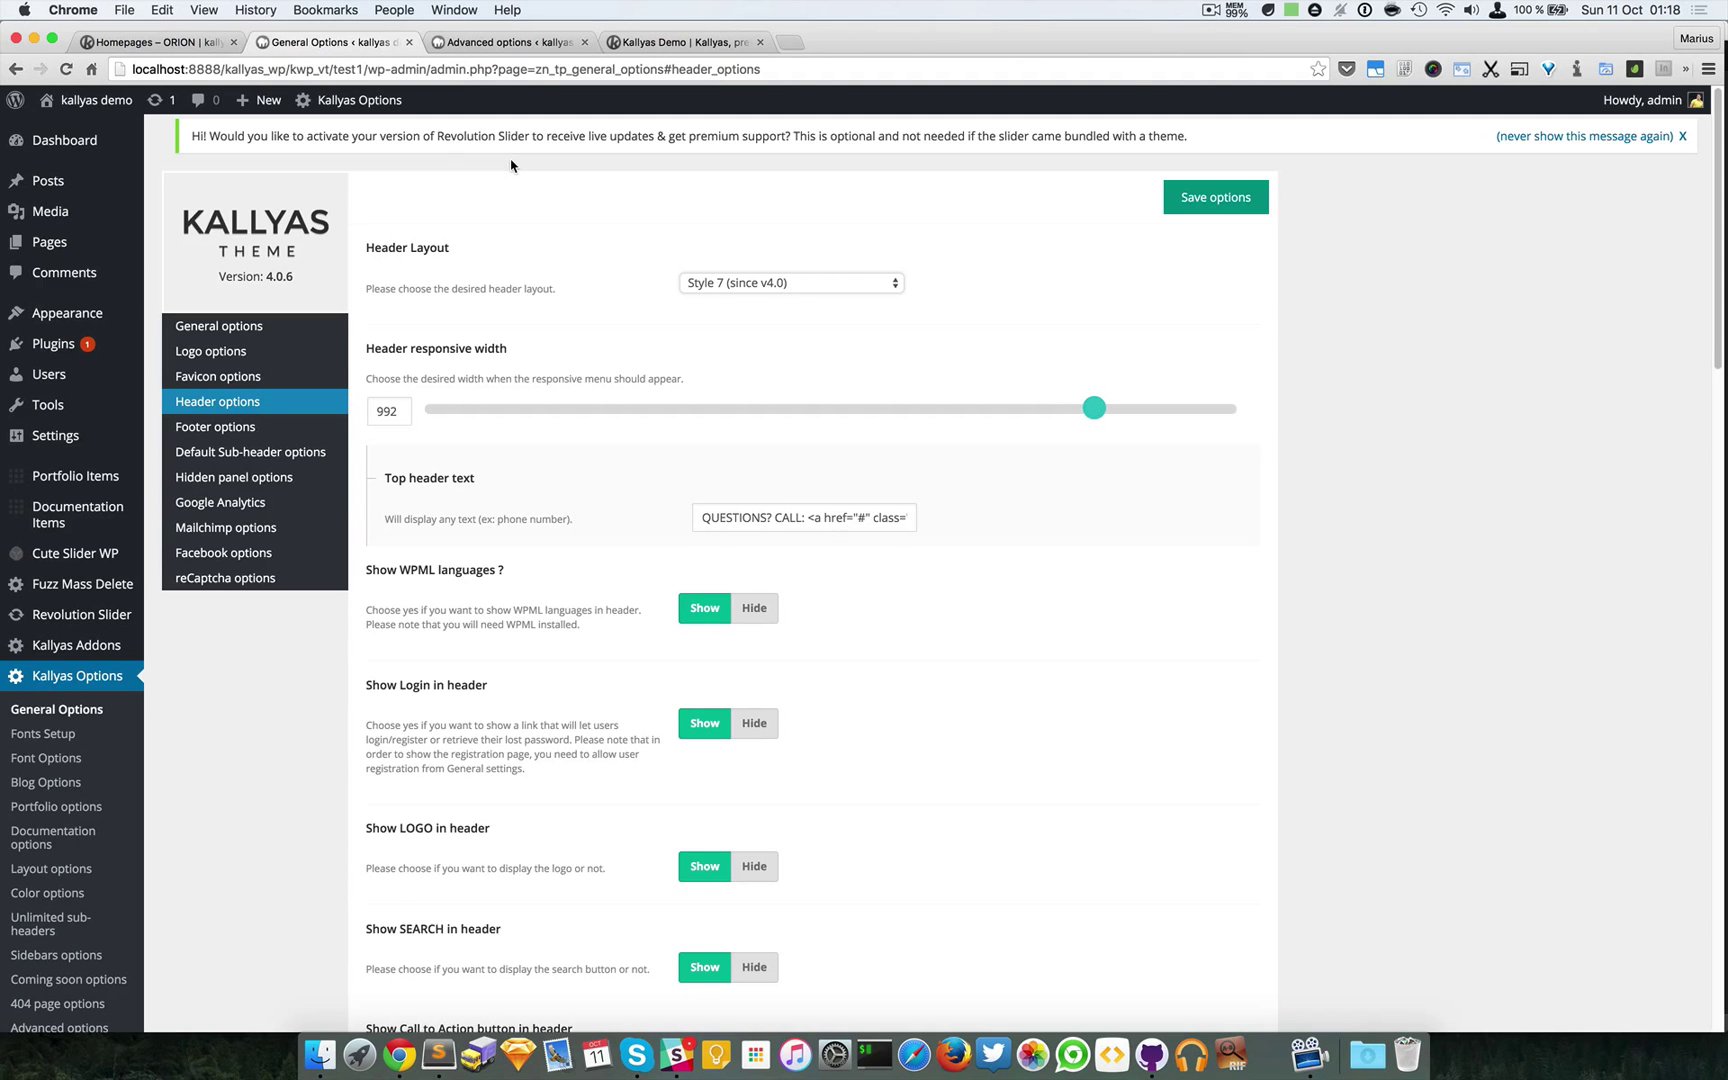
Set the Kallyas header layout to Style 1 and save the header options
click(155, 42)
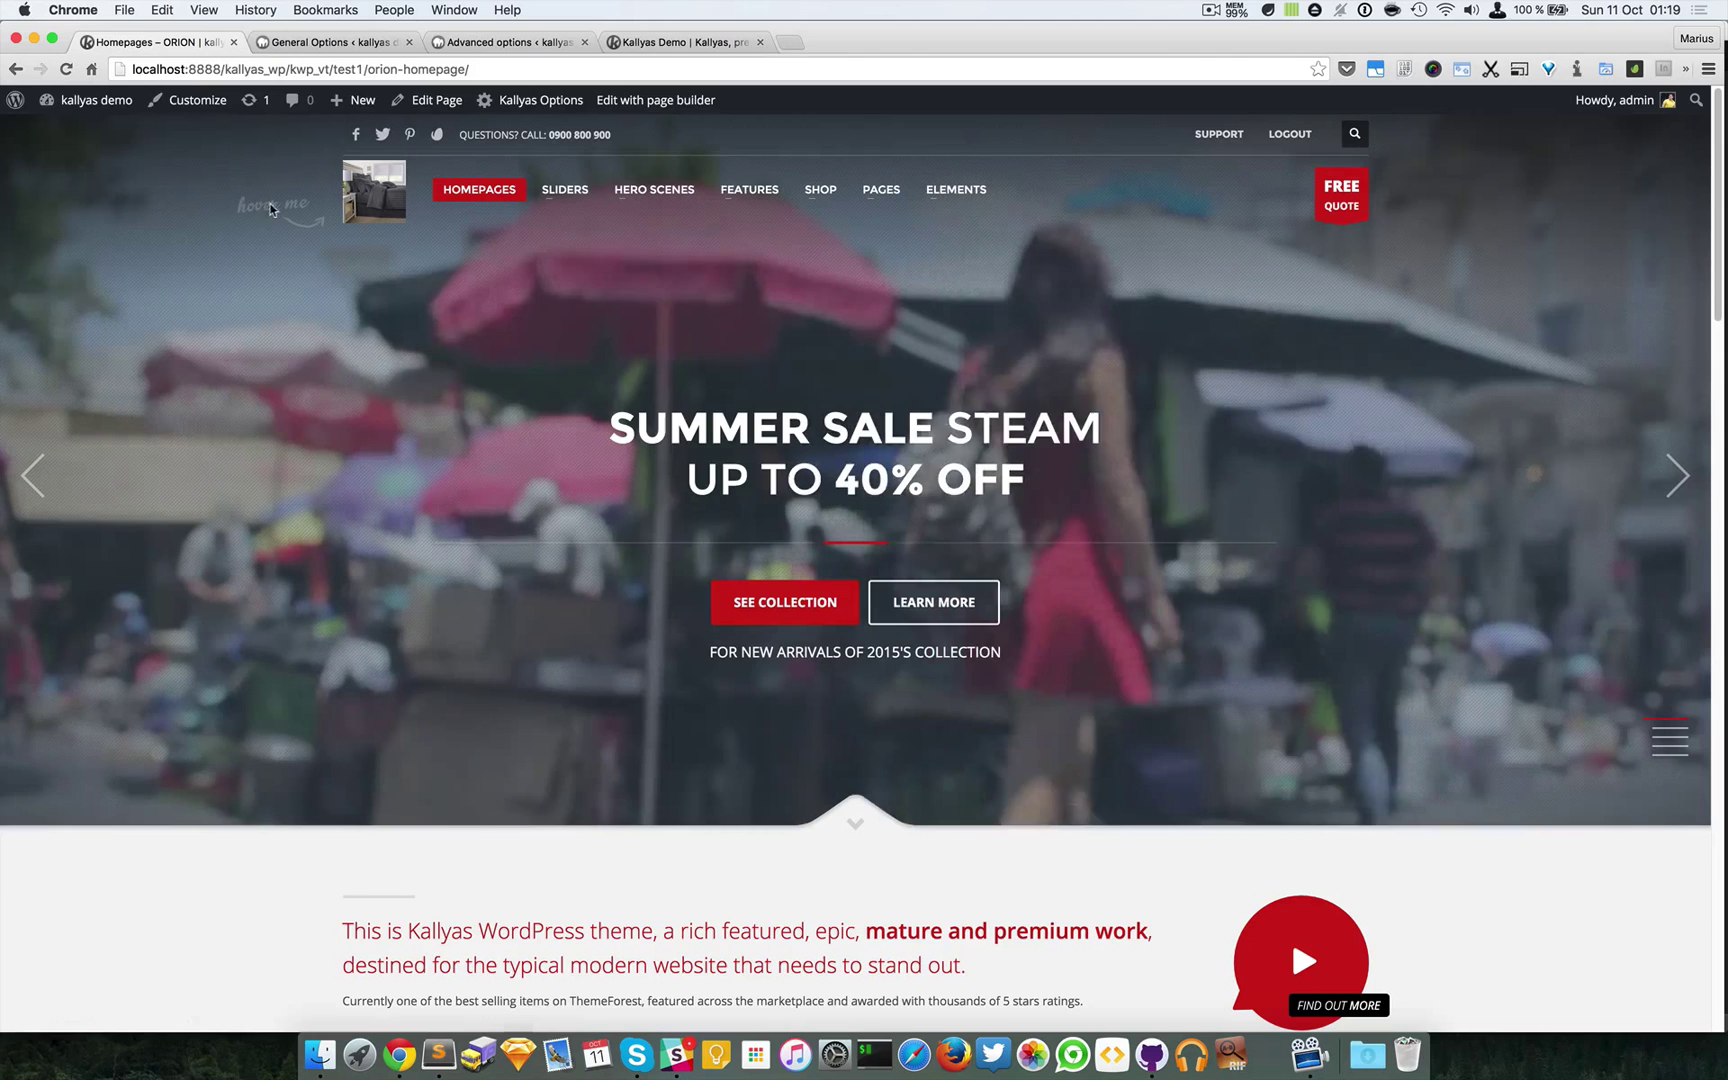
click(325, 44)
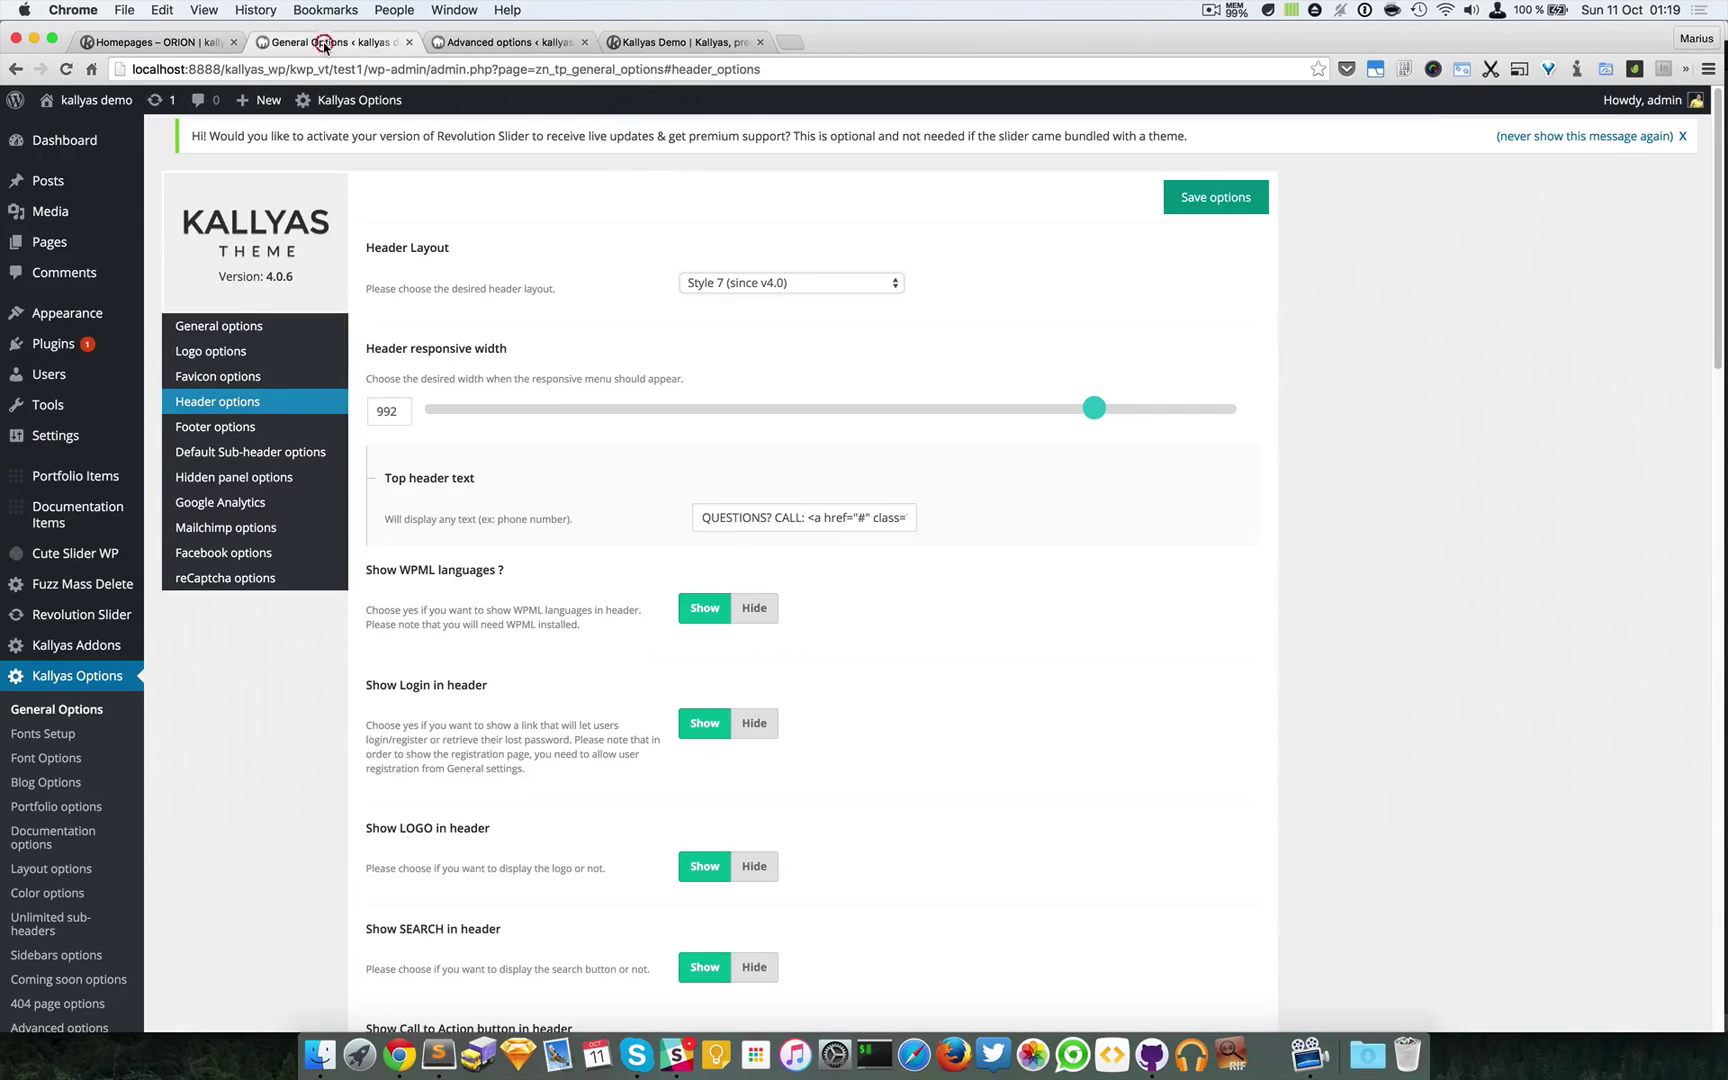
click(793, 293)
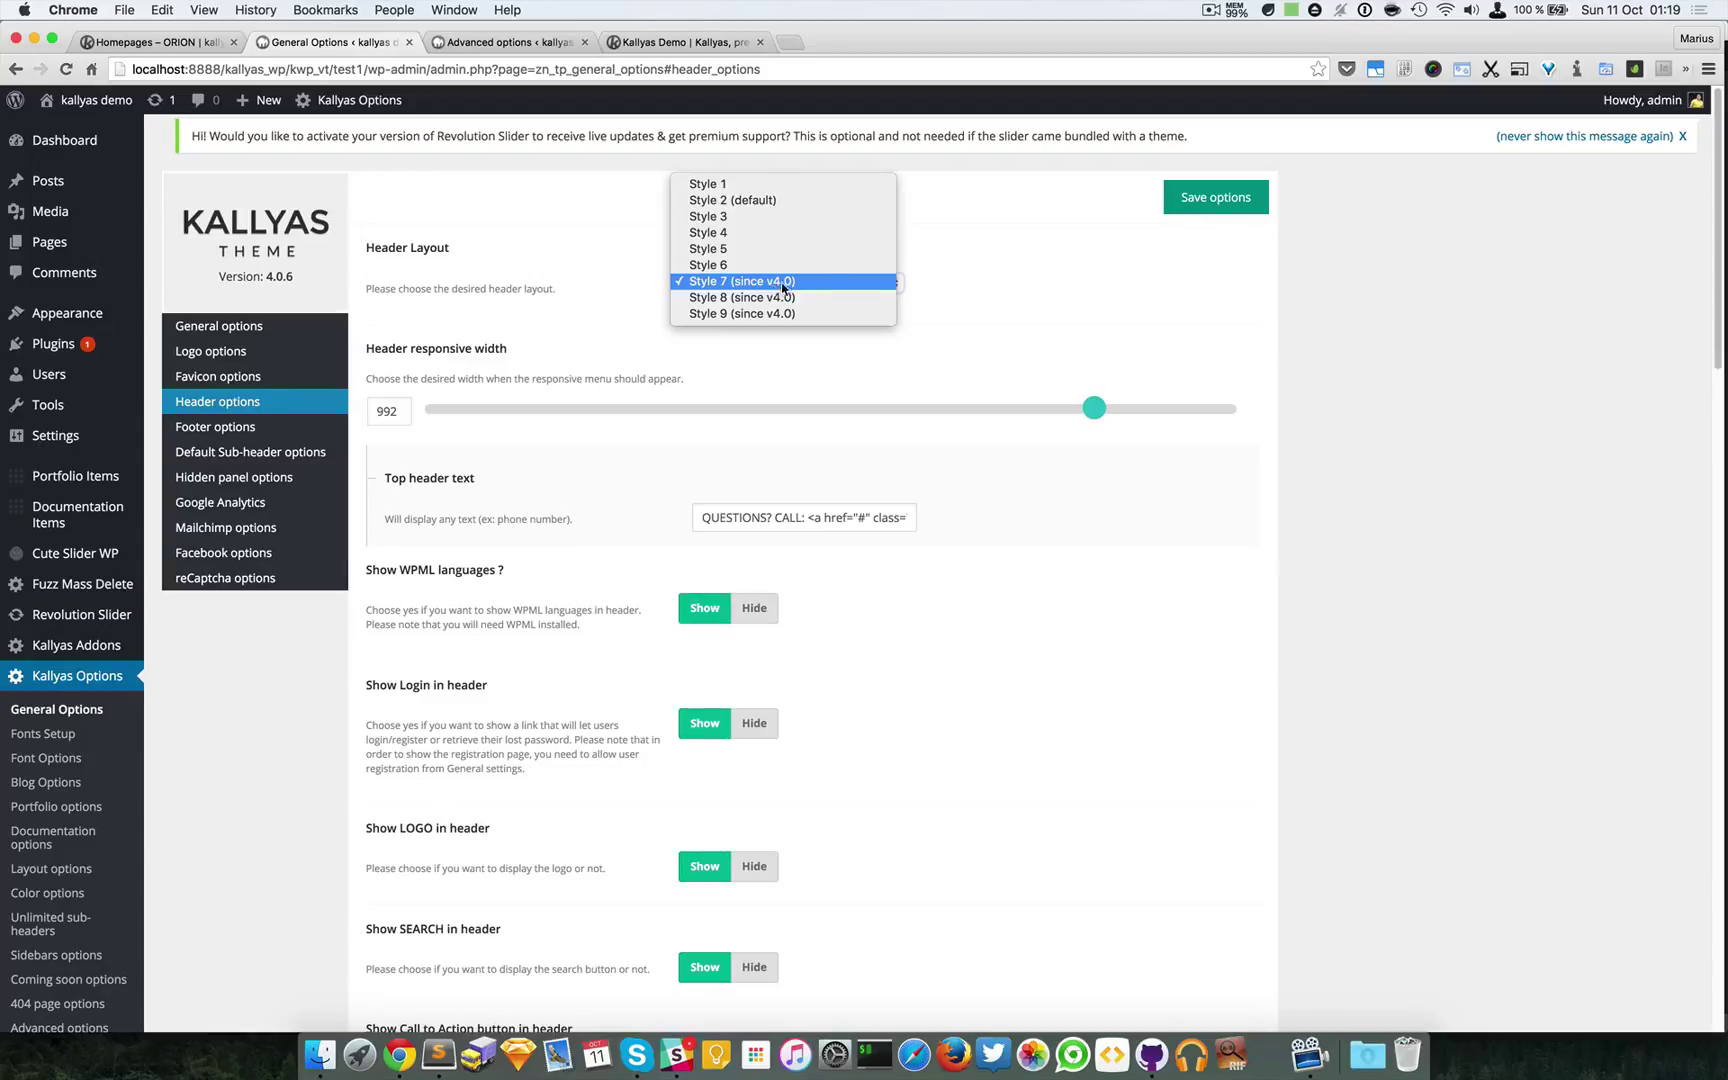
click(834, 187)
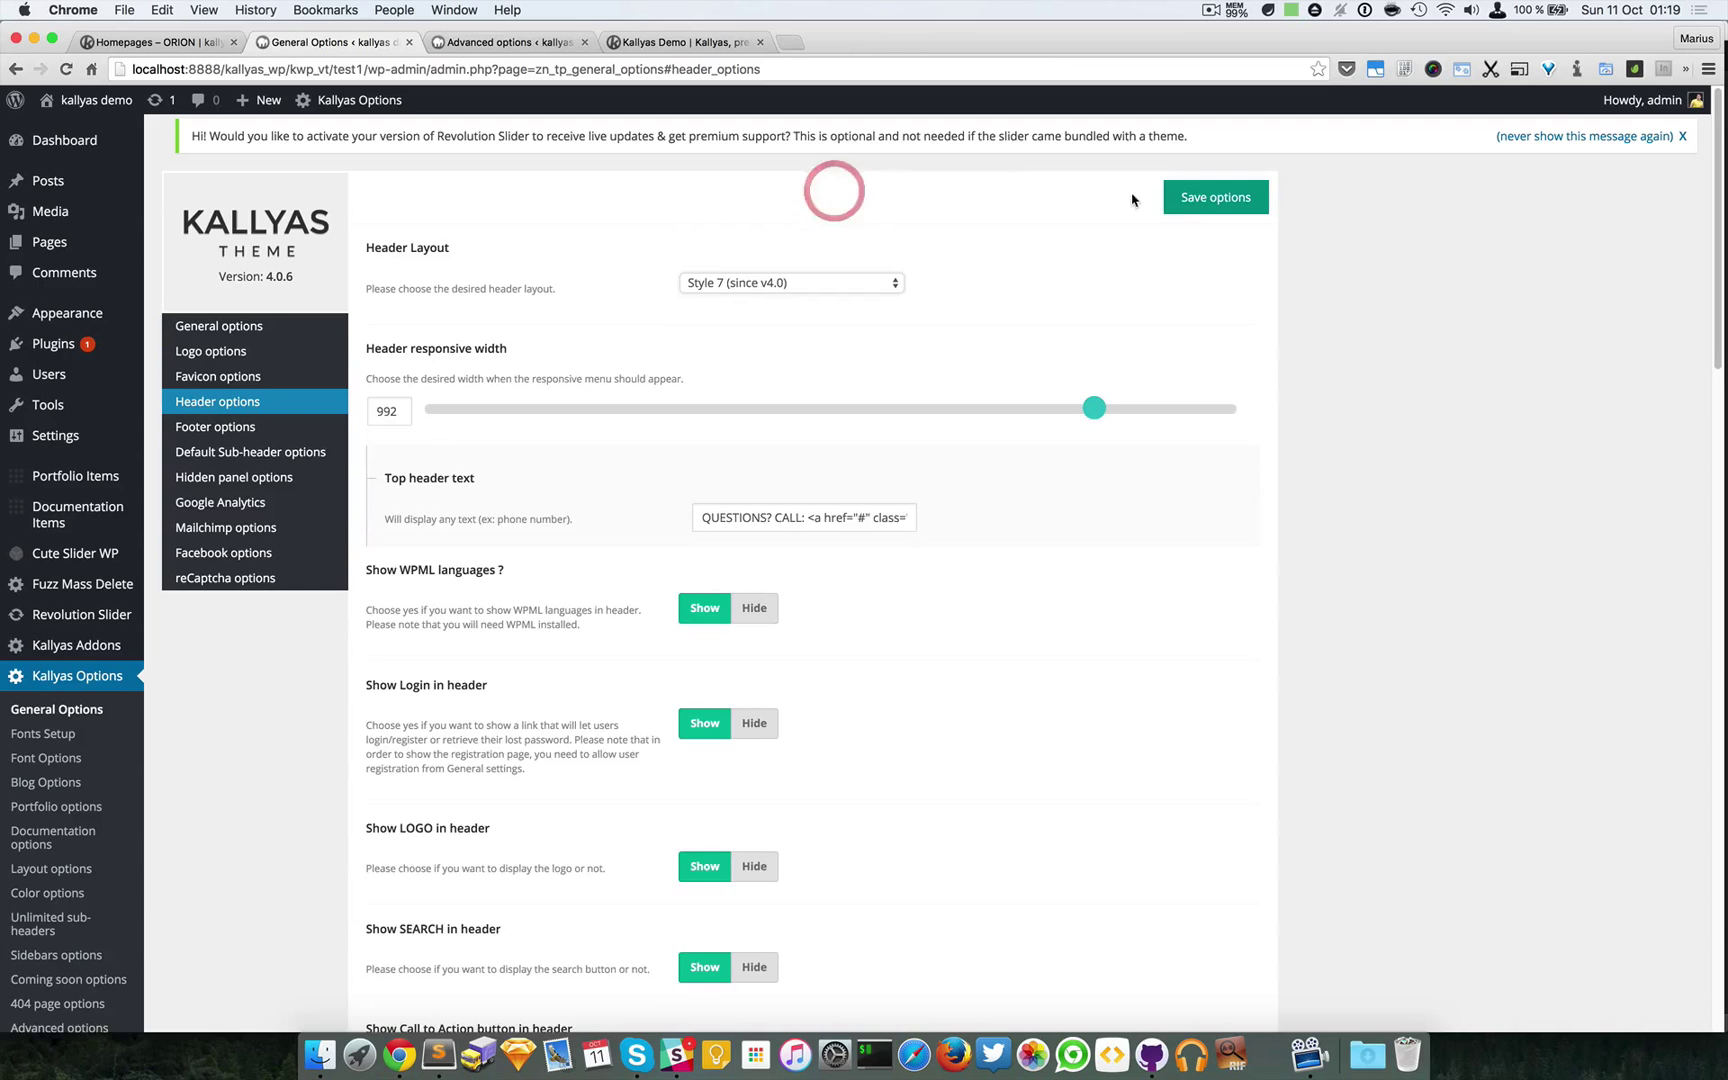
click(1207, 198)
Reload the Orion homepage and examine its header with the new layout
click(175, 42)
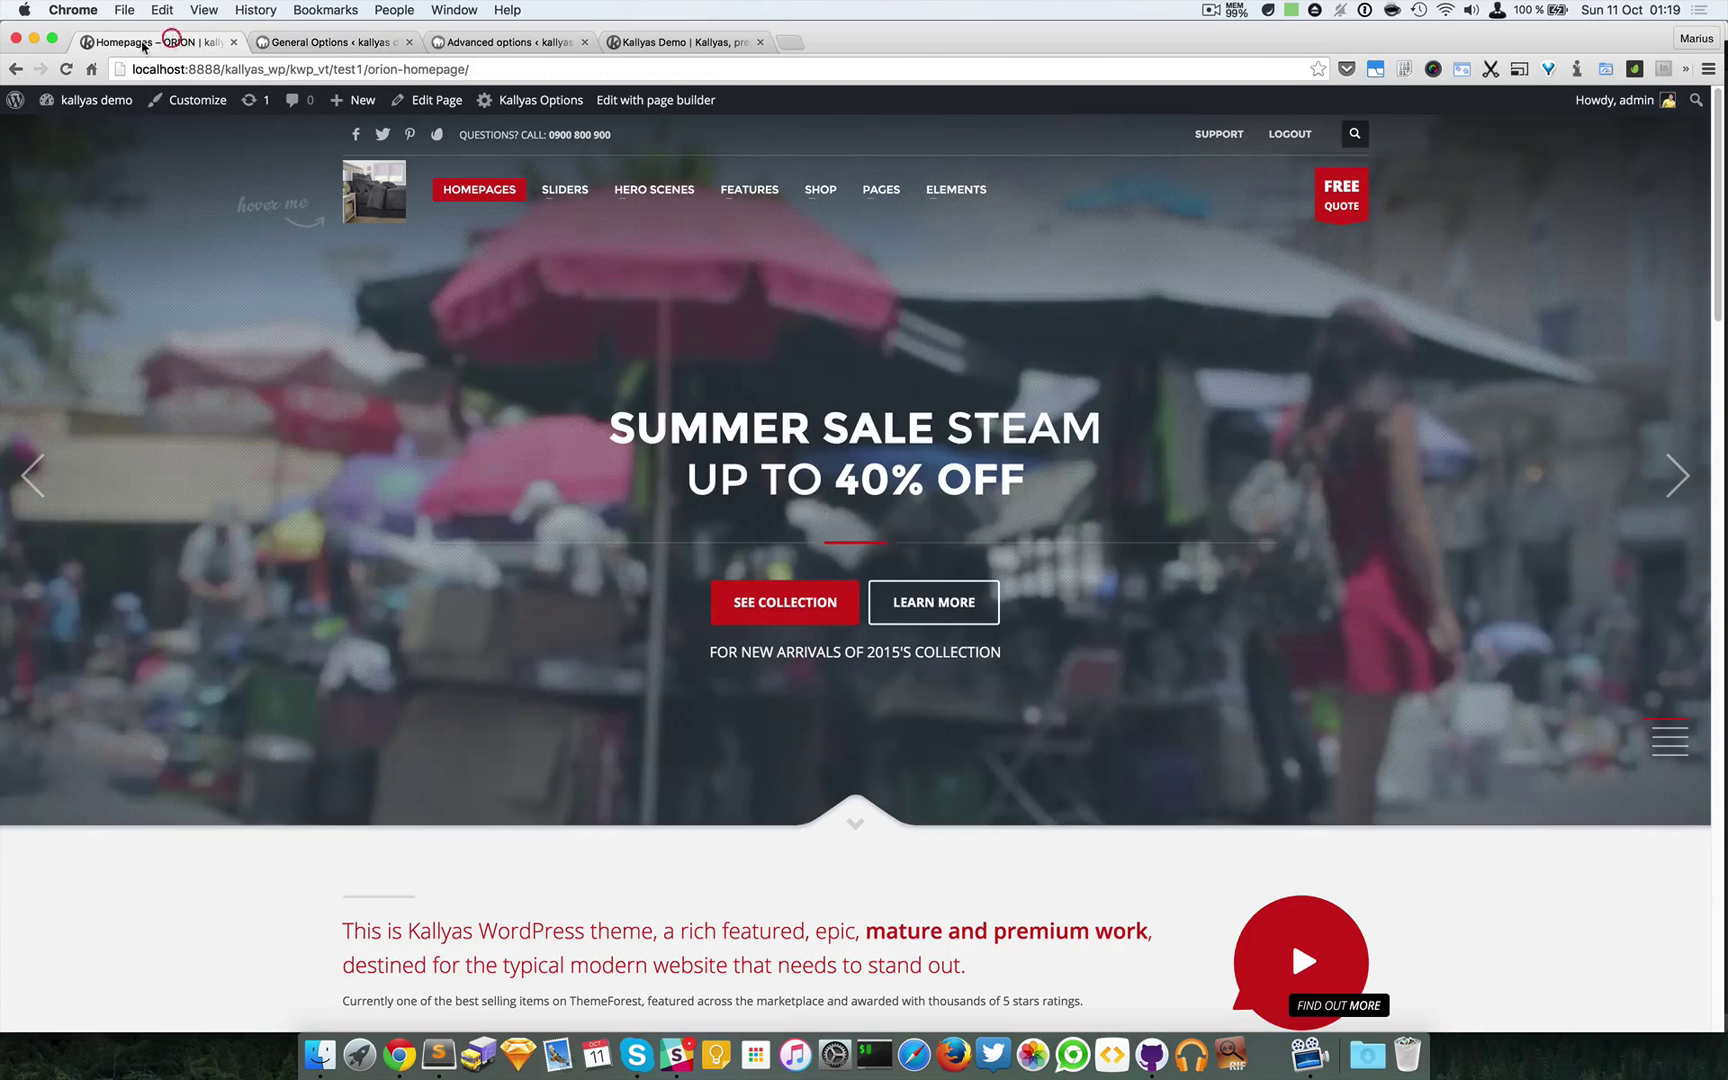
key(super+r)
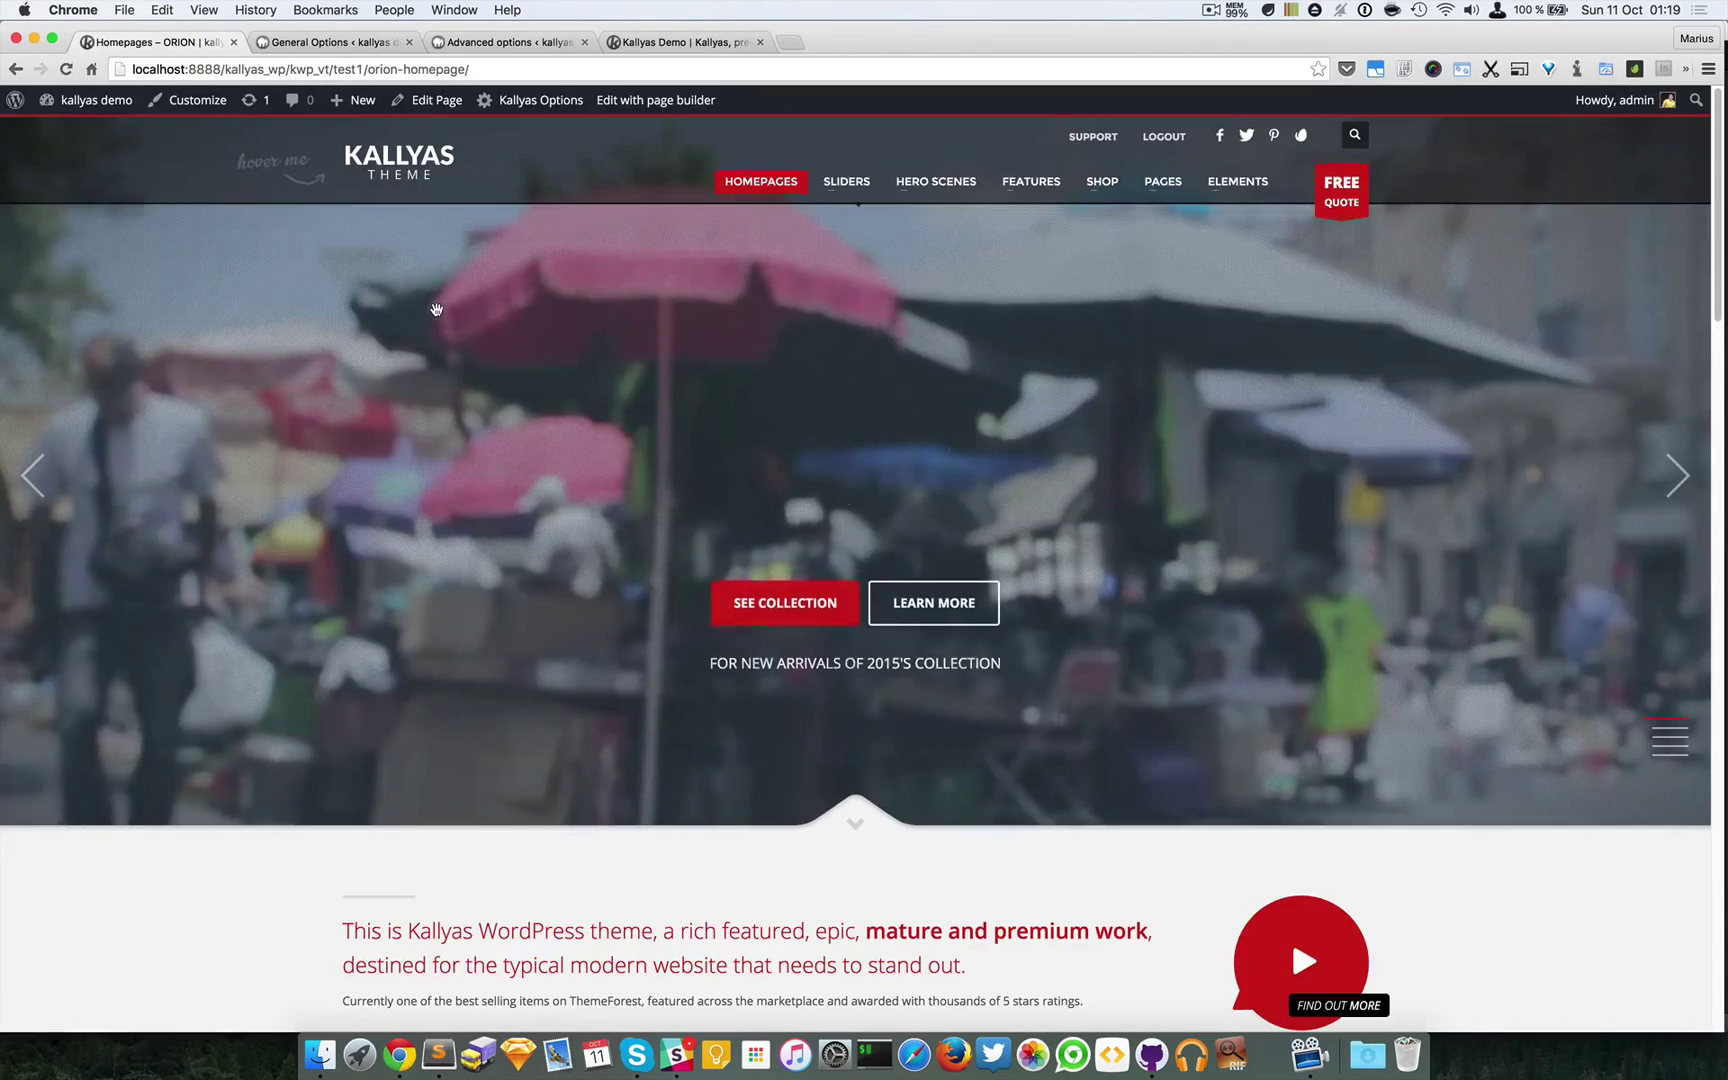
mouse_move(517, 137)
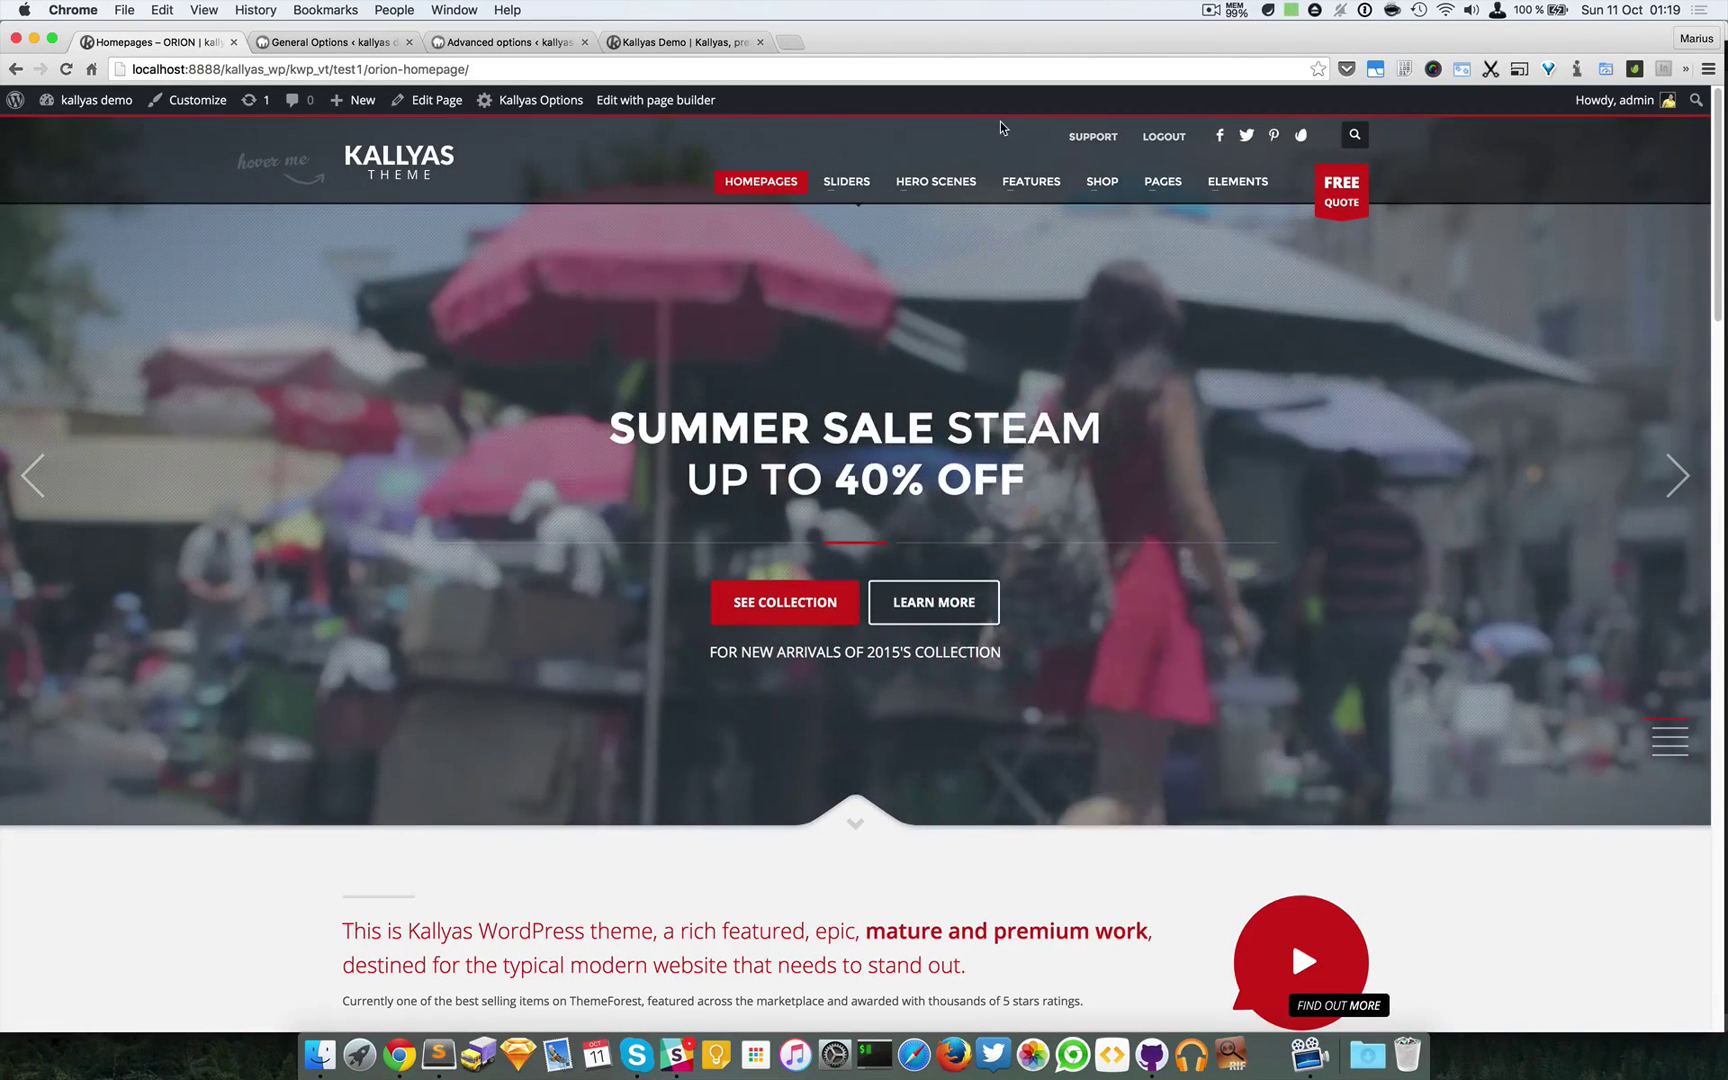
Copy the Orion homepage address and open it in a new incognito window
click(500, 70)
key(super+c)
right_click(500, 72)
click(534, 100)
click(1708, 68)
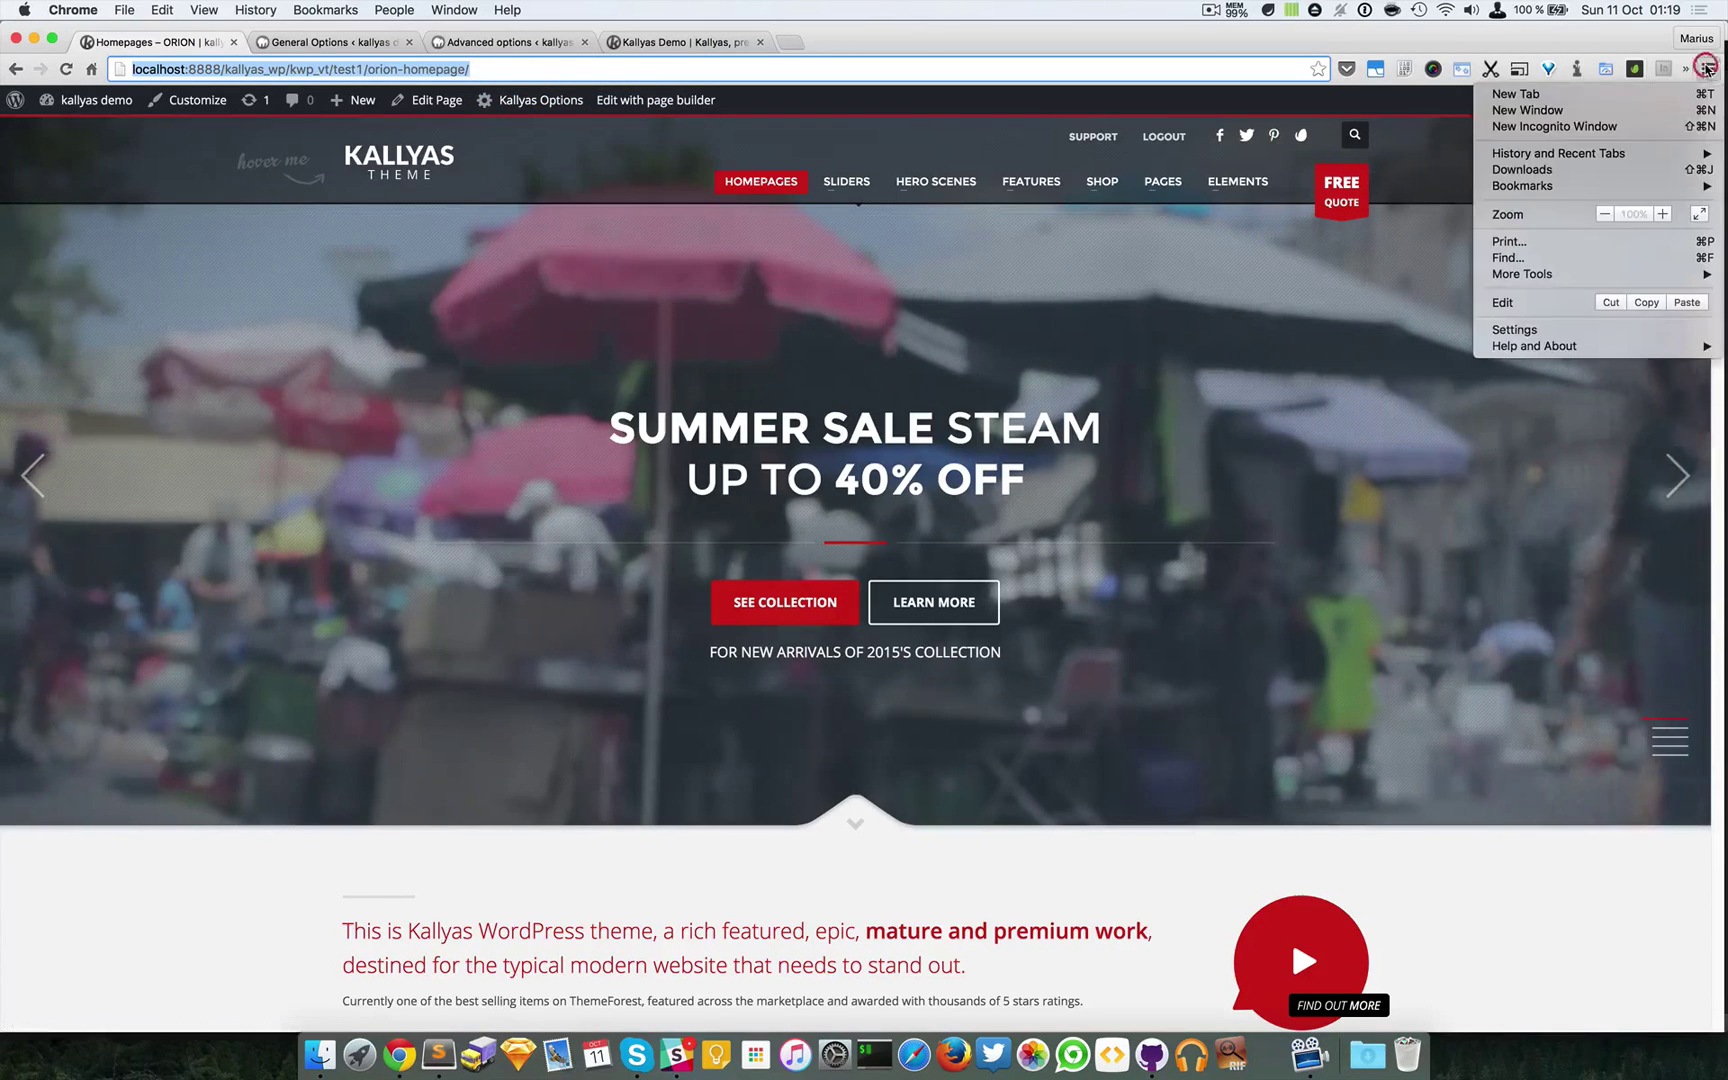
click(1585, 124)
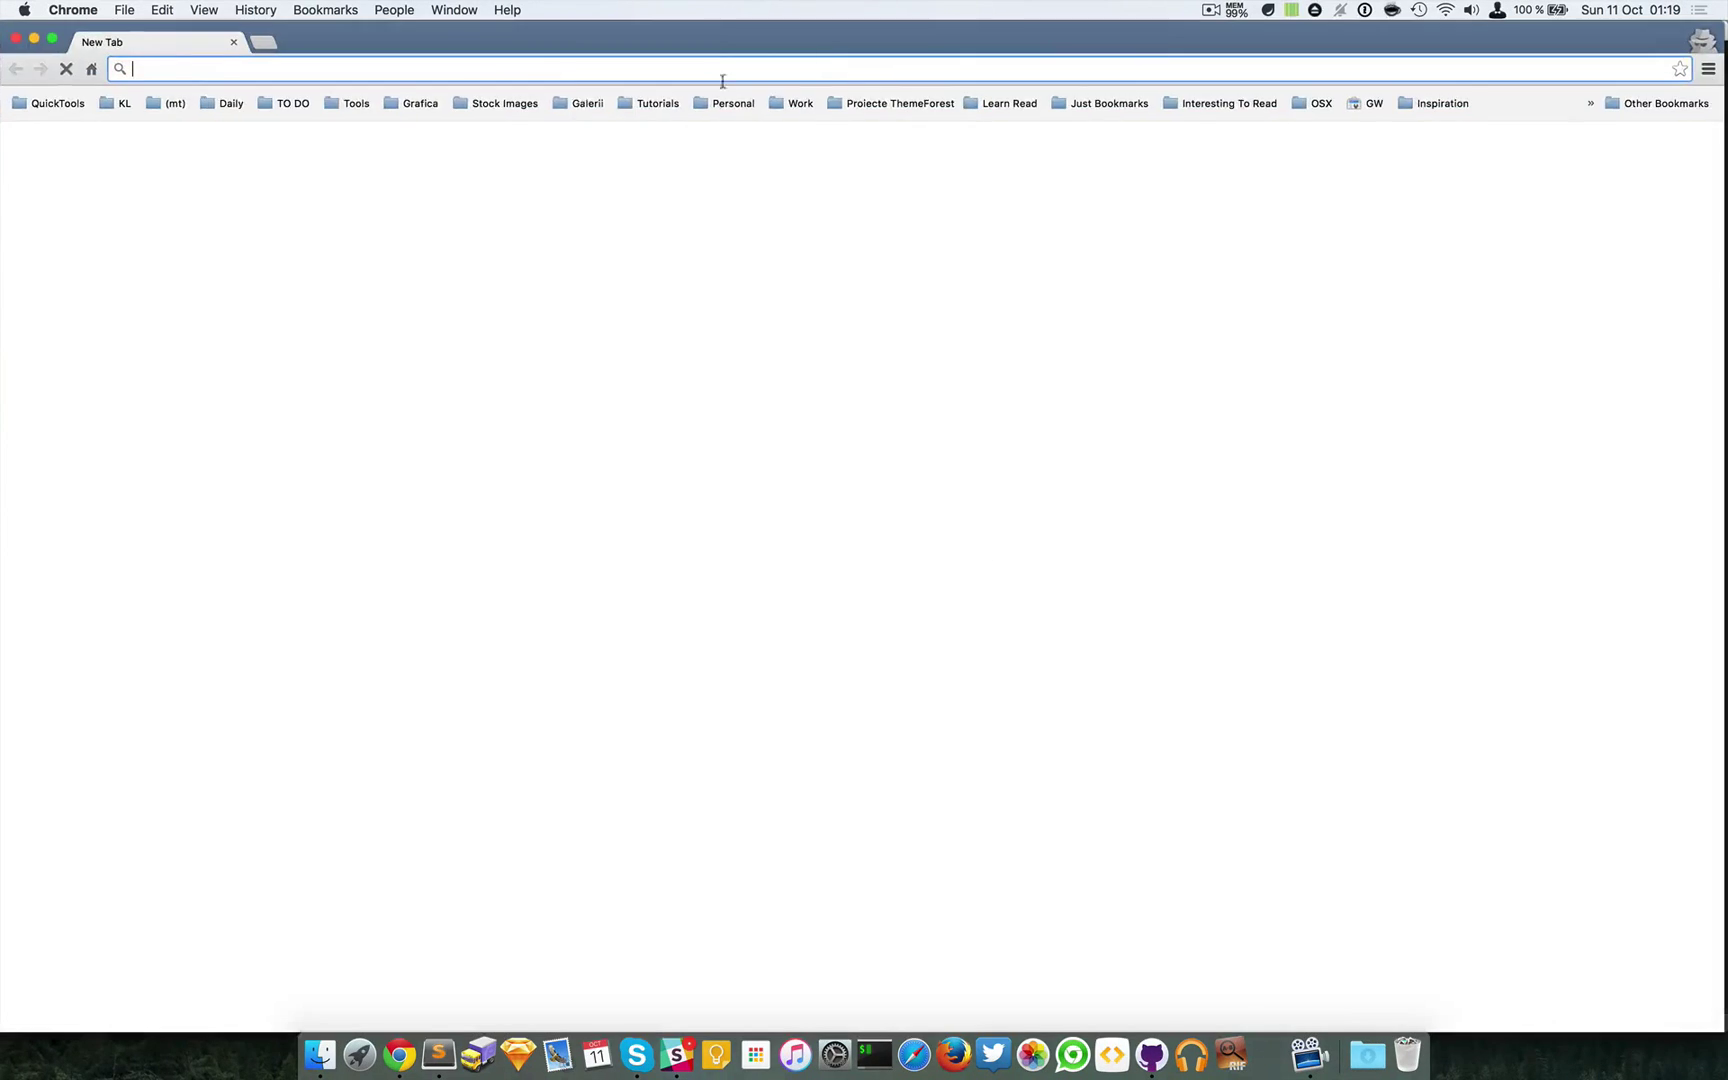
right_click(489, 66)
click(555, 122)
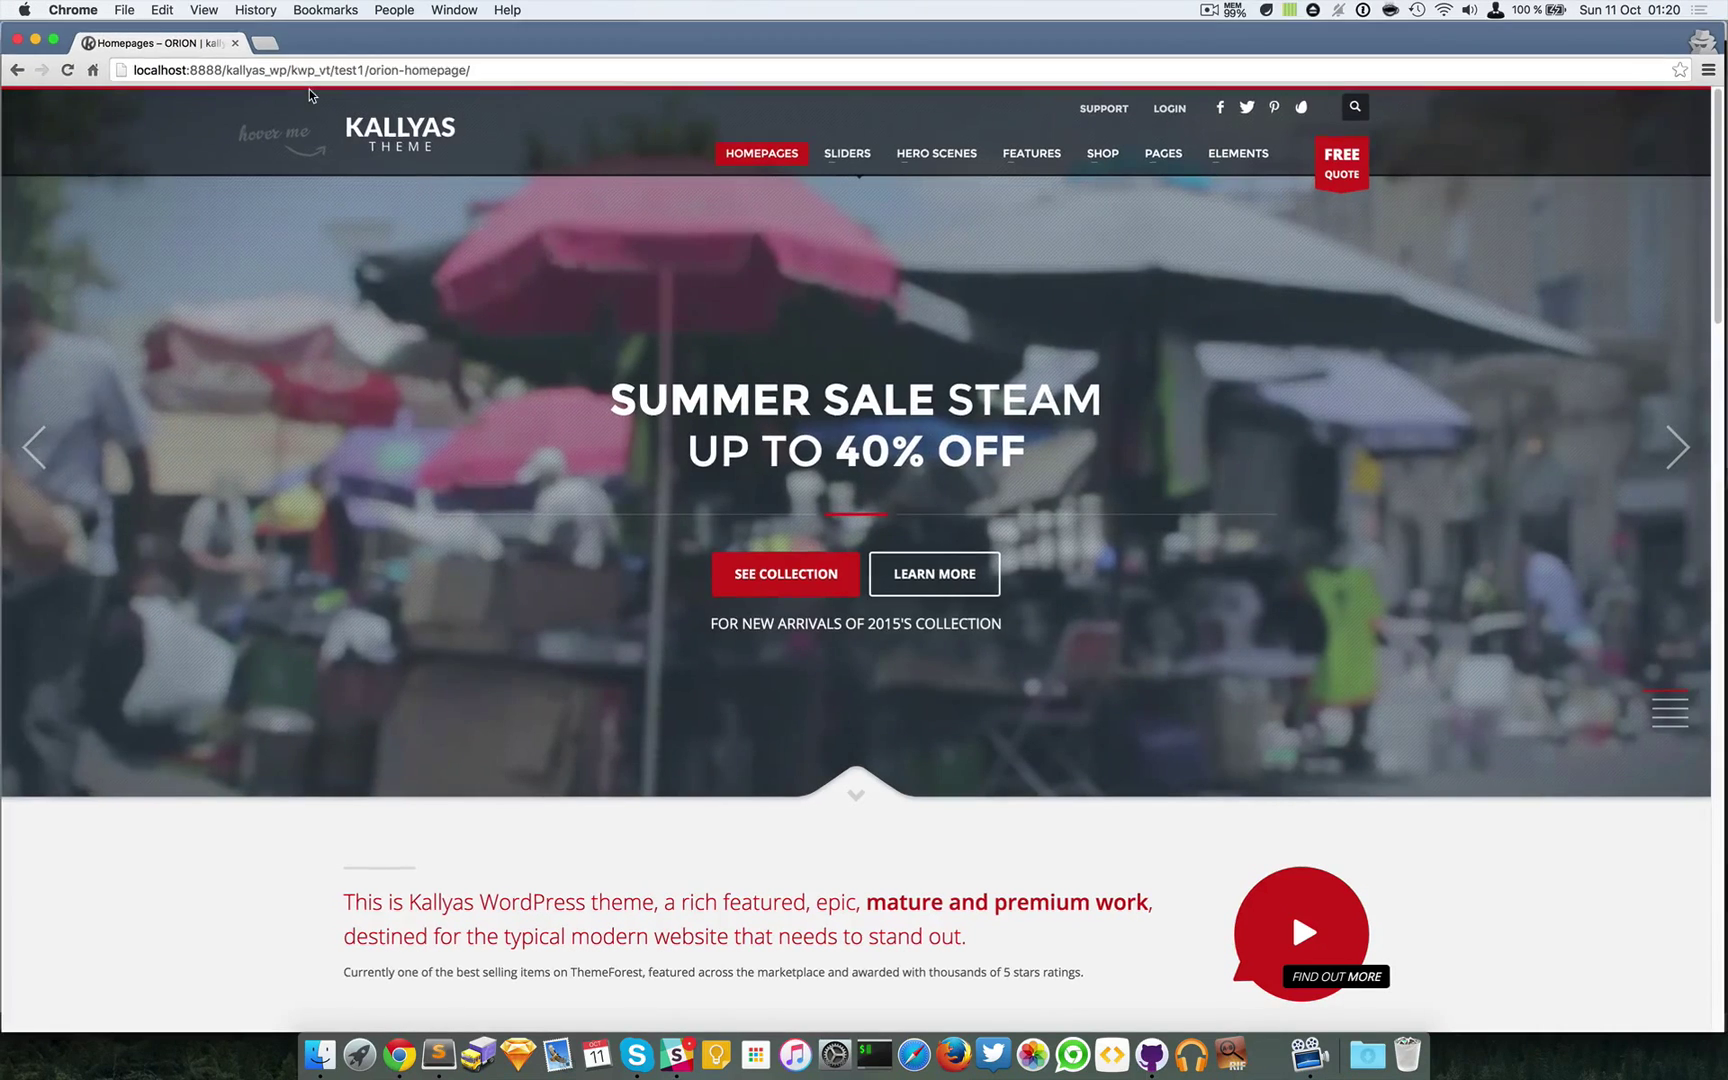
Compare the open windows and reveal the logo's contact info card on the incognito homepage
key(ctrl+Up)
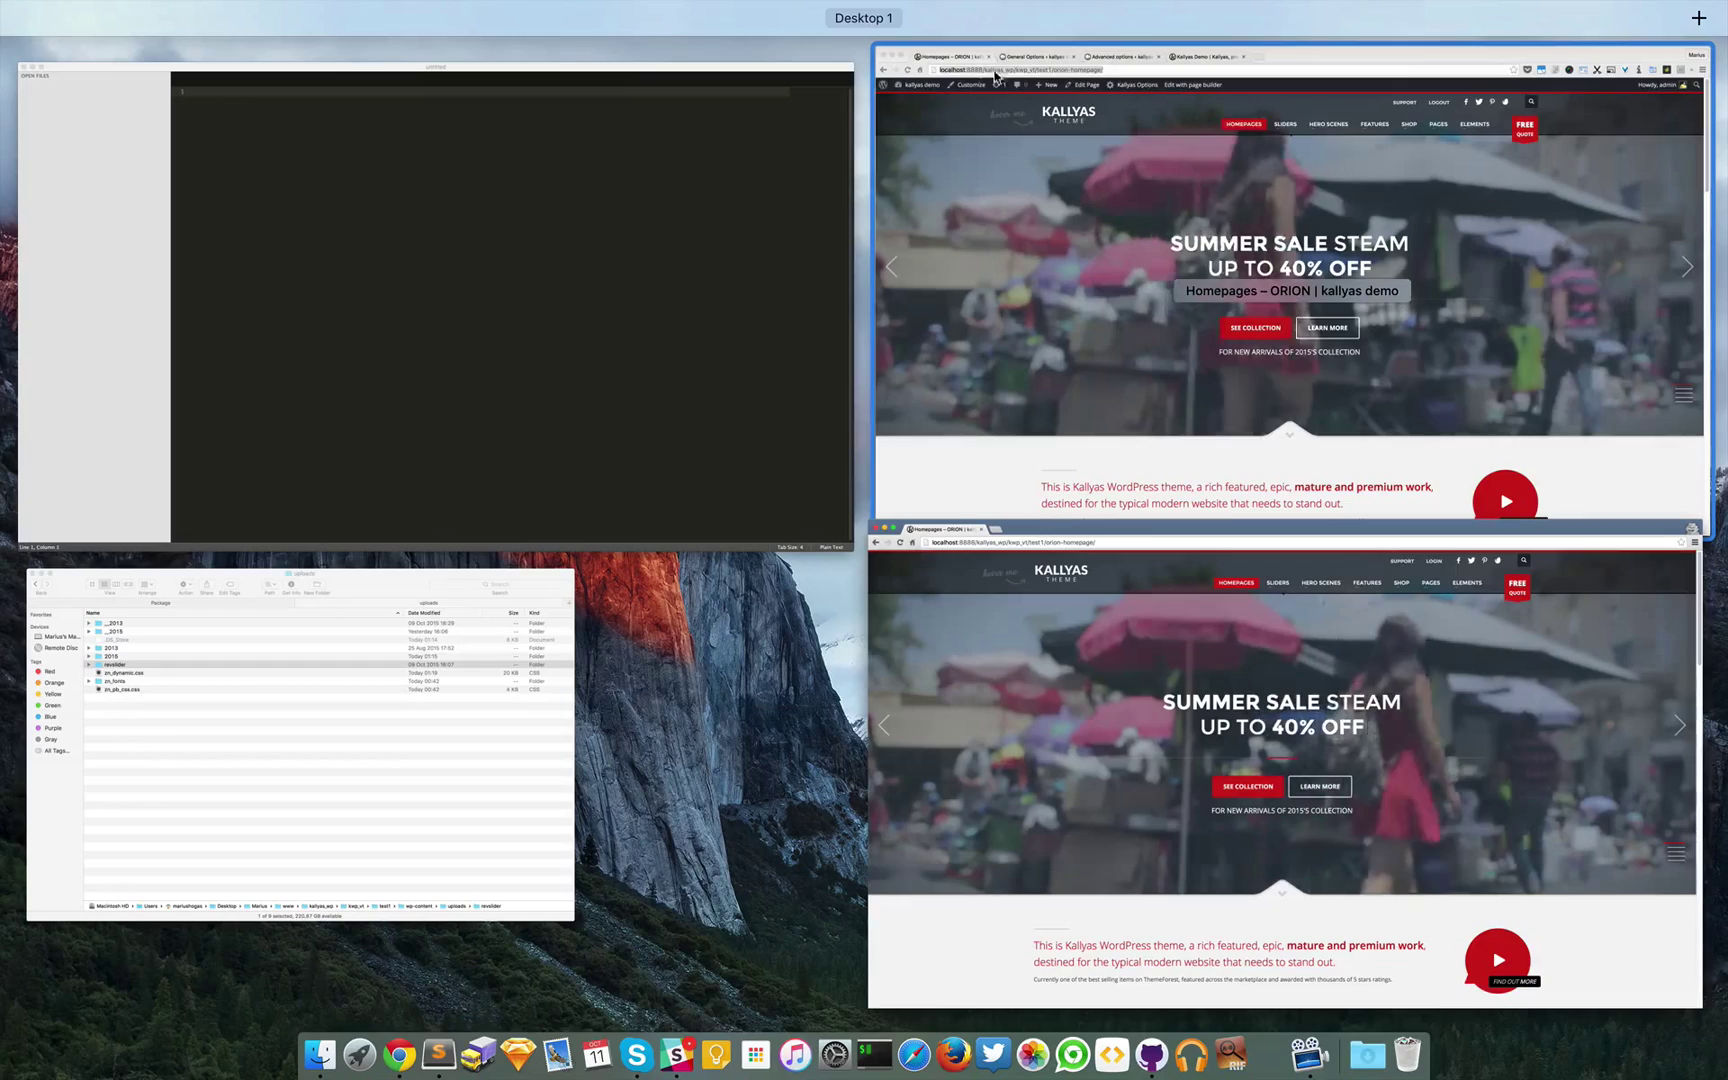
click(1138, 633)
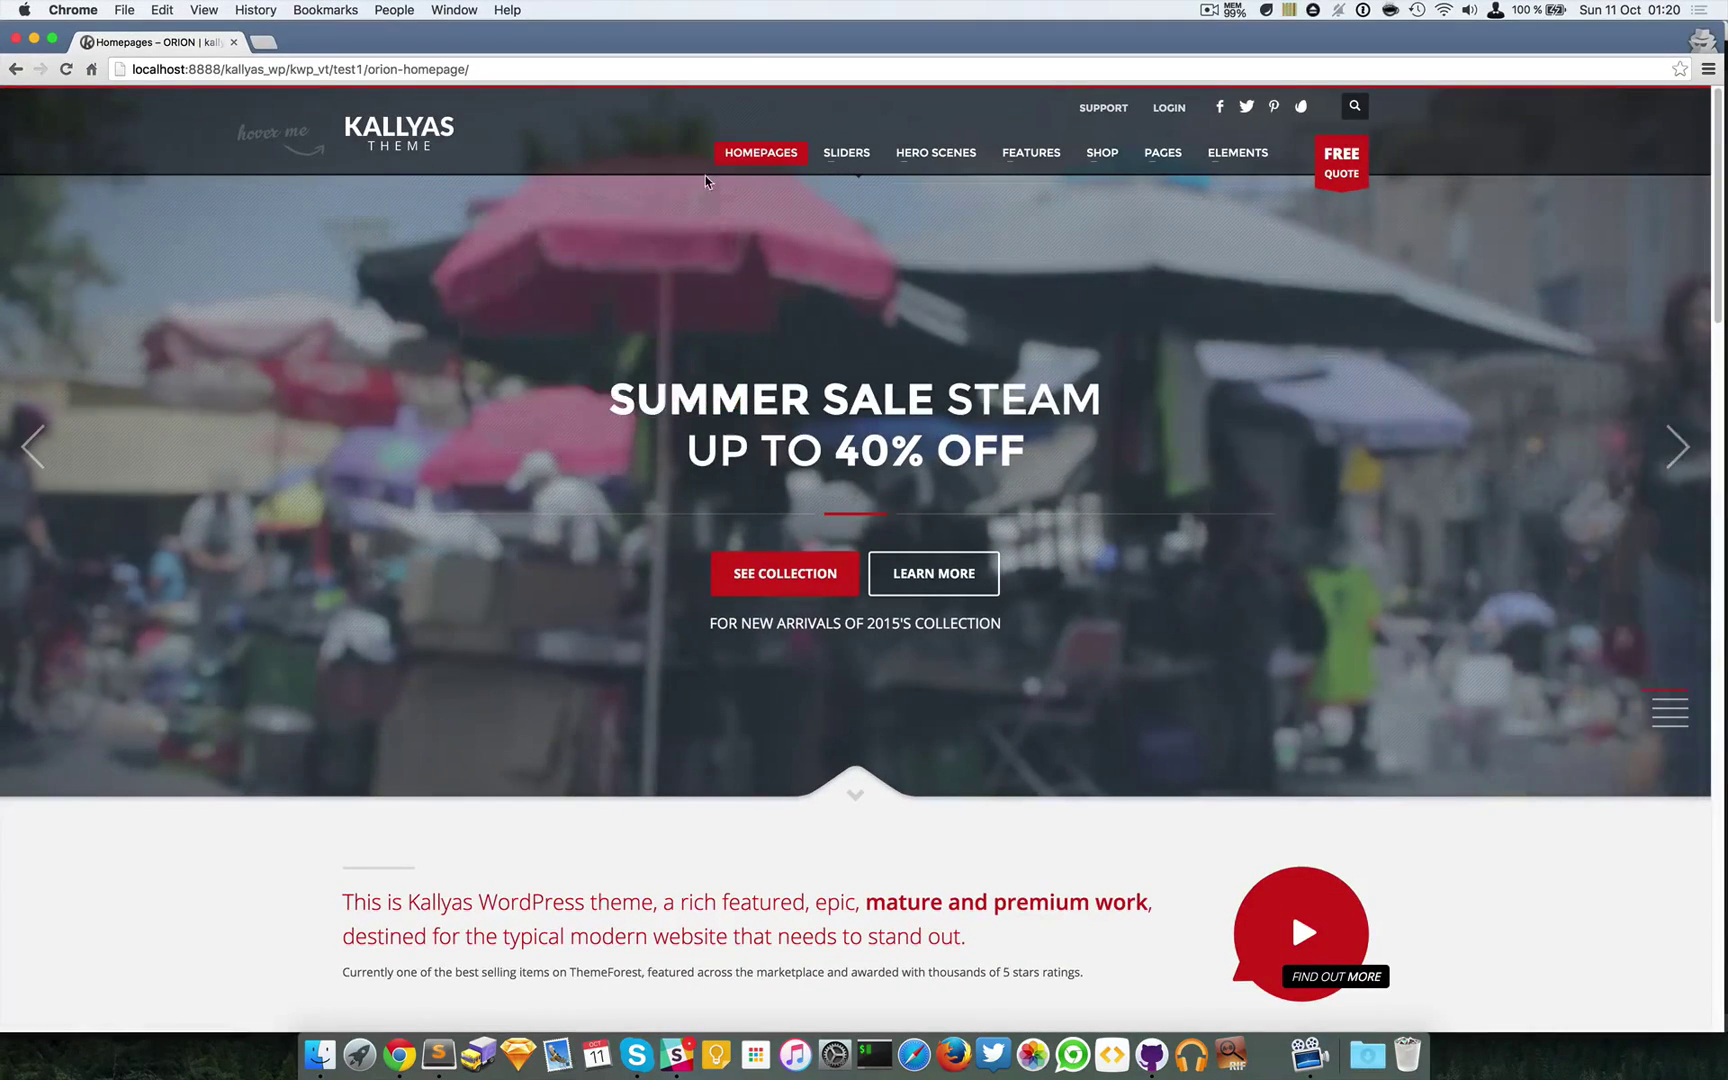
mouse_move(360, 136)
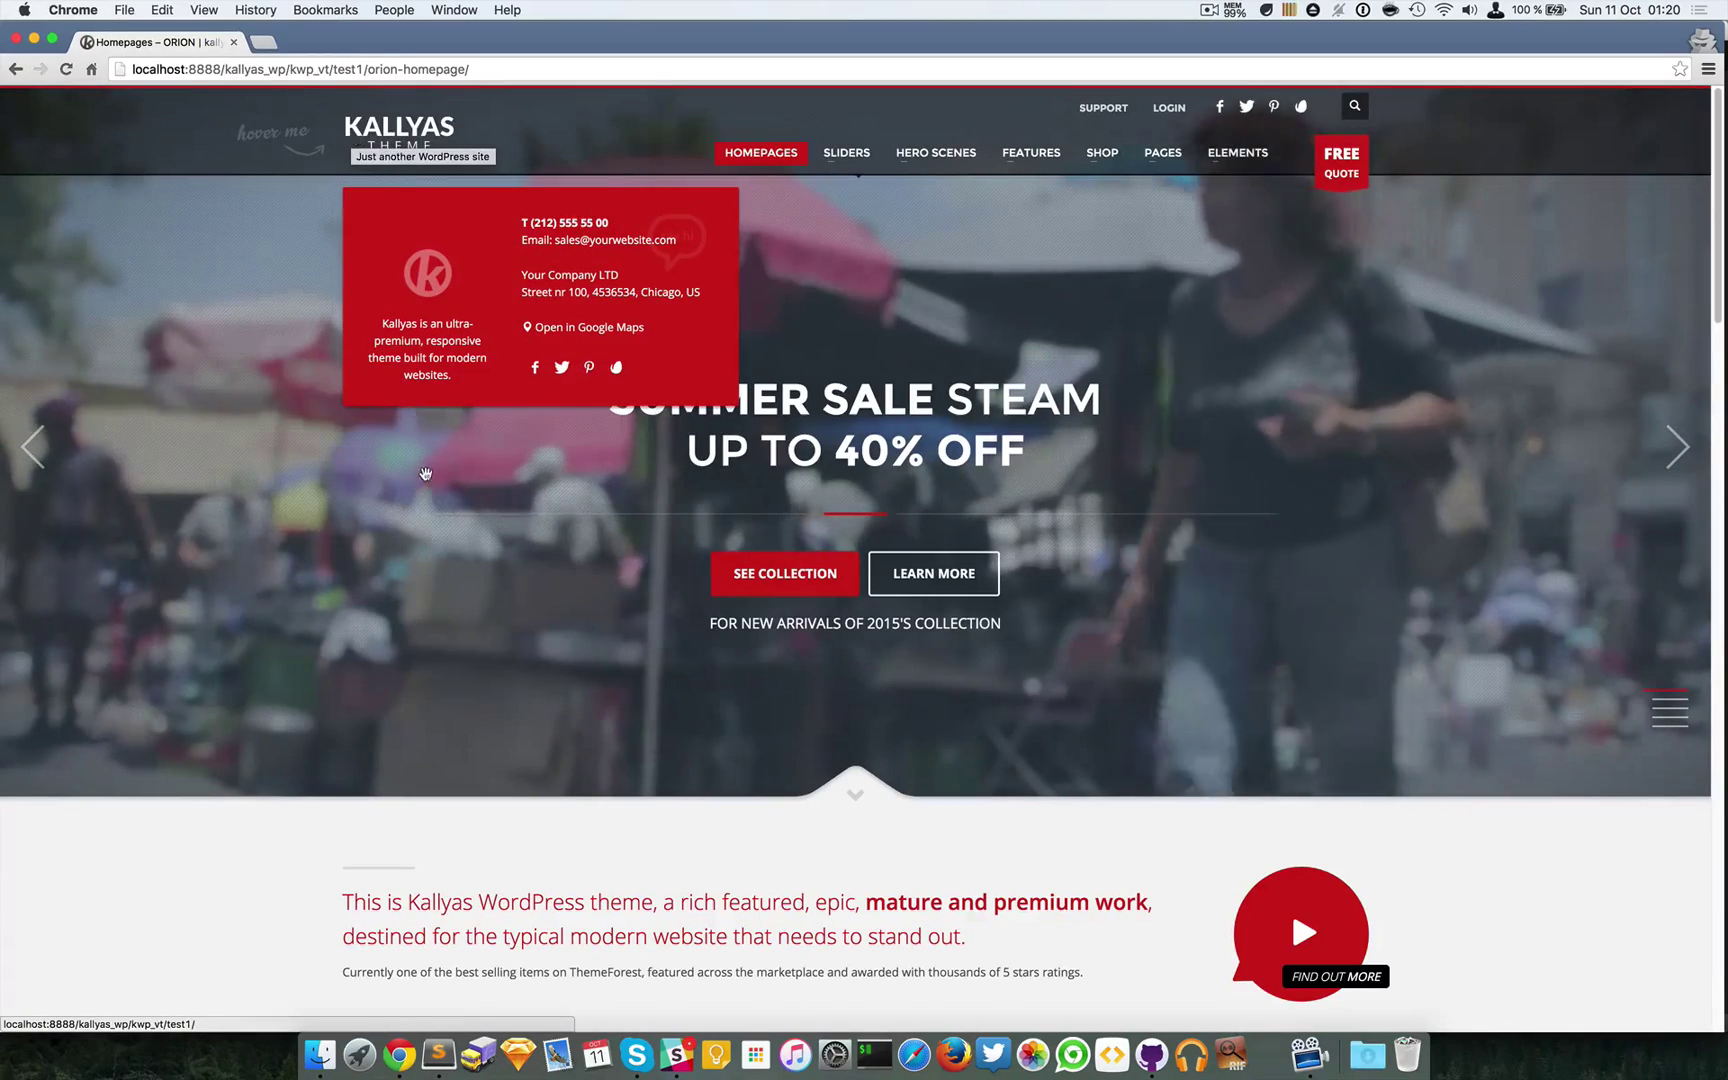
Return to the admin window, set the header layout to Style 2 (default) and save the options
key(ctrl+Up)
click(990, 338)
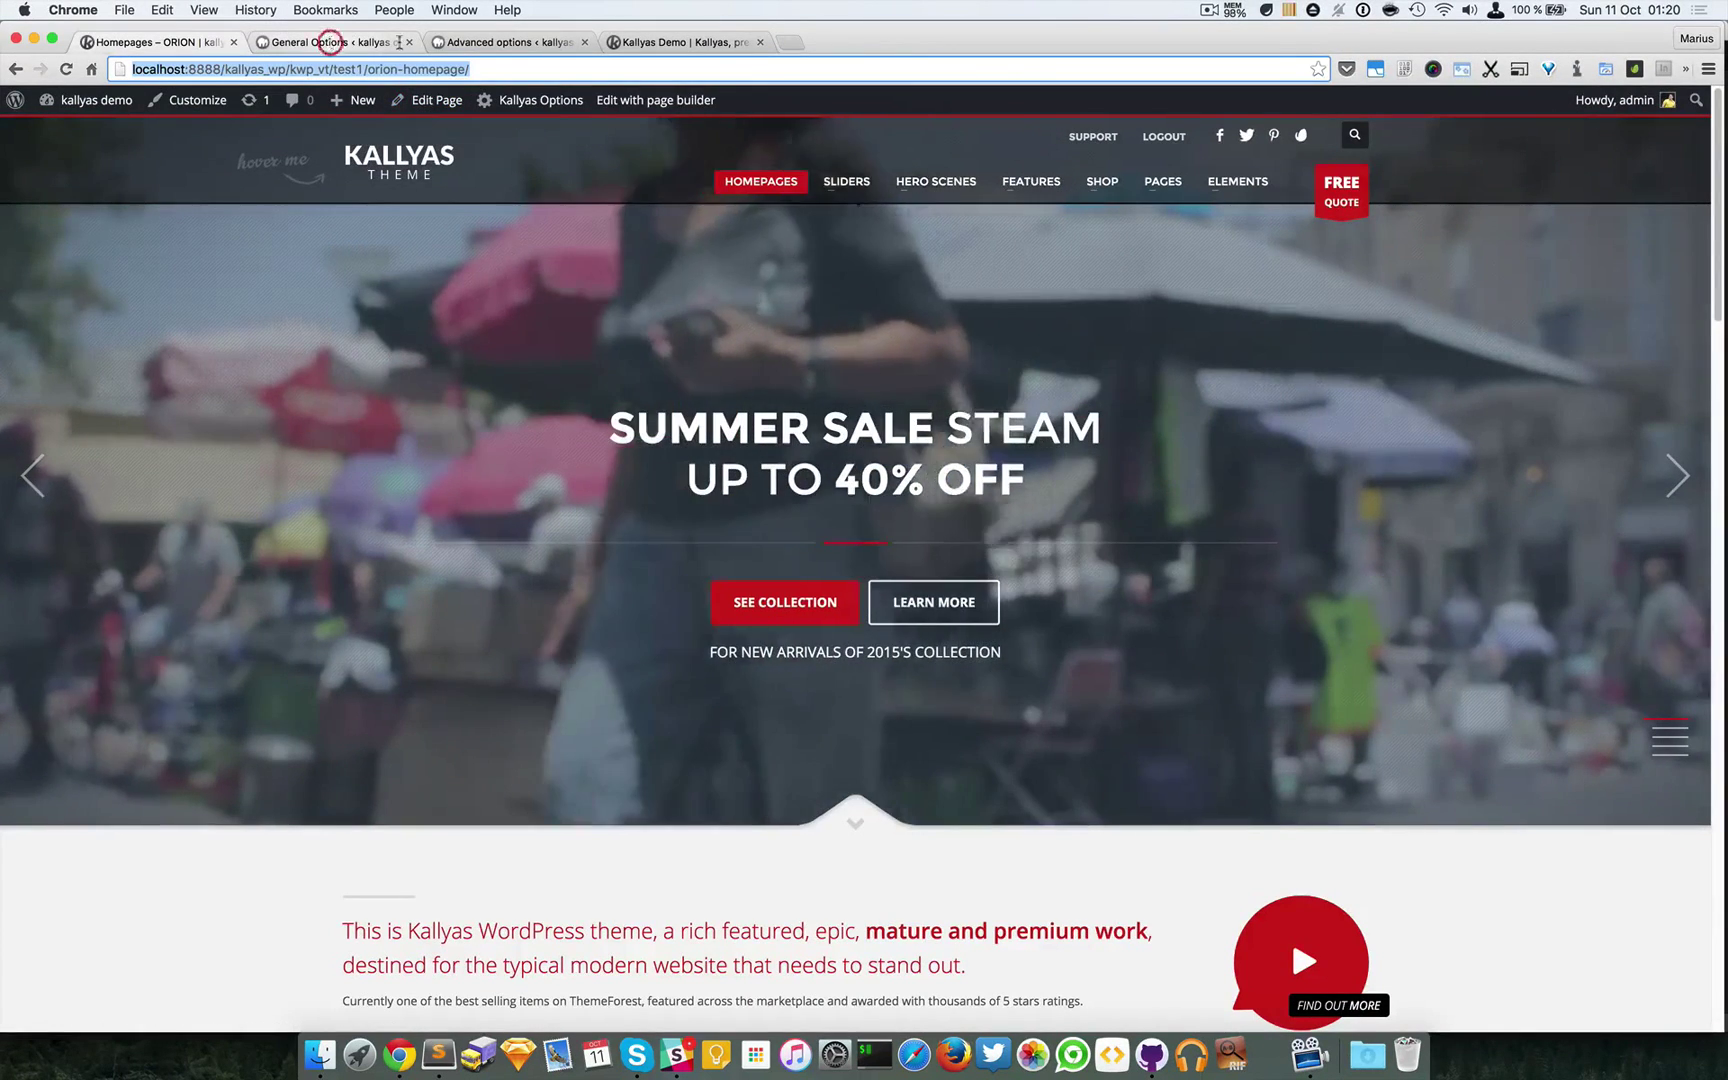
click(327, 42)
click(784, 291)
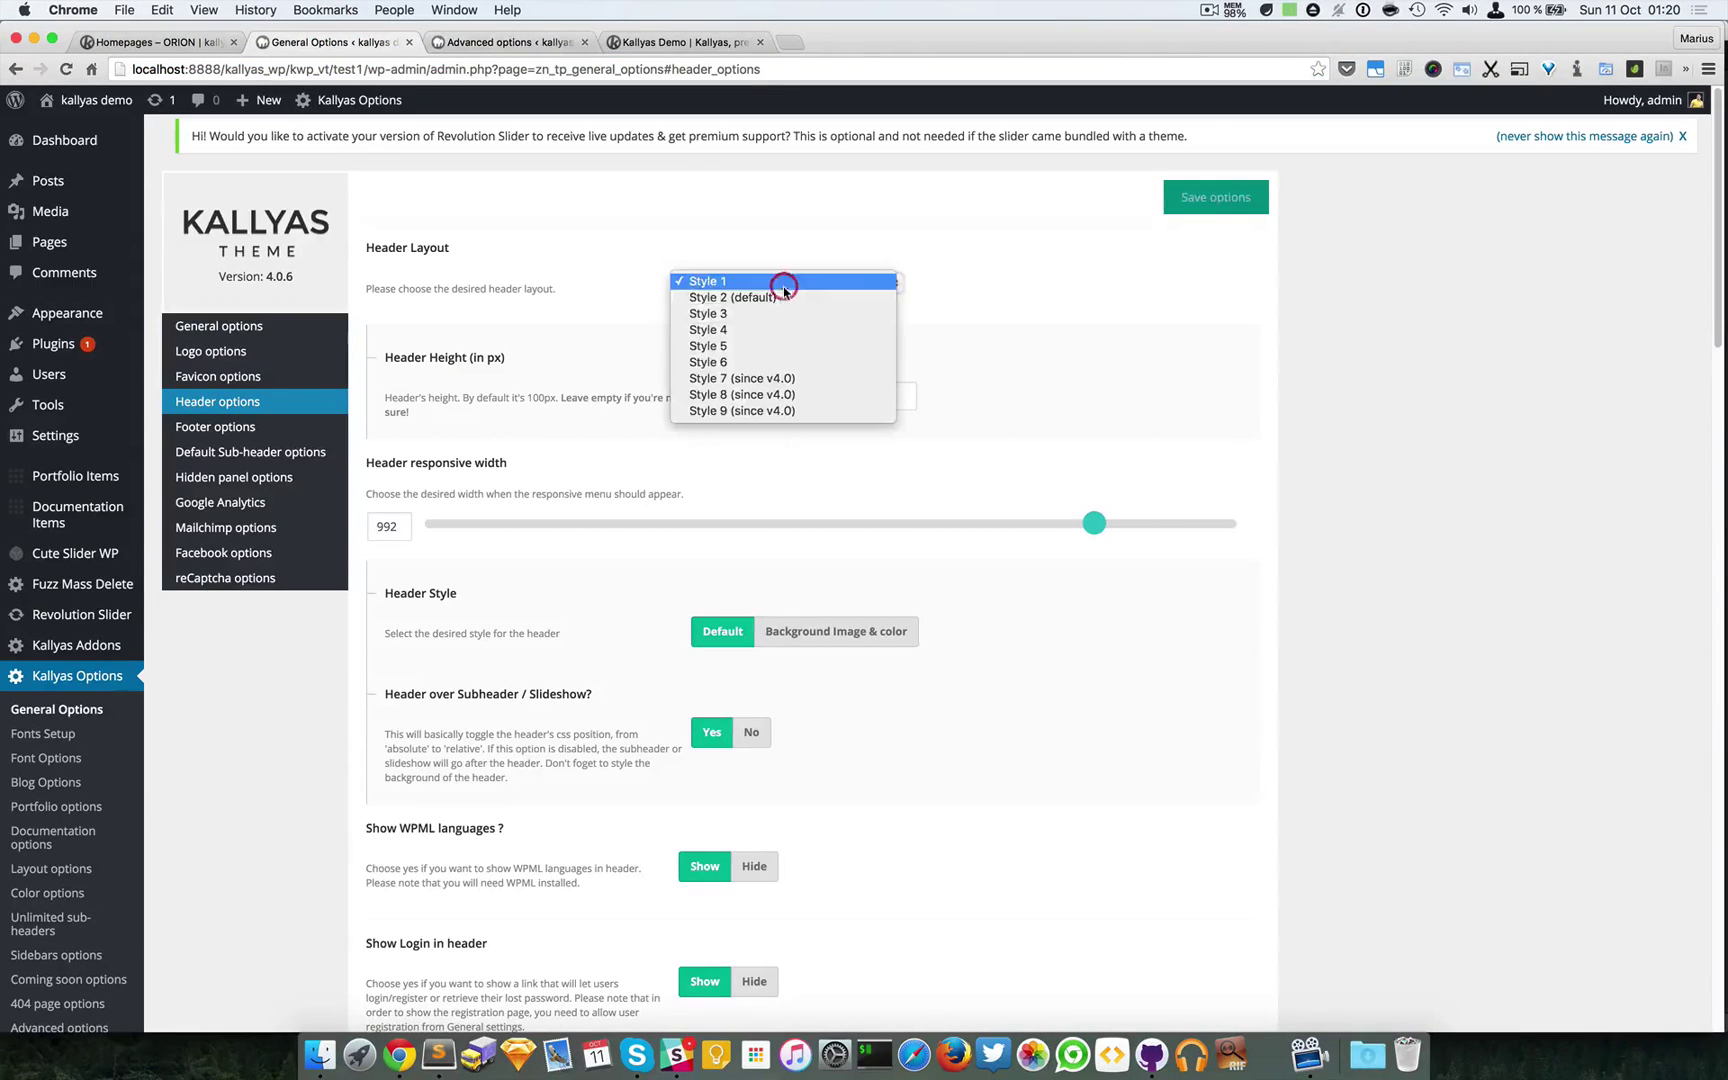
click(784, 297)
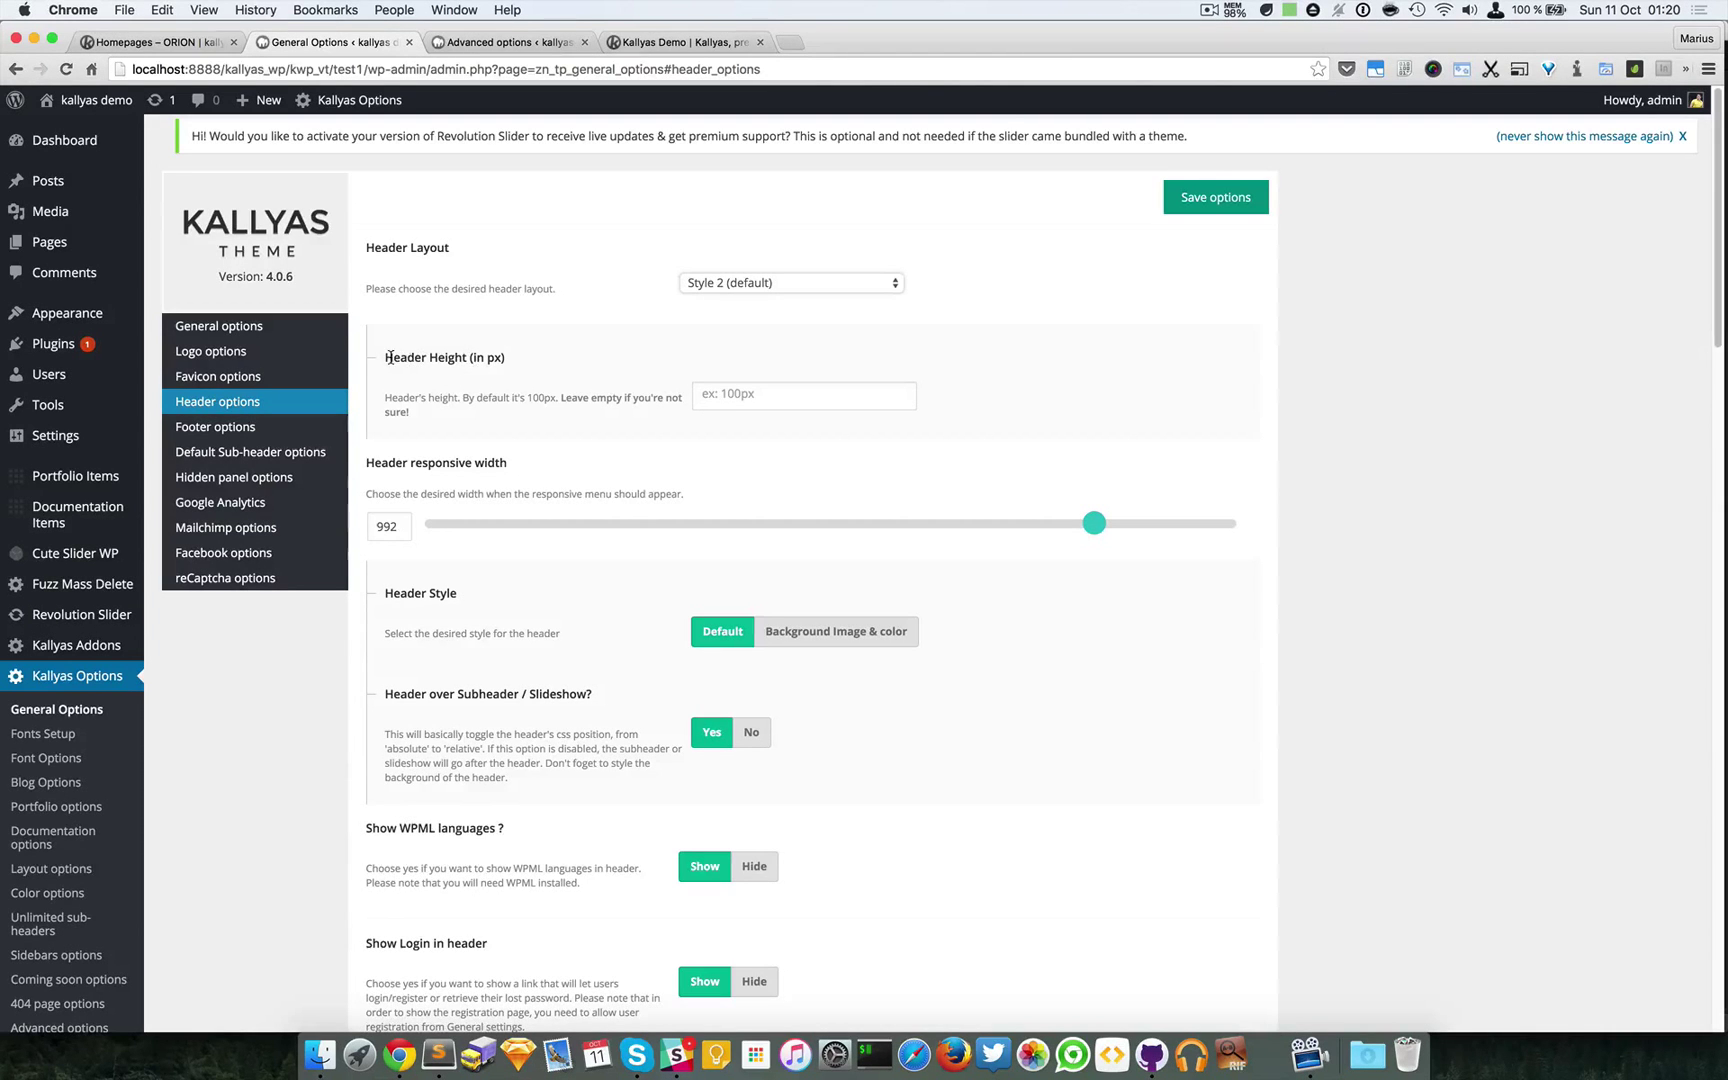
click(1186, 205)
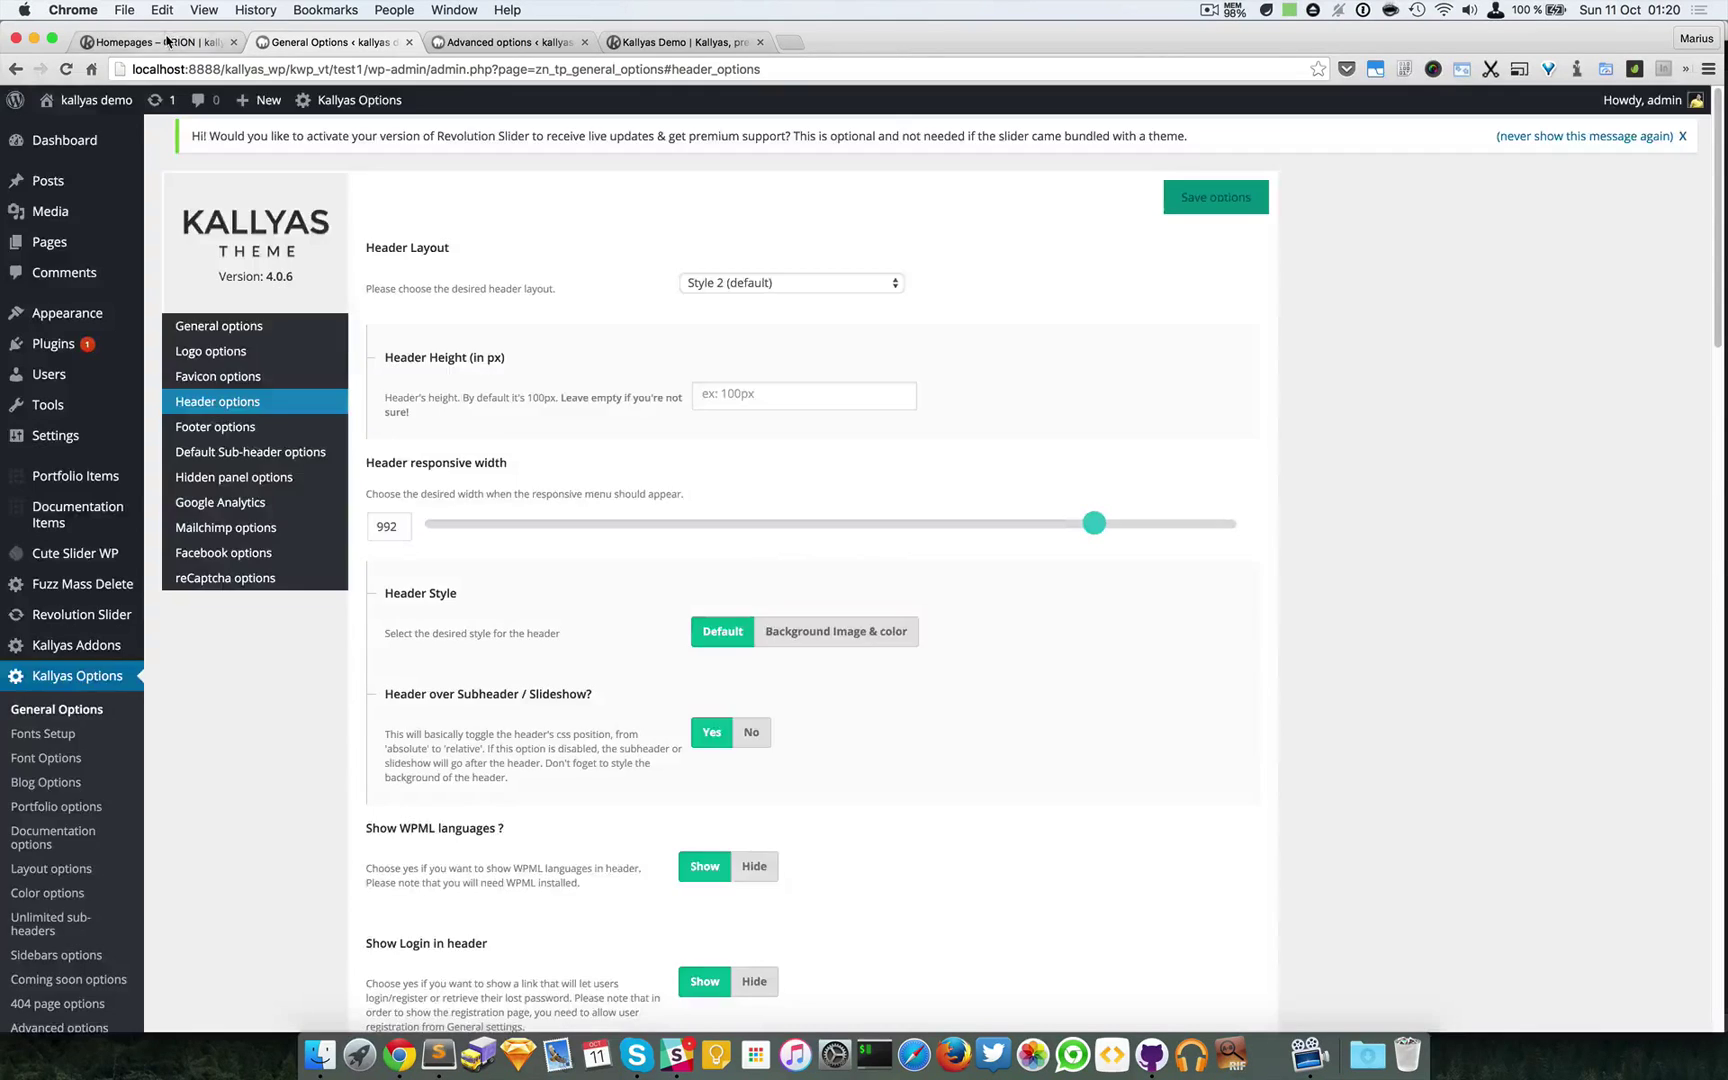
Reload the Orion homepage in the logged-in window and reveal the info card under the header logo
click(167, 41)
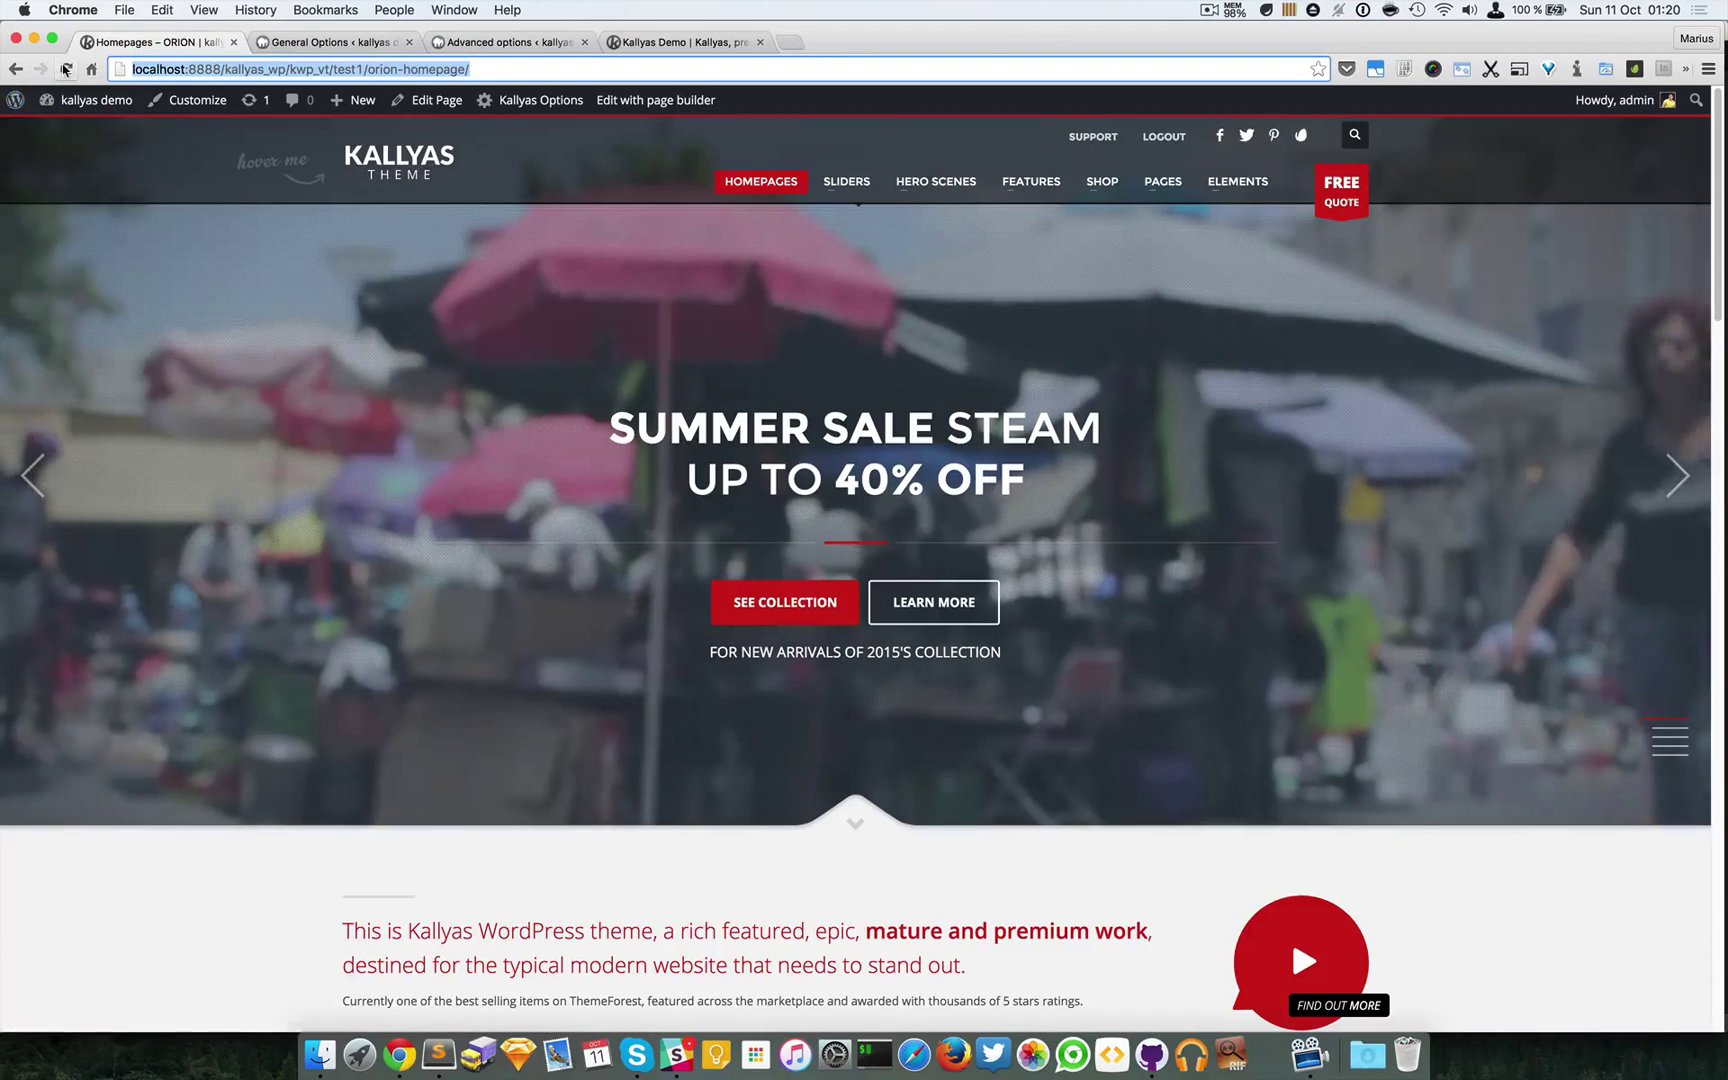
key(Return)
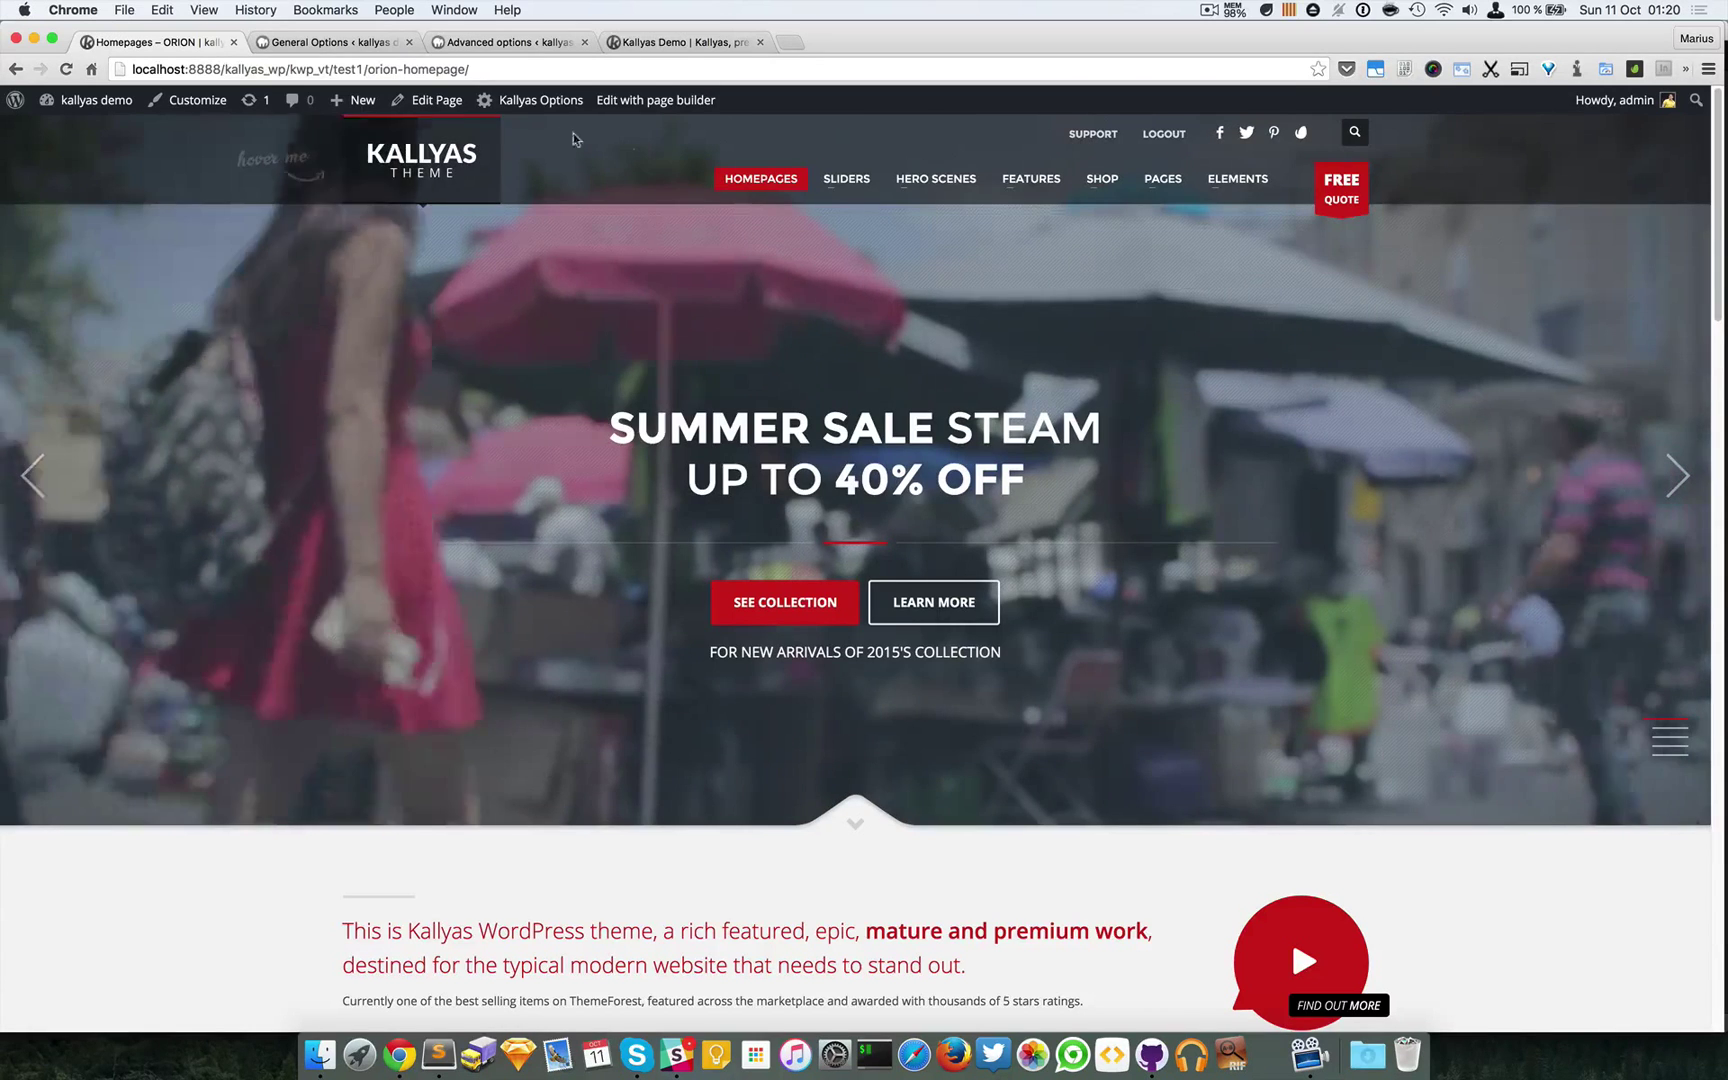
mouse_move(470, 190)
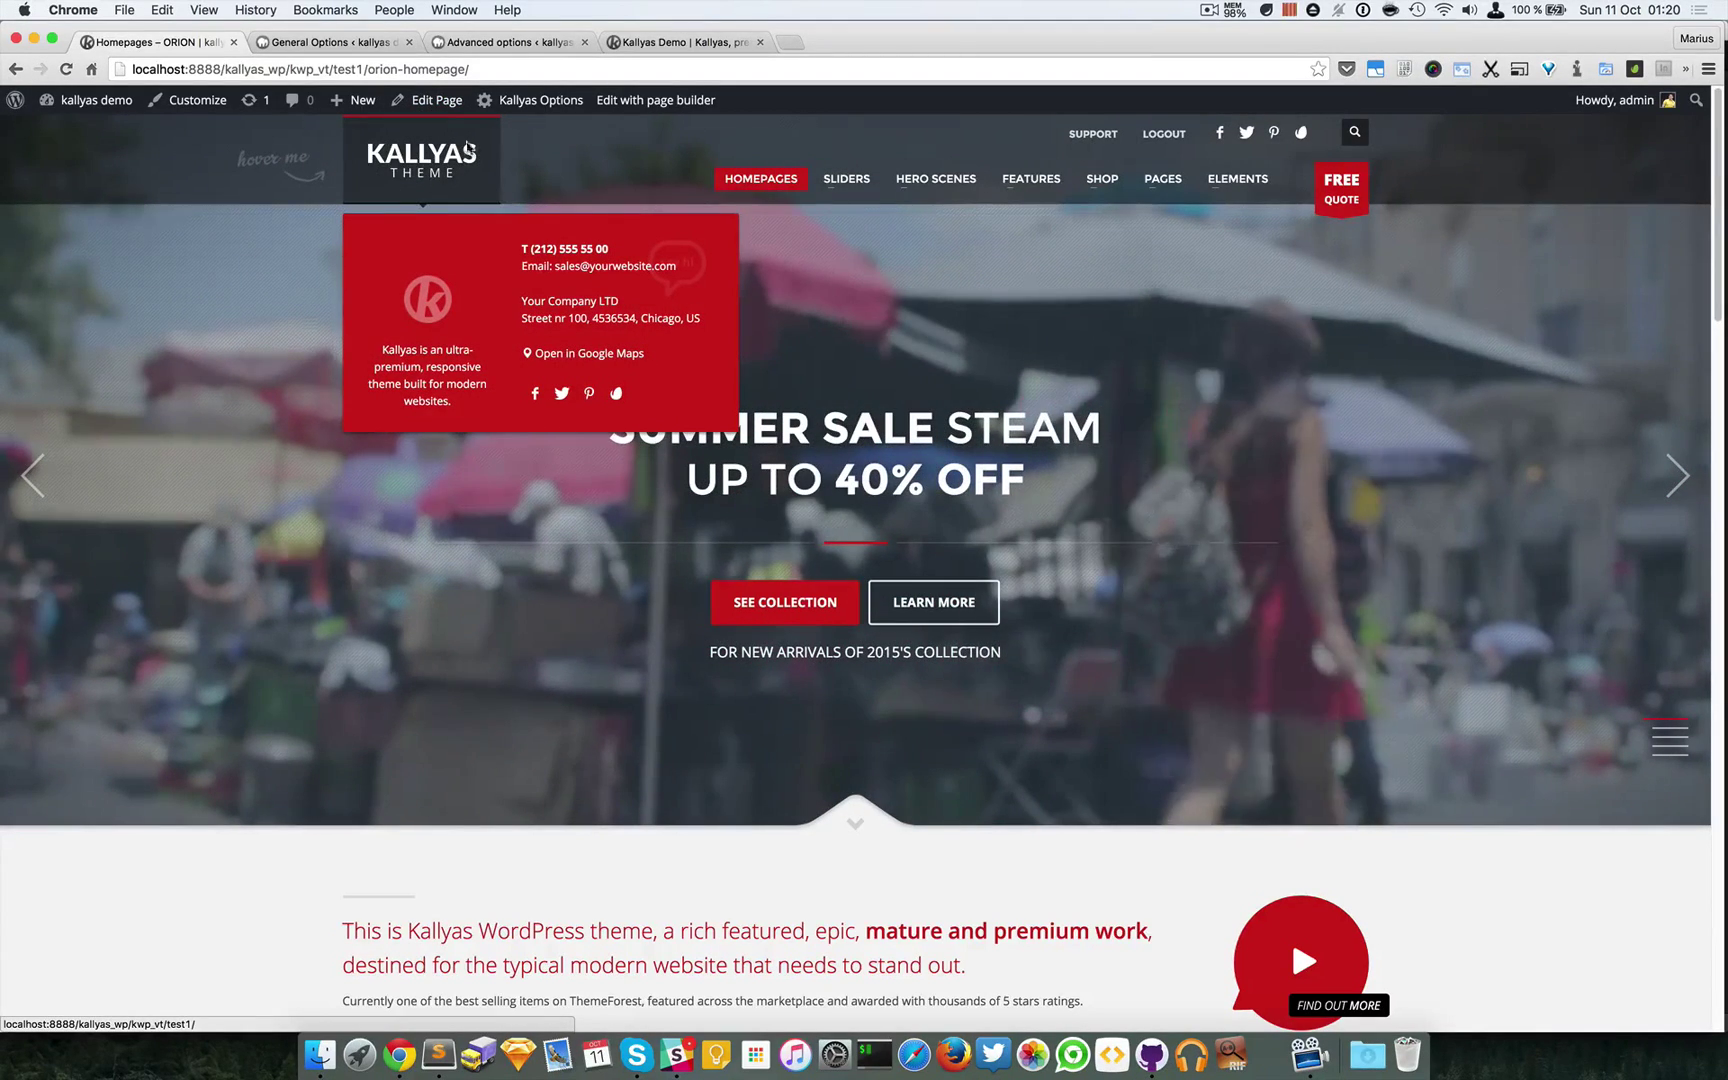
Save the header layout as Style 4 and reload the Orion homepage to check its header
click(284, 43)
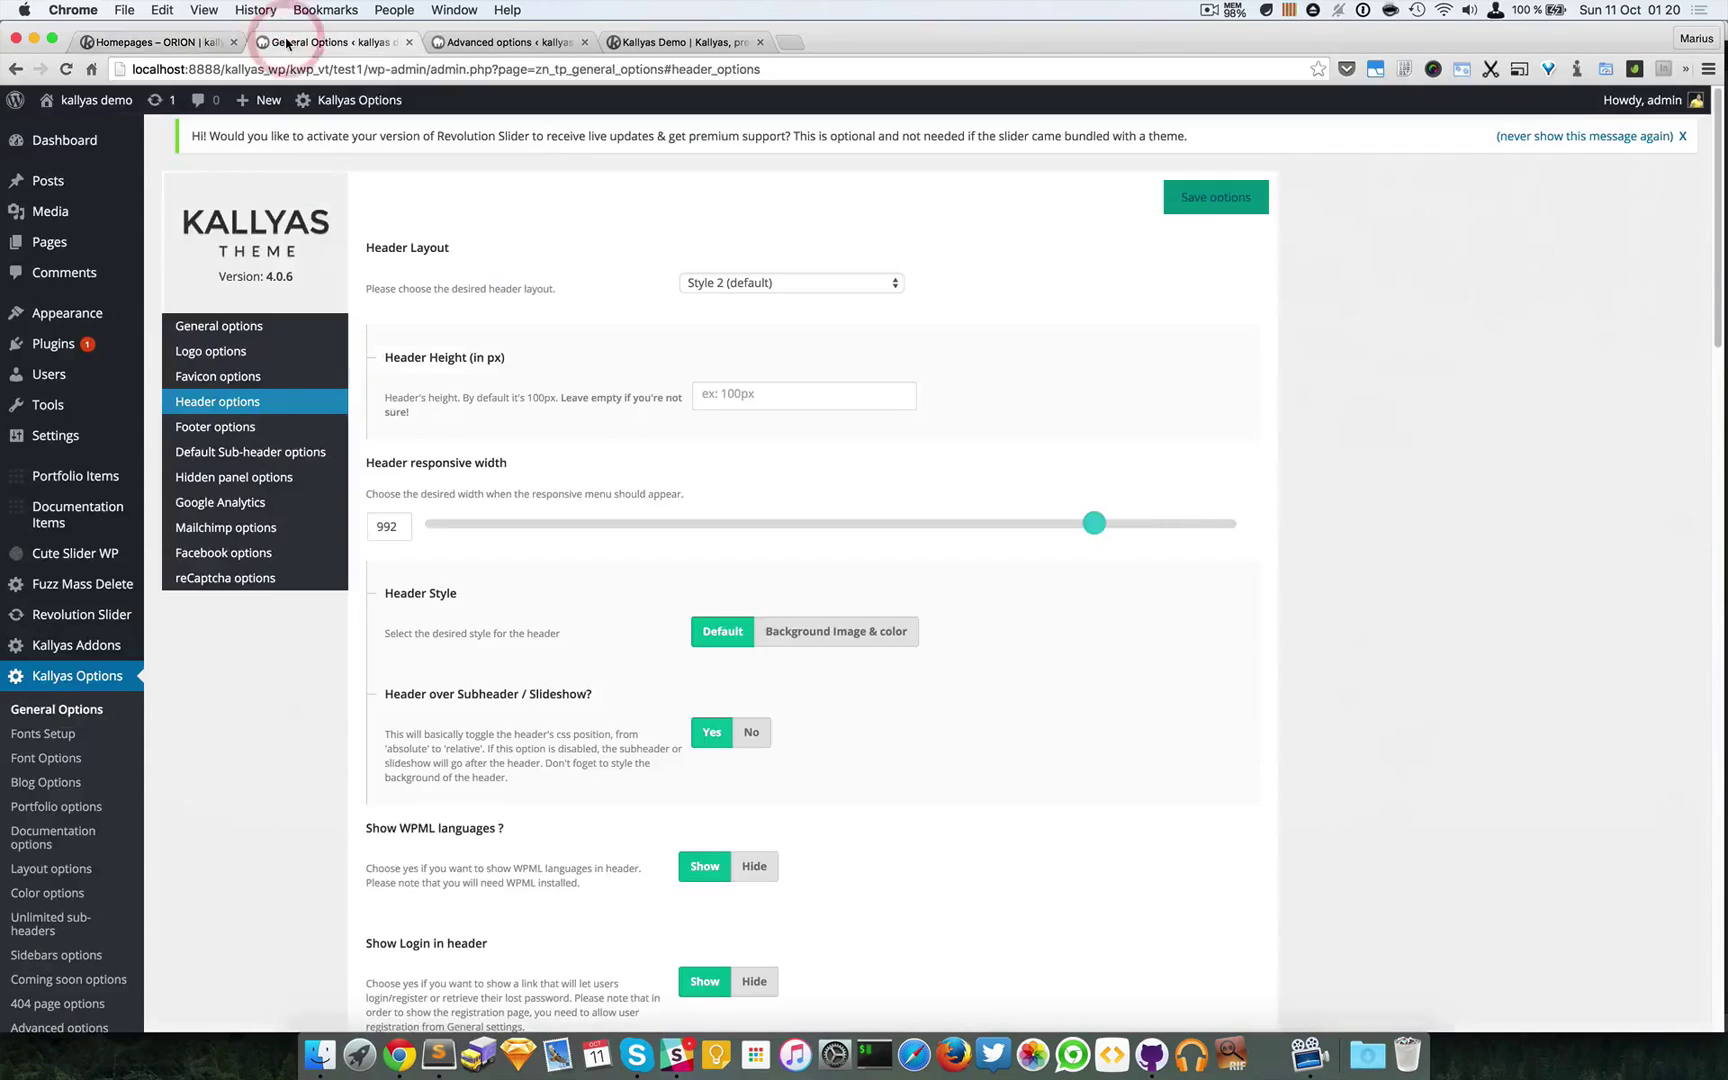
click(776, 282)
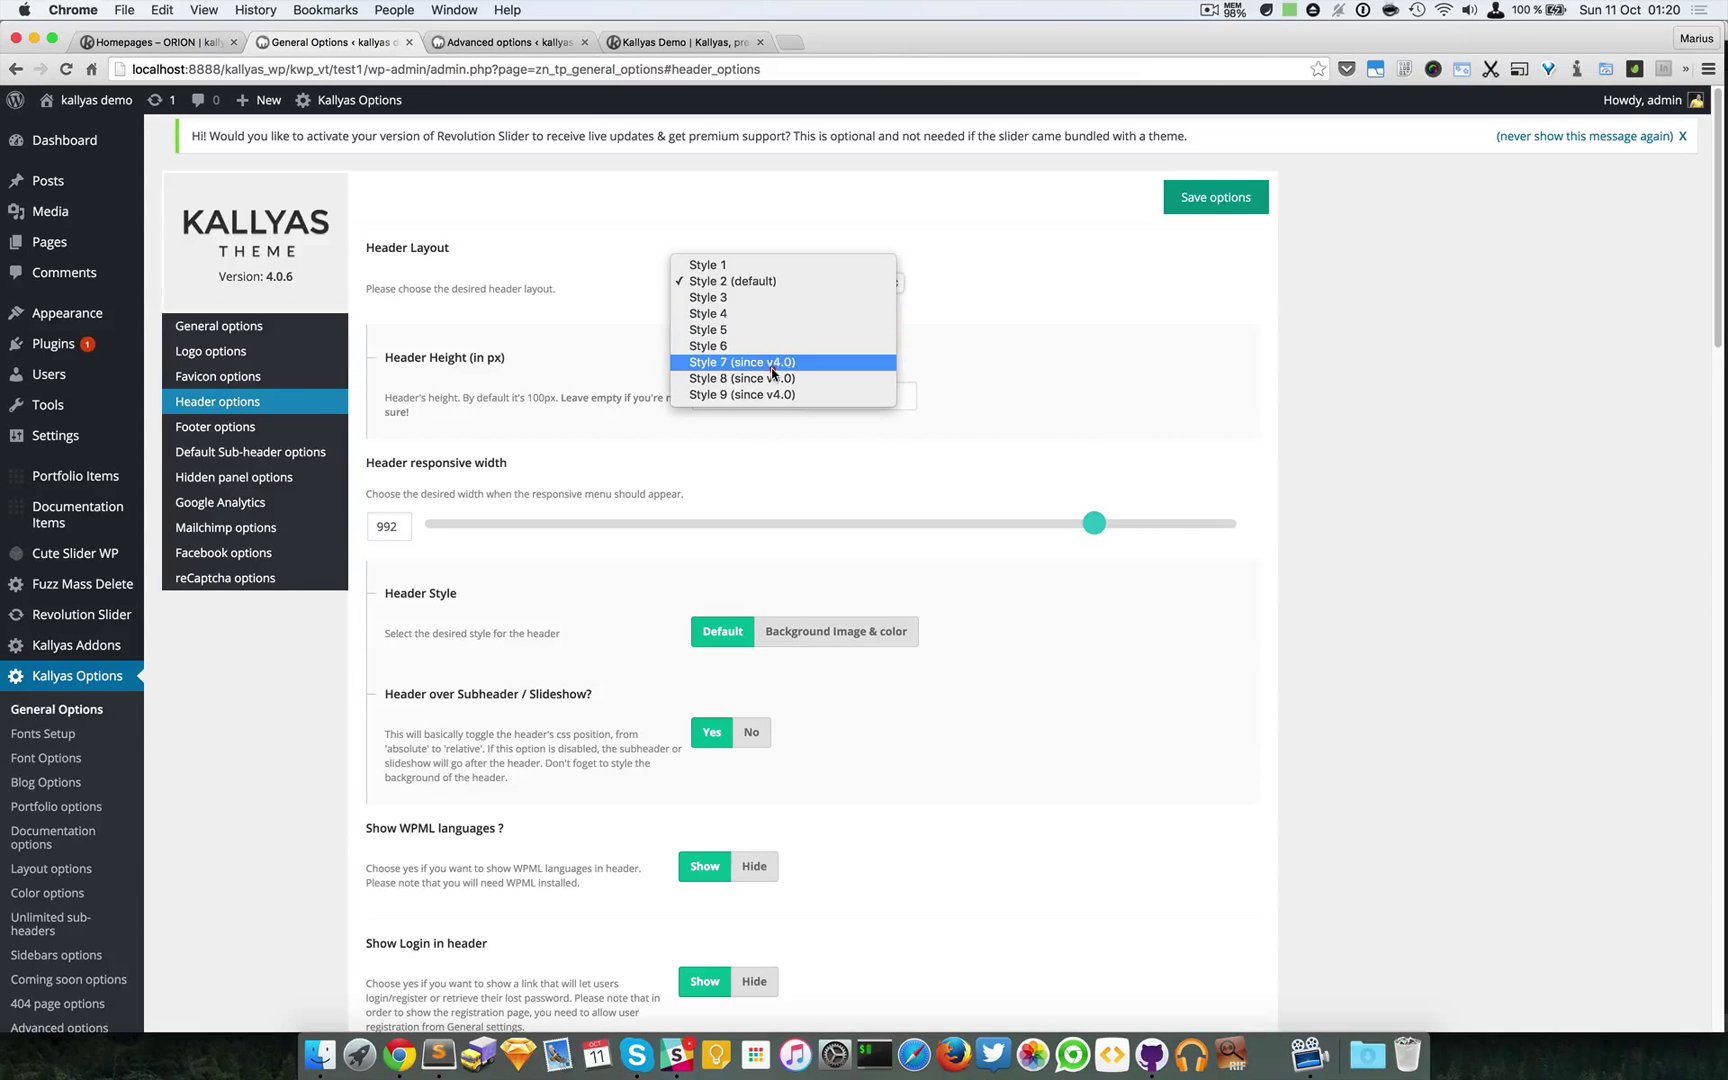
click(772, 313)
click(1222, 199)
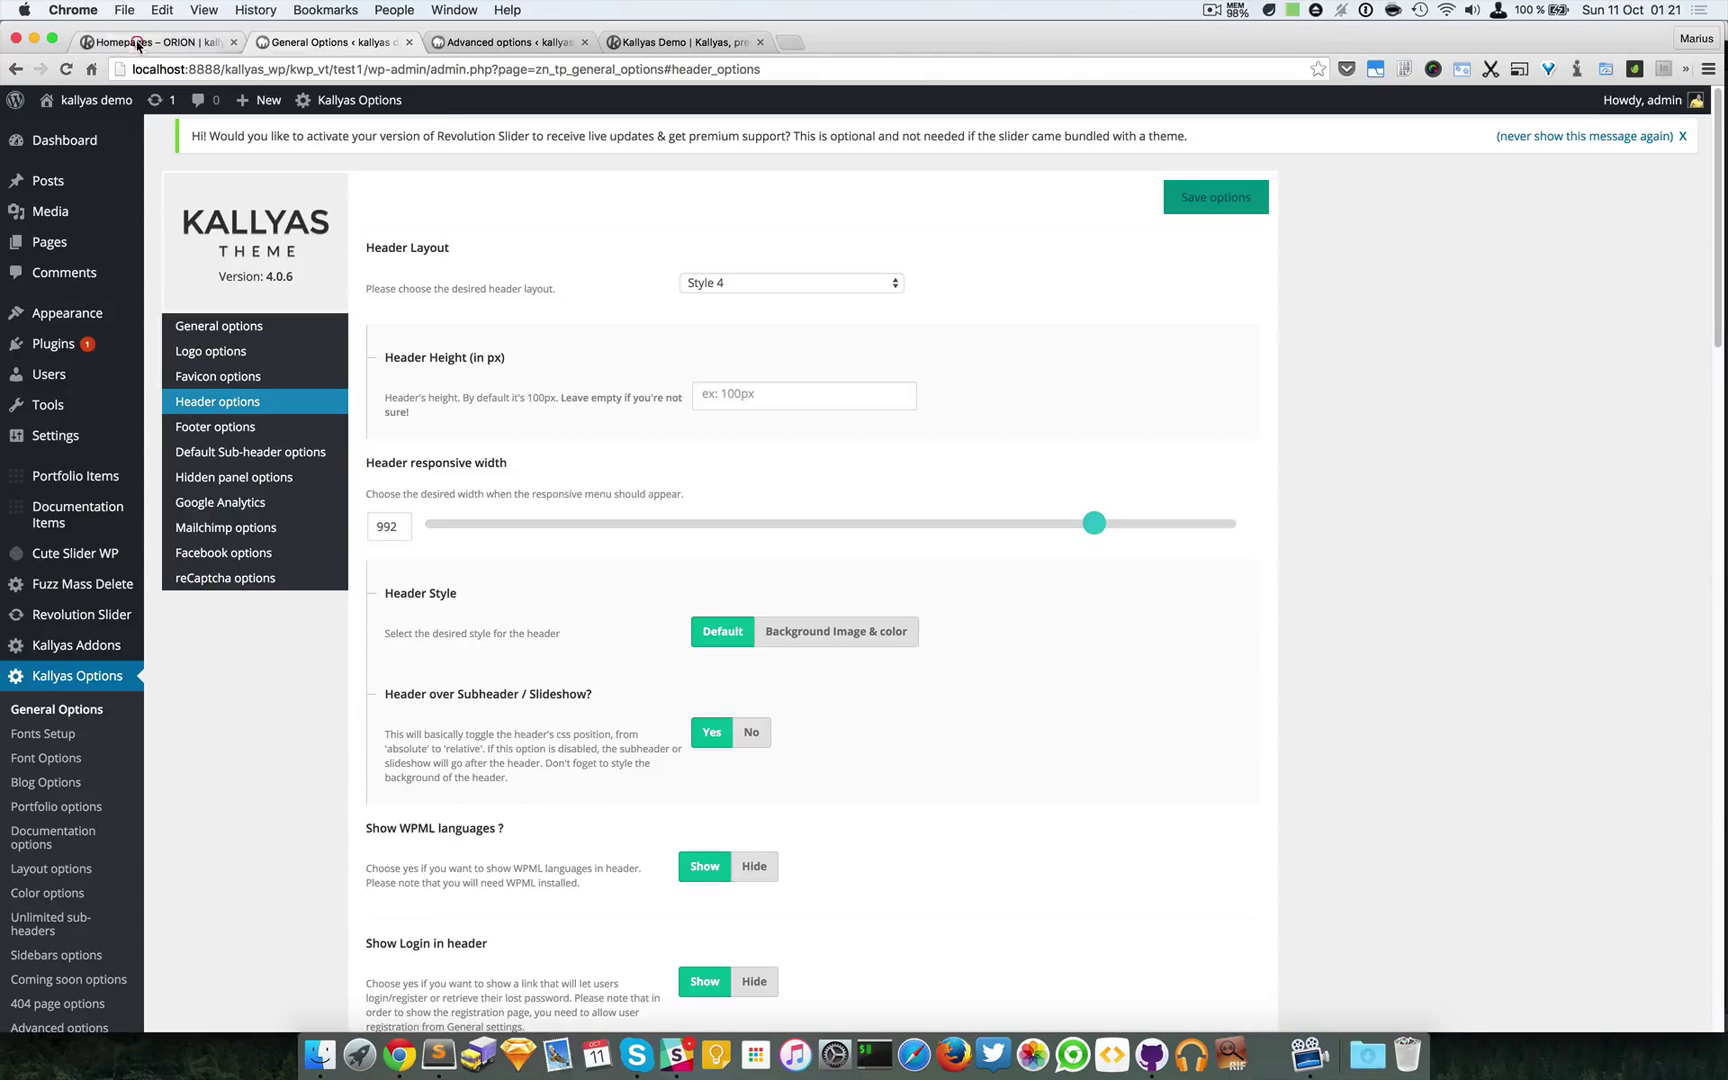
click(138, 44)
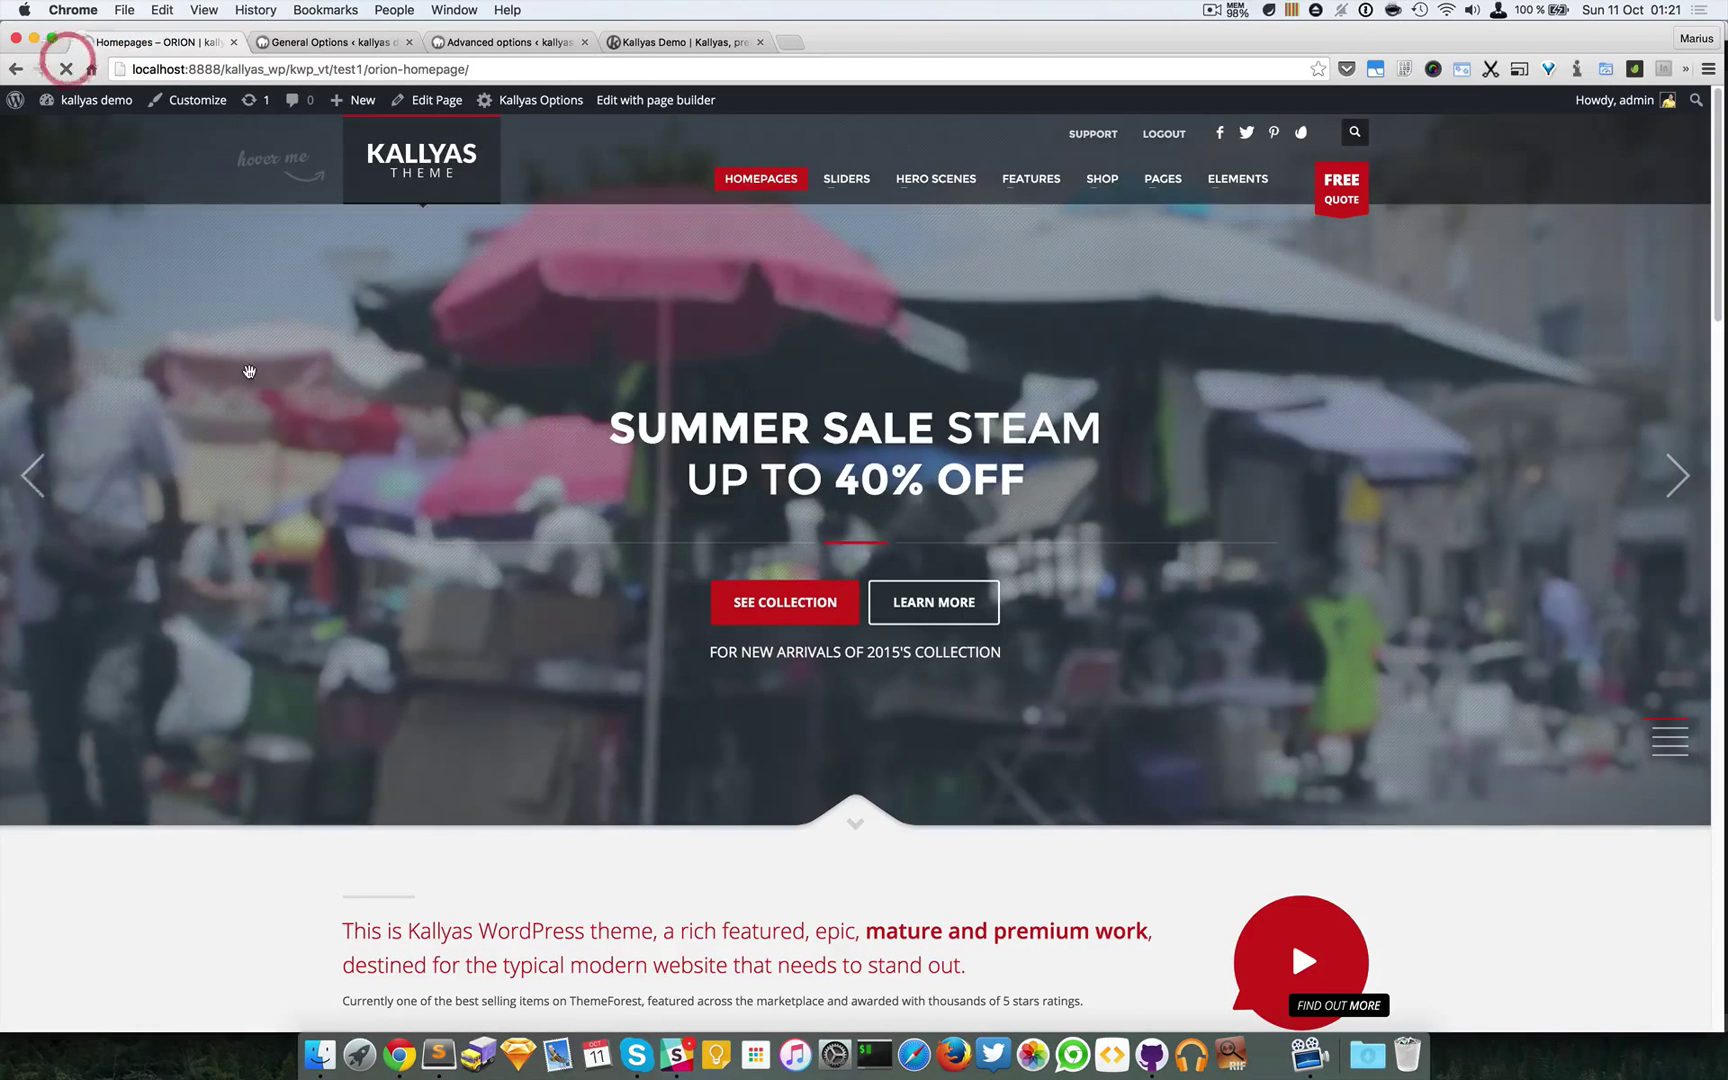
click(64, 69)
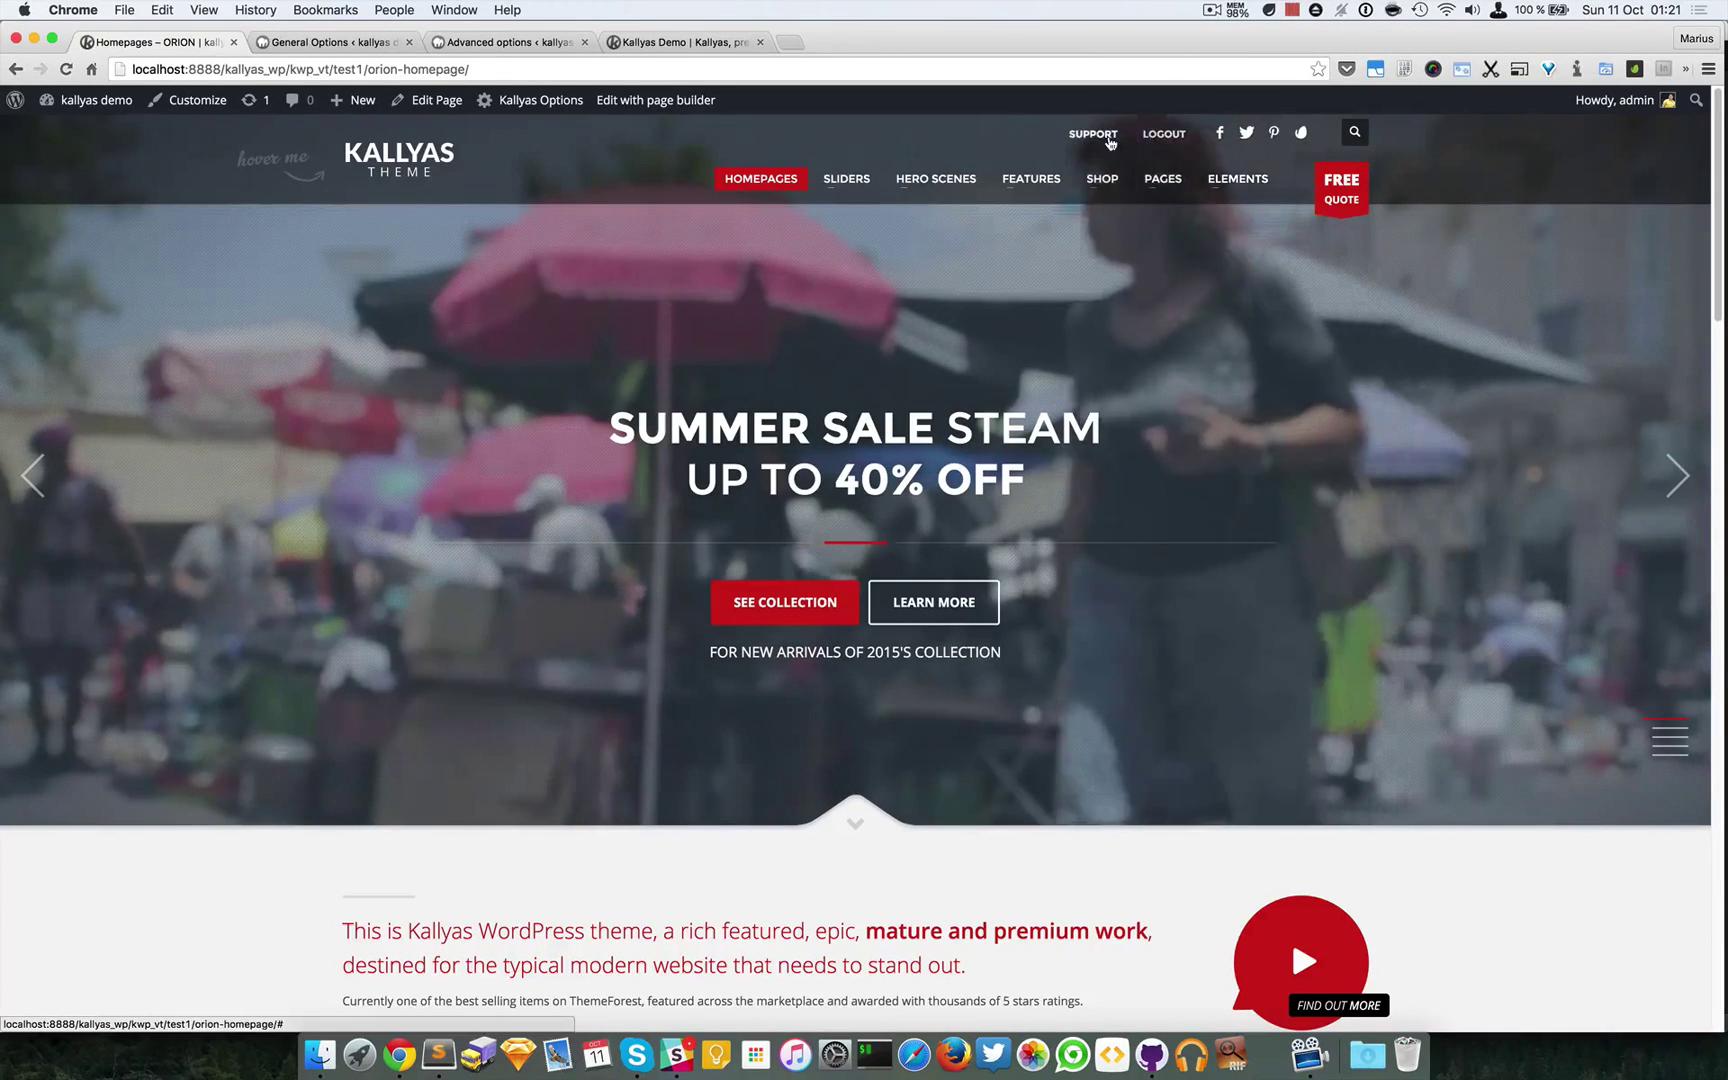
Choose Style 6 as the header layout in the header options and review the other available styles
click(363, 44)
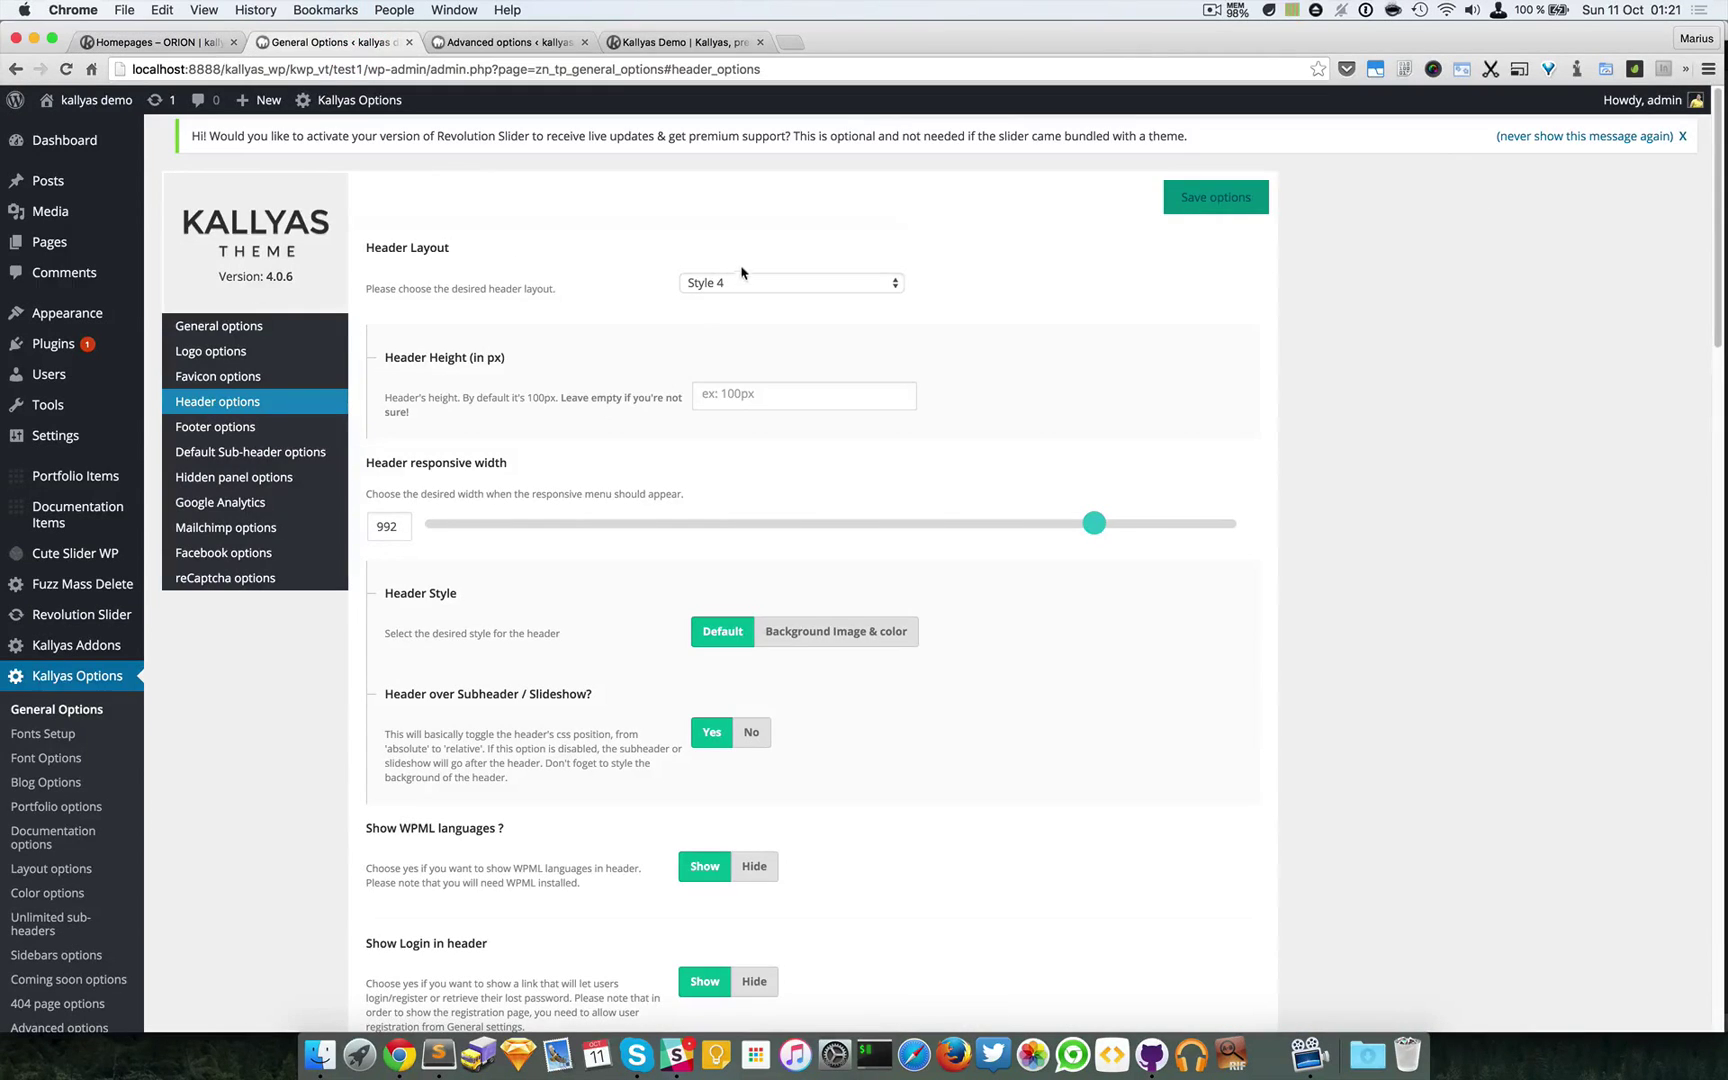
click(746, 281)
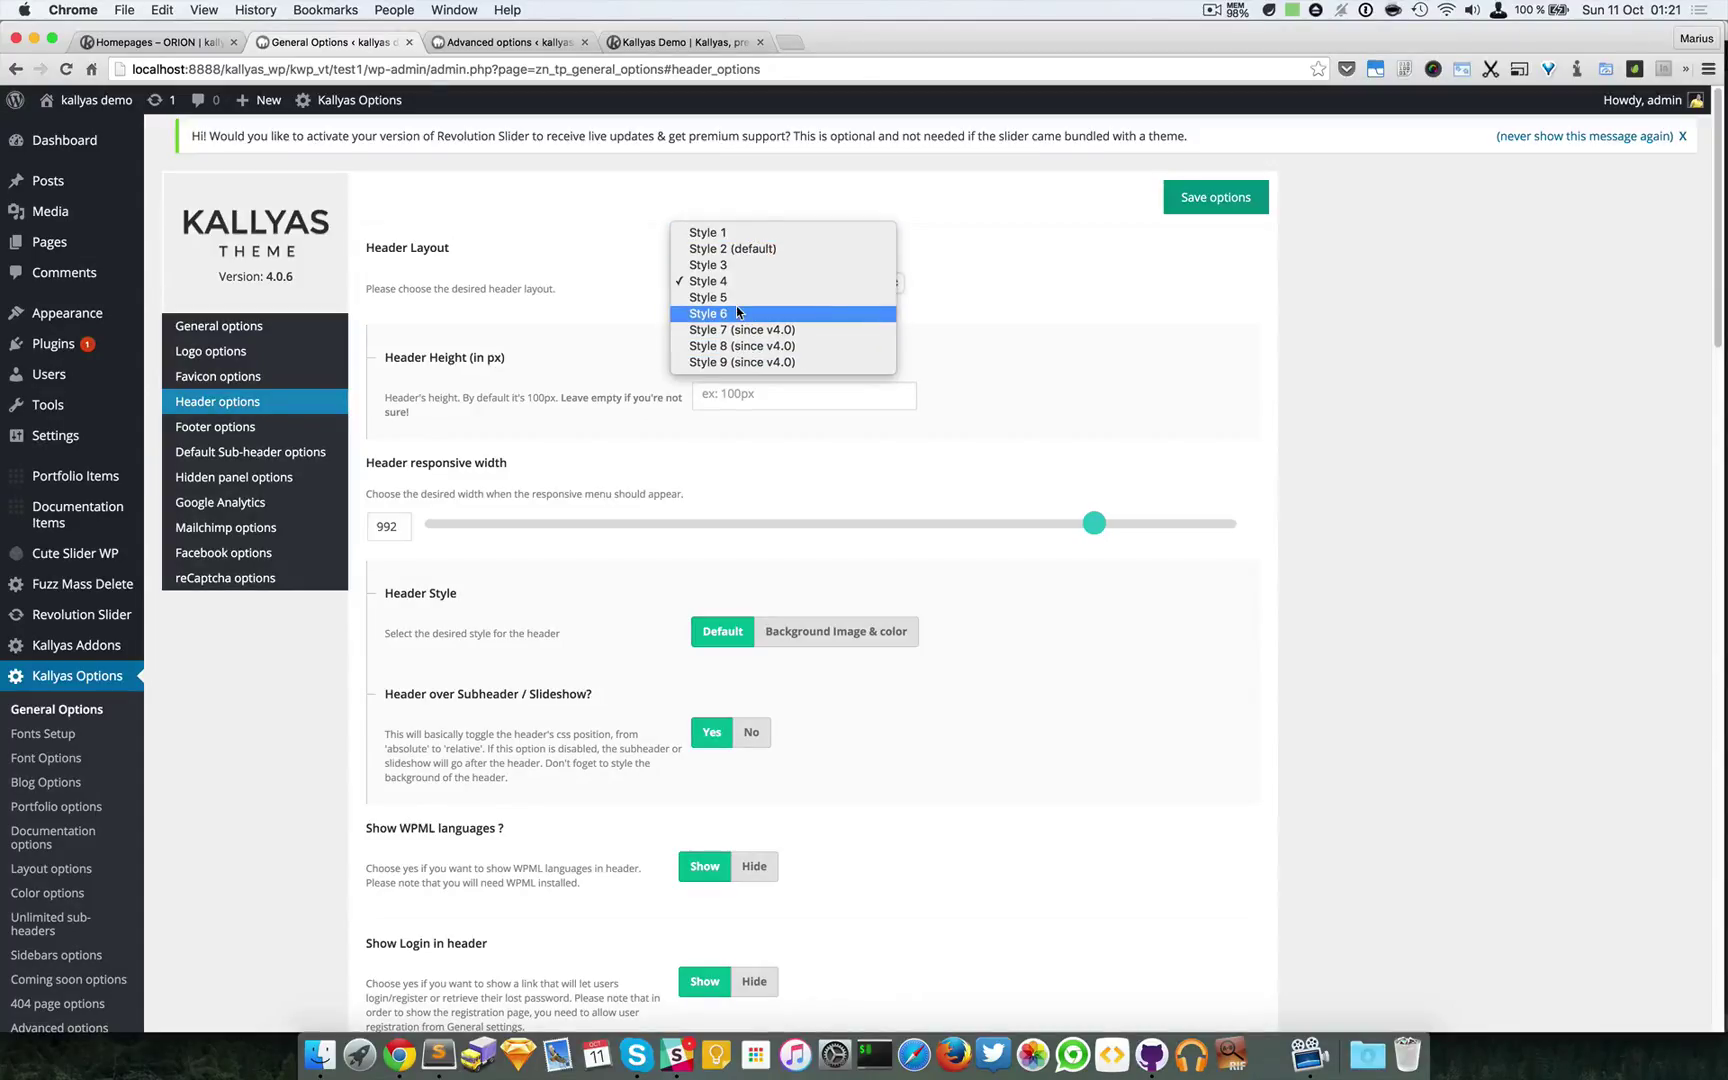
click(711, 313)
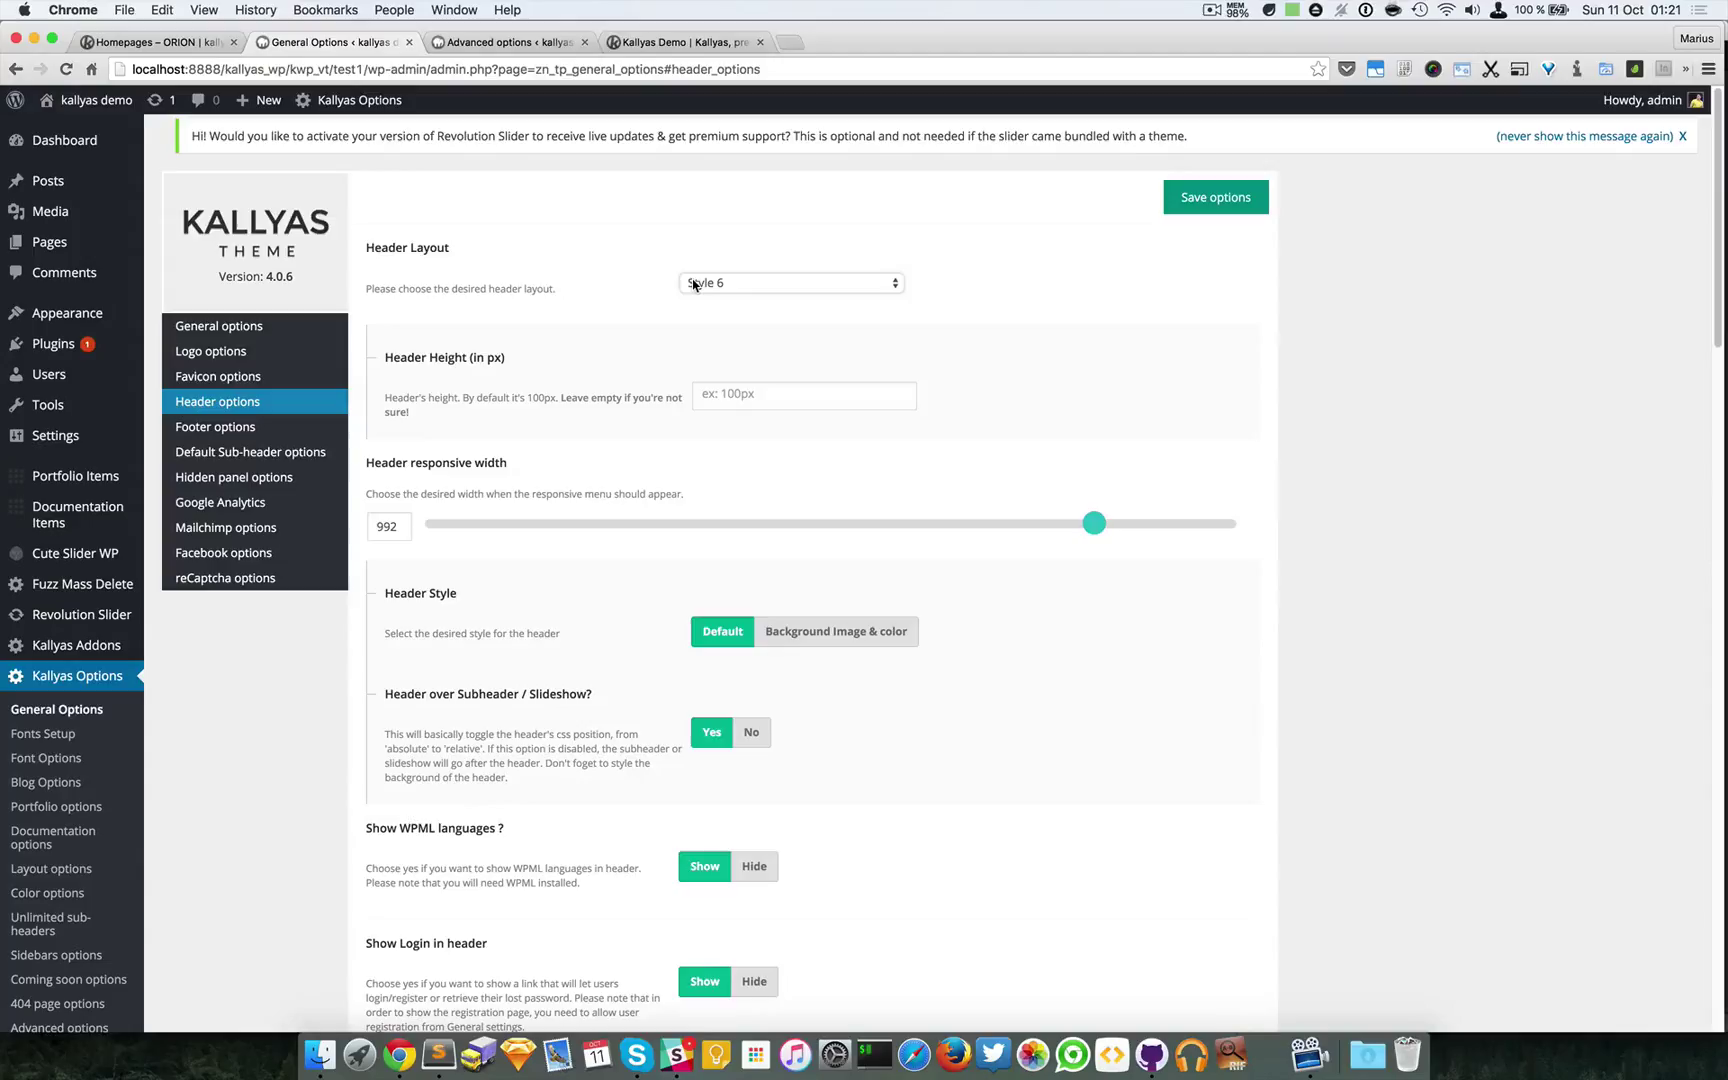
click(693, 285)
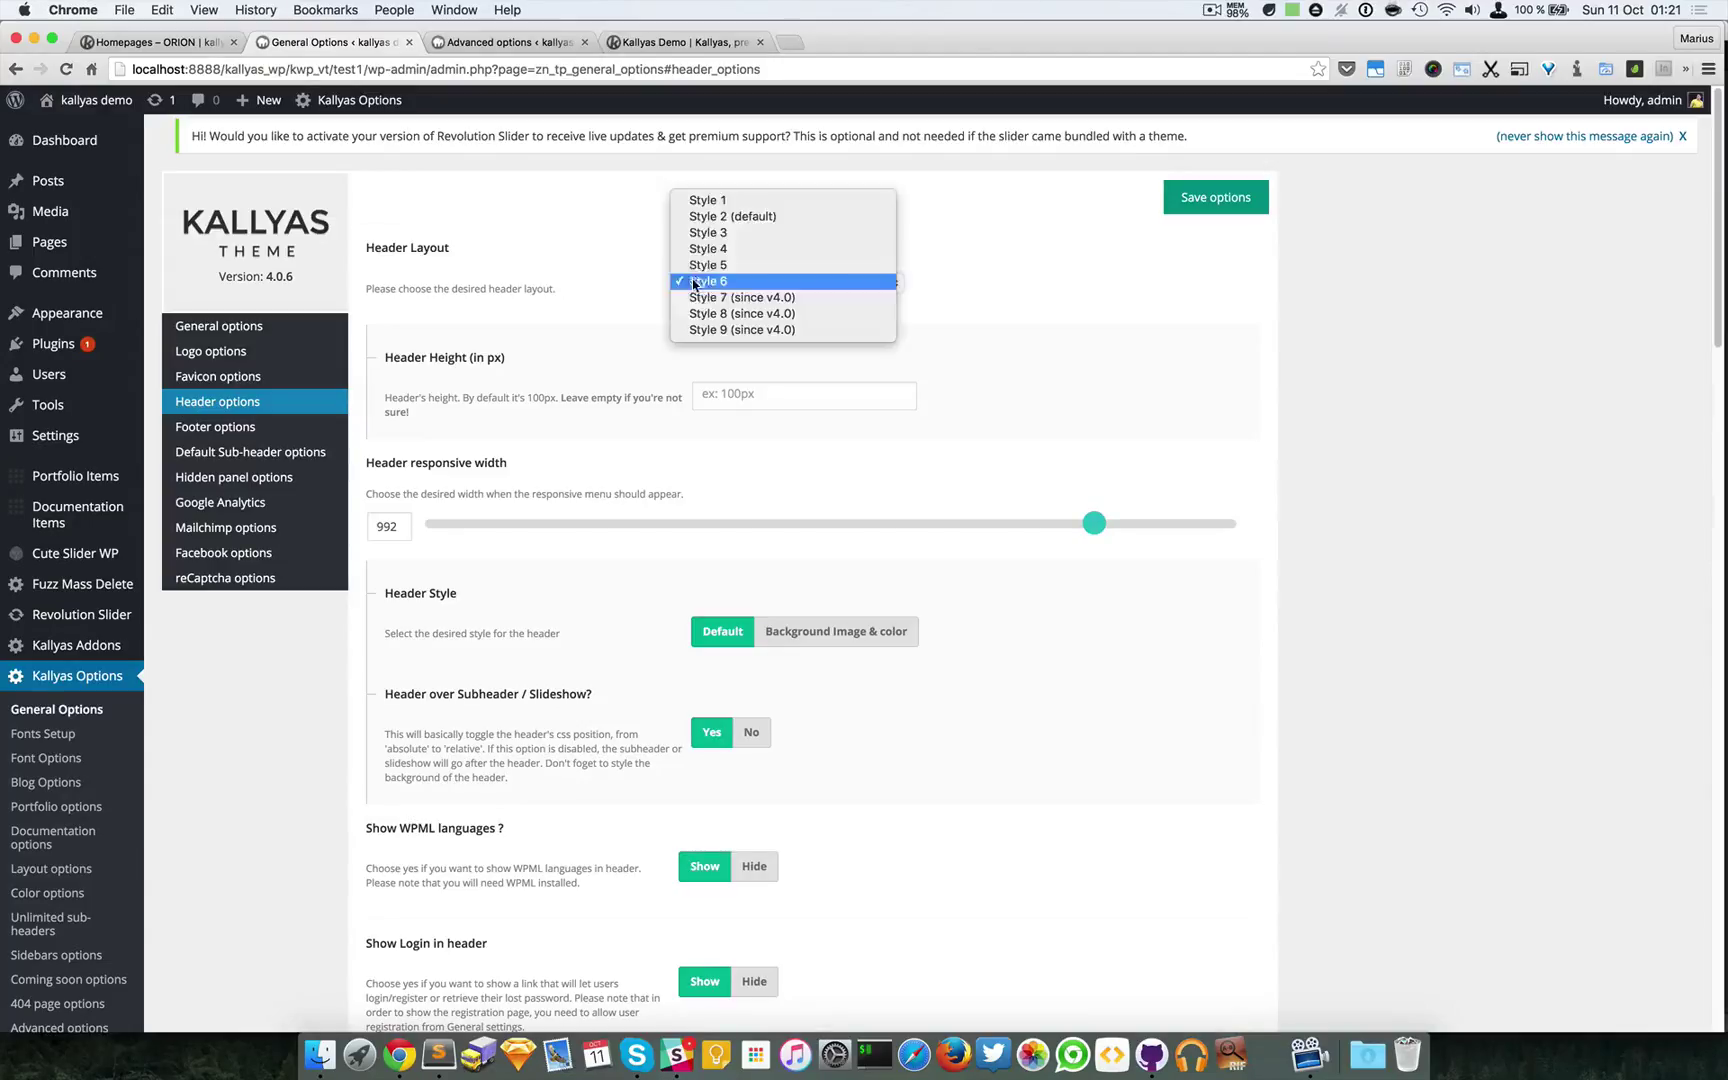
click(757, 315)
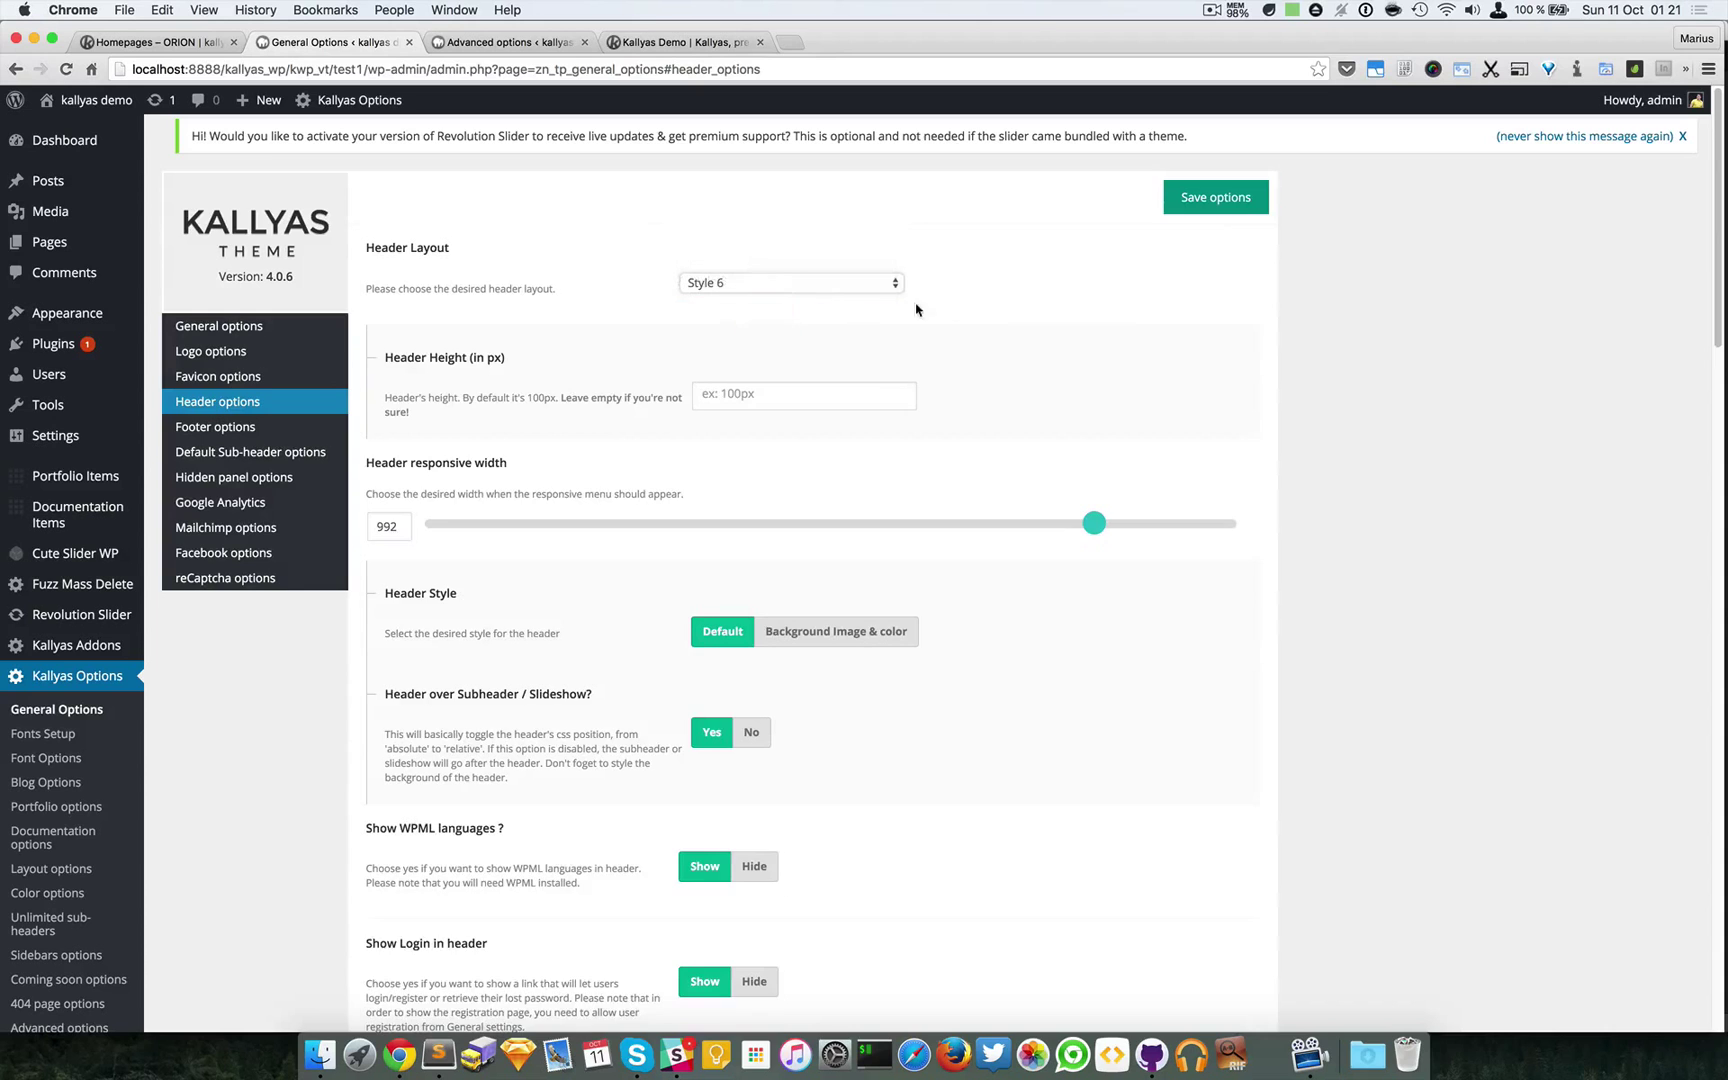
Choose Style 7 (since v4.0) as the header layout and view the header of the online Kallyas demo
click(735, 285)
click(748, 266)
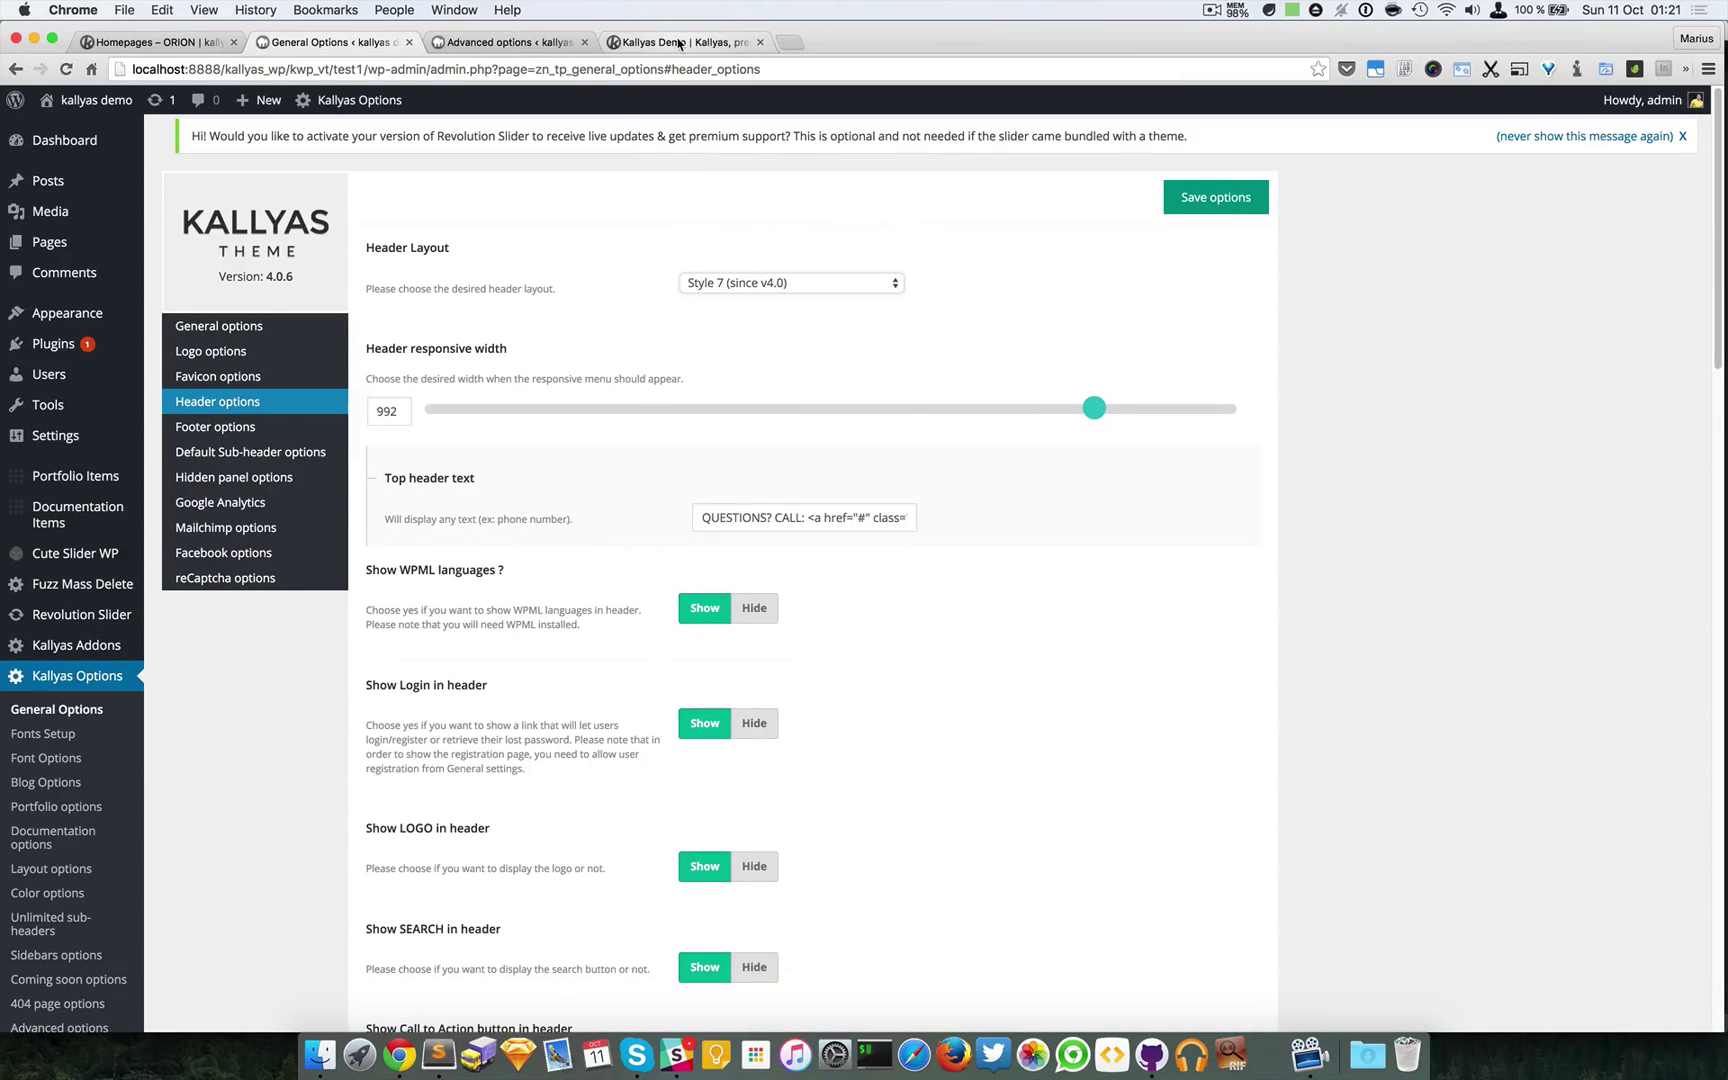
click(678, 42)
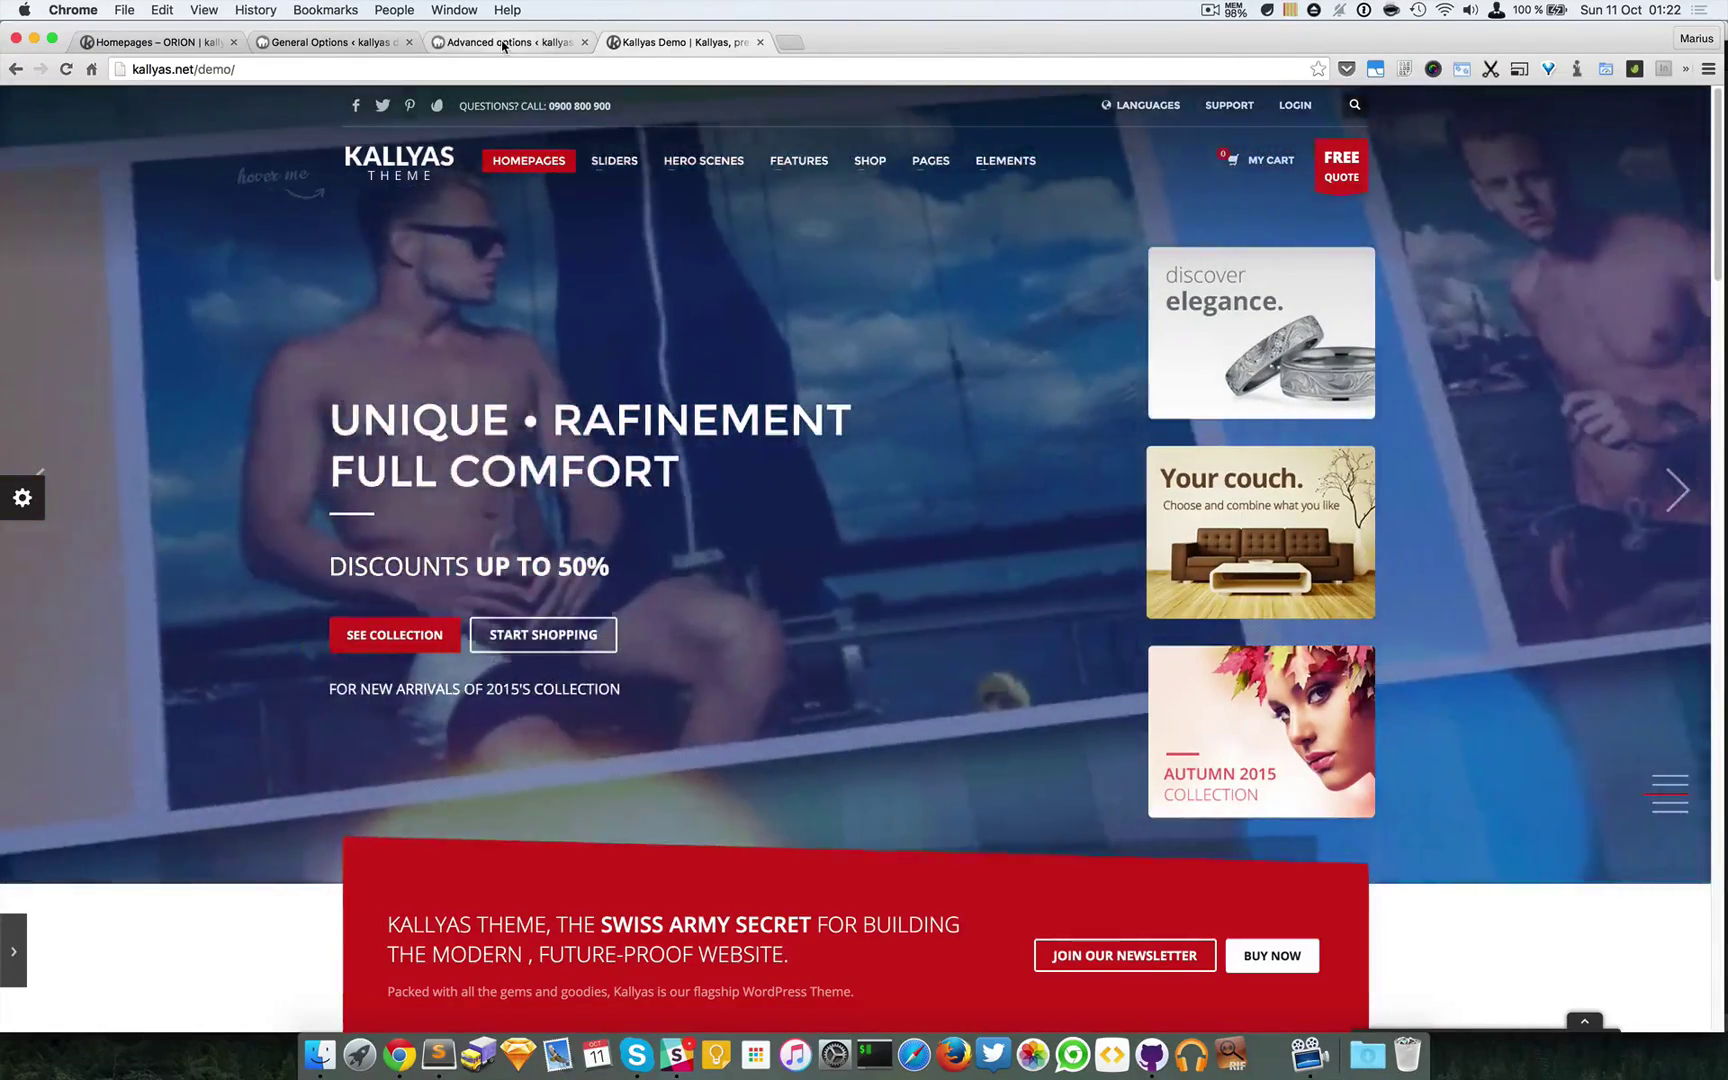
Save the header layout as Style 8 (since v4.0) in the header options and view its header on the Orion homepage
click(503, 43)
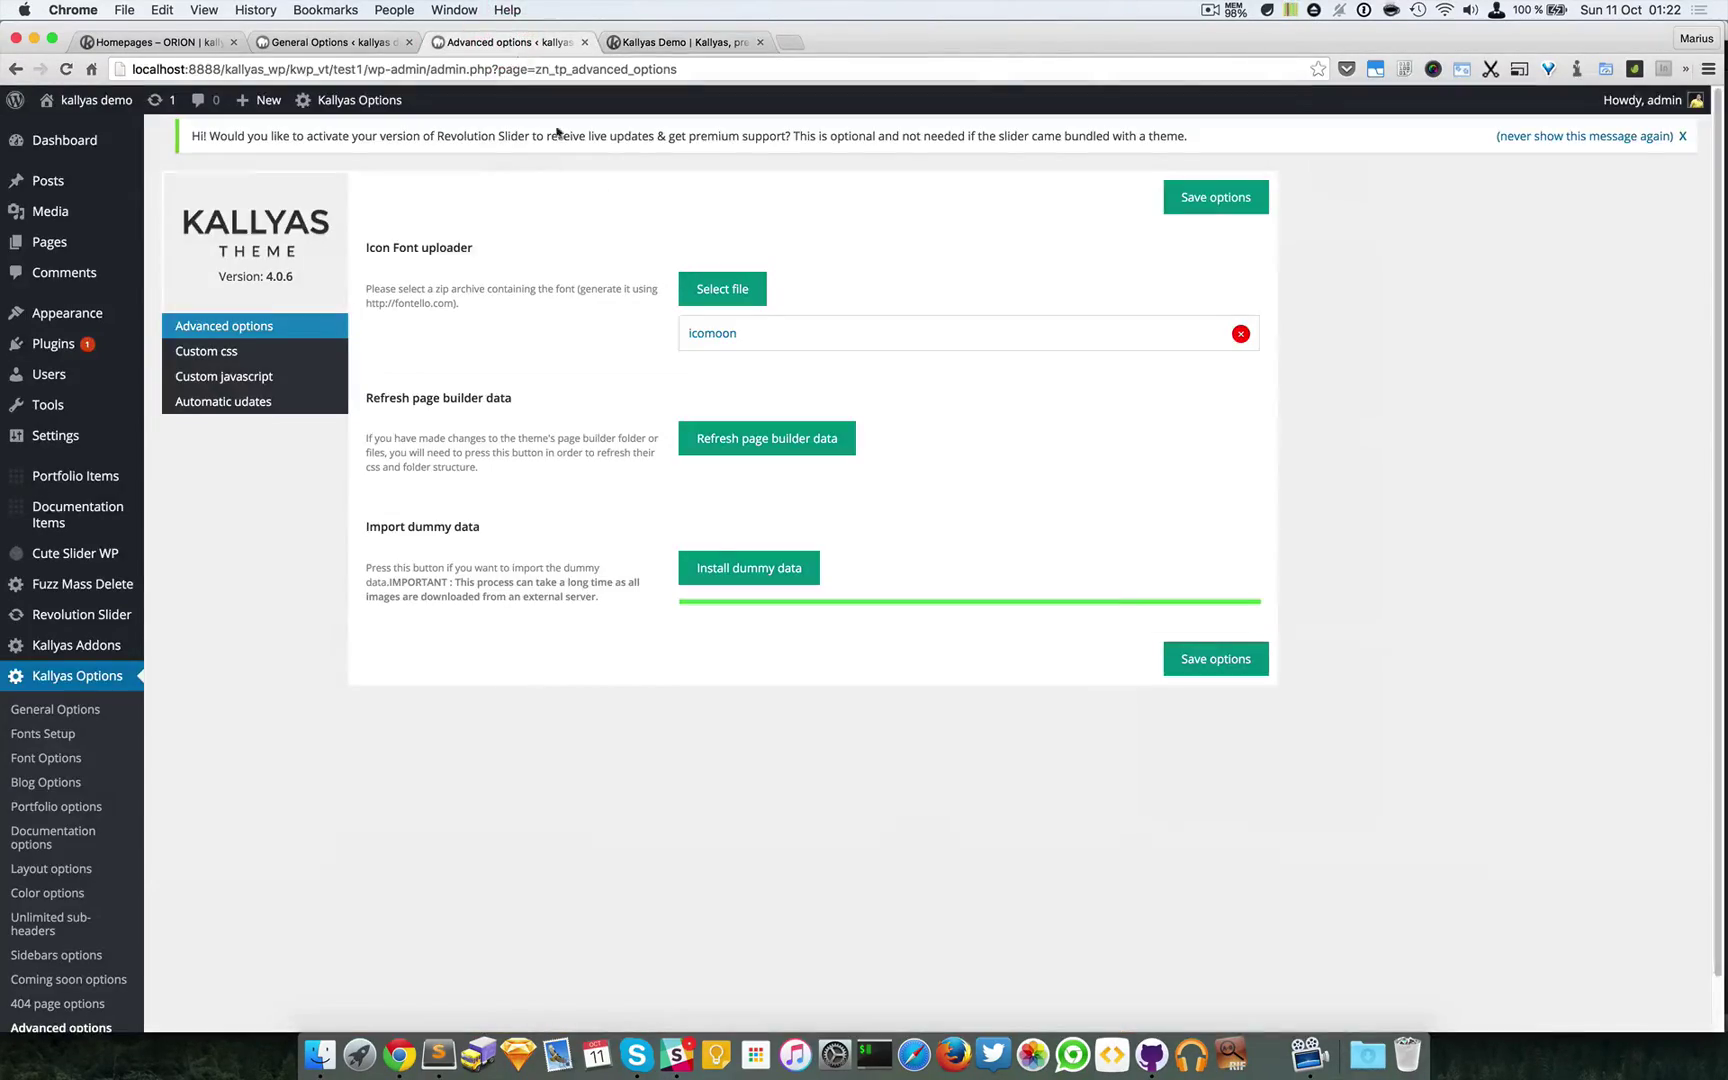
click(305, 41)
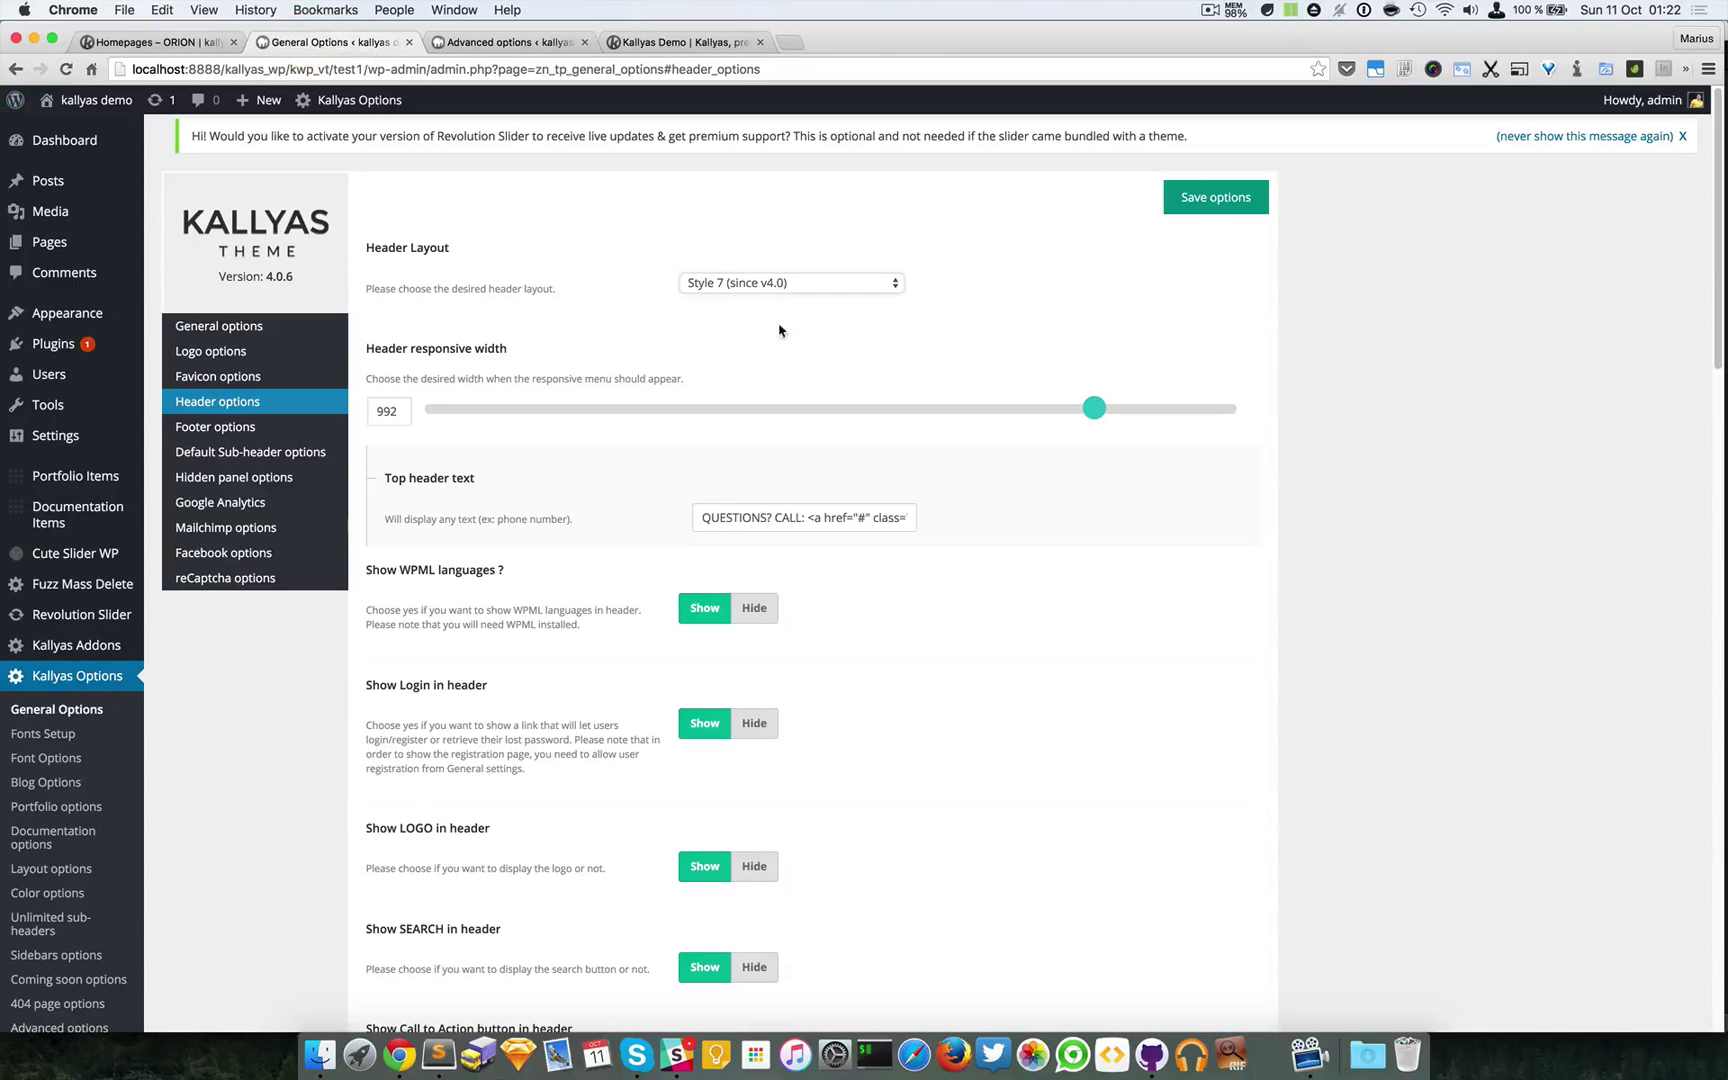
click(785, 283)
click(783, 294)
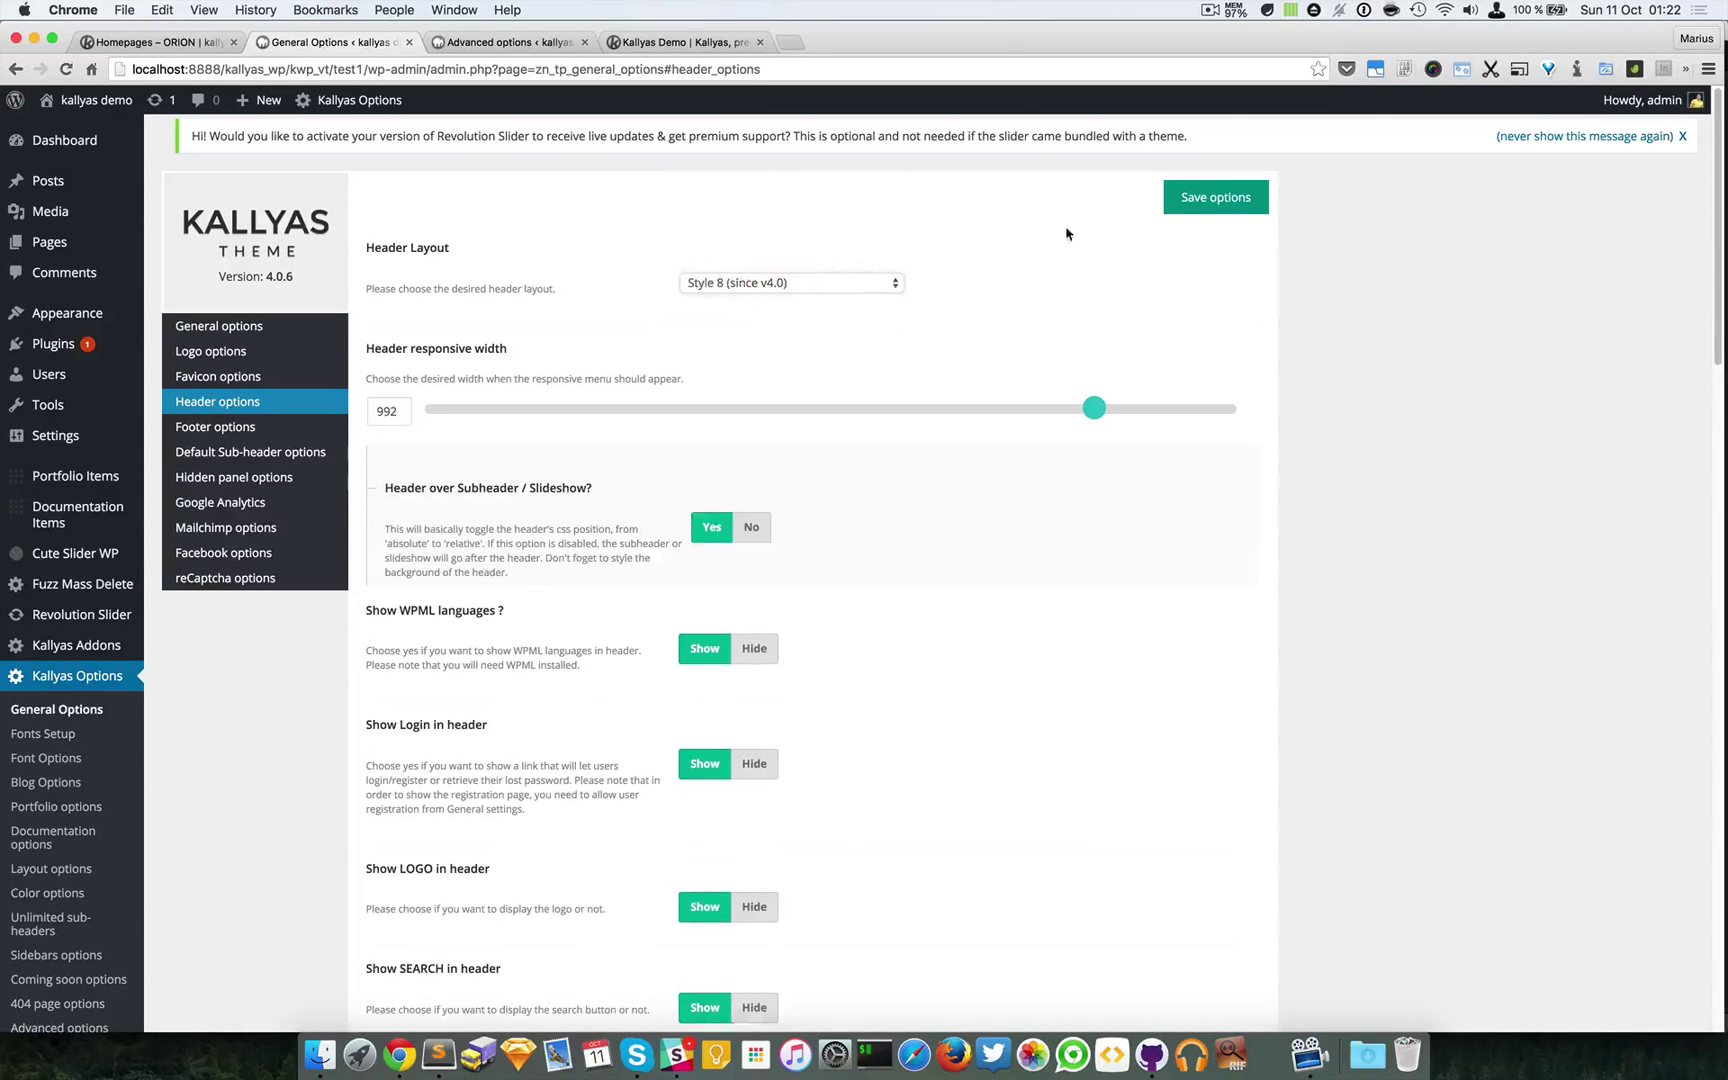
click(1214, 204)
click(535, 43)
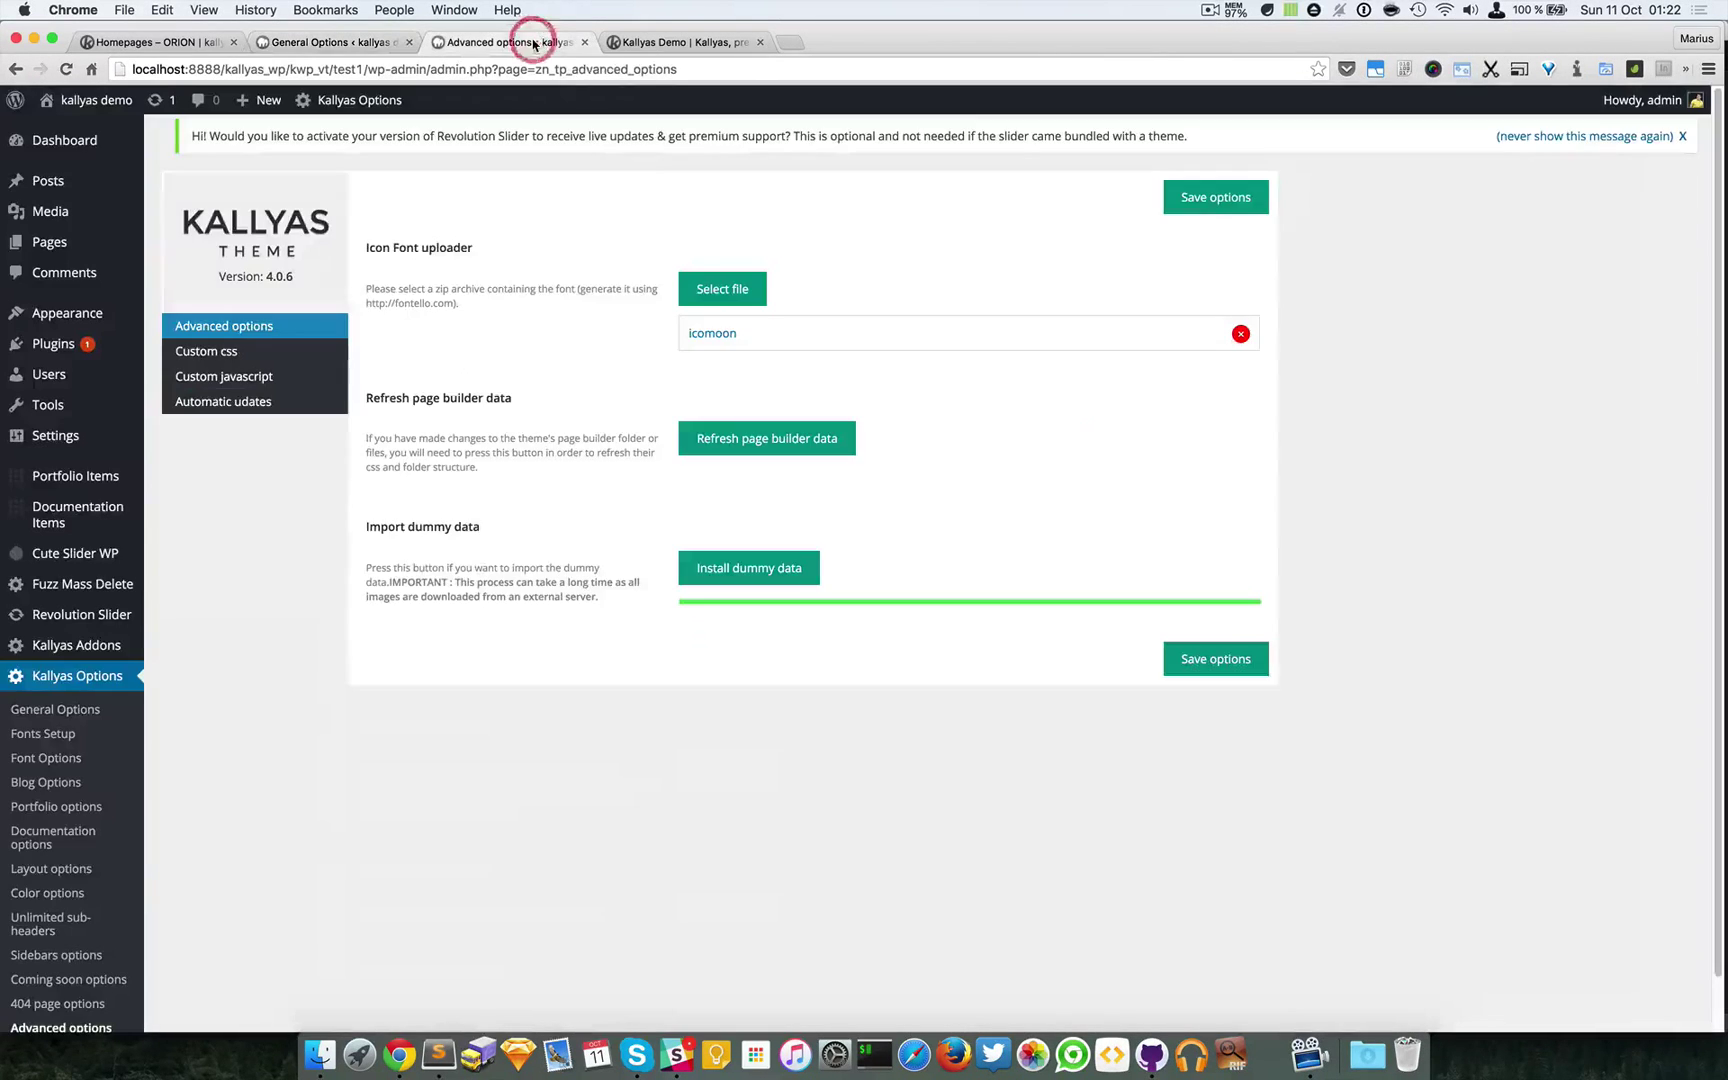
click(681, 44)
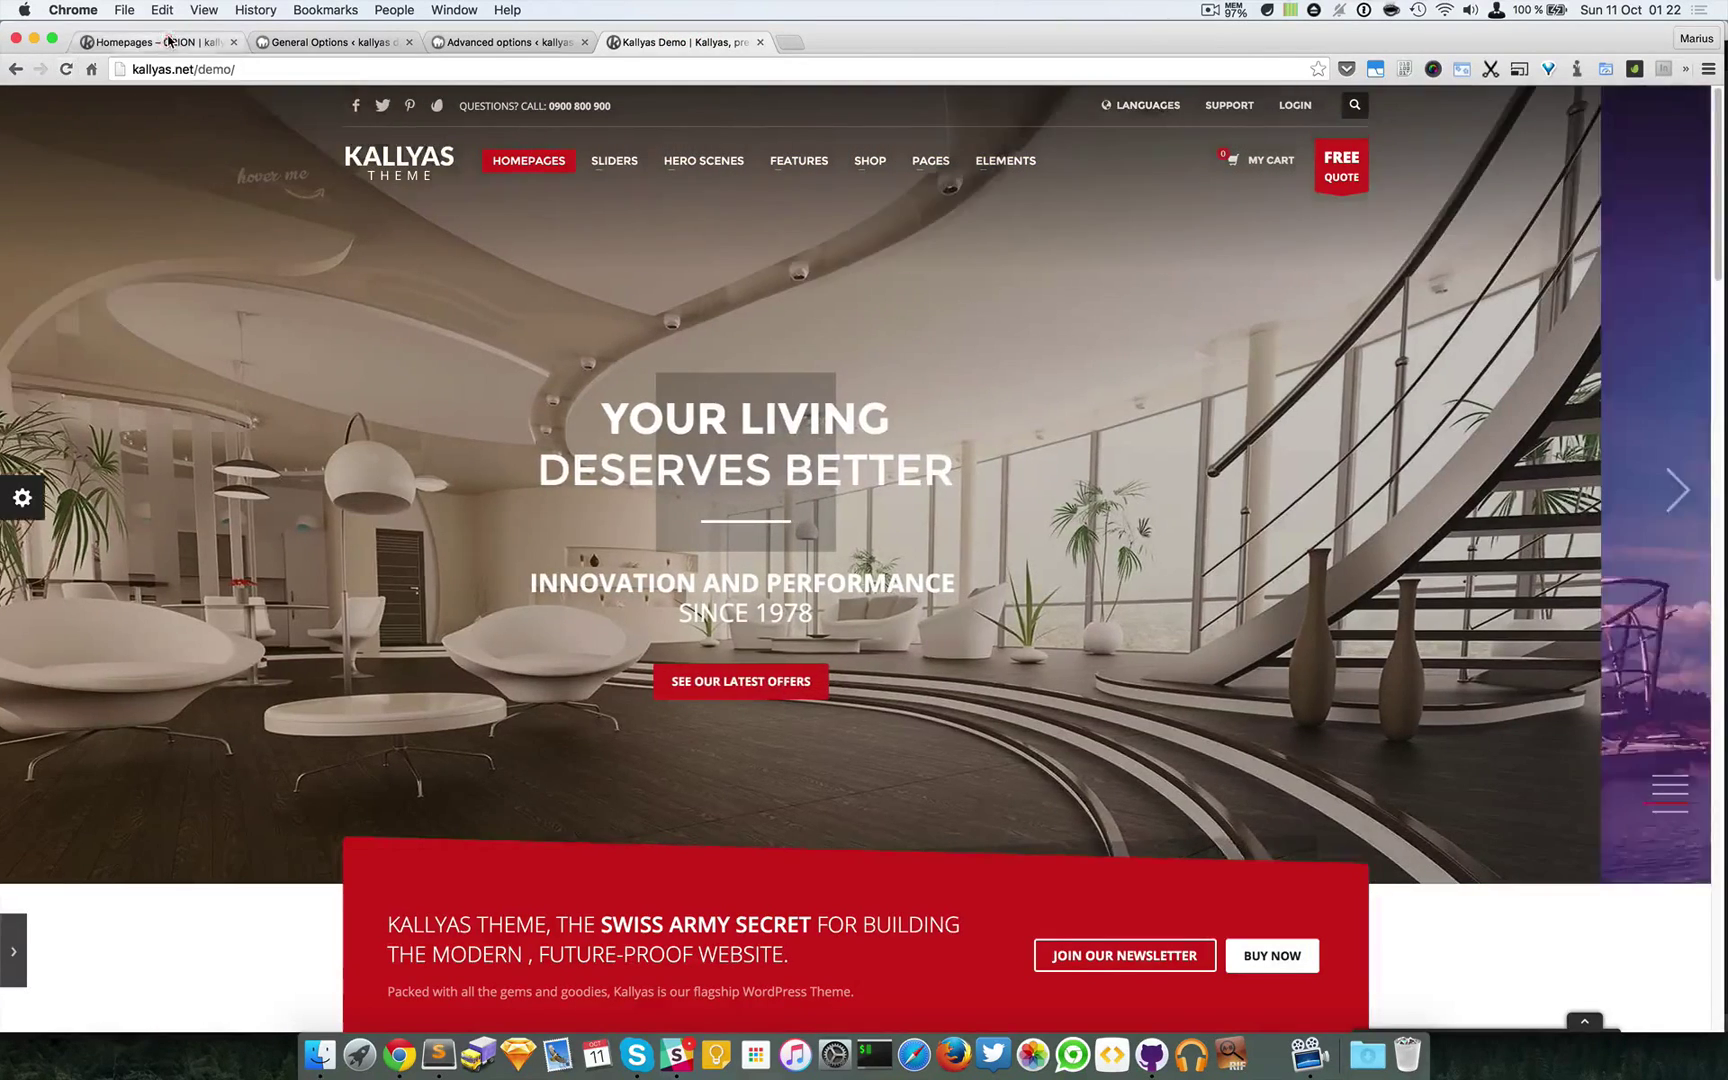
click(153, 43)
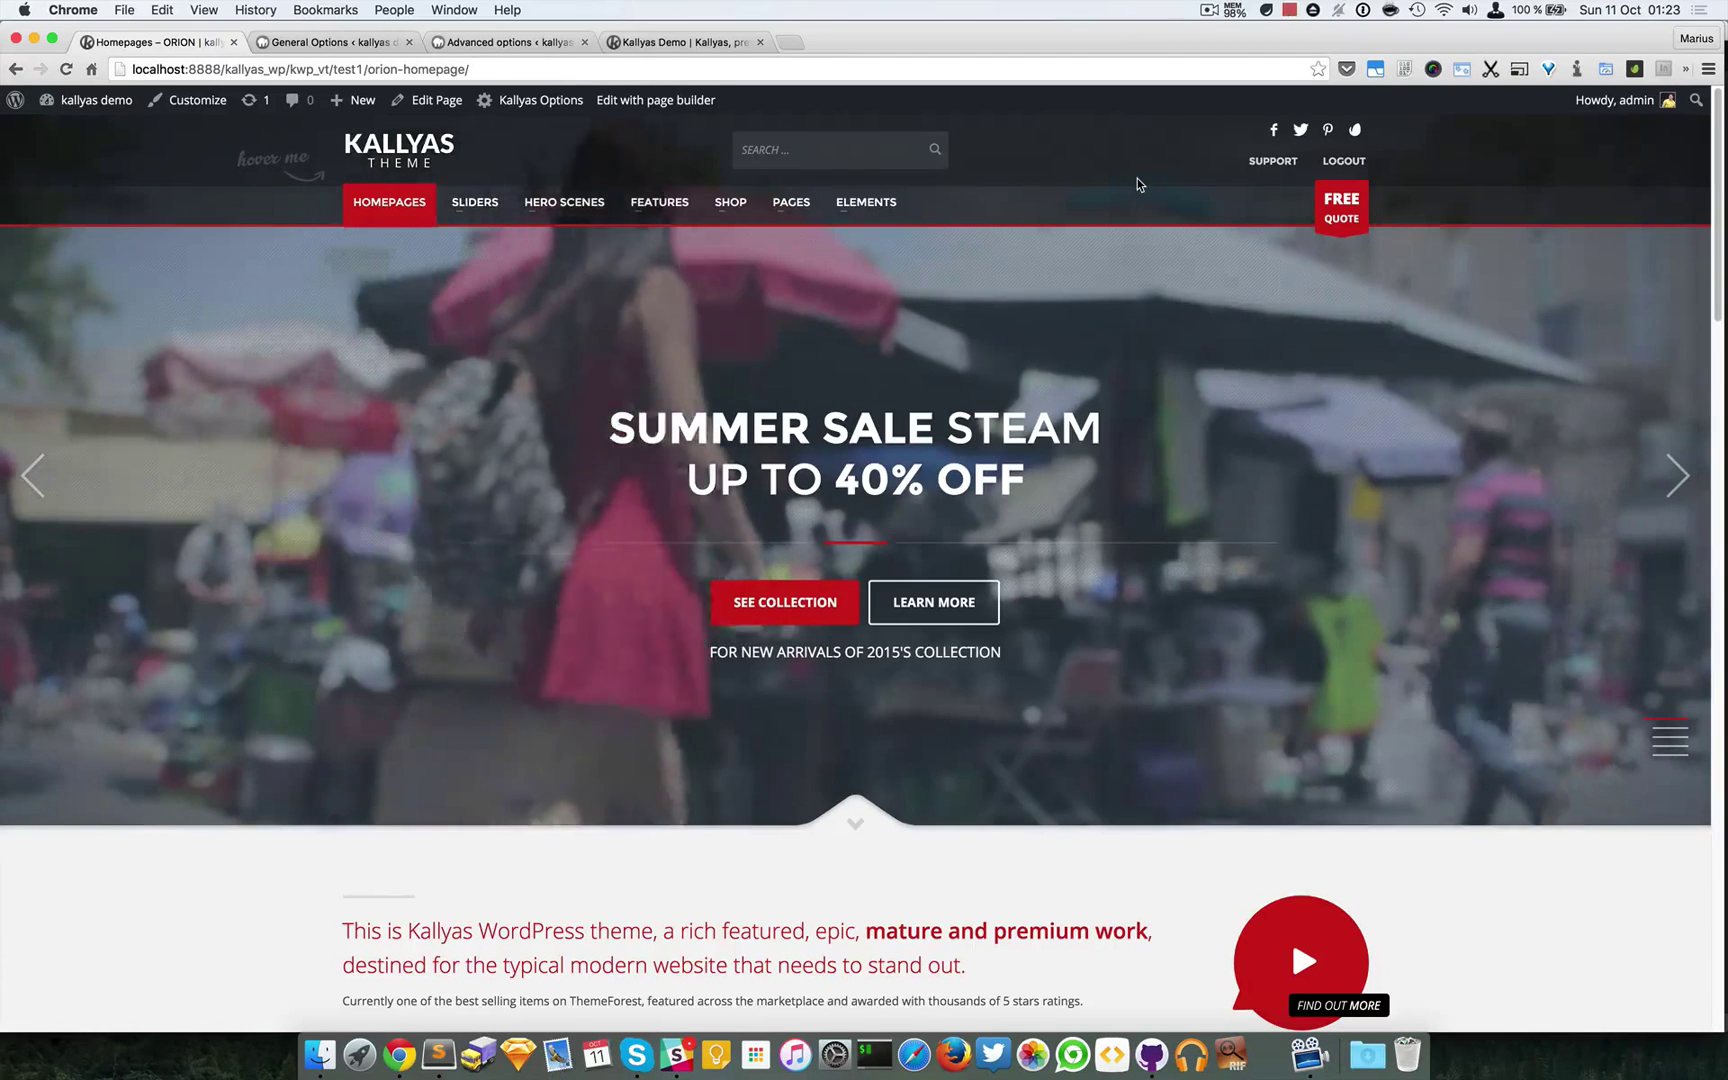
Set the header layout to Style 9 (since v4.0) in the header options and save the options
click(327, 50)
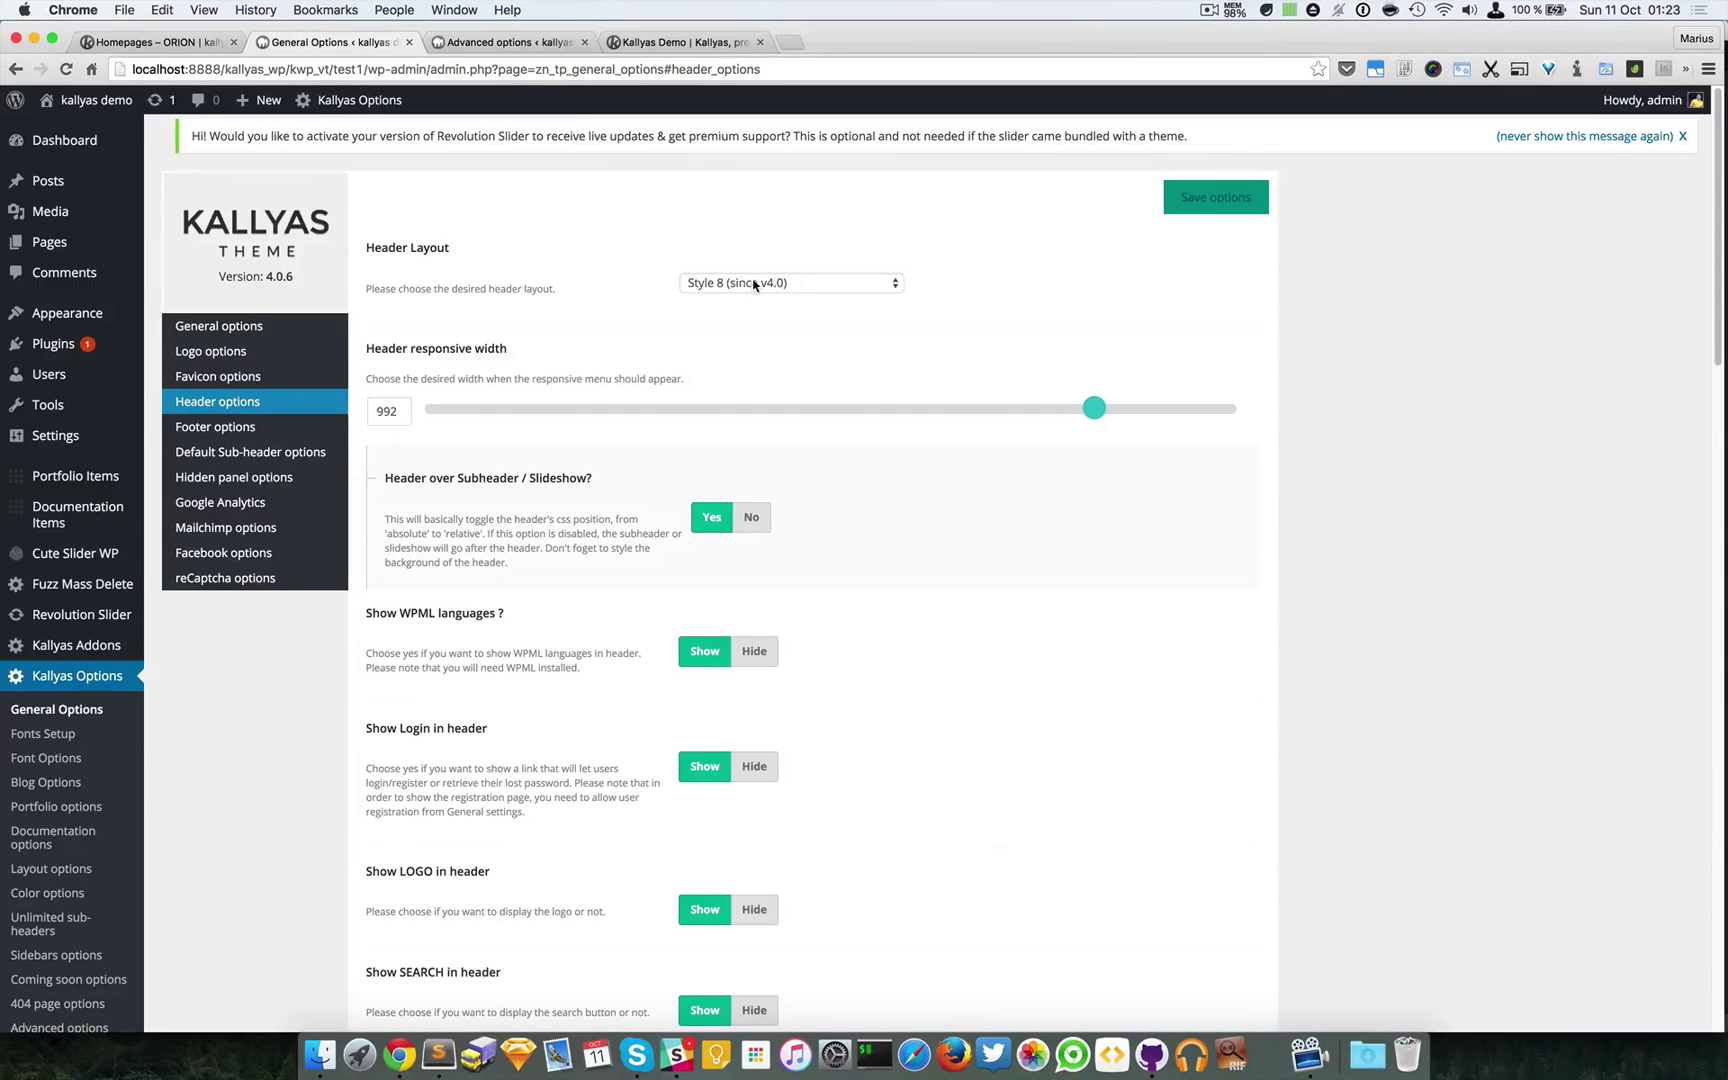
click(753, 284)
click(752, 297)
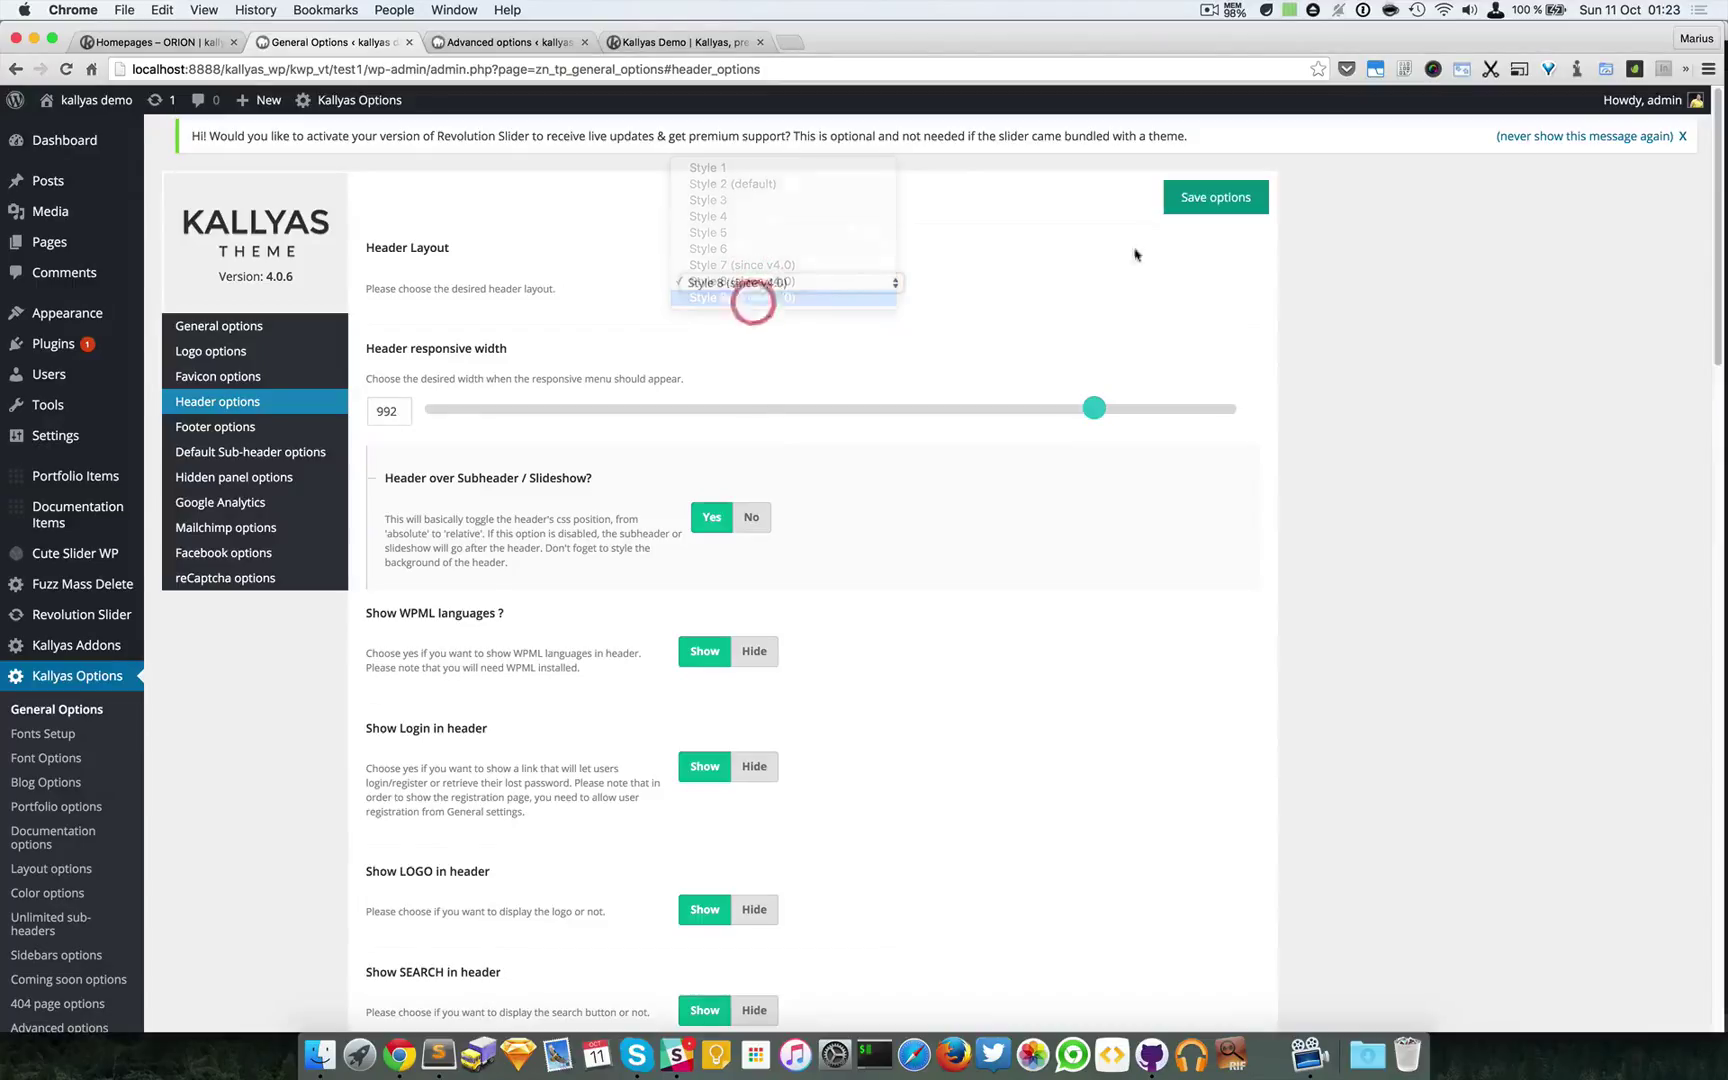
click(1219, 206)
Switch the header layout to Style 8 and back to Style 9 to compare their options, and inspect the top header text
click(745, 286)
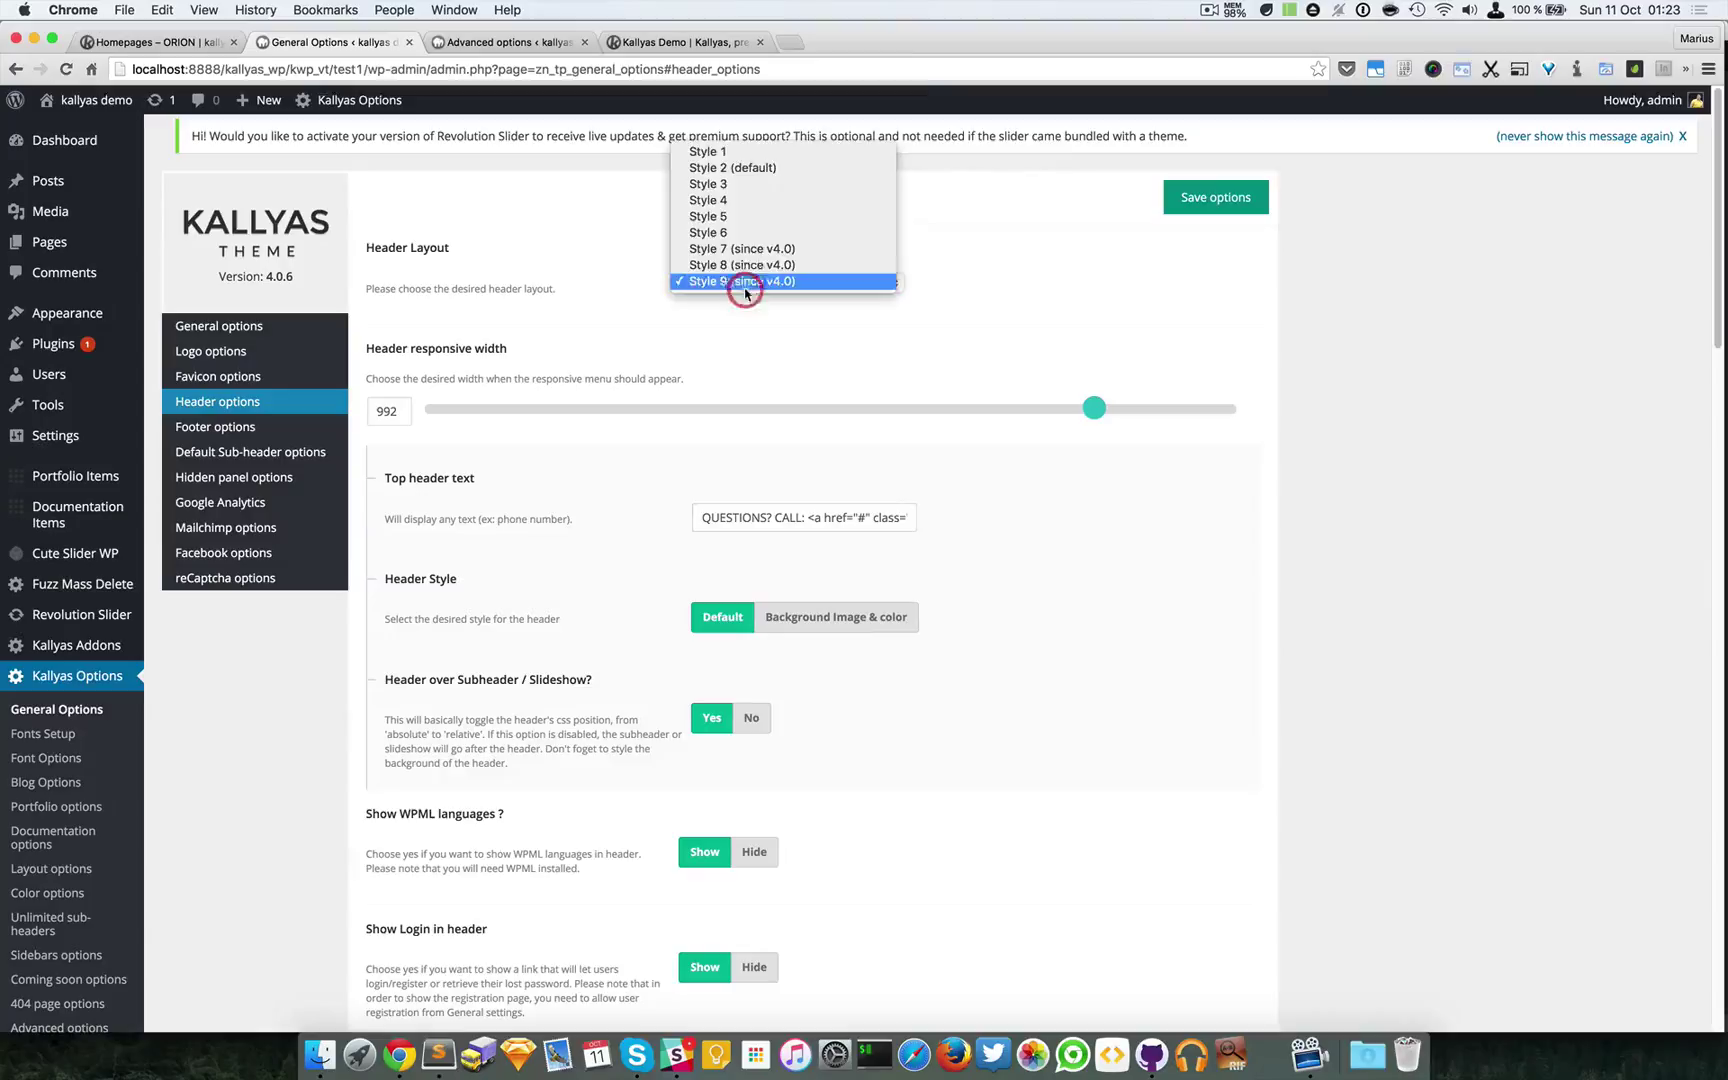
click(746, 264)
click(752, 284)
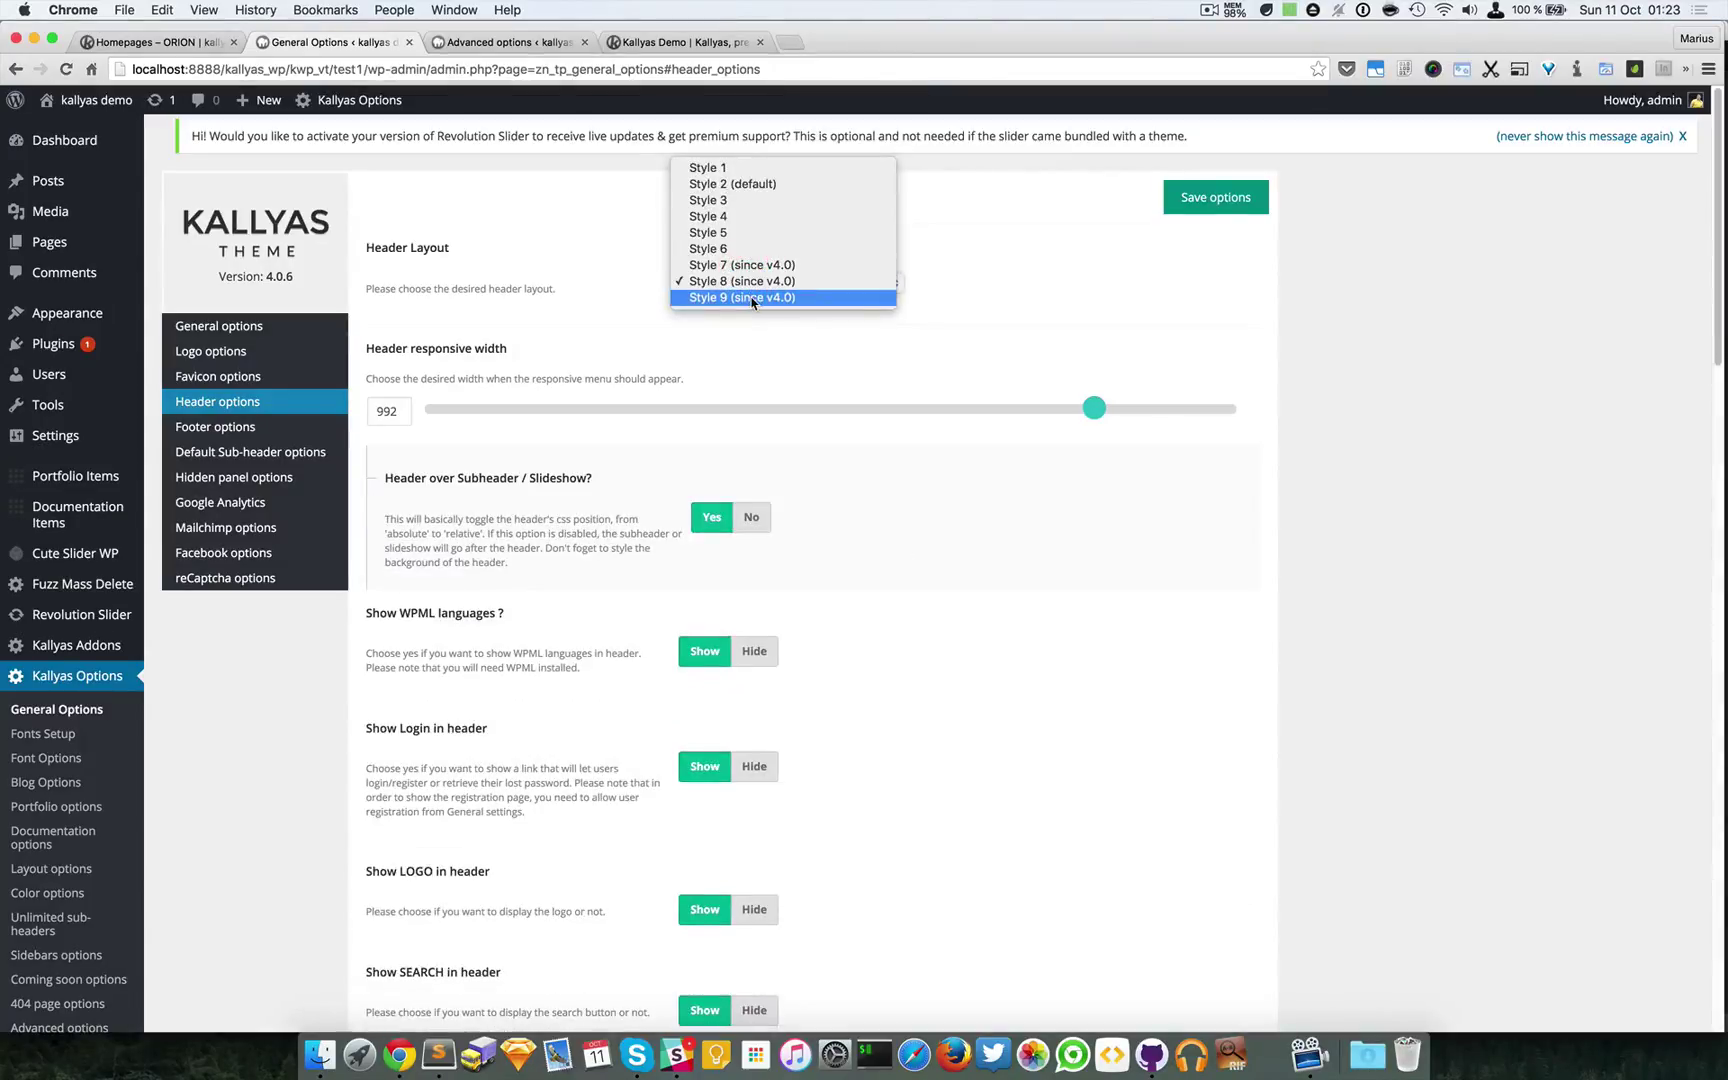
click(752, 298)
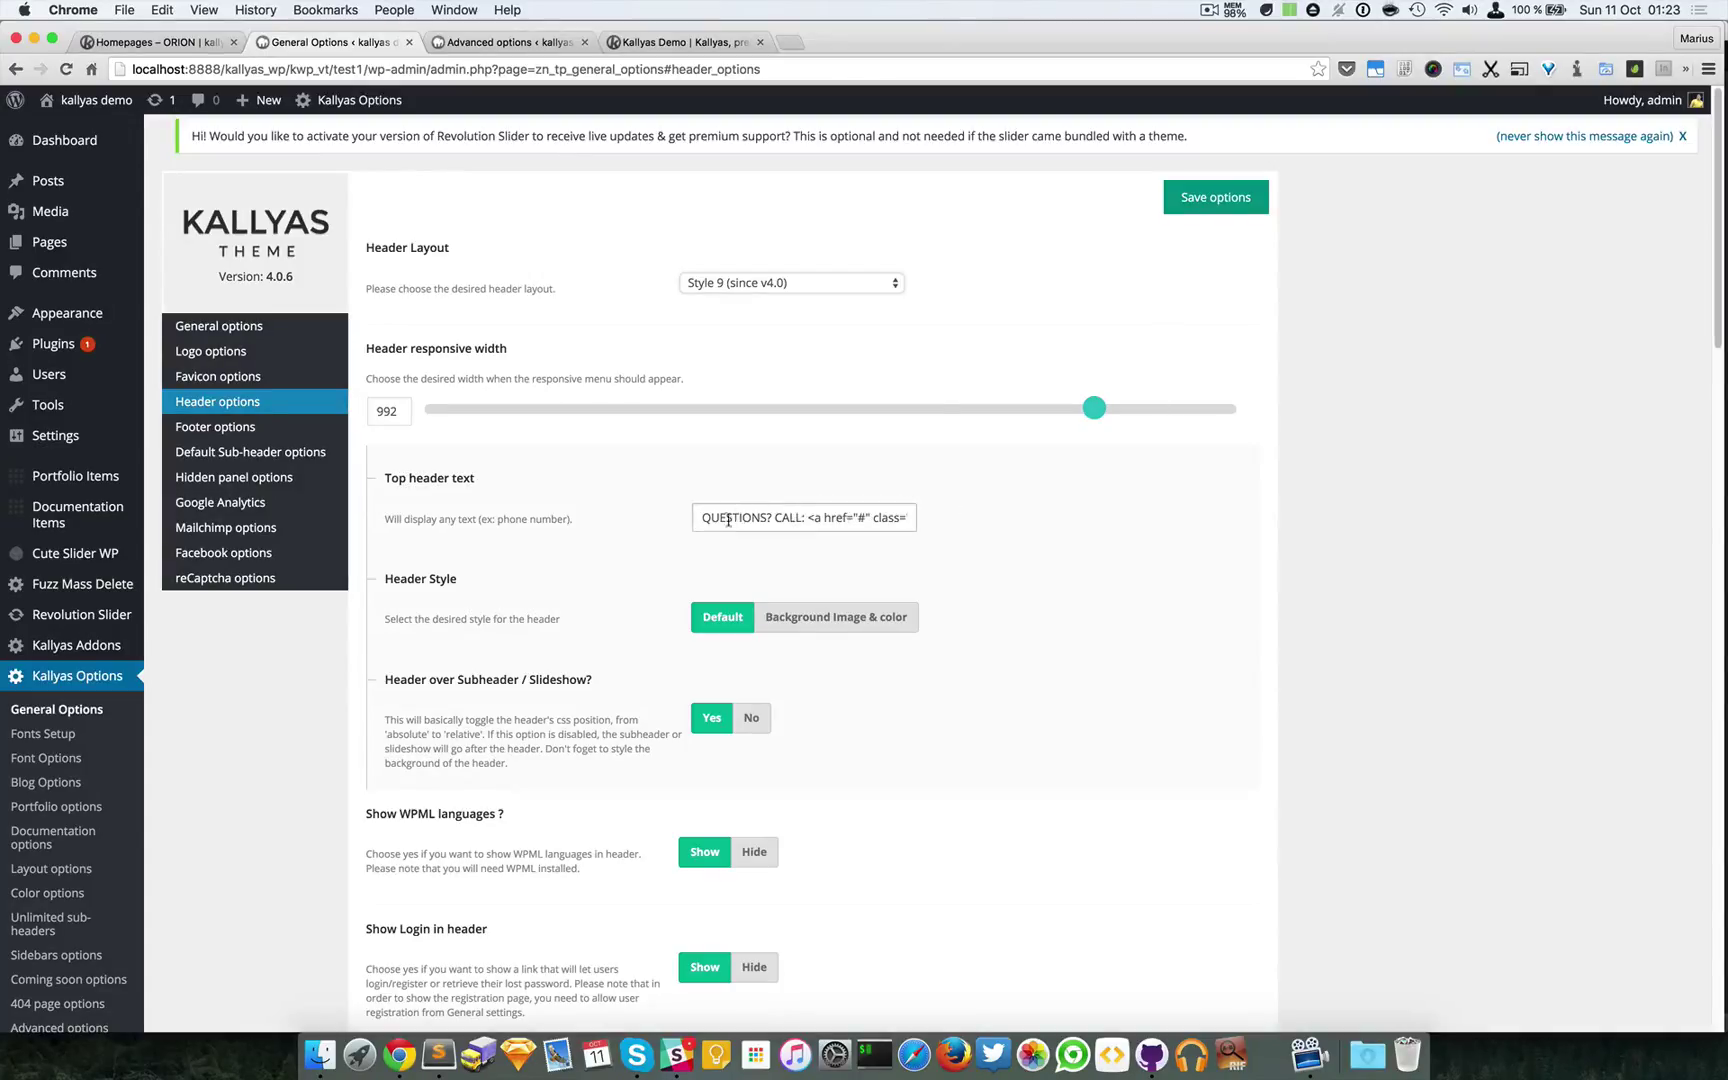
click(862, 521)
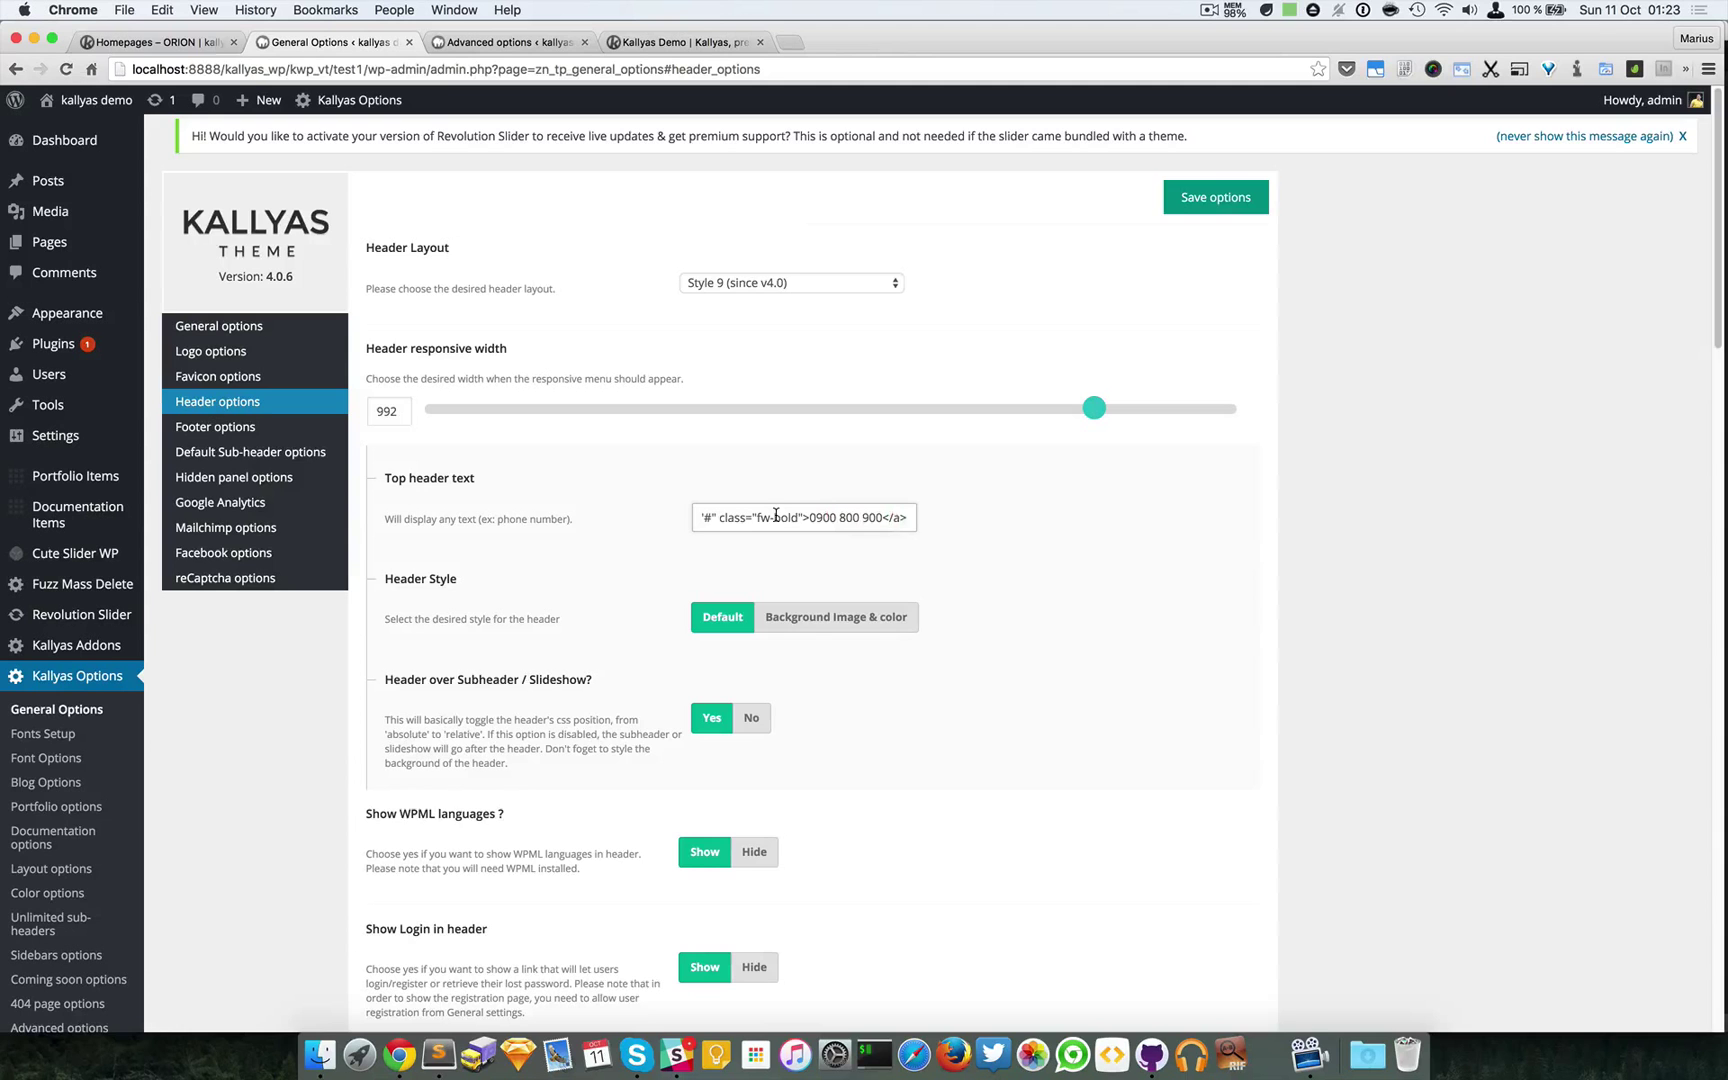
Save the Style 9 header options and examine the Orion homepage header, including the info card under the logo
click(1215, 195)
click(516, 42)
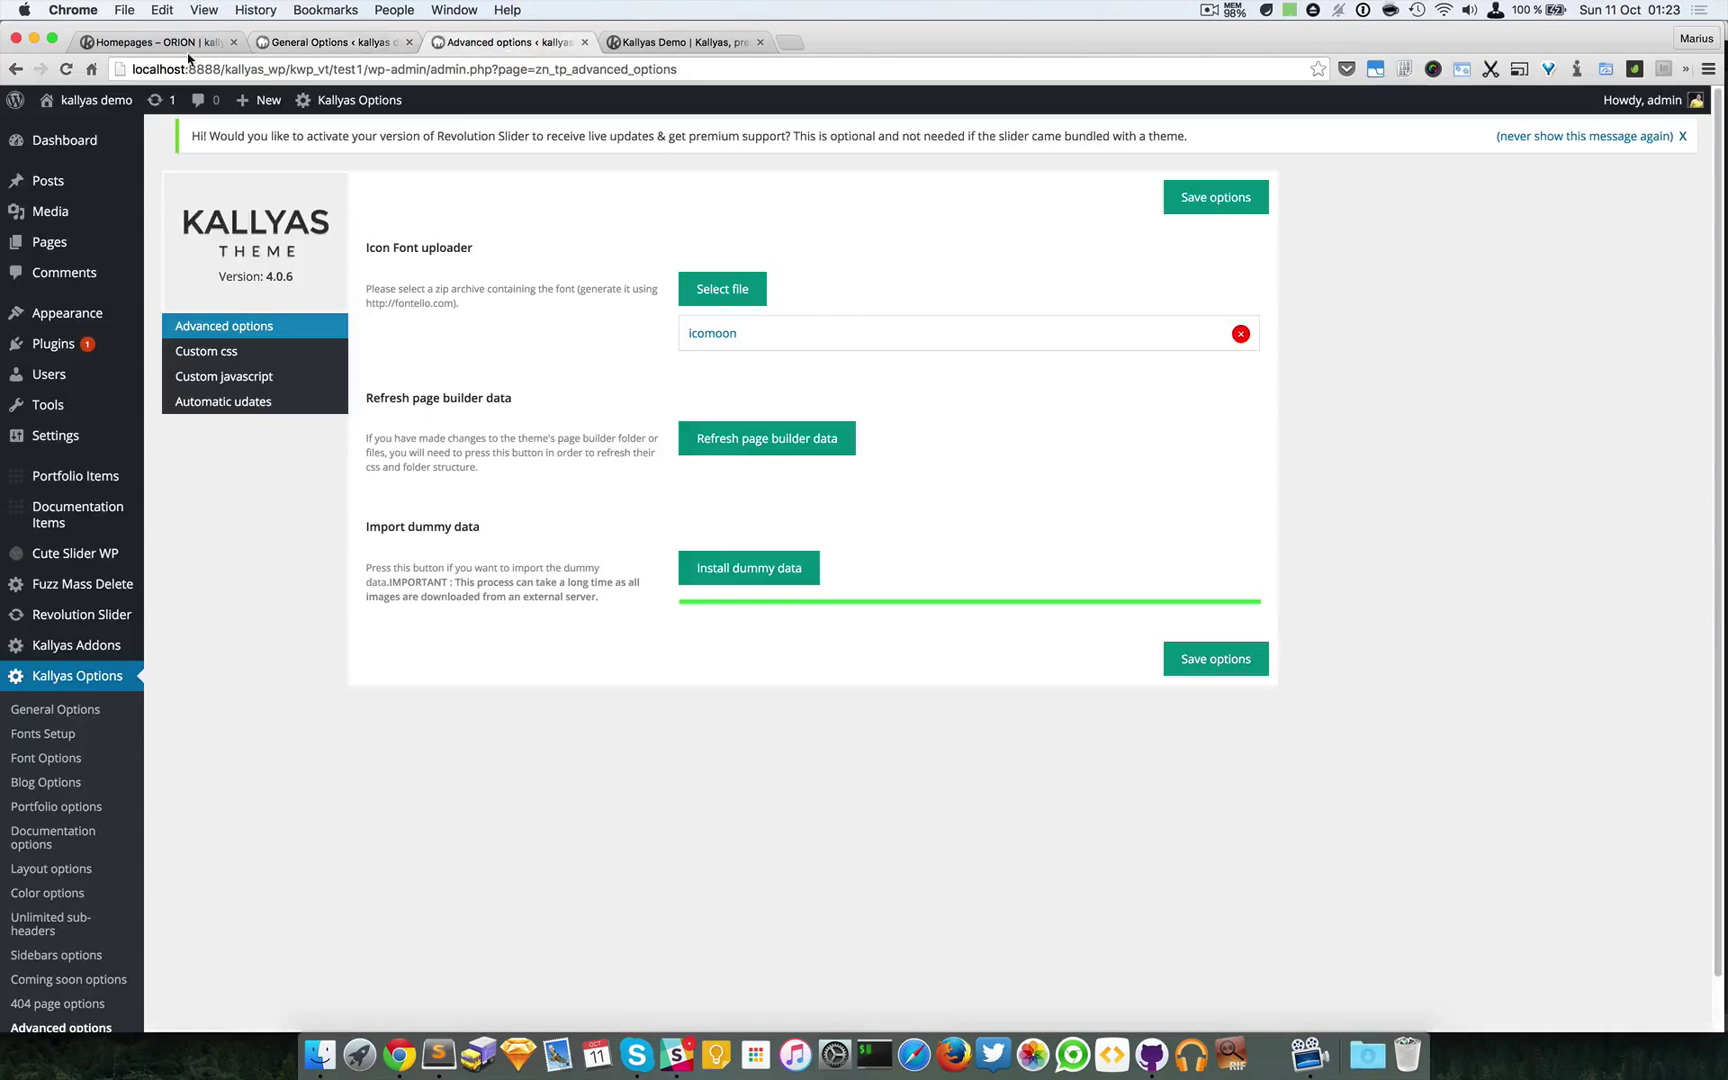
click(184, 44)
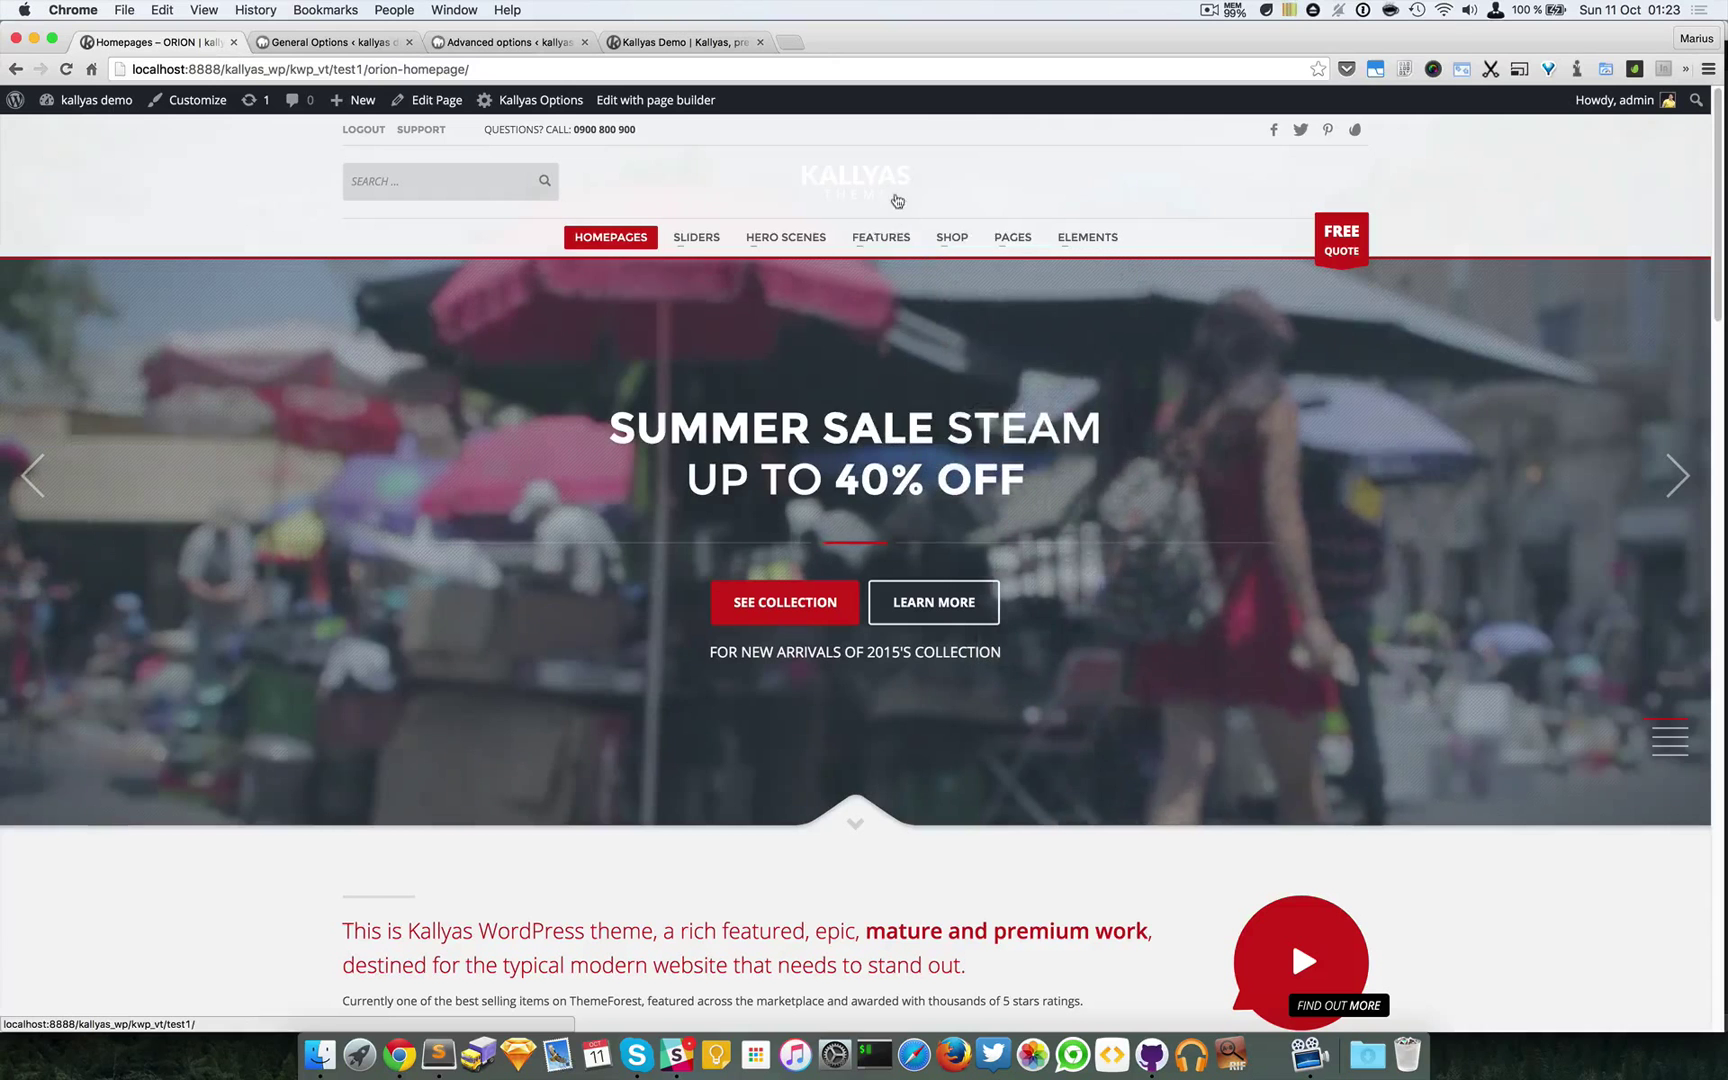
mouse_move(795, 181)
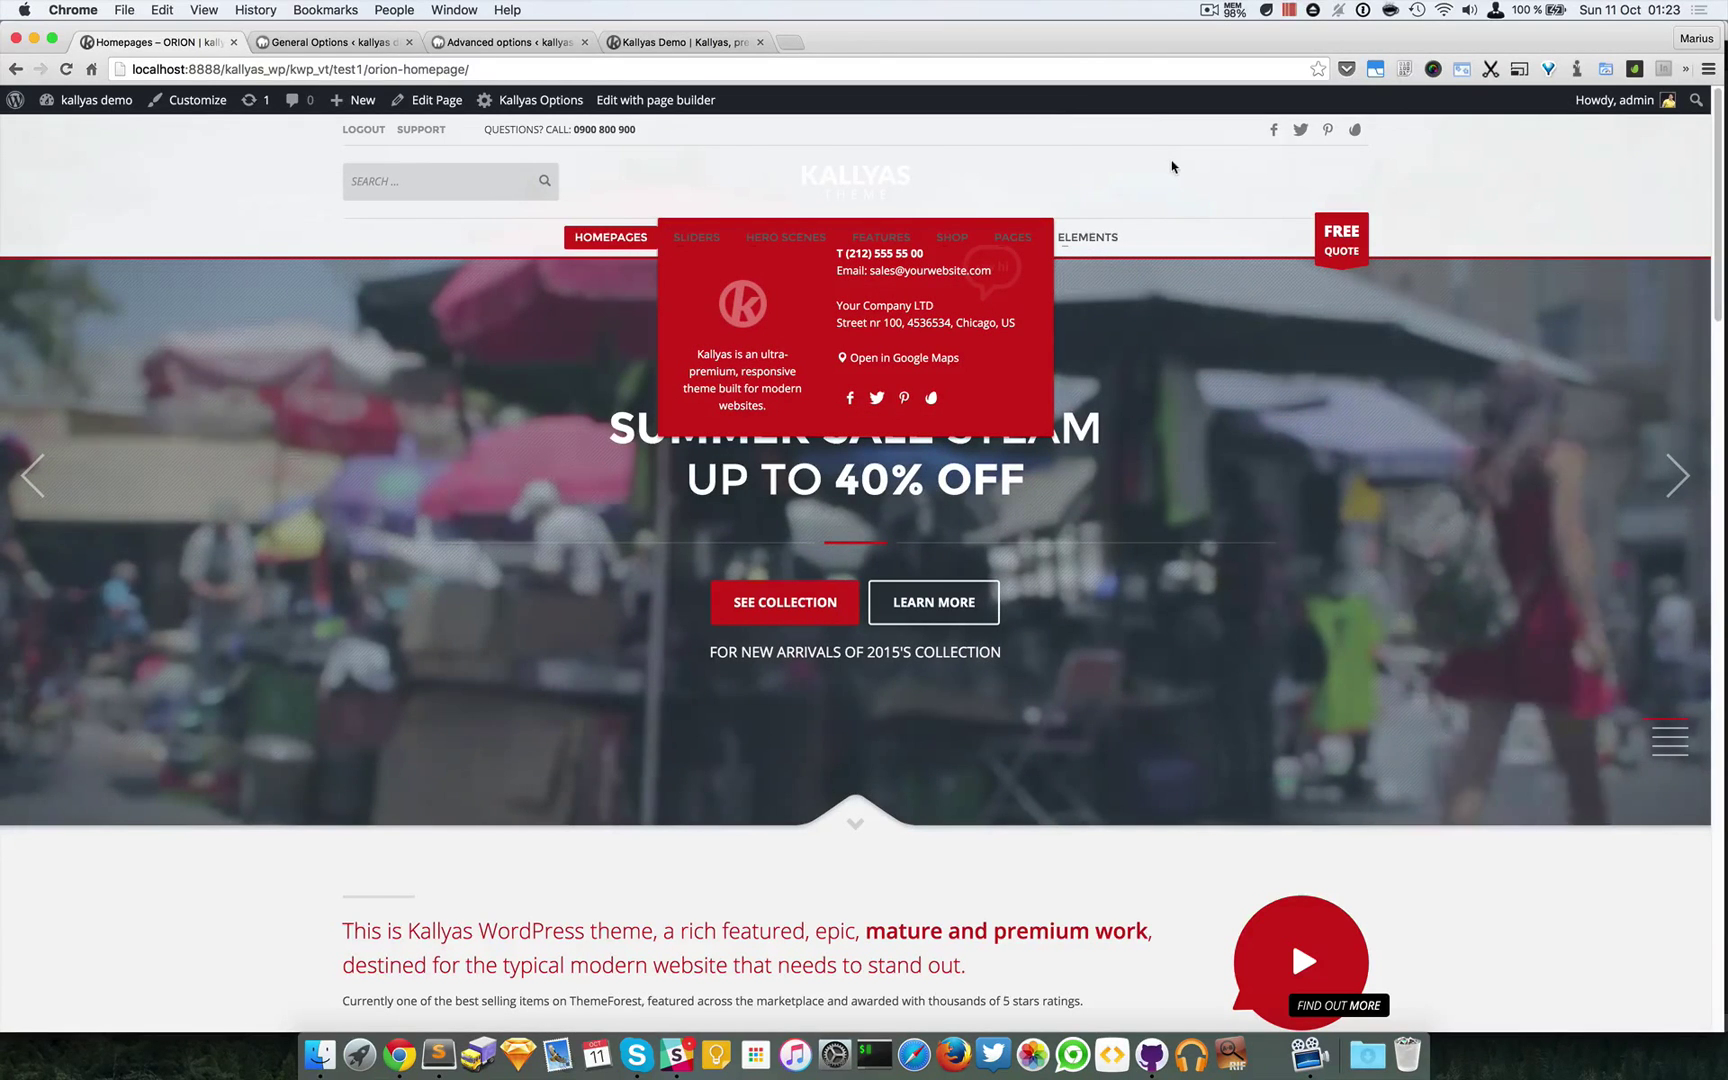
click(1215, 165)
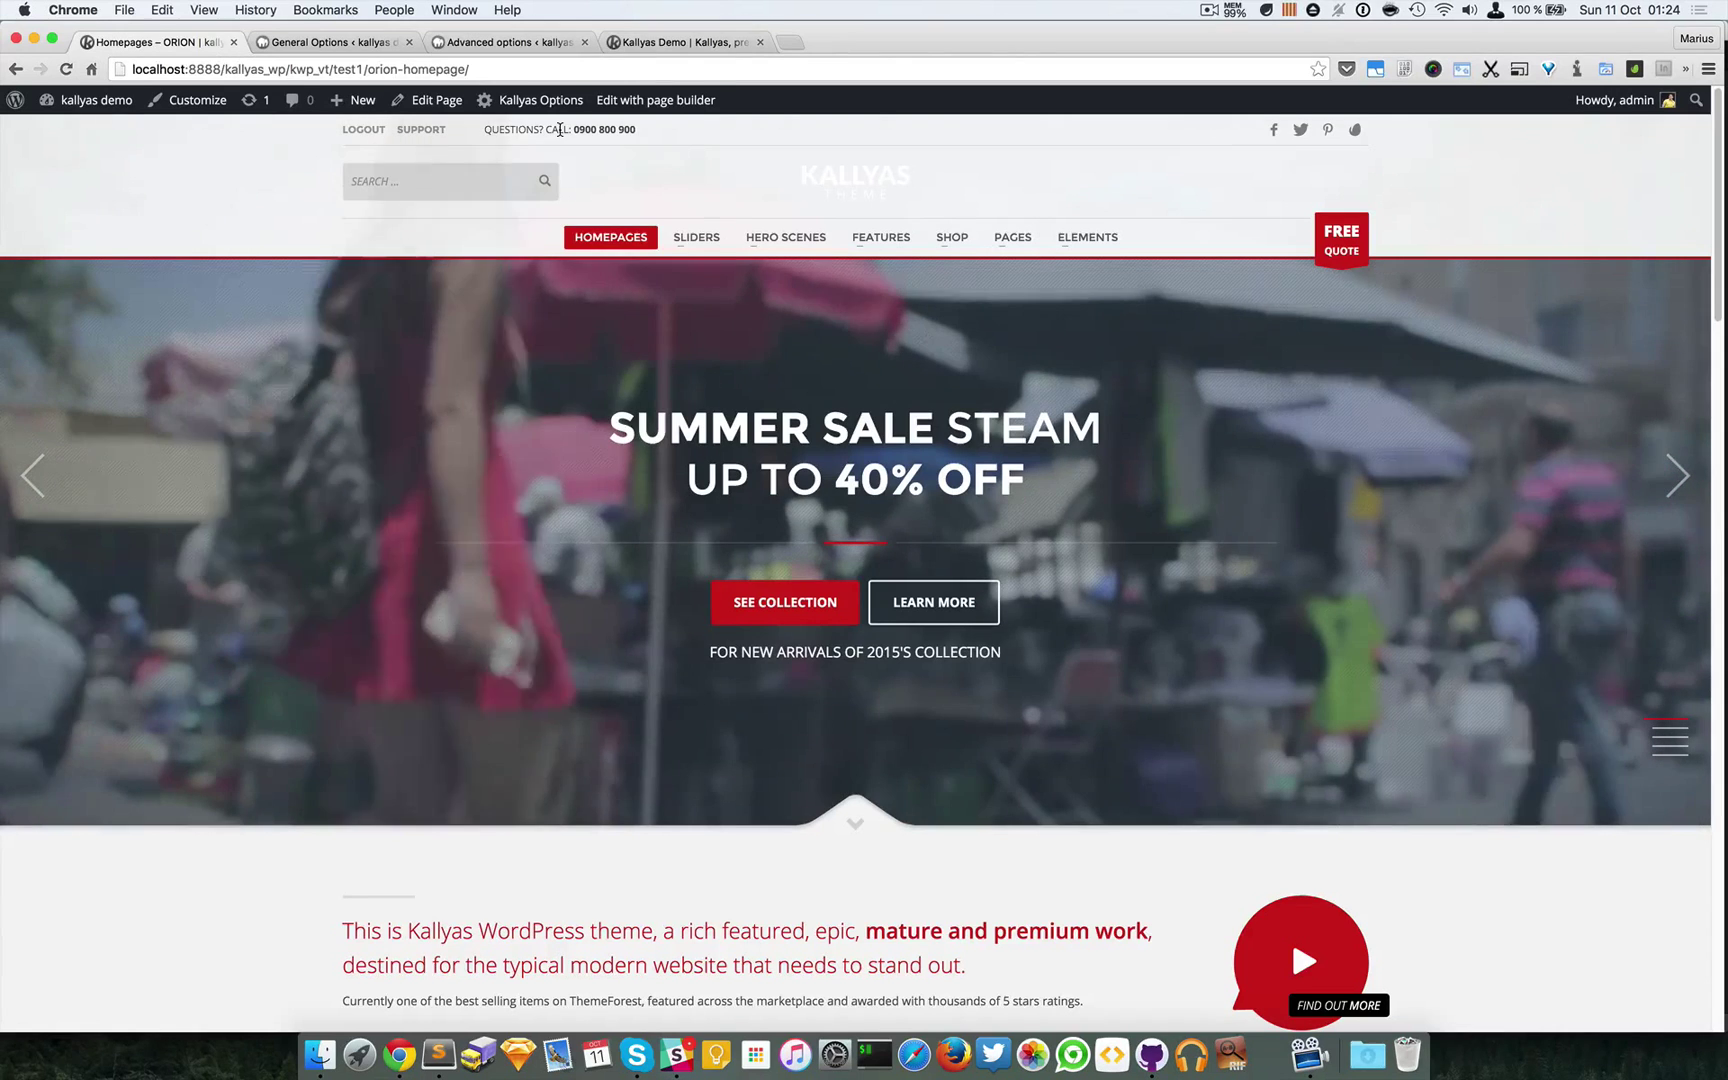
click(478, 171)
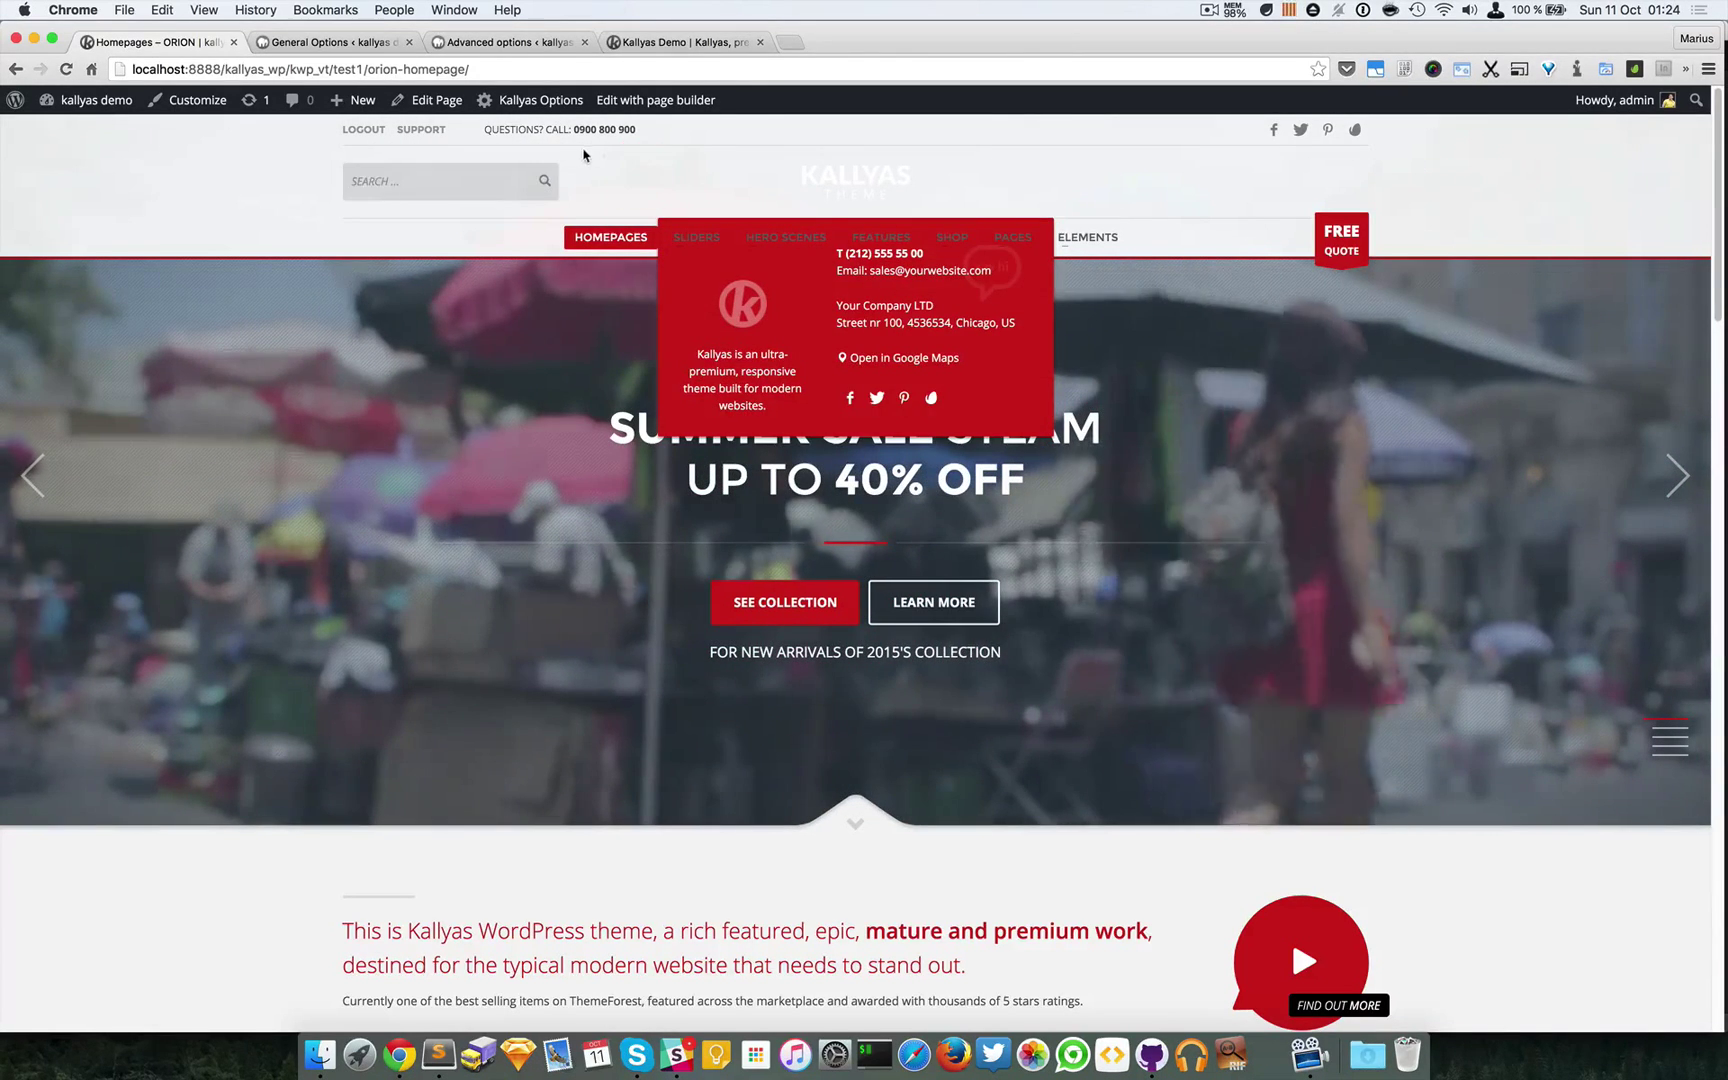
click(600, 162)
Try Style 7 and Style 8 (since v4.0) as the header layout, and recheck the info card on the Orion homepage
click(337, 42)
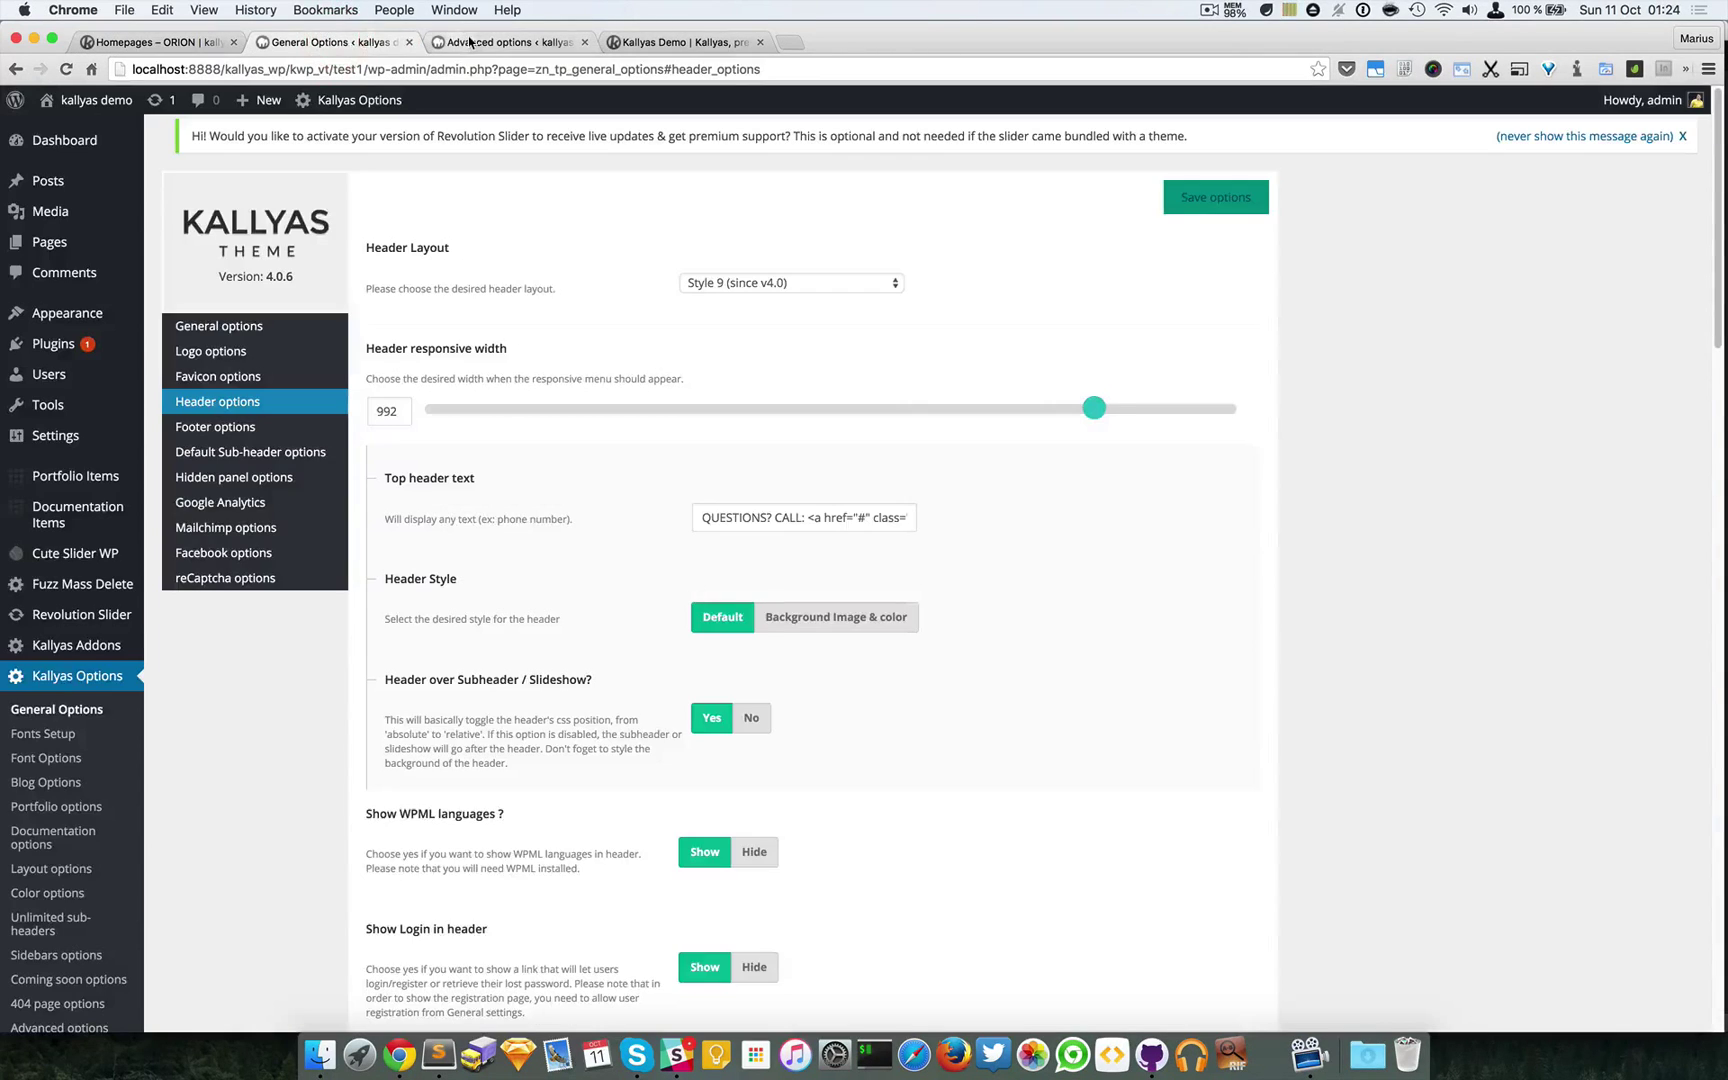
click(859, 290)
click(828, 250)
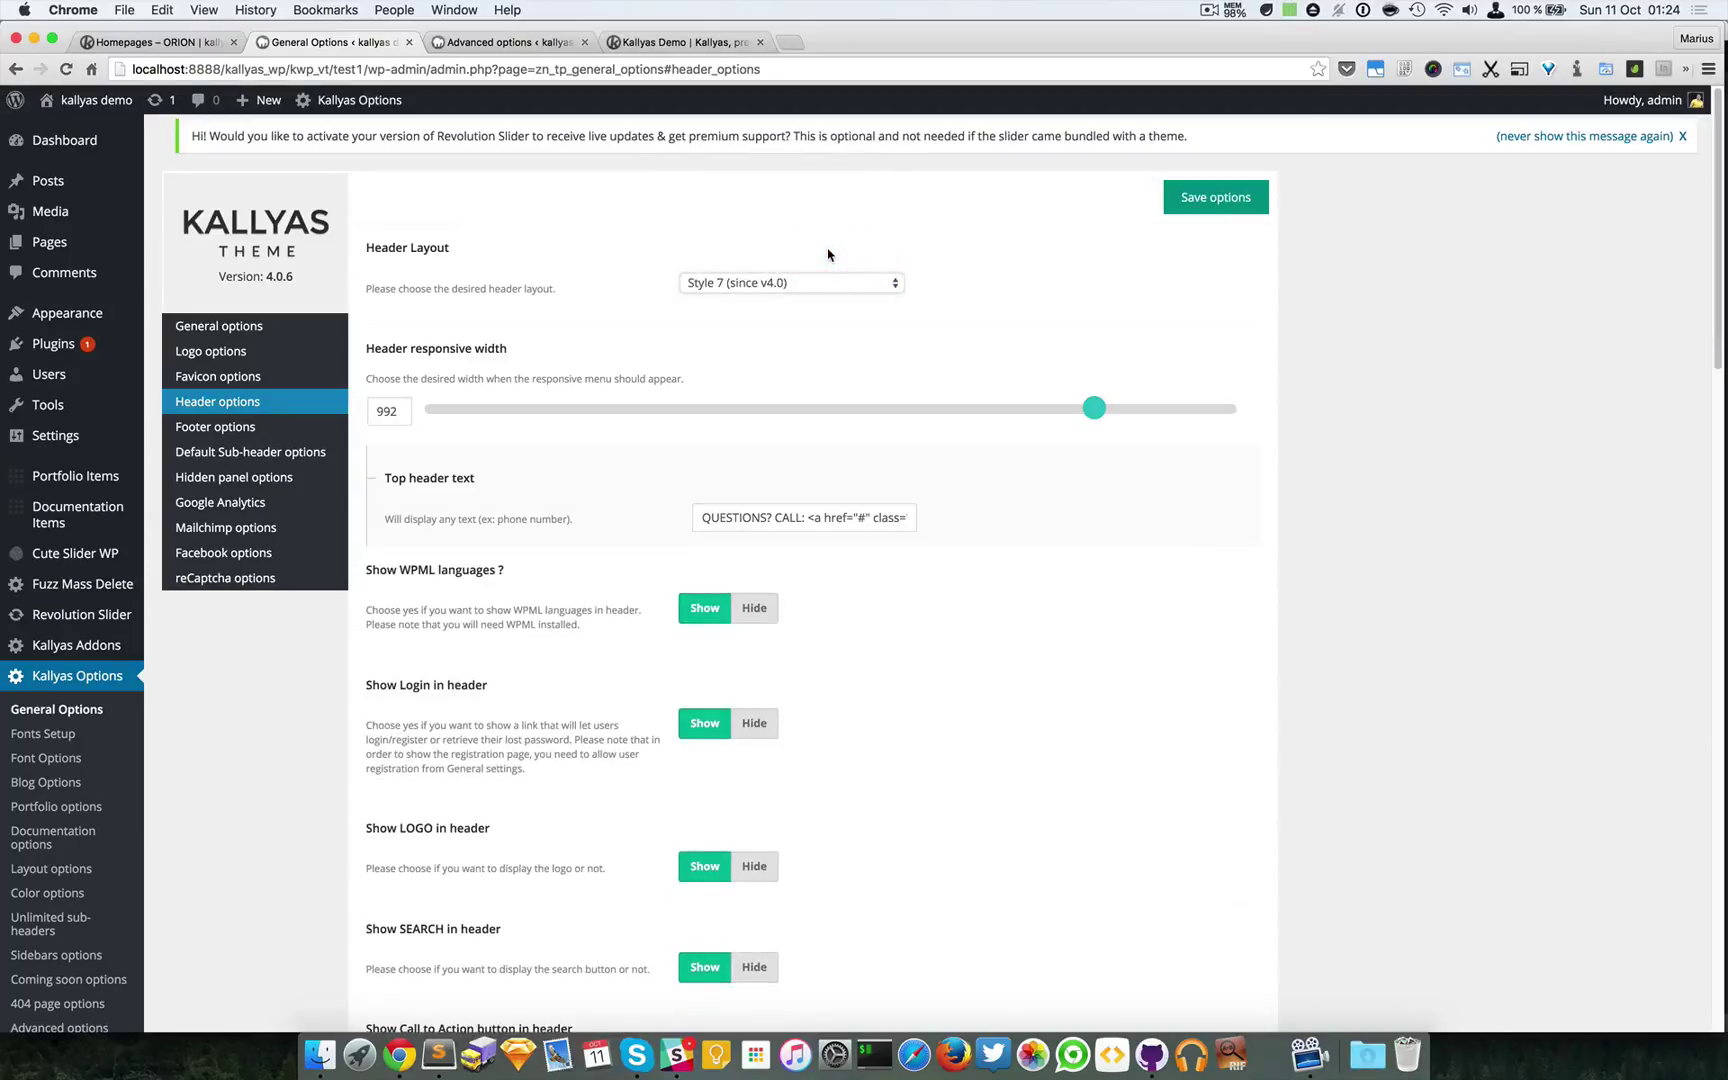
click(817, 282)
click(815, 297)
click(821, 283)
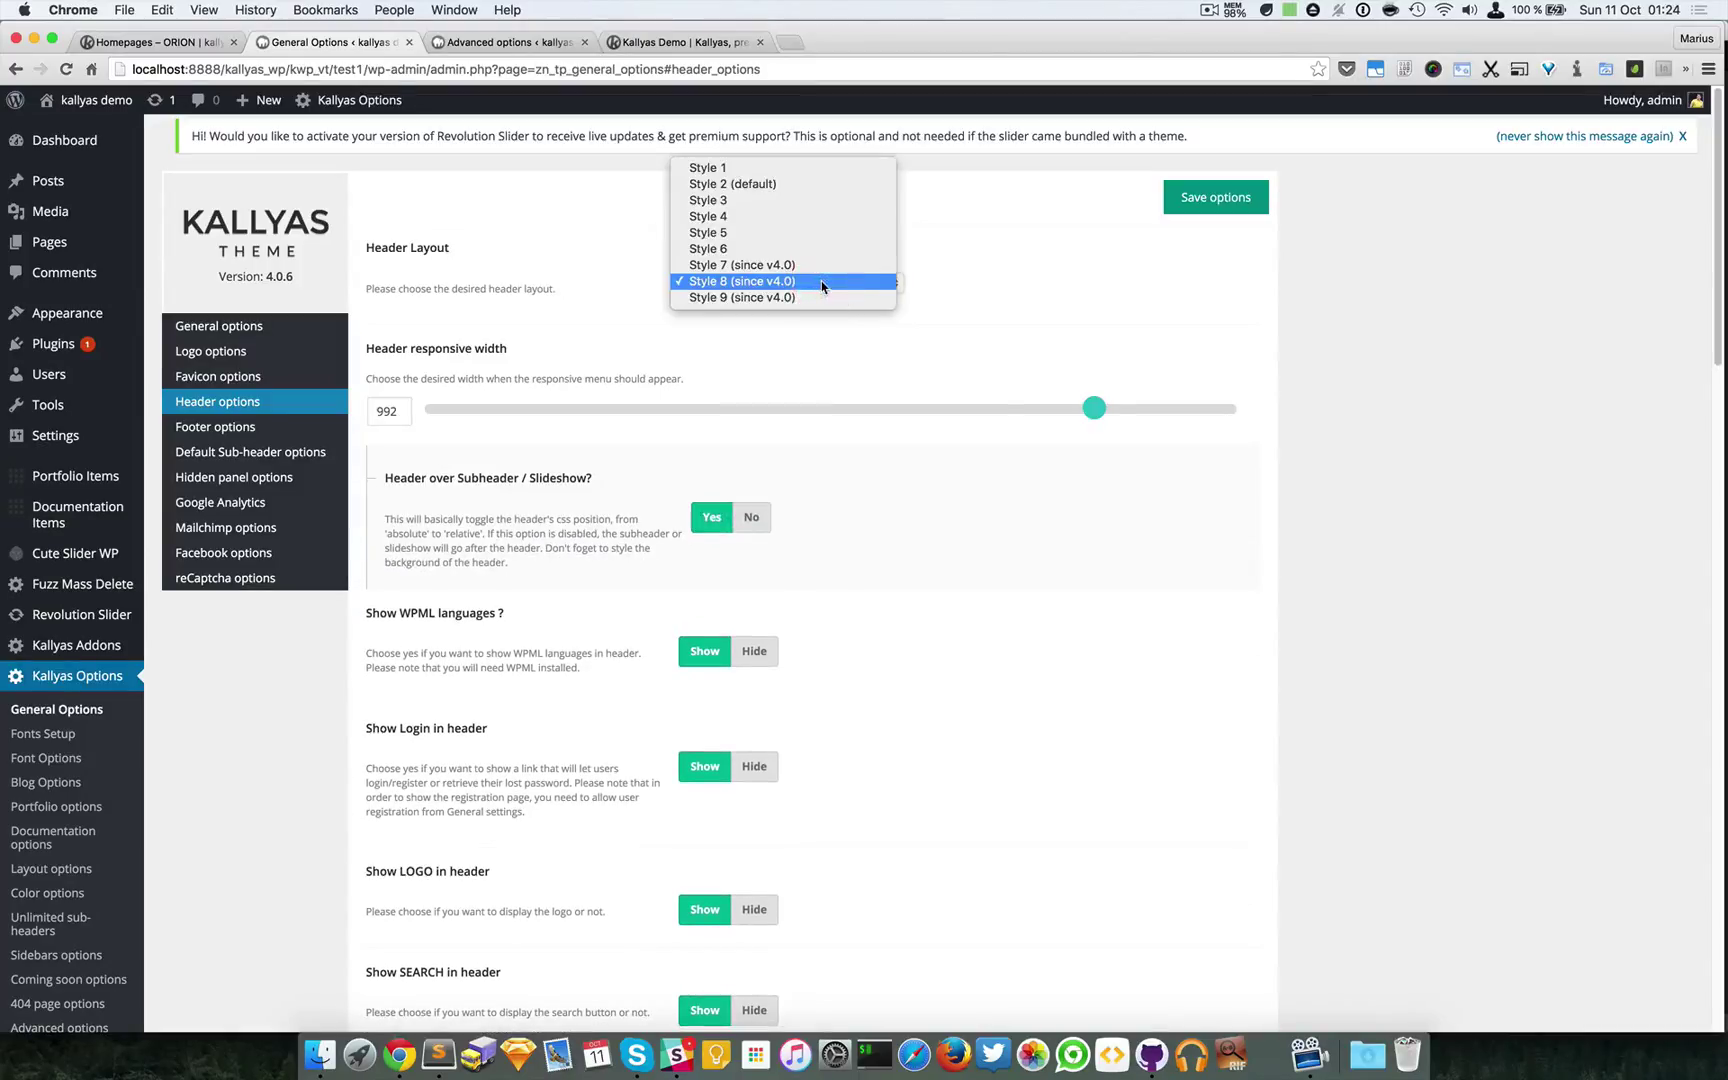
click(1291, 585)
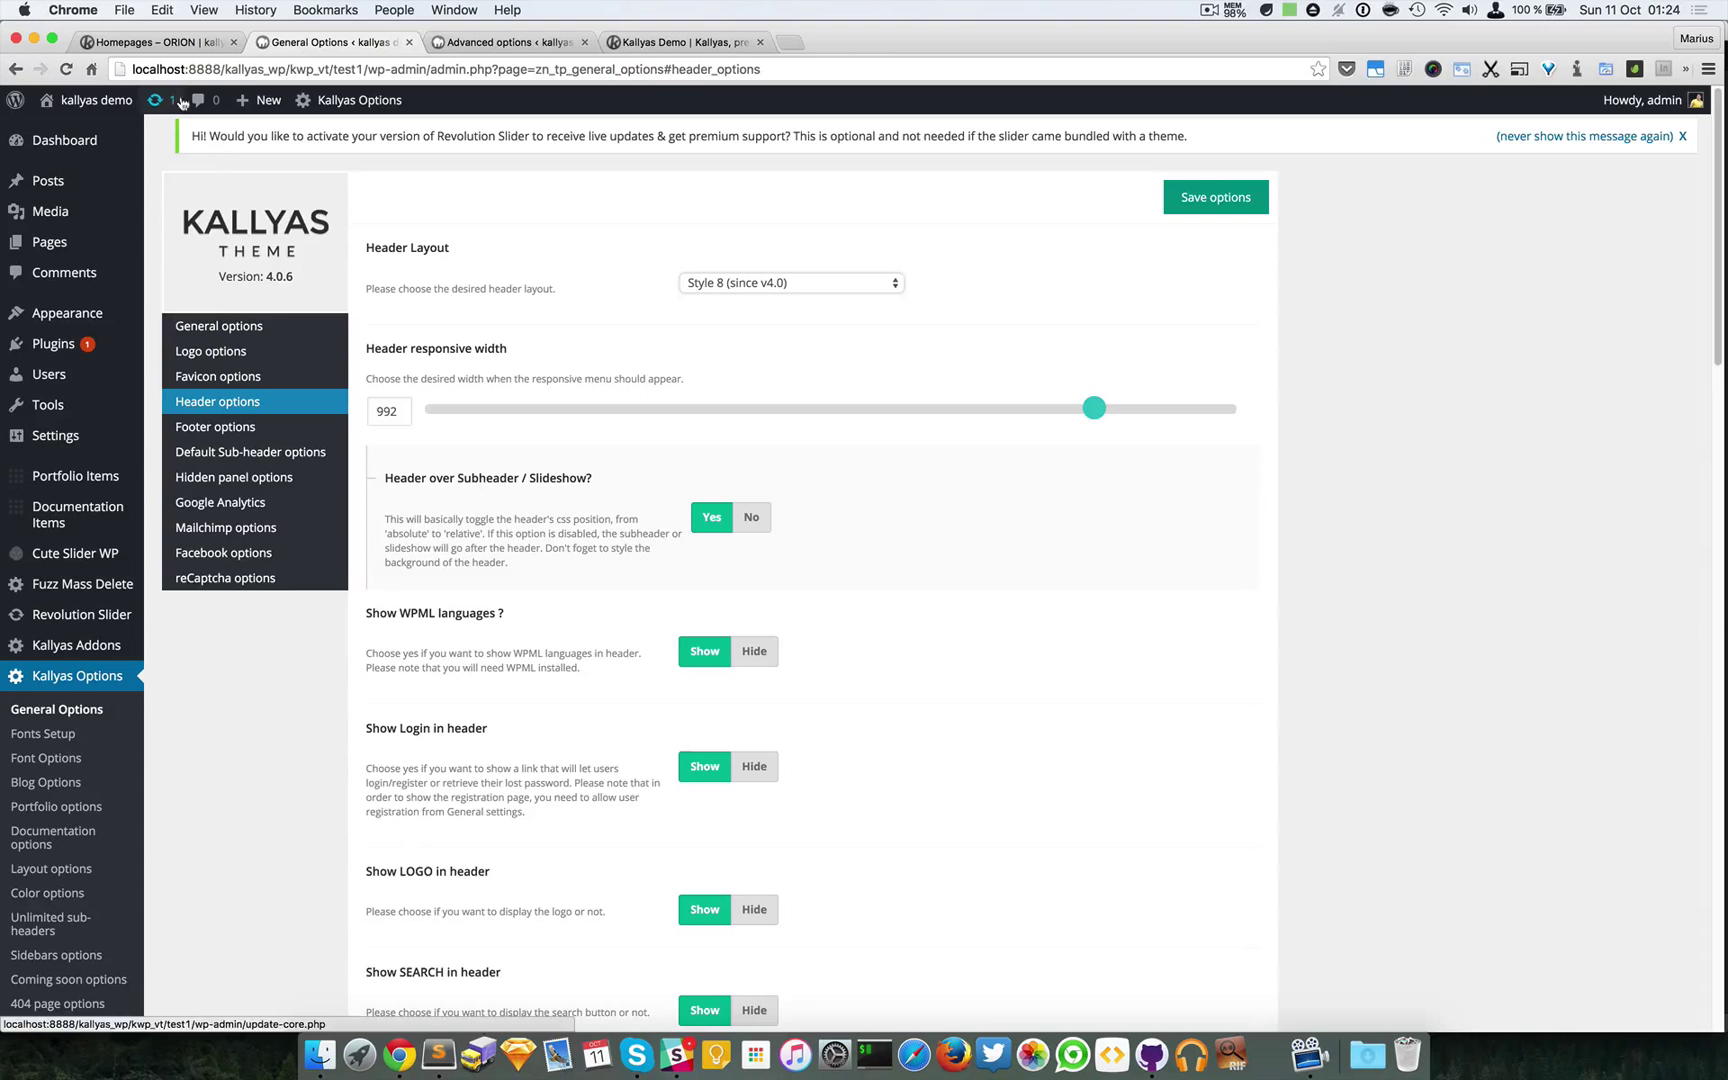
click(145, 42)
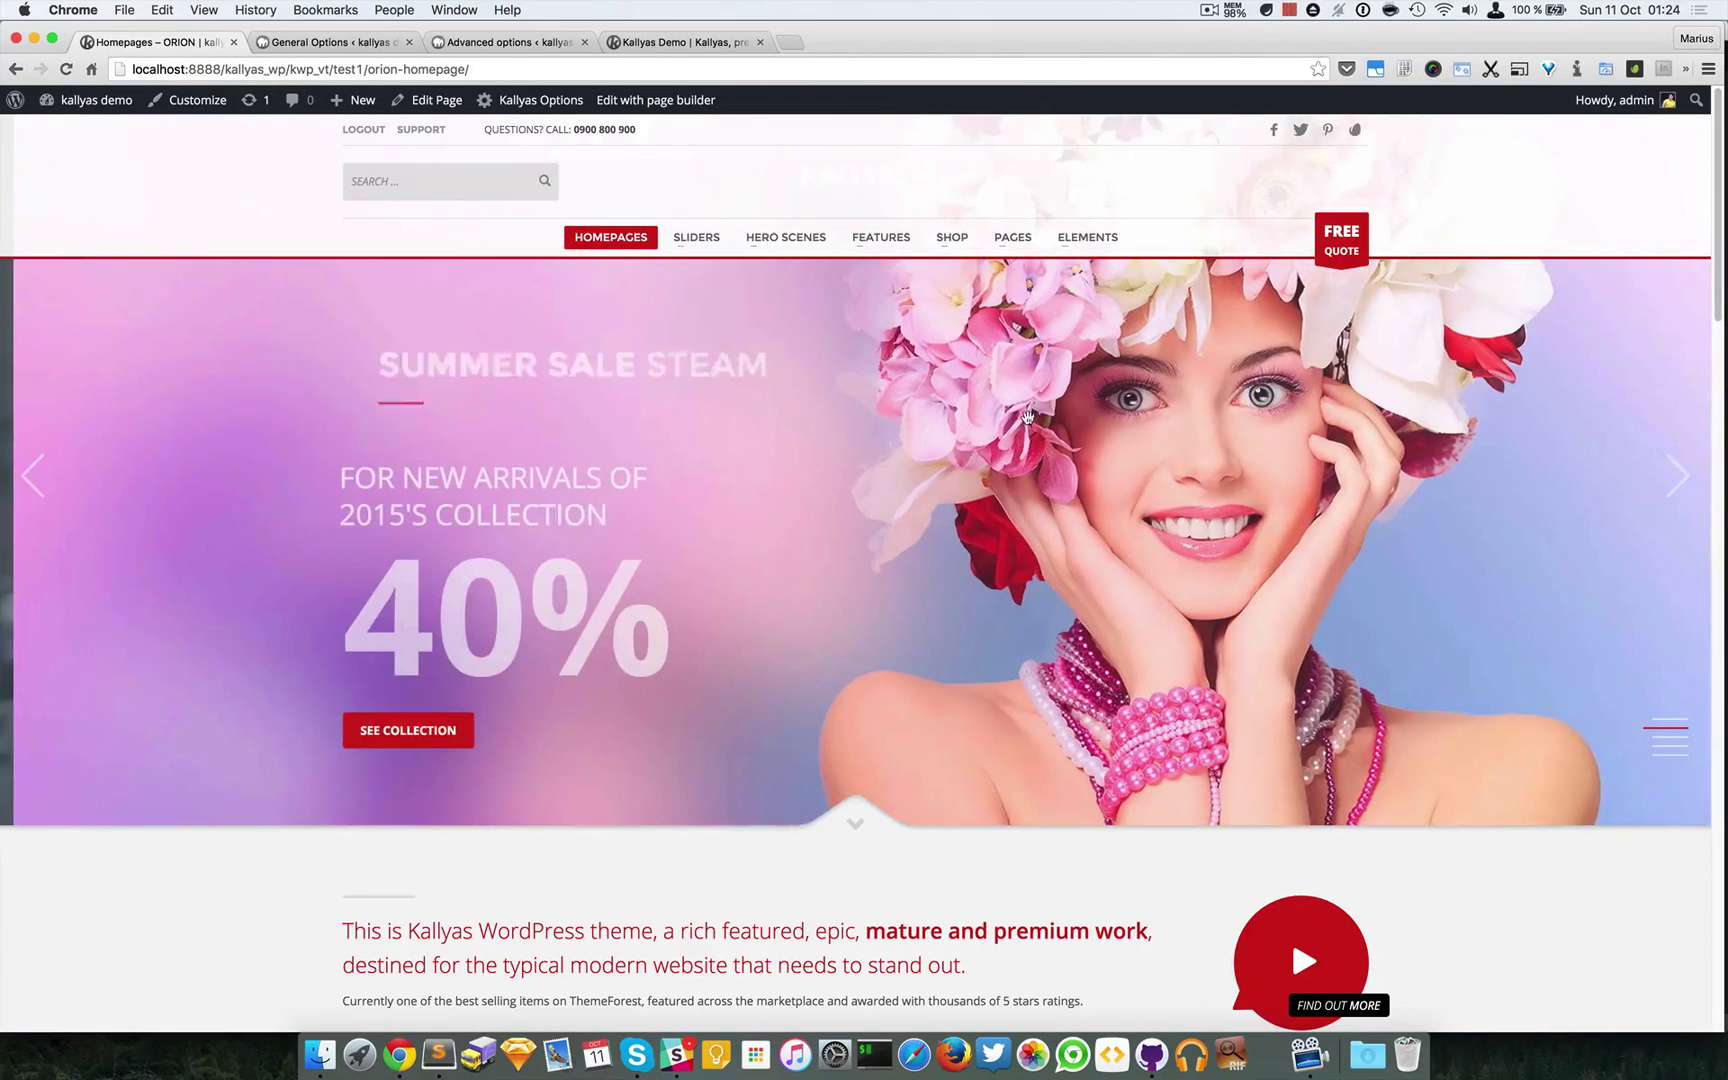
mouse_move(1175, 195)
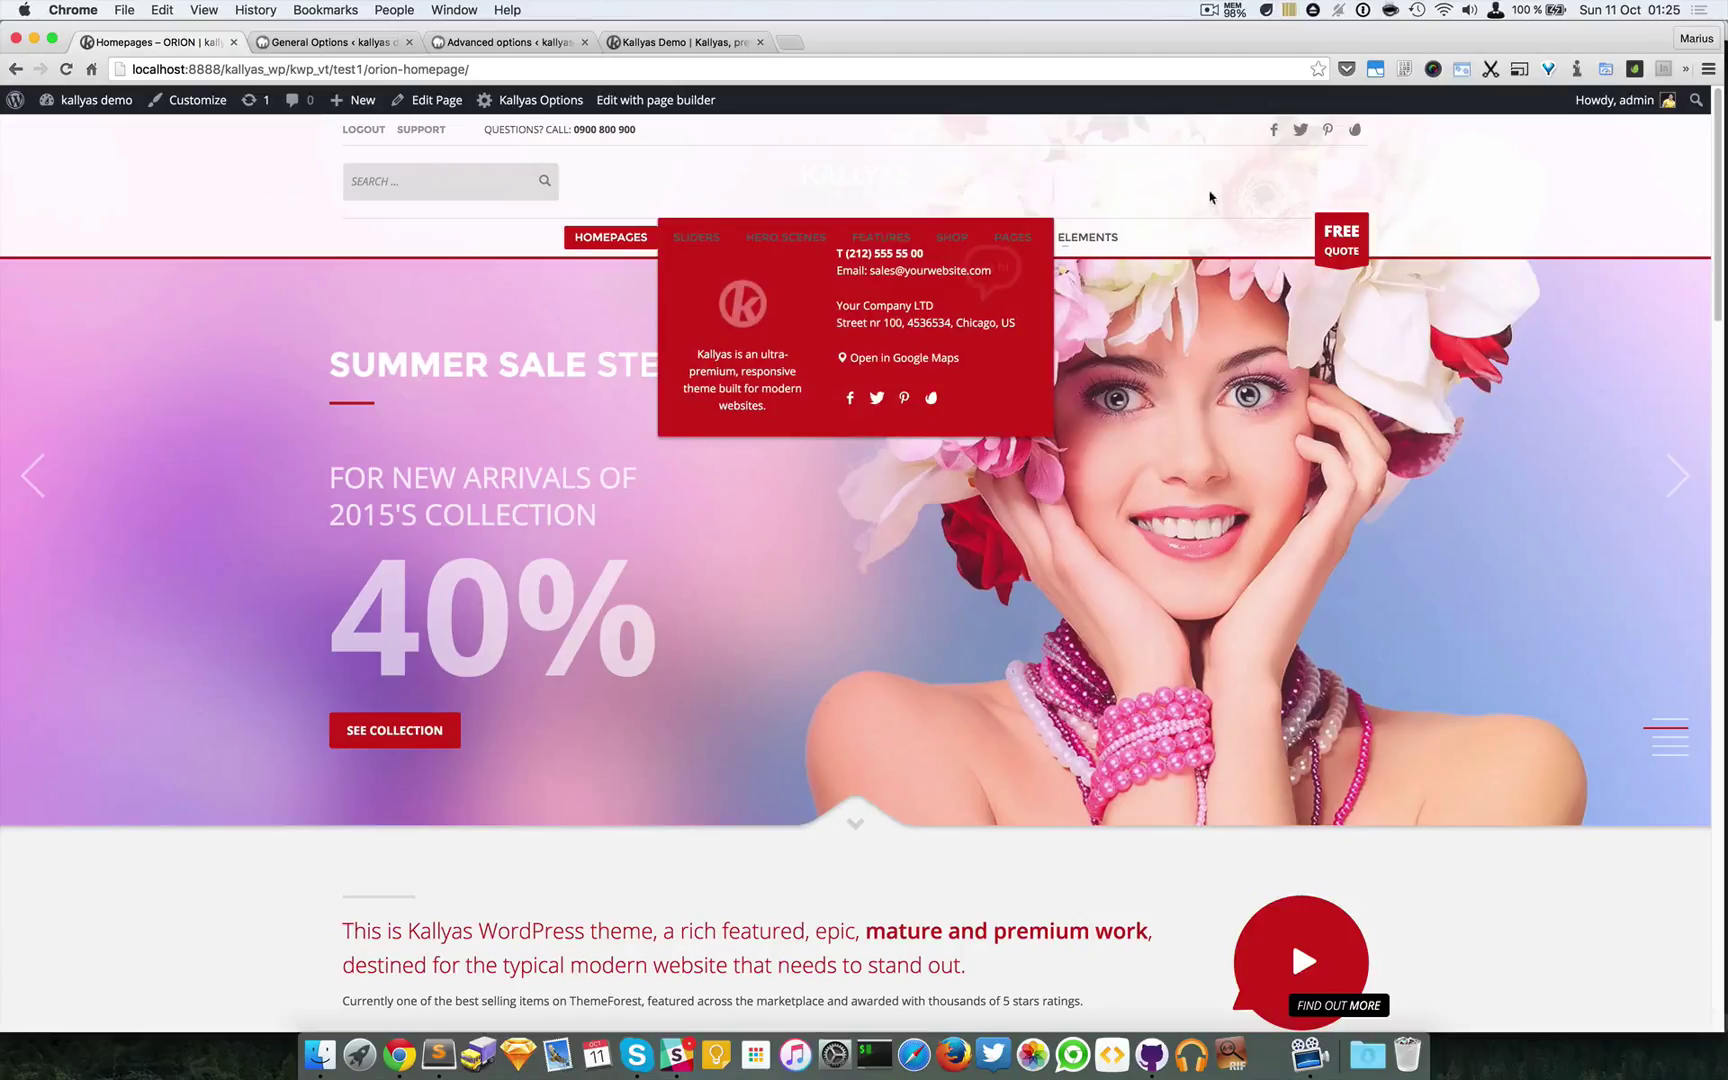
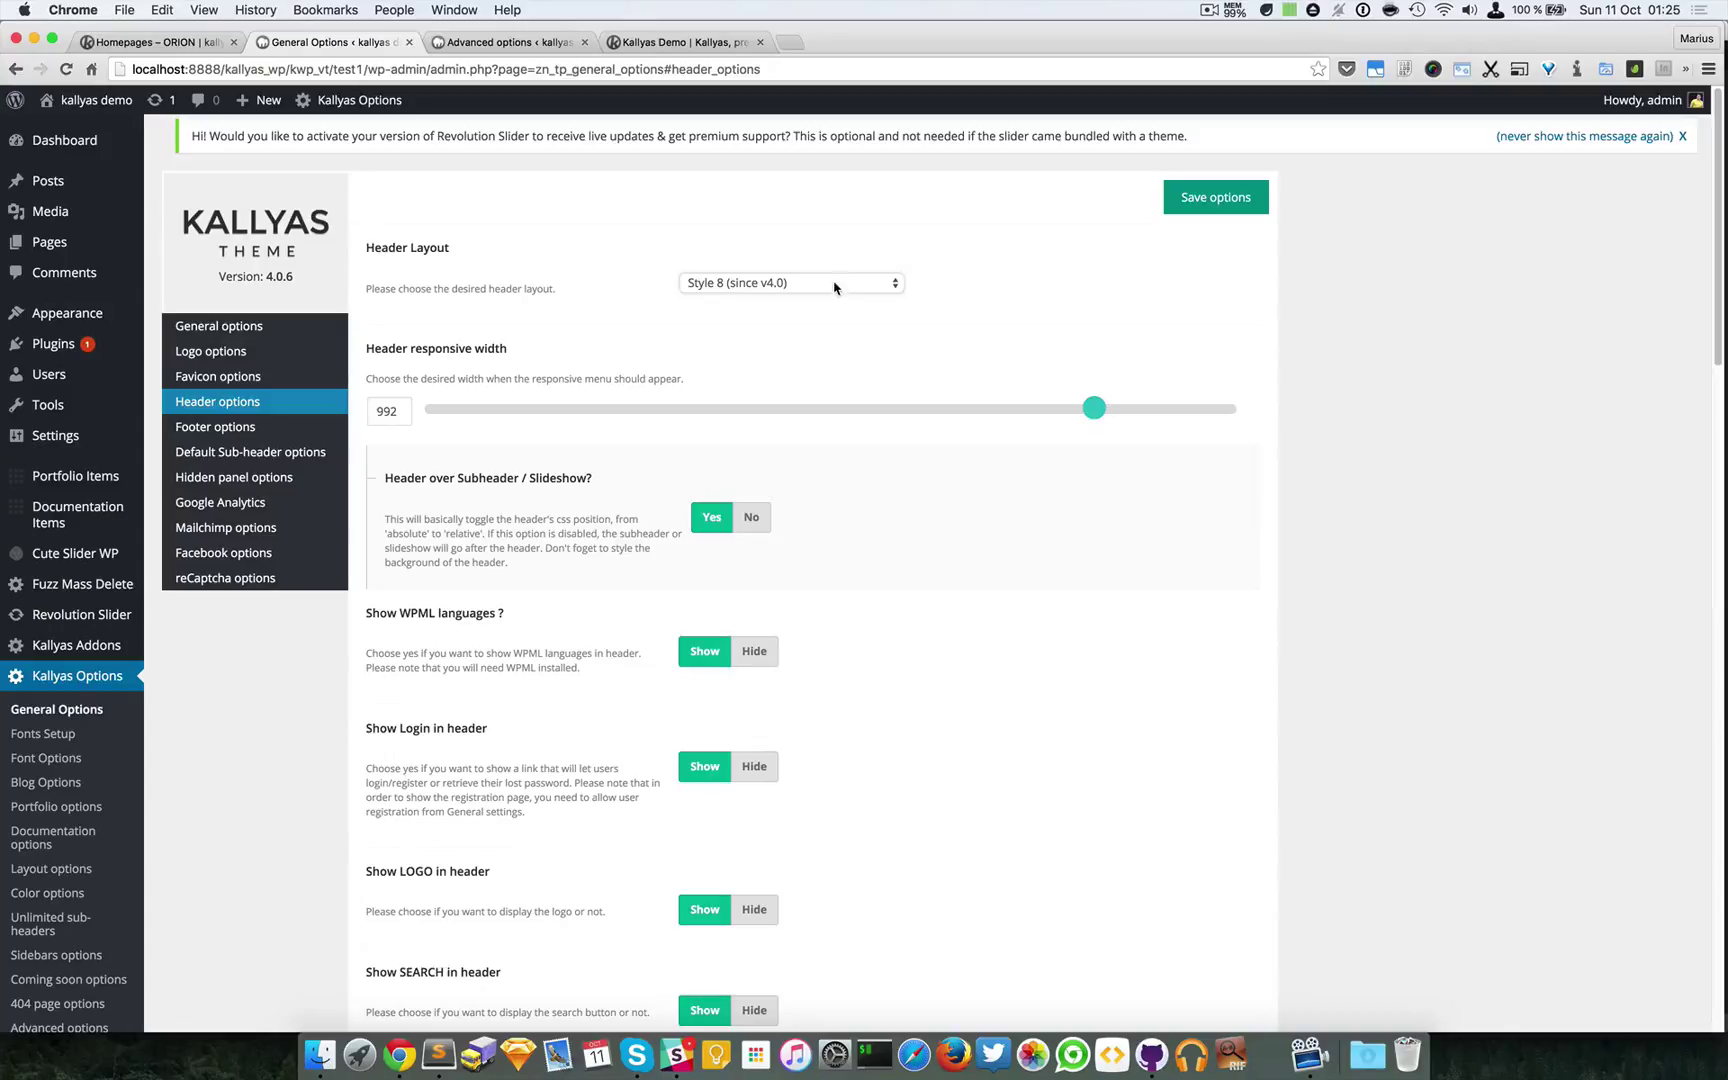
Try Style 5 as the header layout, return to Style 8 (since v4.0) and look over its settings
click(830, 288)
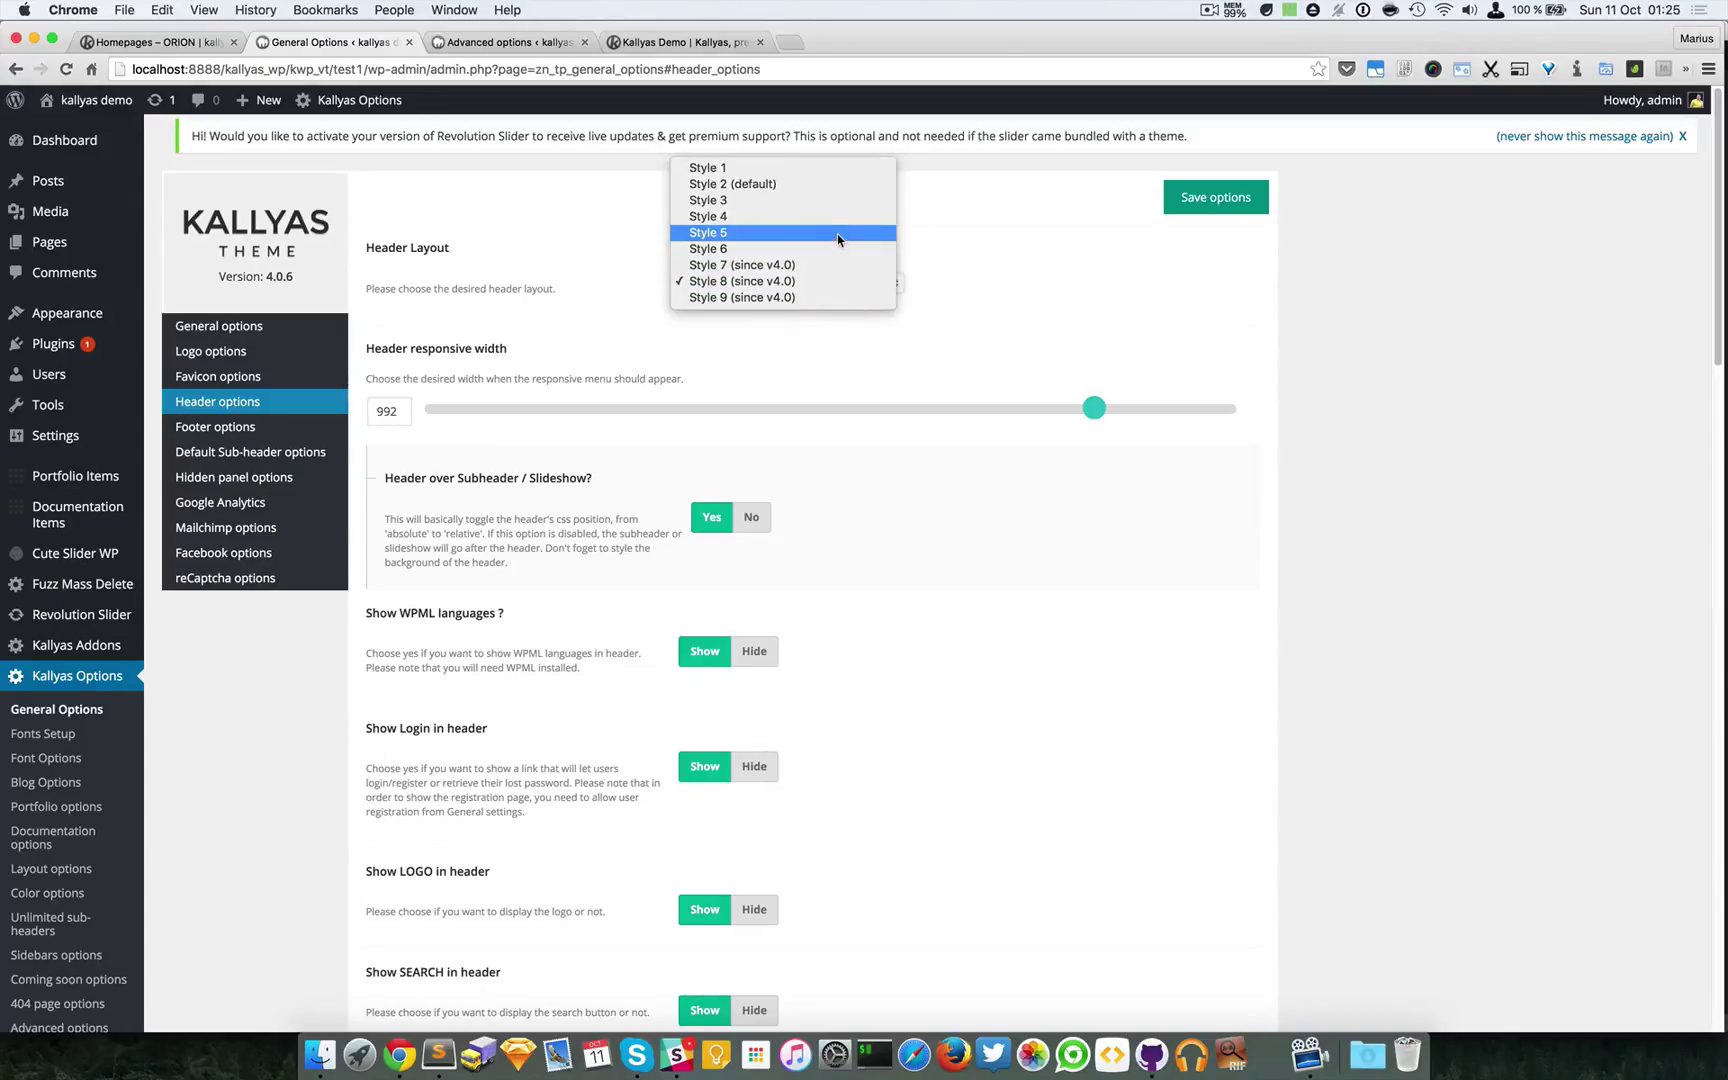
click(838, 233)
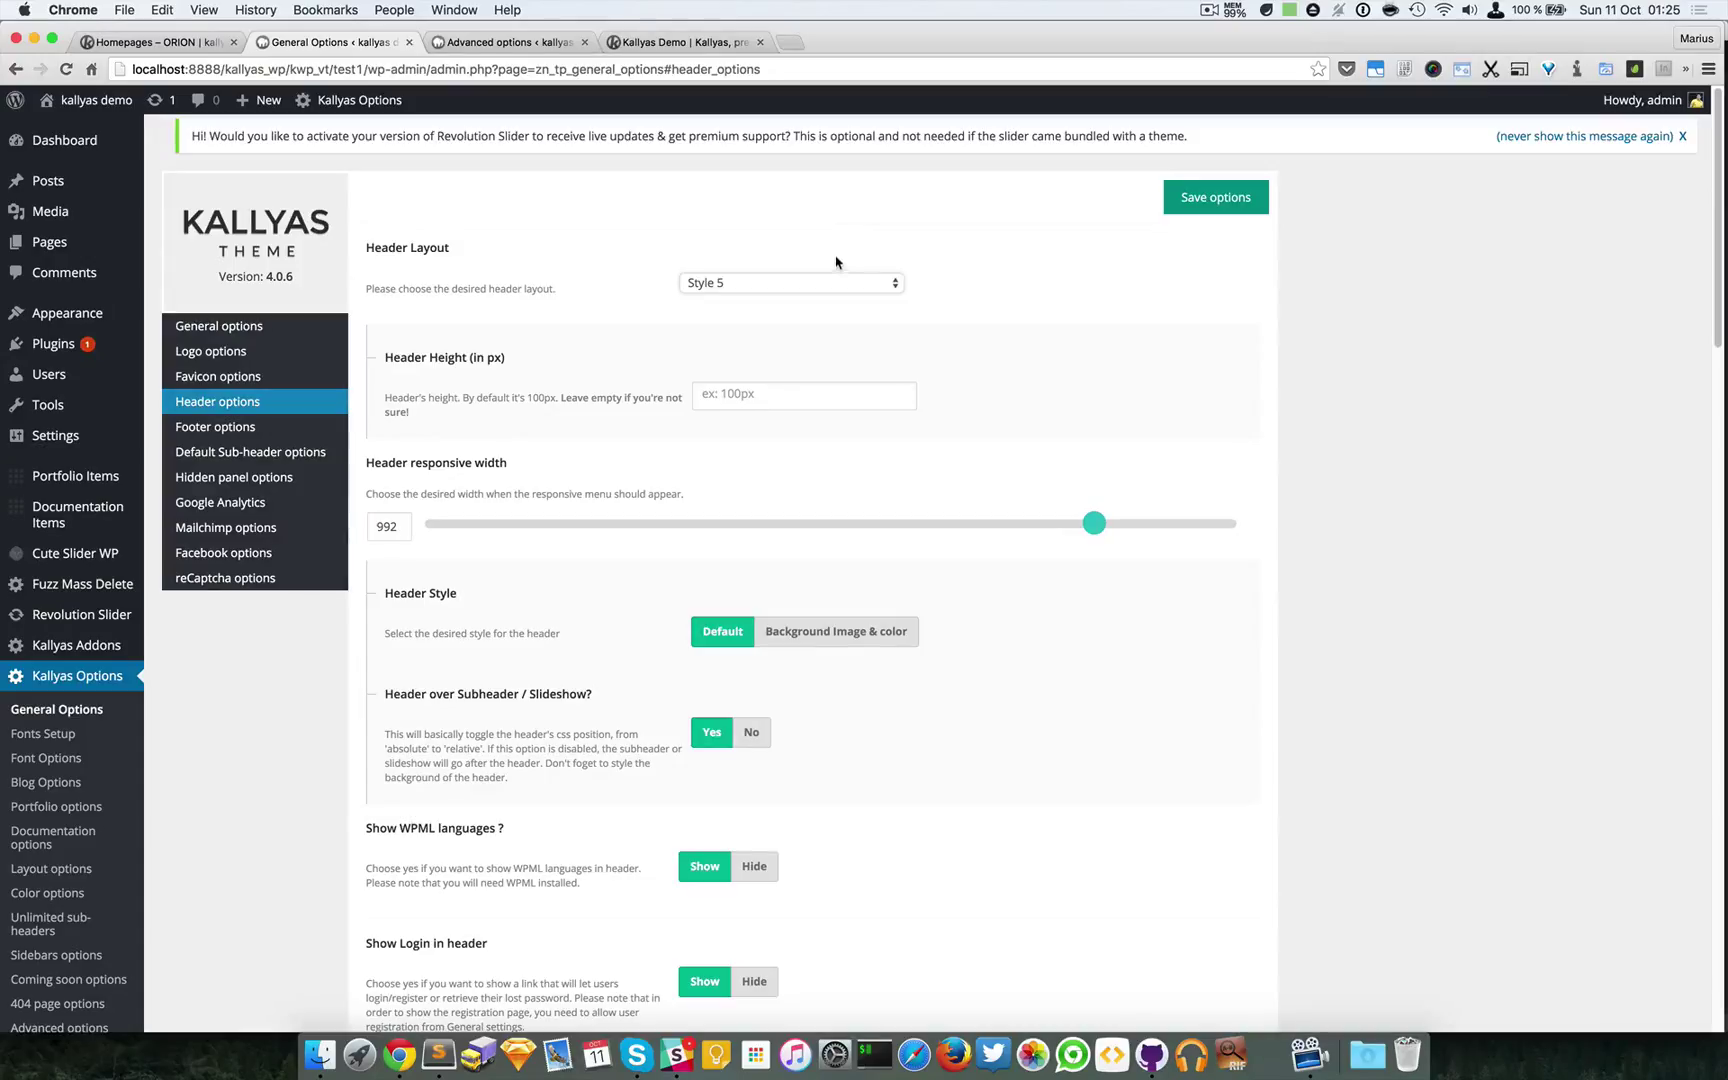
click(832, 281)
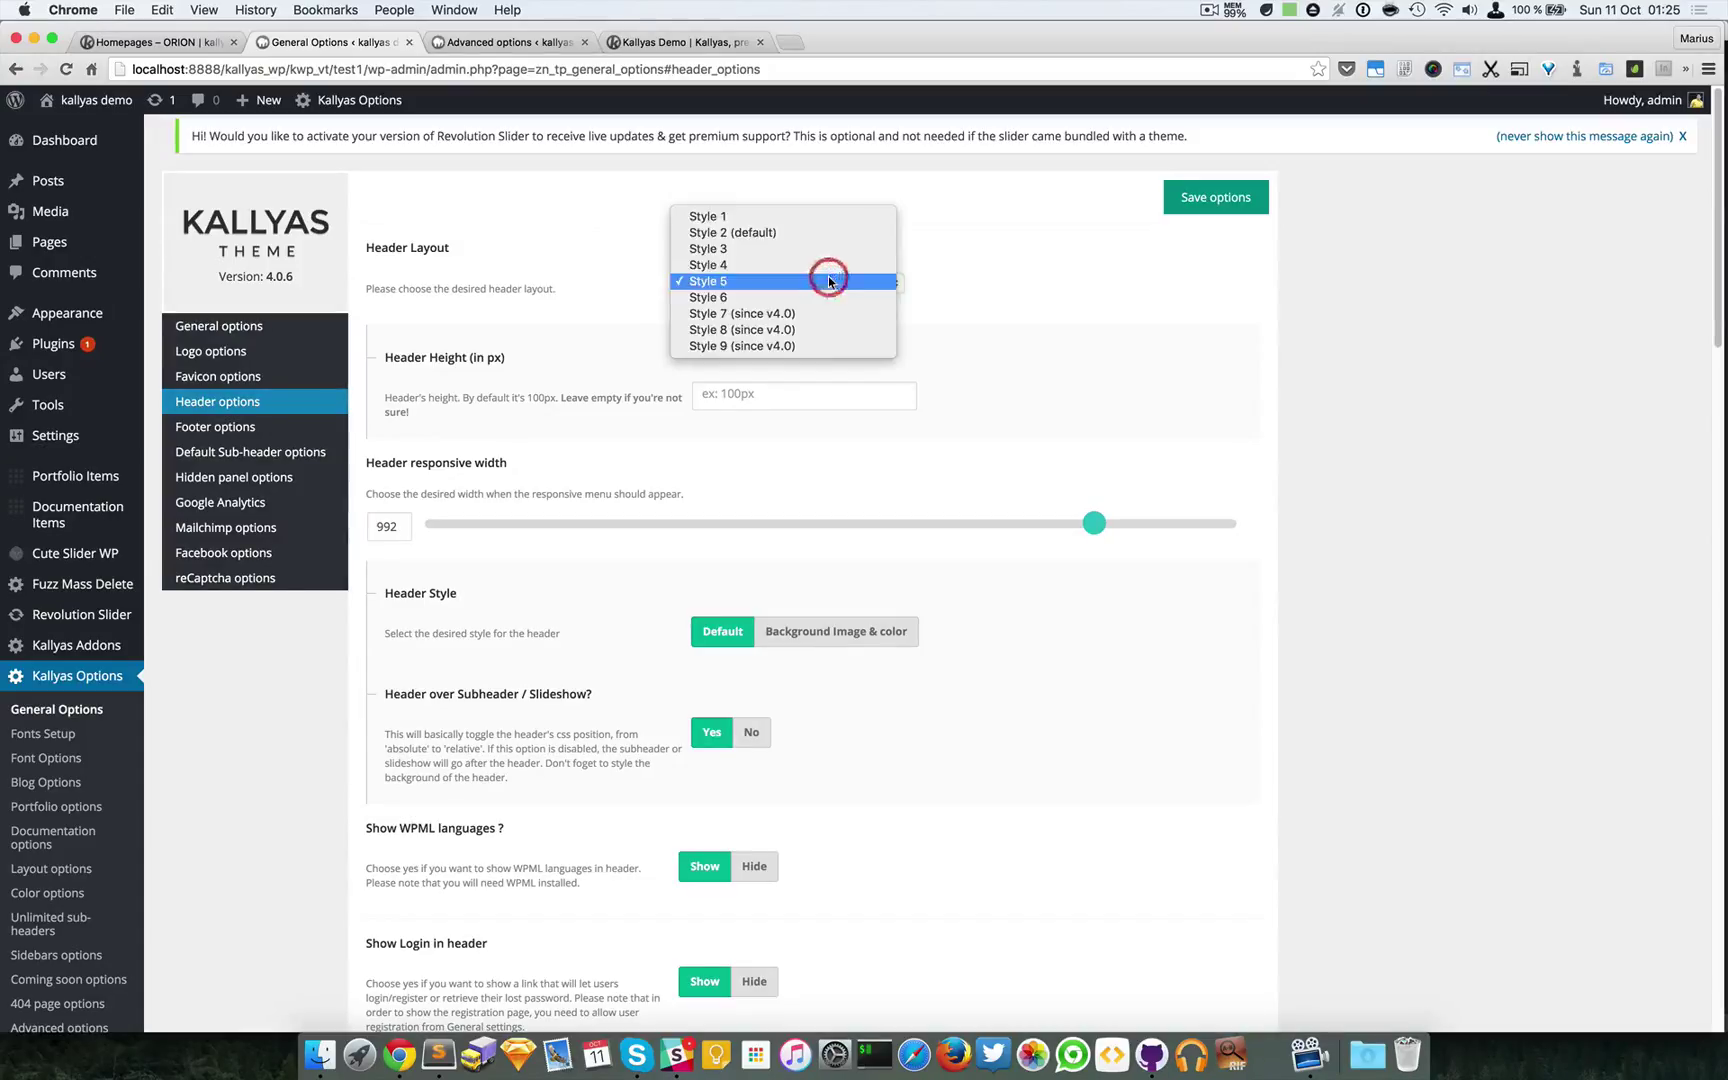
click(825, 339)
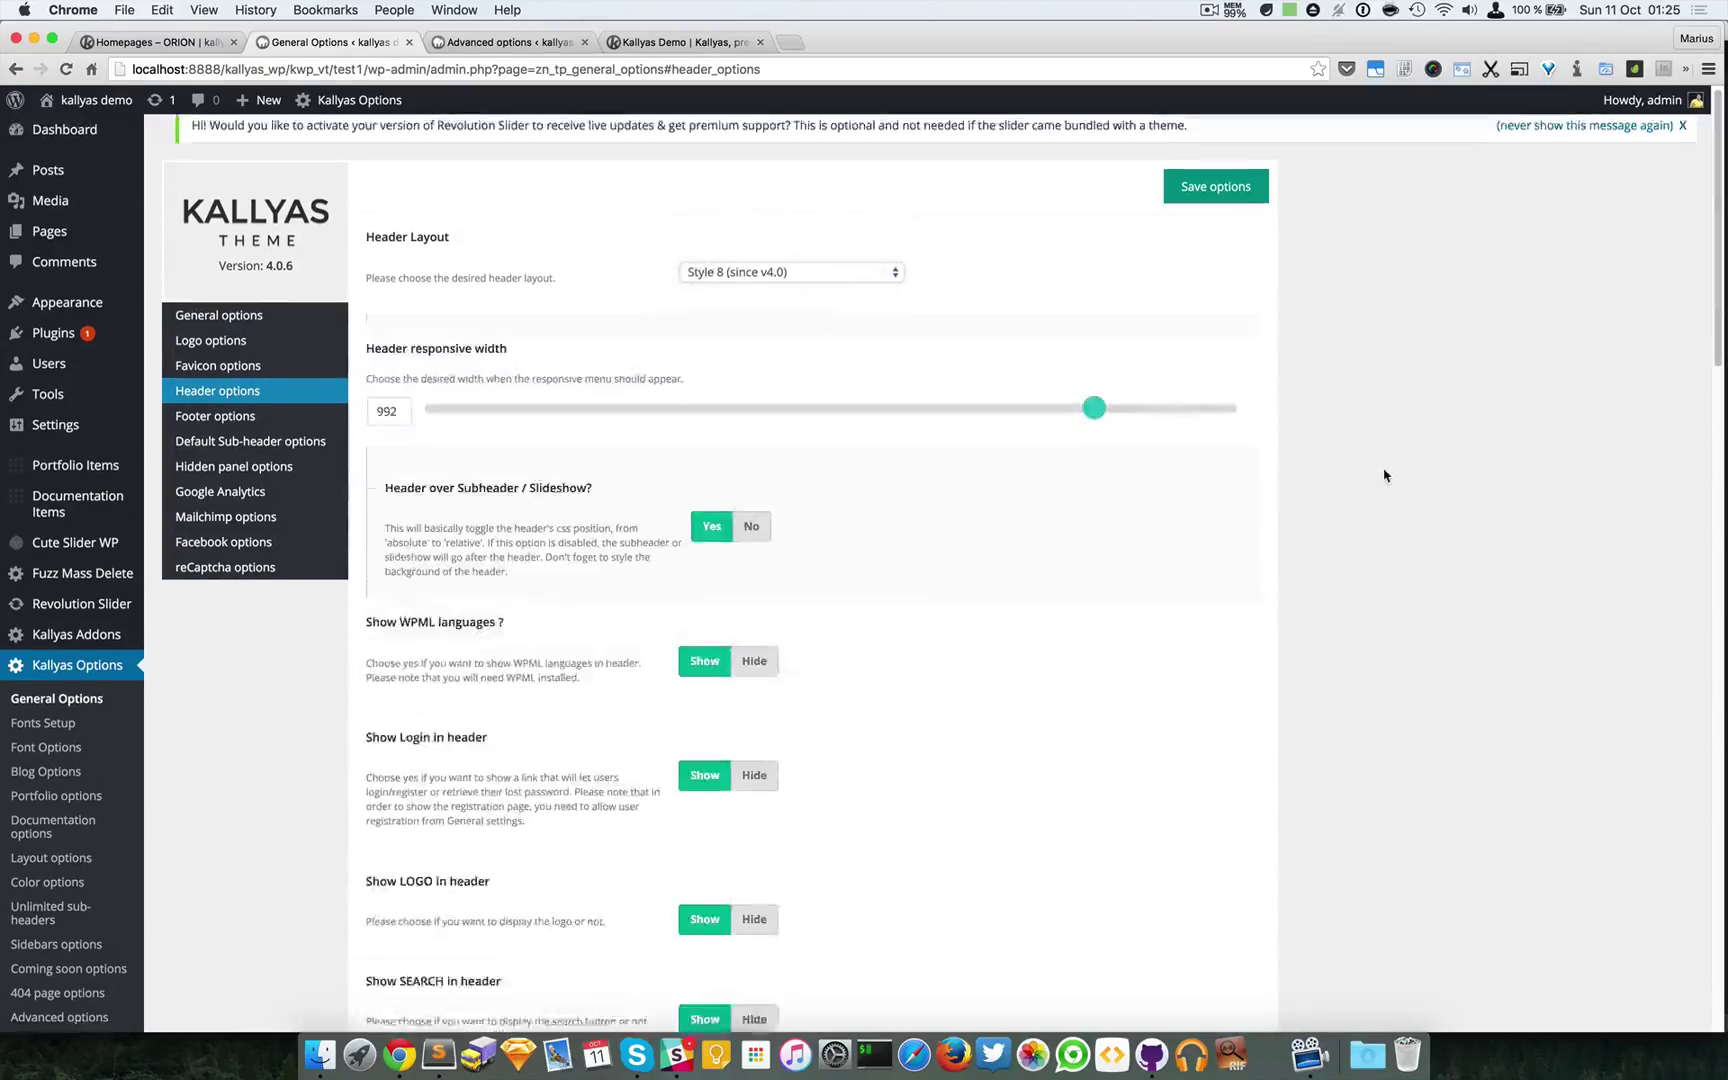
scroll(1385, 475, down, 2)
scroll(1385, 475, up, 2)
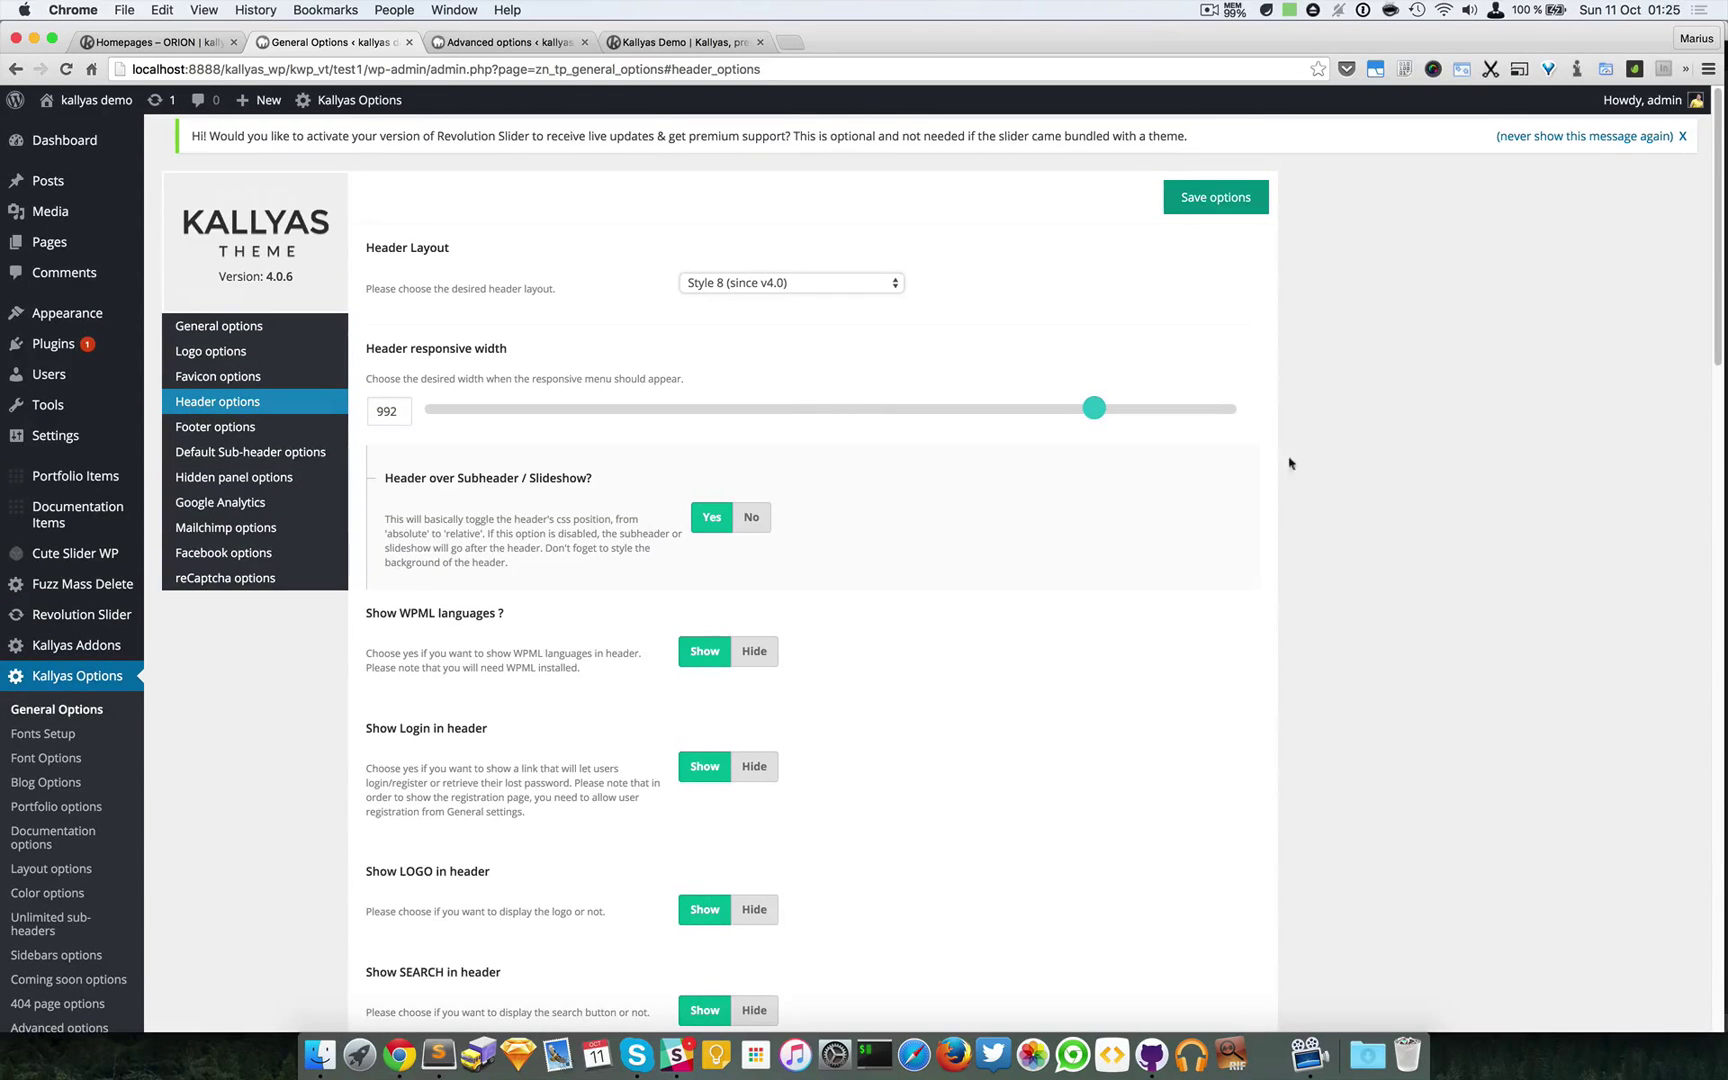
Save the header layout as Style 2 (default) and reload the Orion homepage to check its header
click(868, 288)
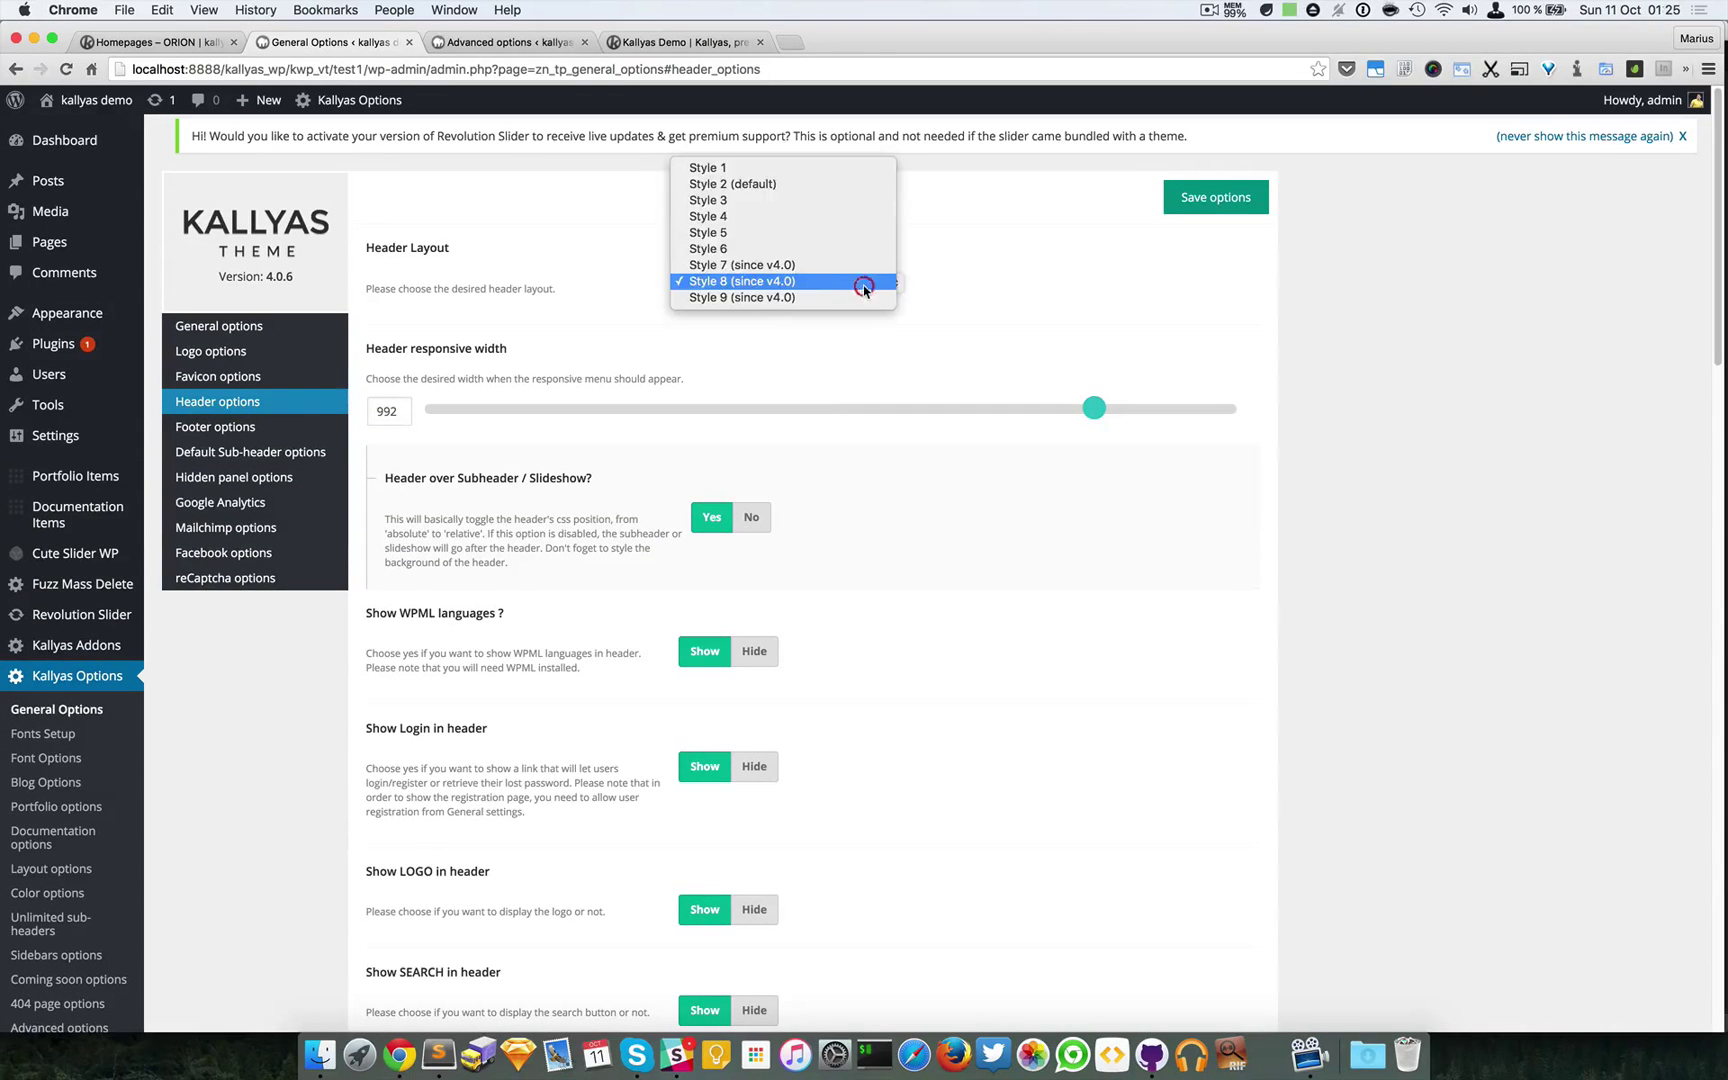
click(860, 189)
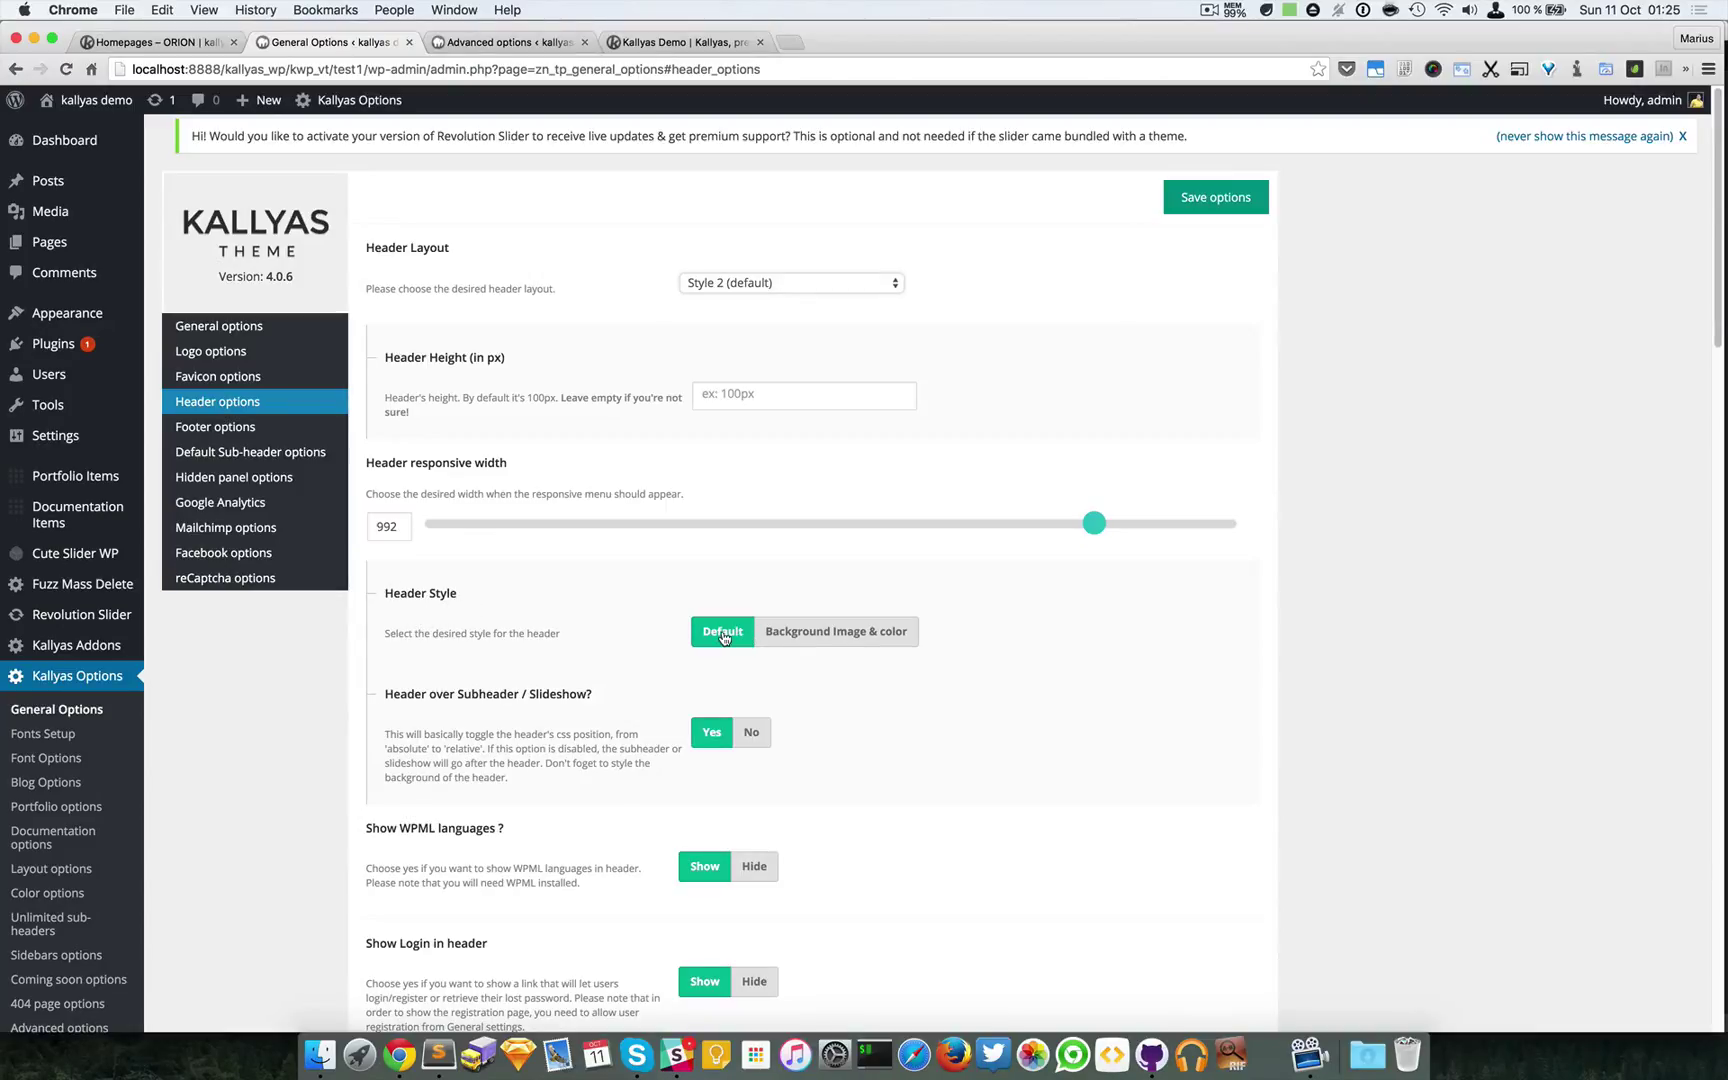
click(1220, 199)
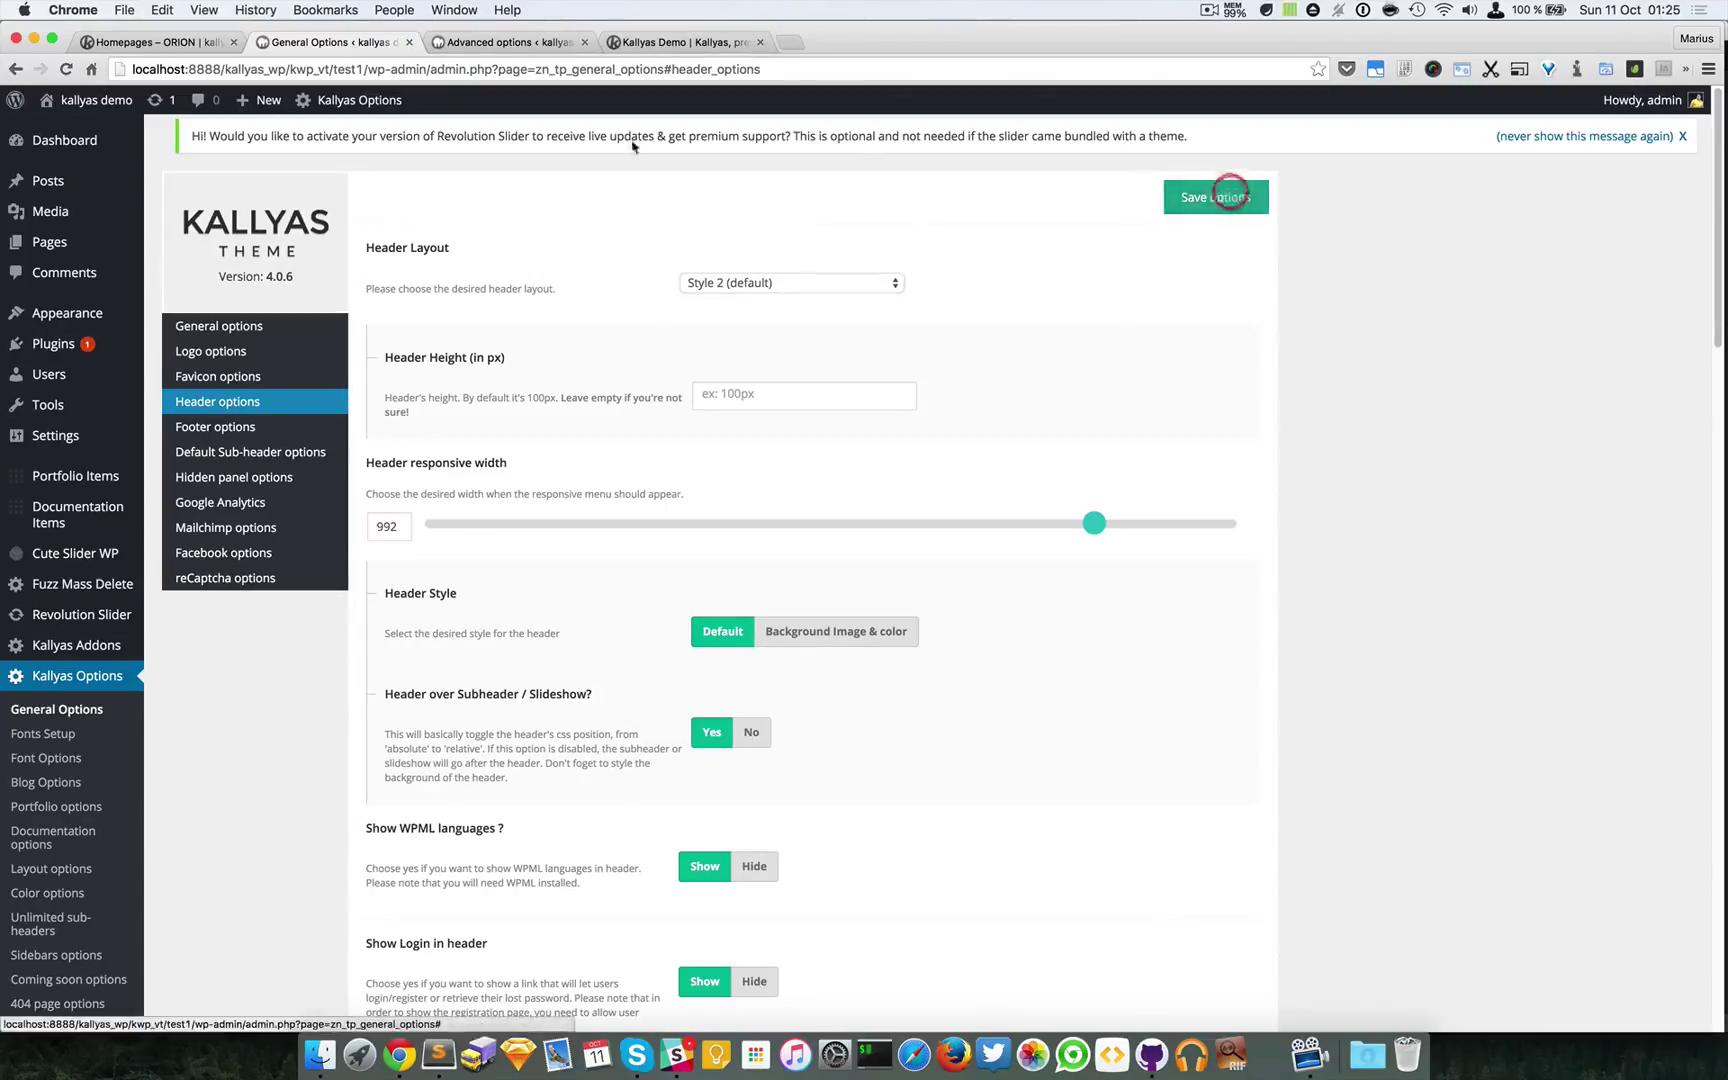
click(178, 42)
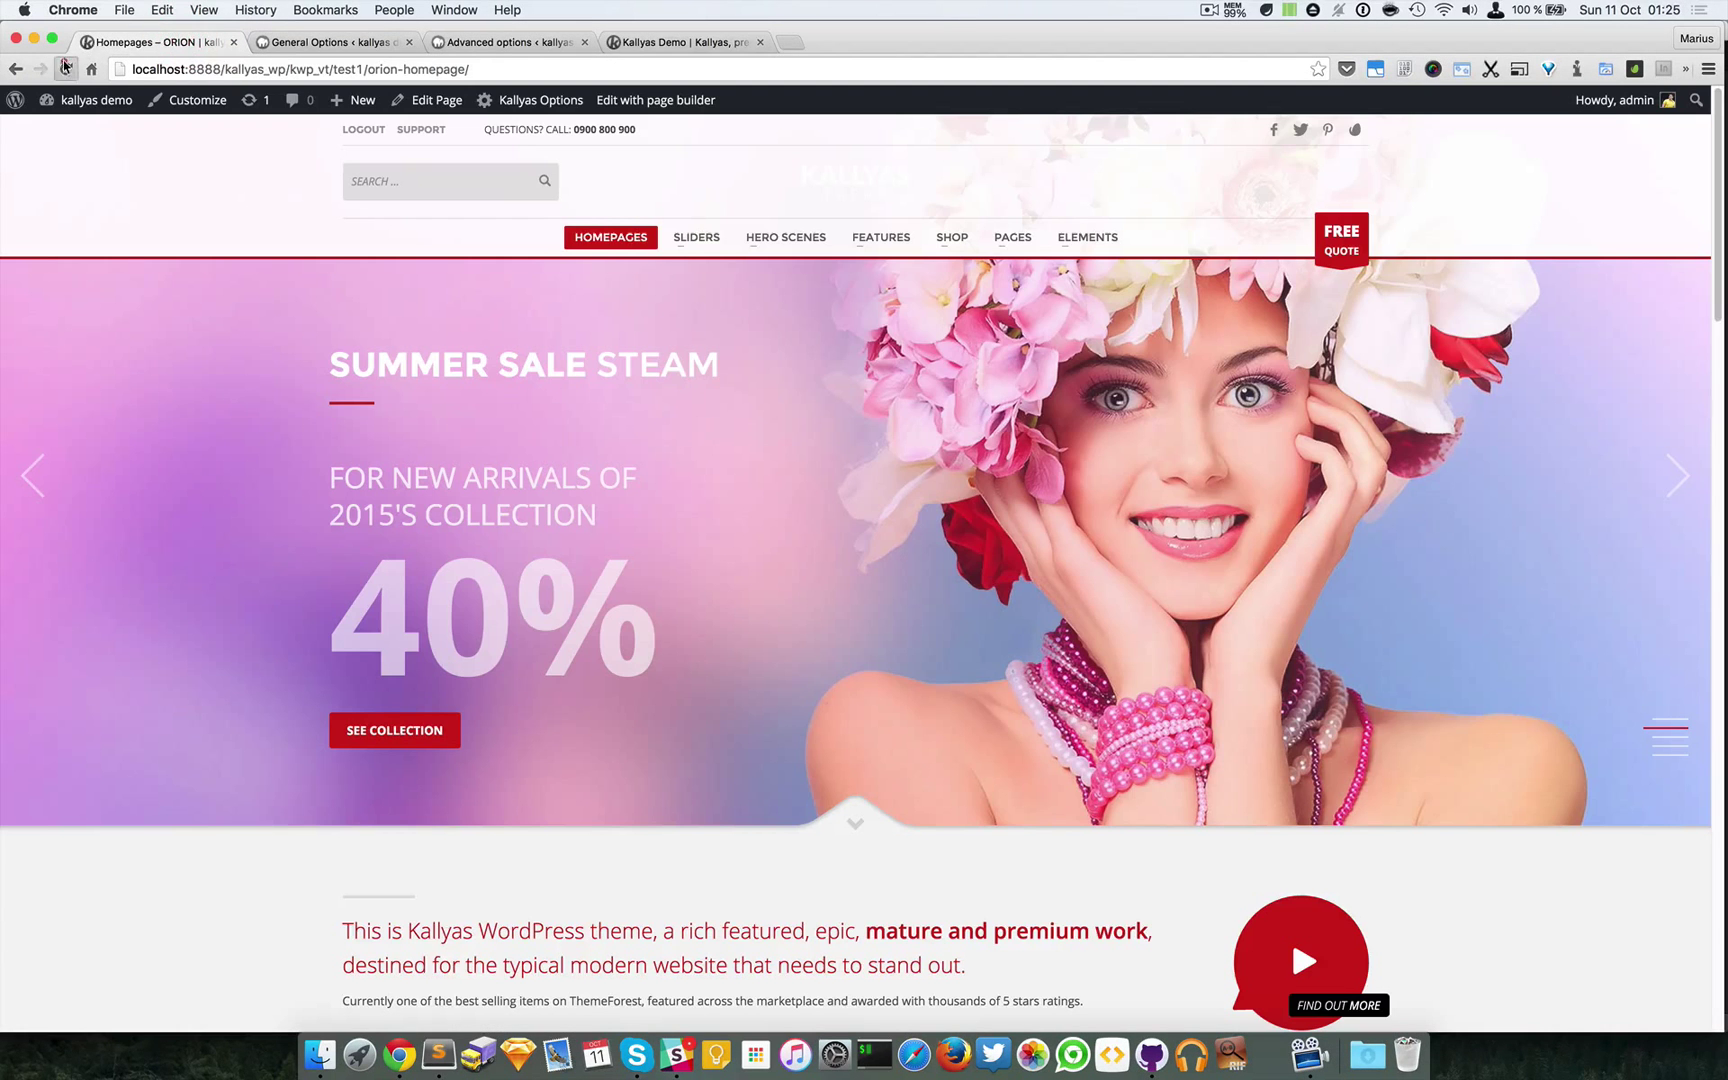
click(66, 69)
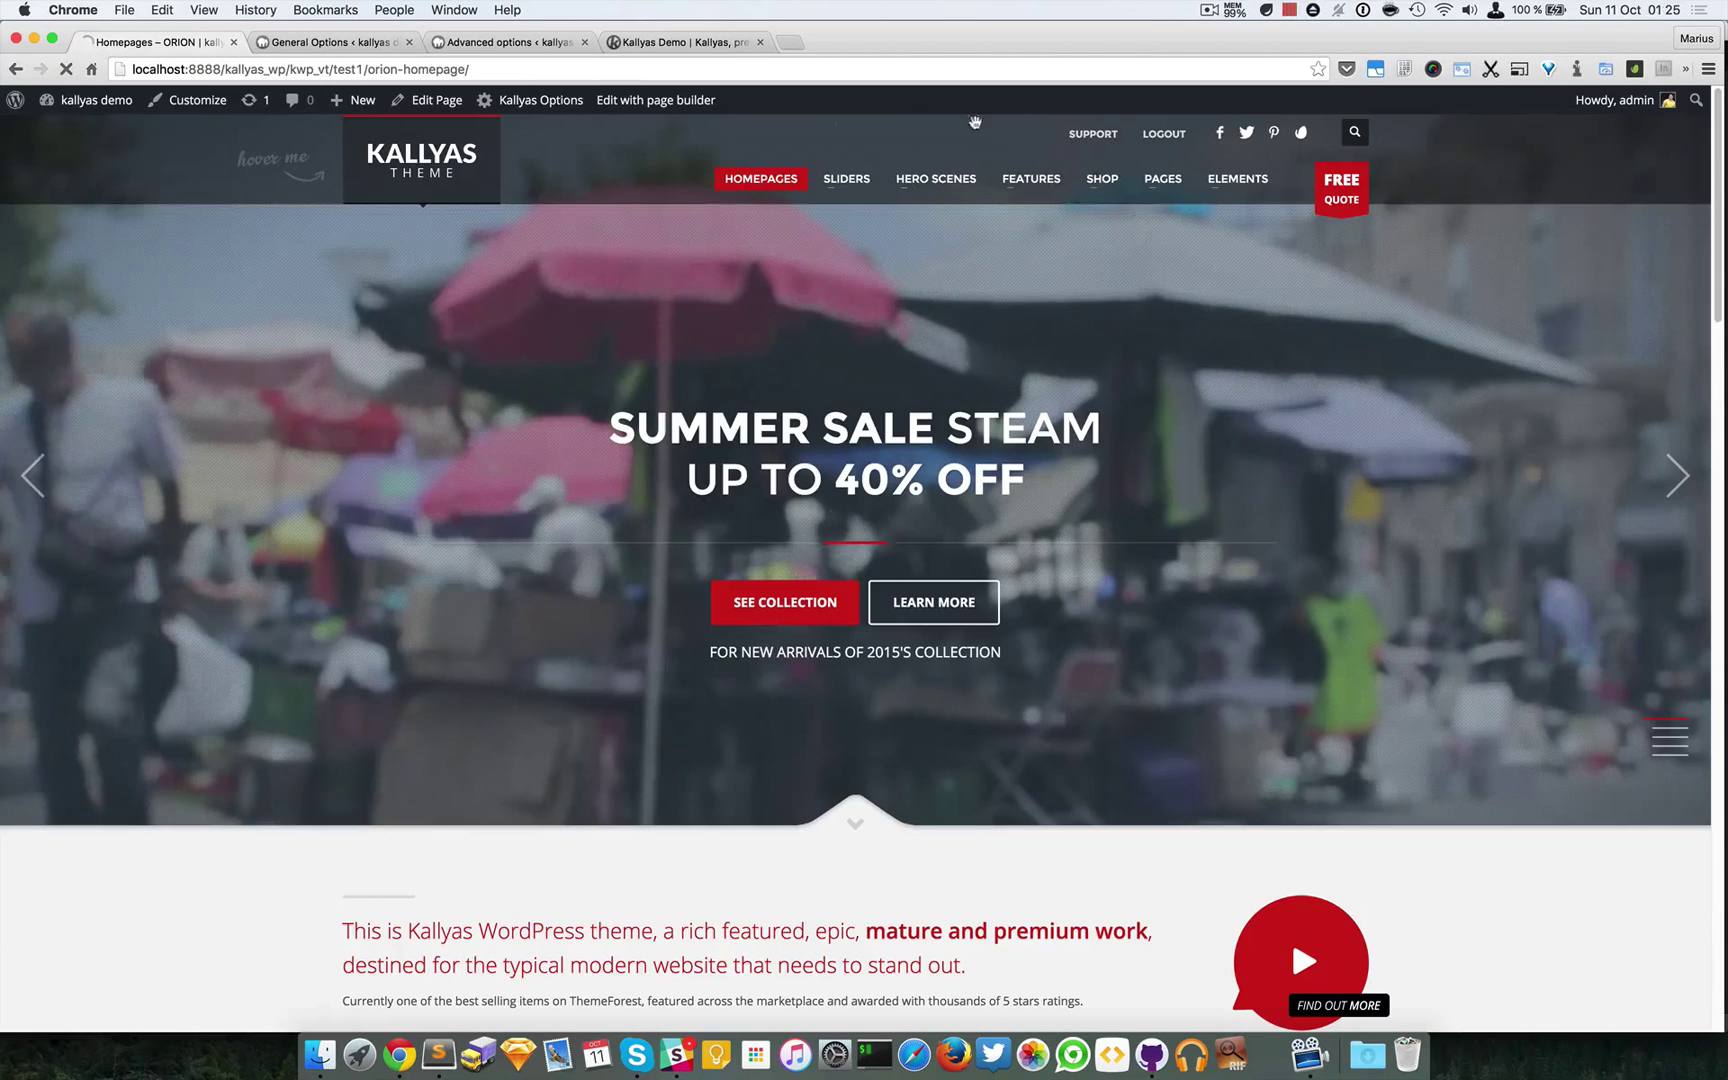
mouse_move(450, 155)
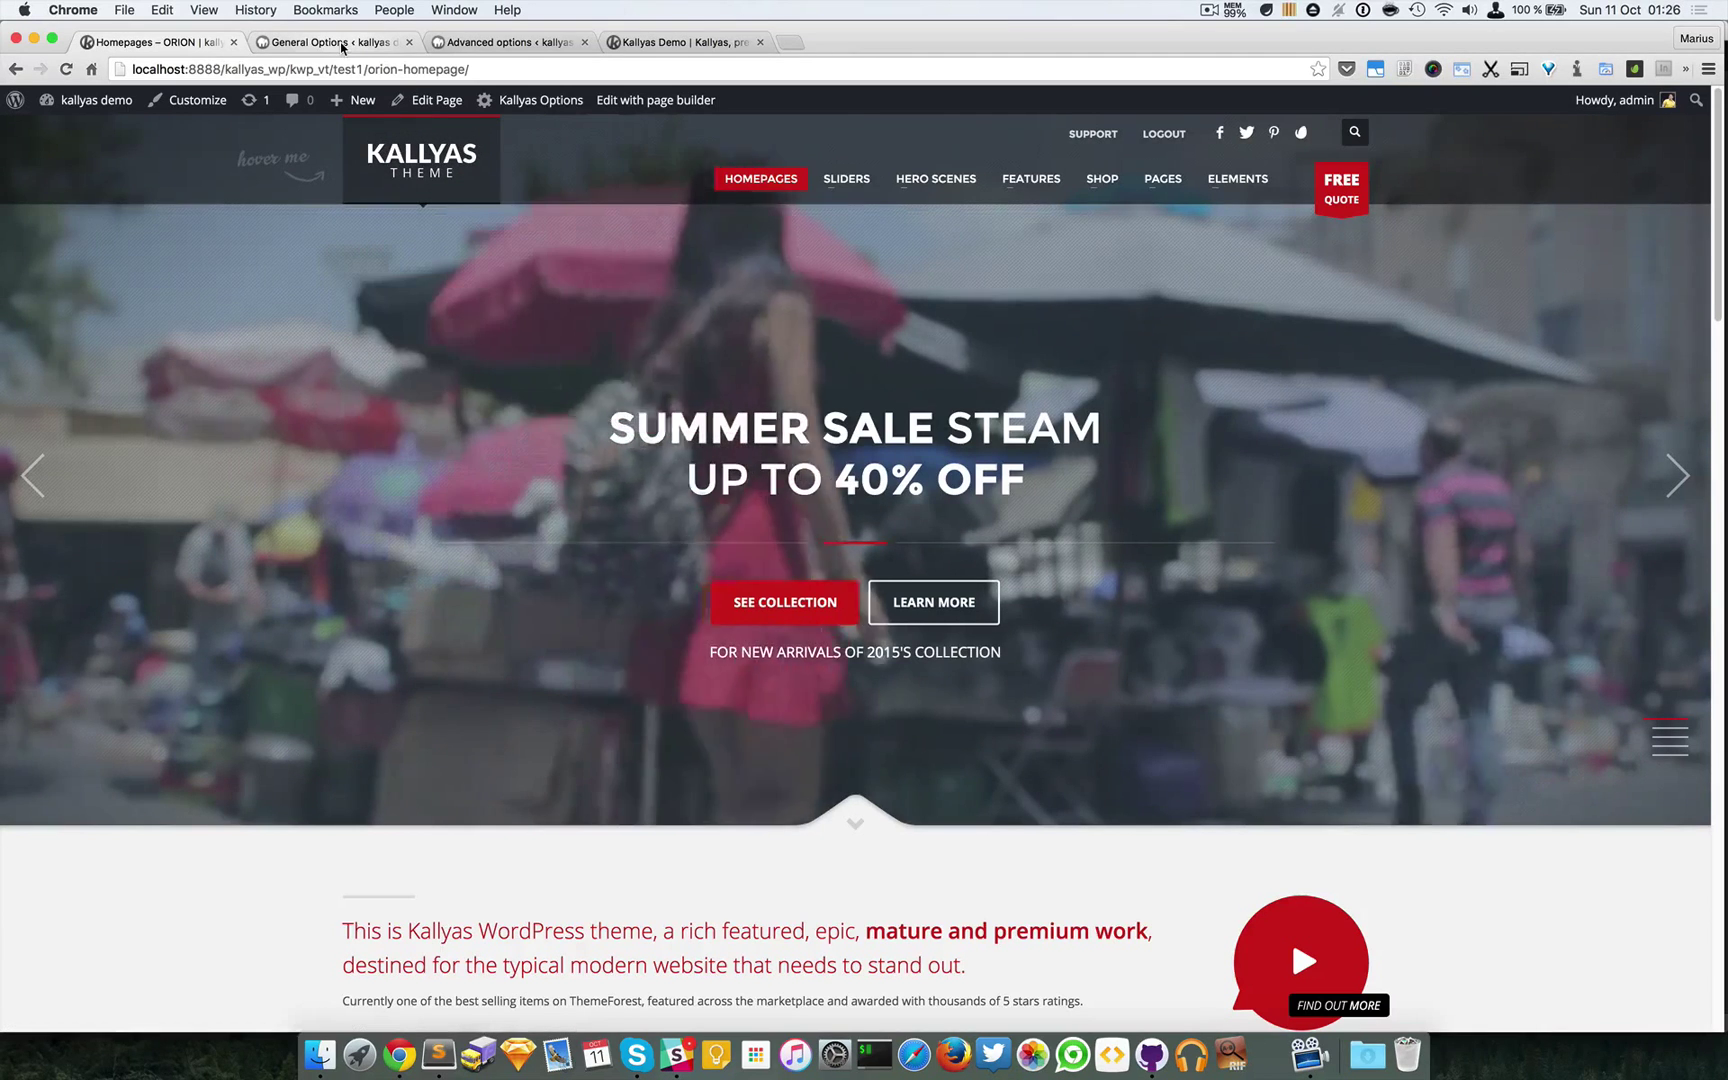
Return to the header options and set the header style to Background Image & color
click(340, 43)
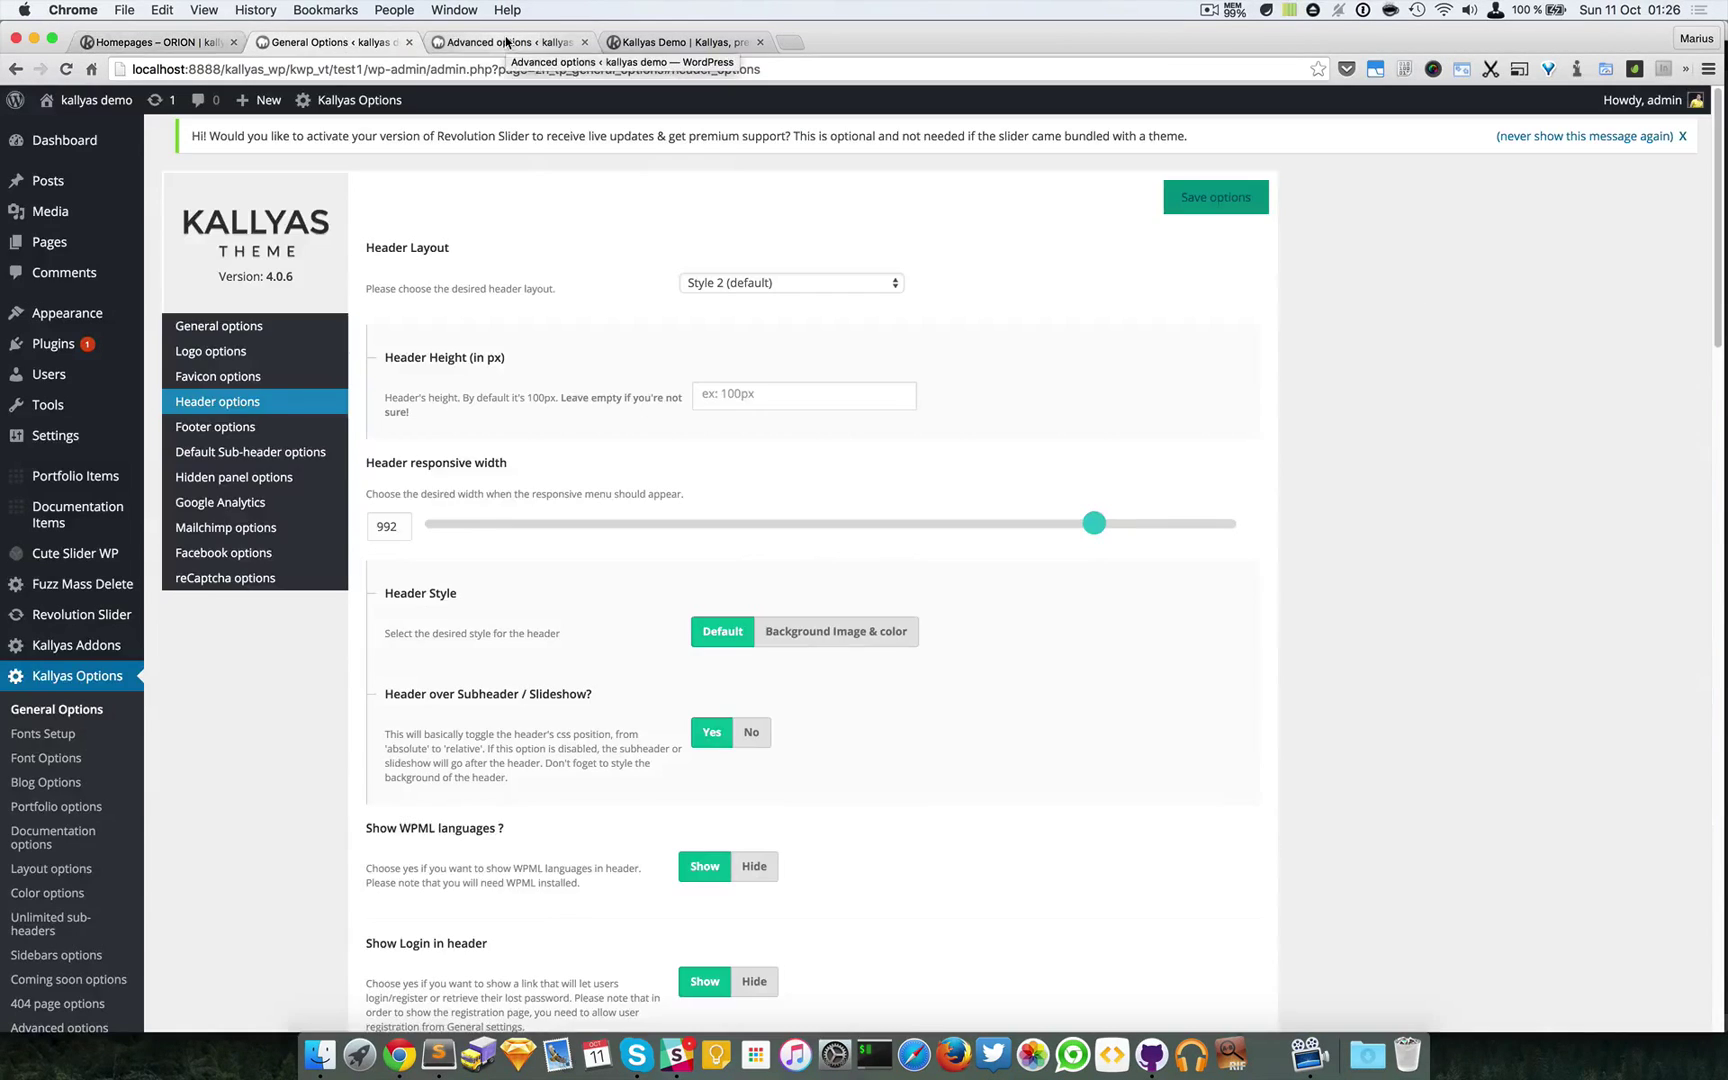
click(845, 632)
scroll(853, 643, down, 1)
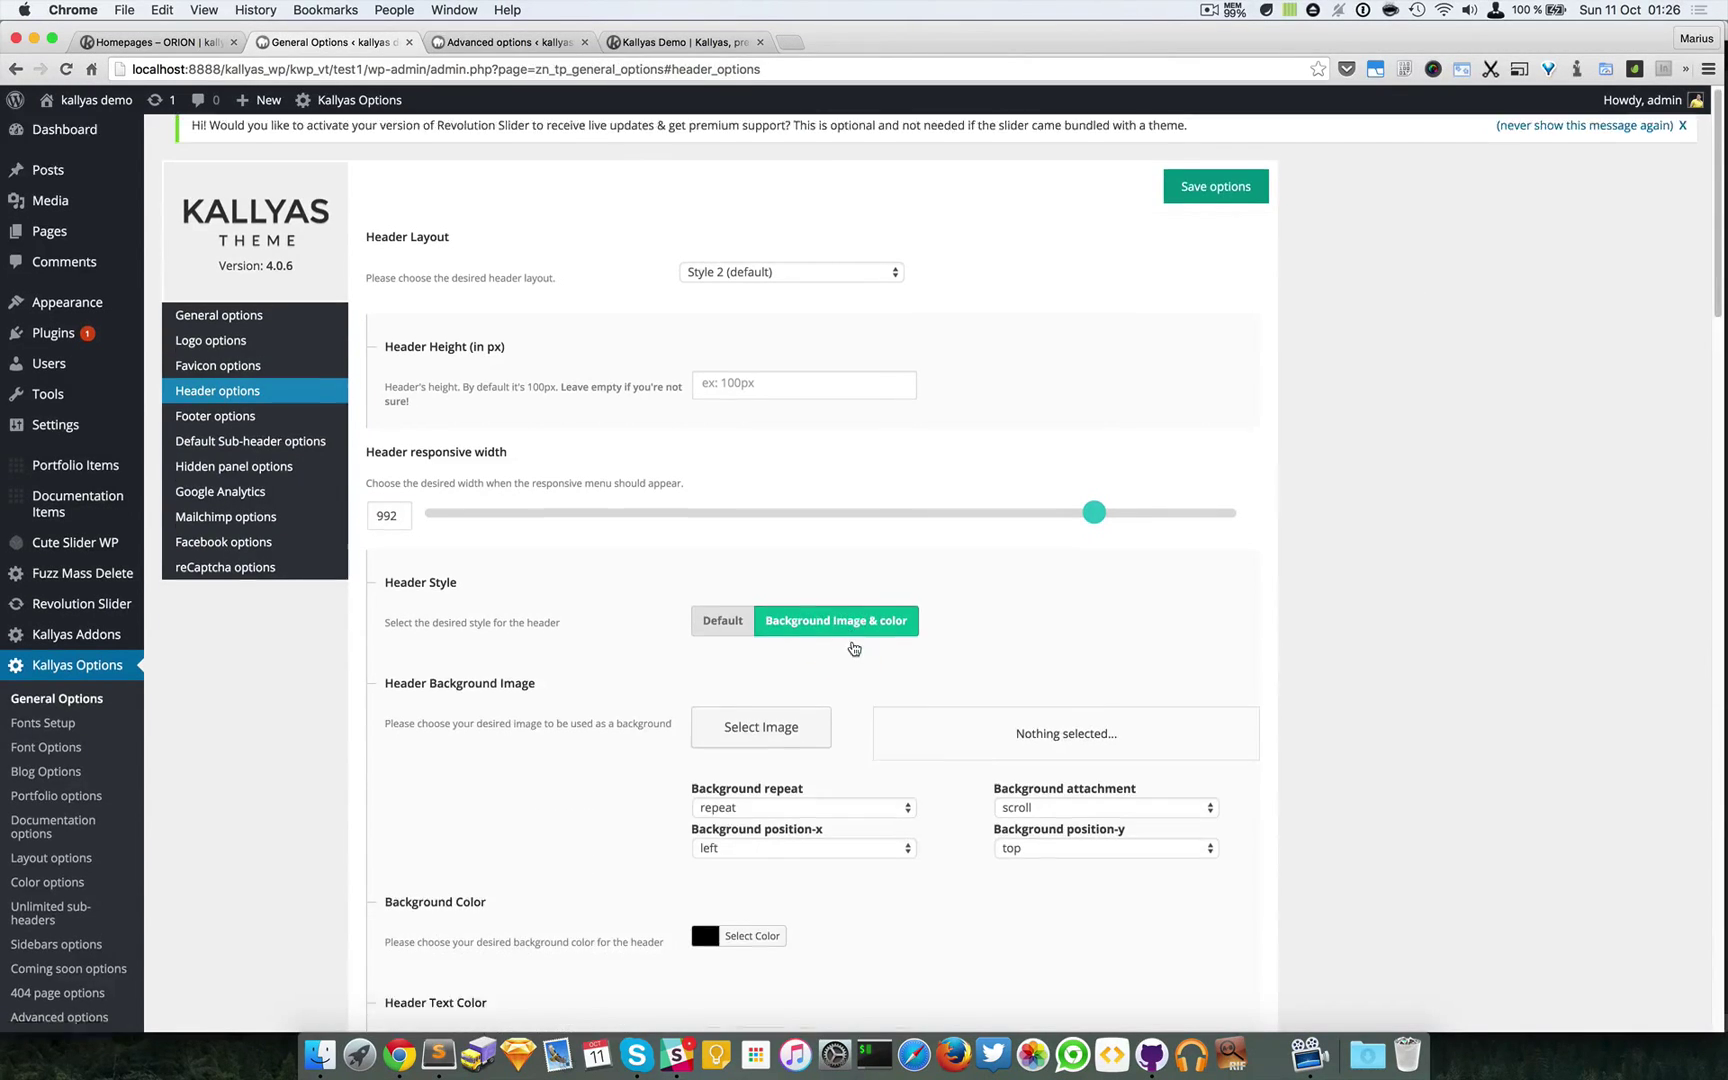
scroll(852, 640, down, 1)
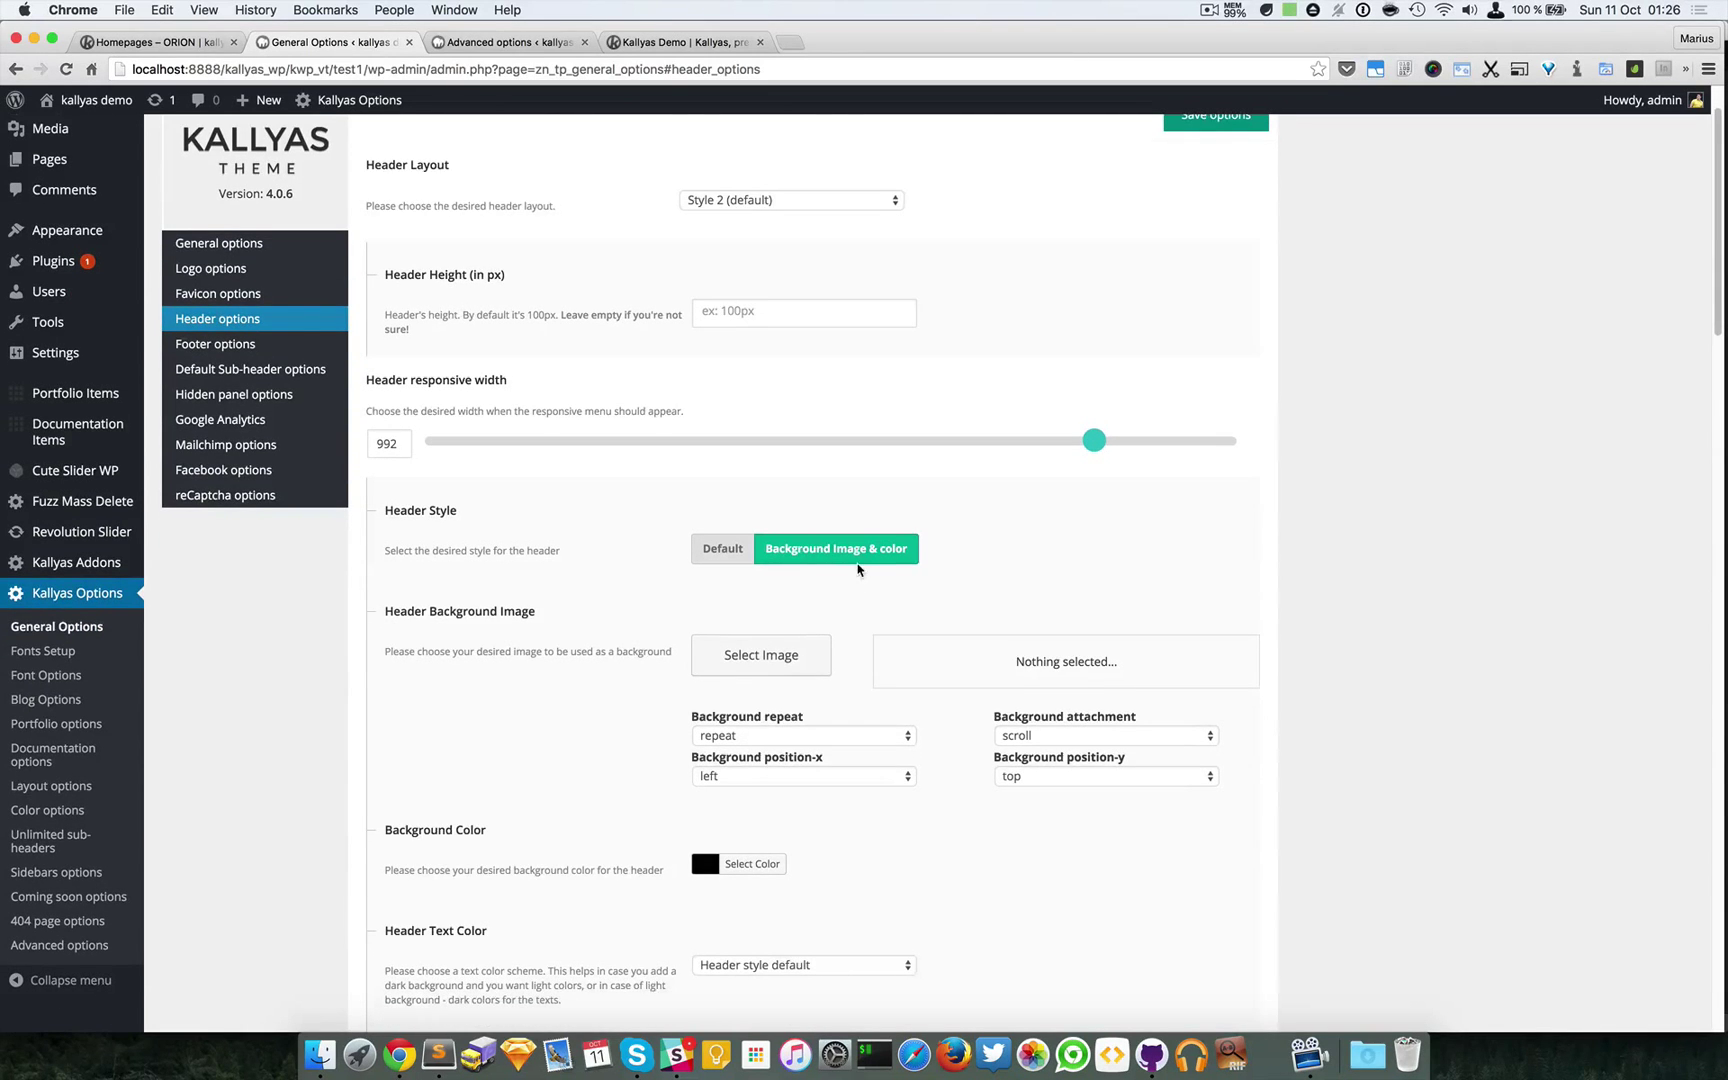
scroll(857, 570, down, 1)
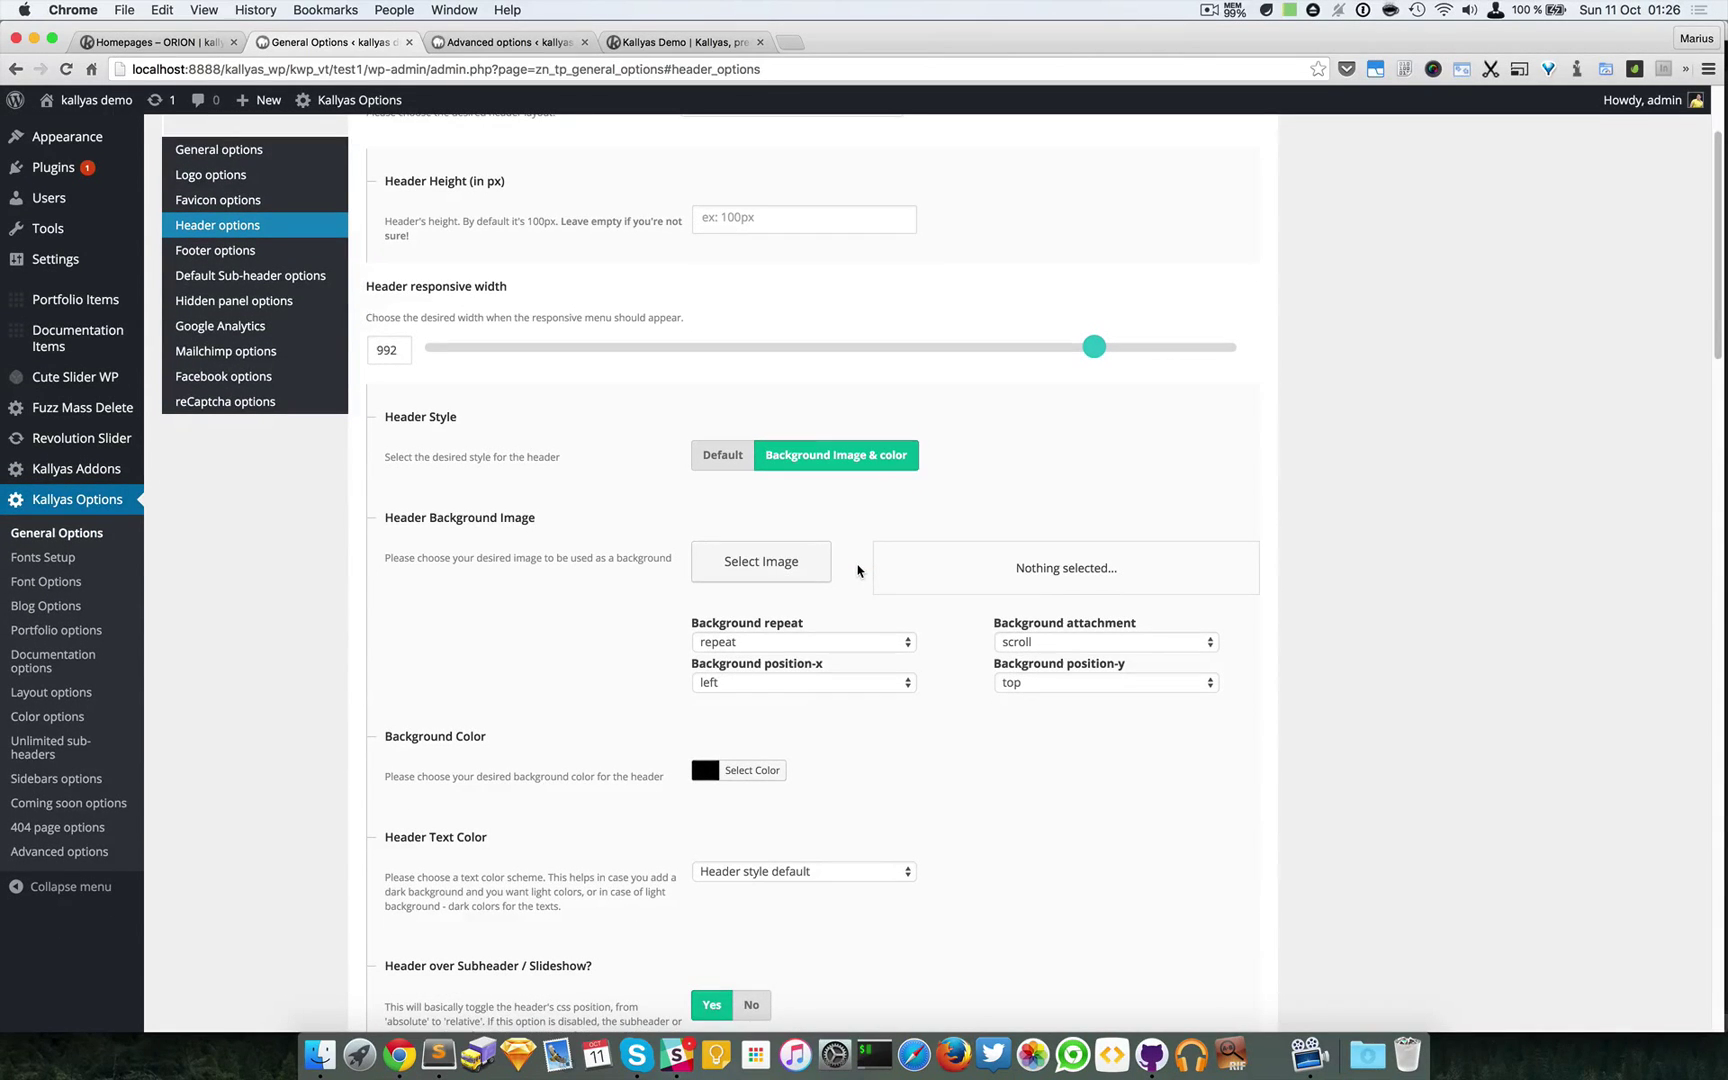
Set the header background color to the orange preset #dd9933
click(740, 770)
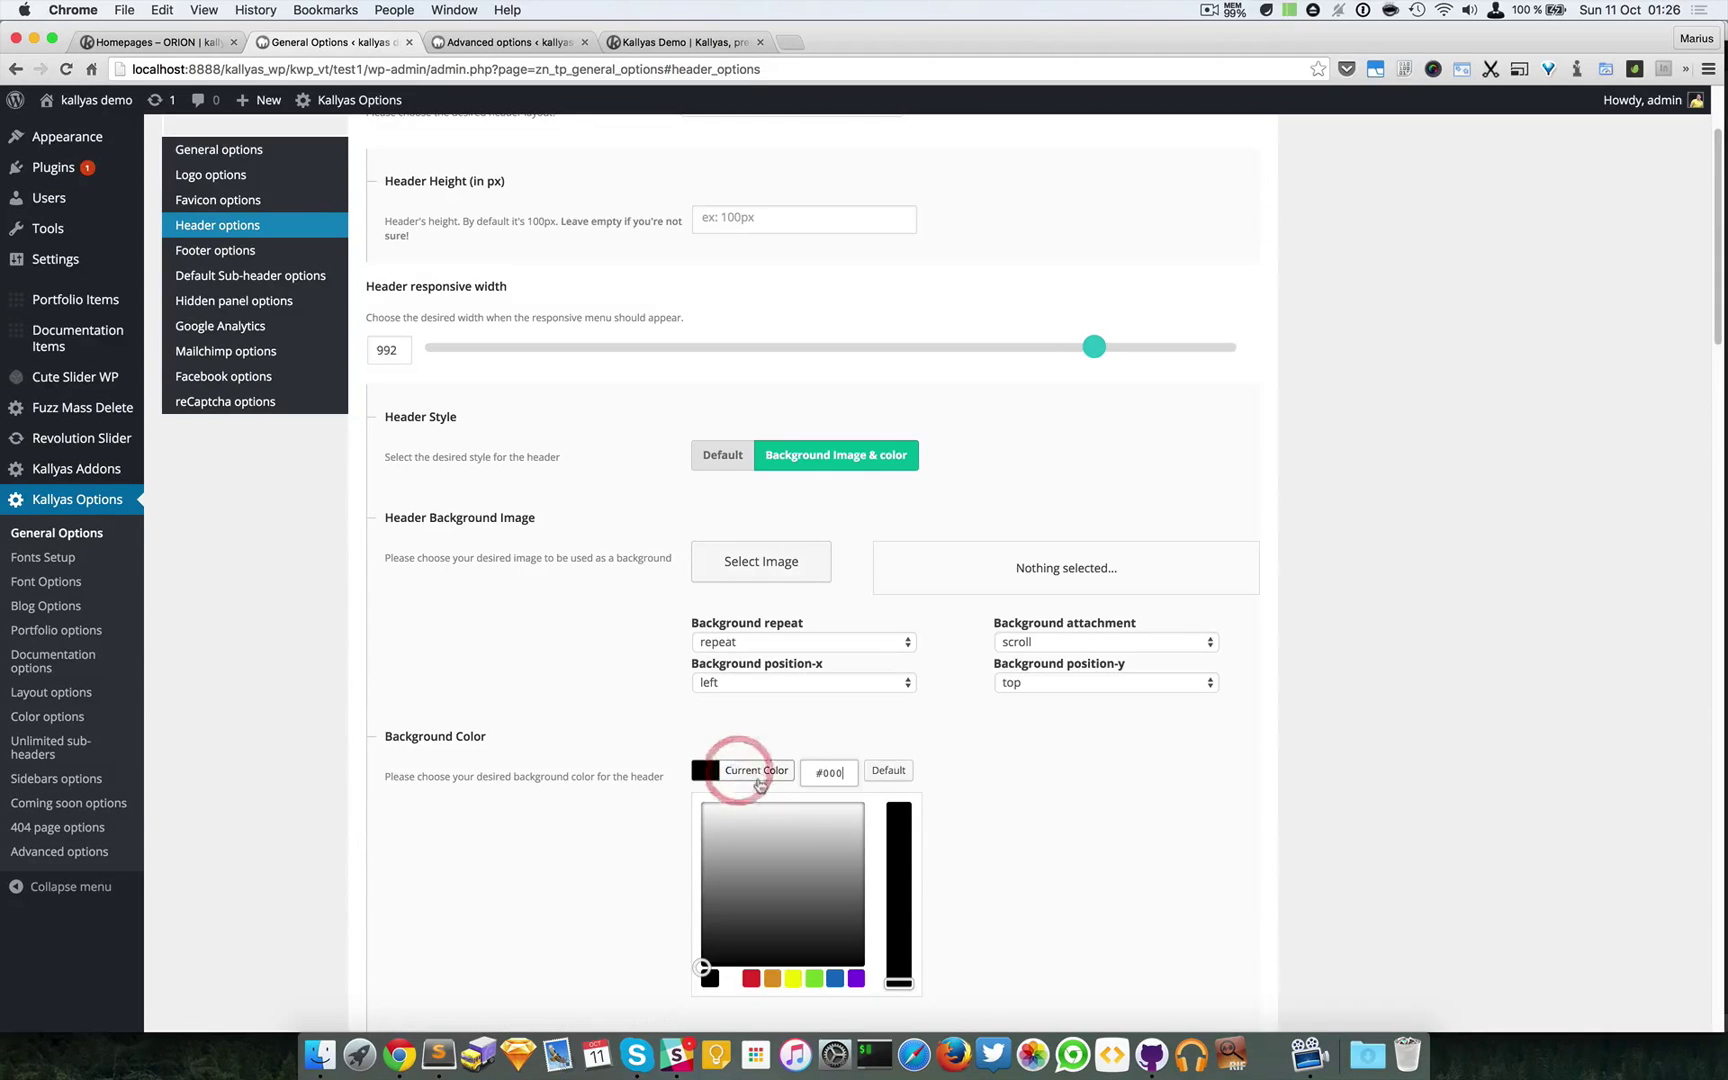
scroll(817, 841, down, 1)
click(772, 910)
click(1284, 766)
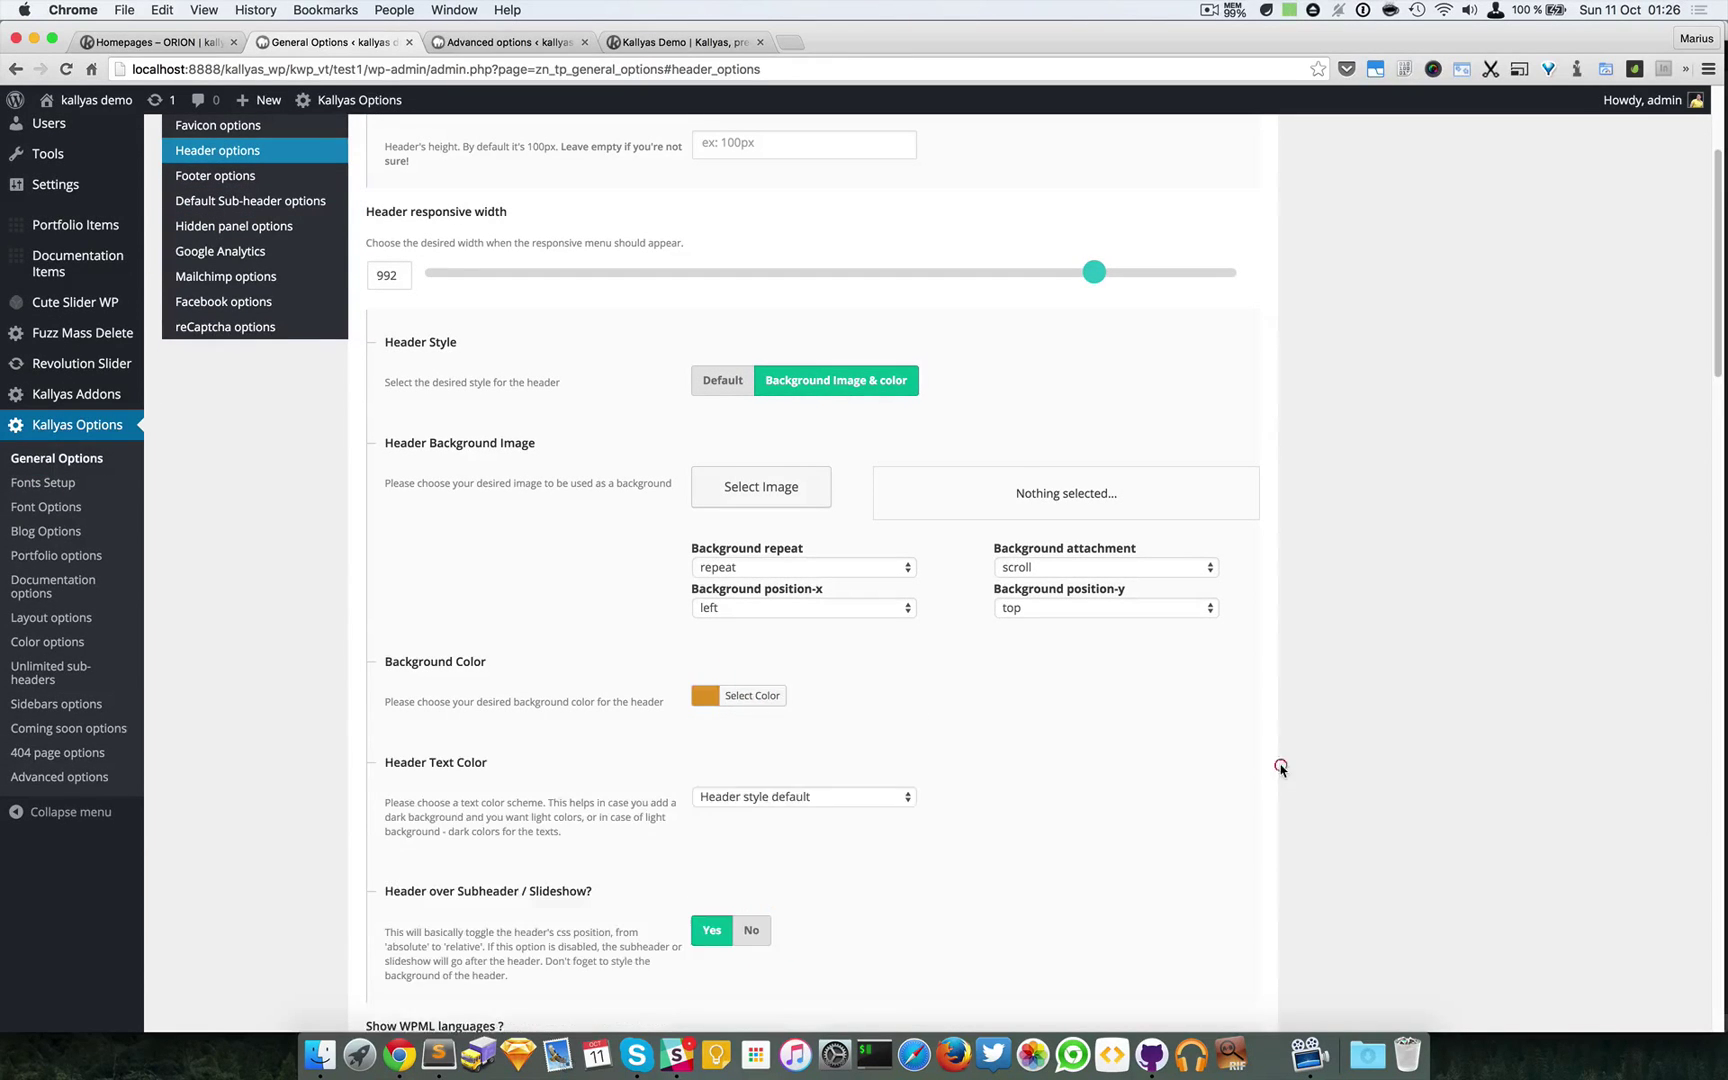
Change the header background color to the blue palette preset
scroll(1281, 770, down, 1)
click(749, 643)
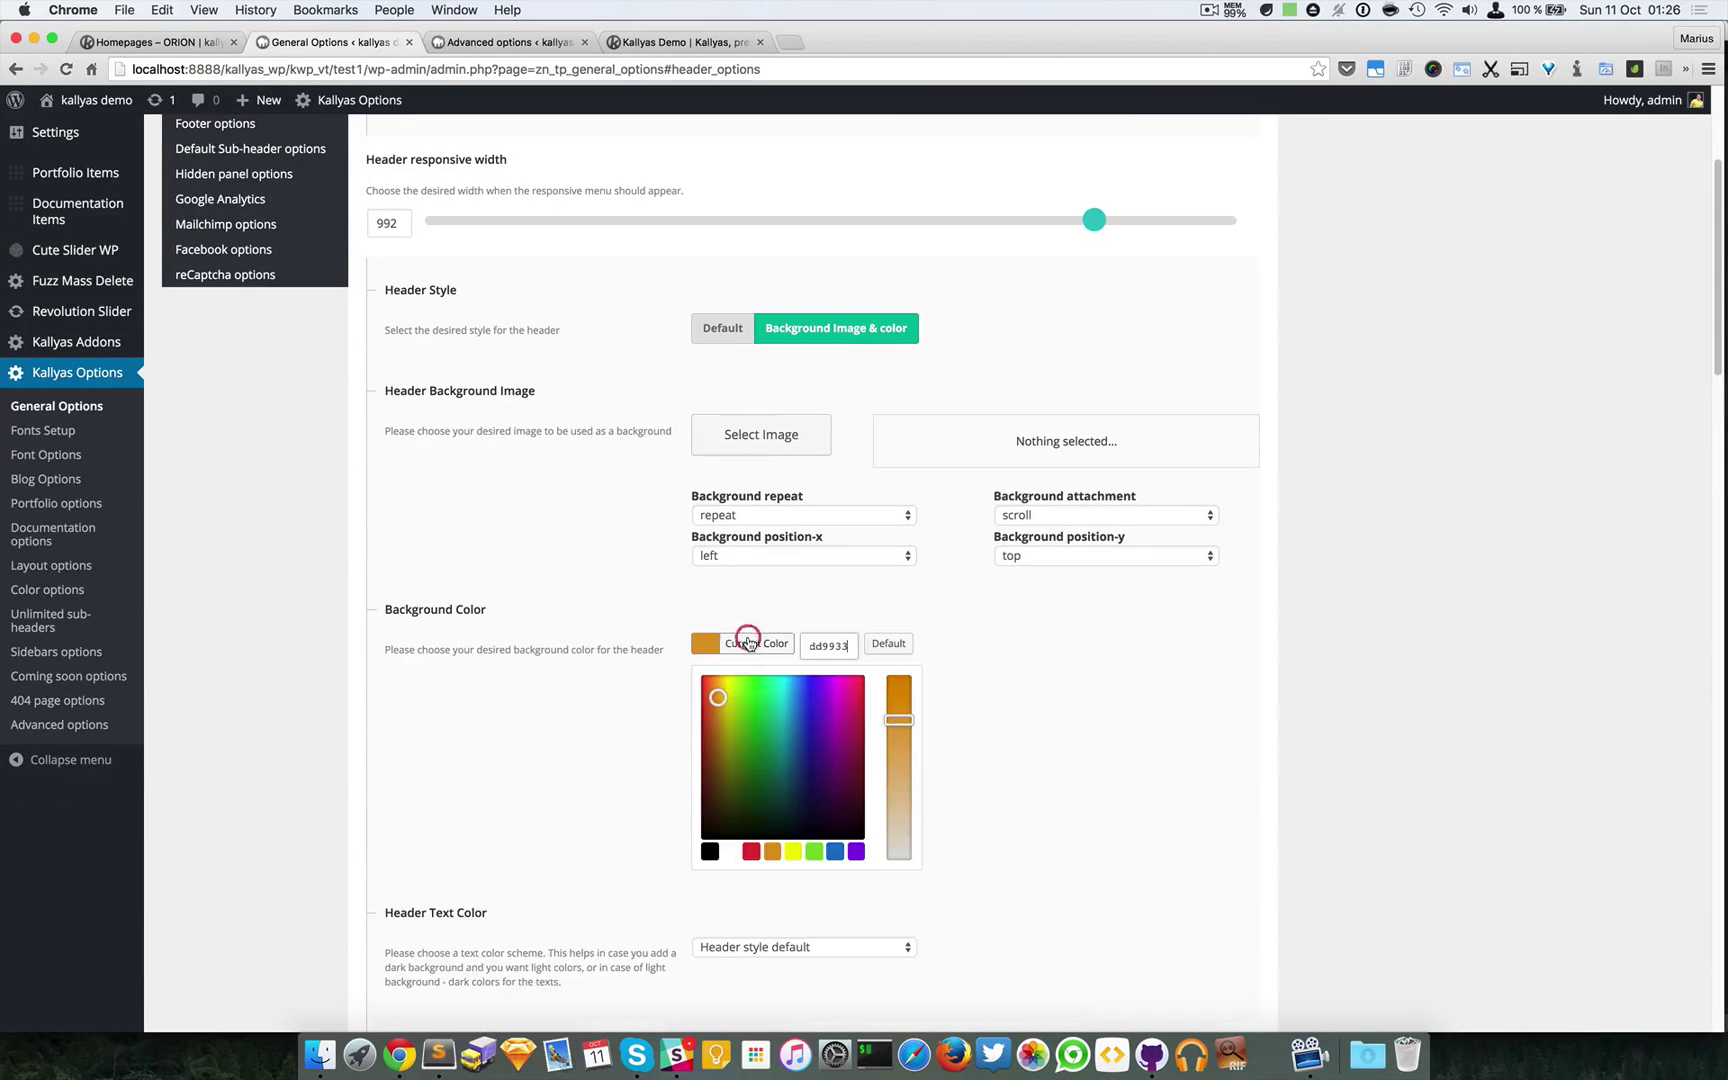
scroll(796, 738, down, 1)
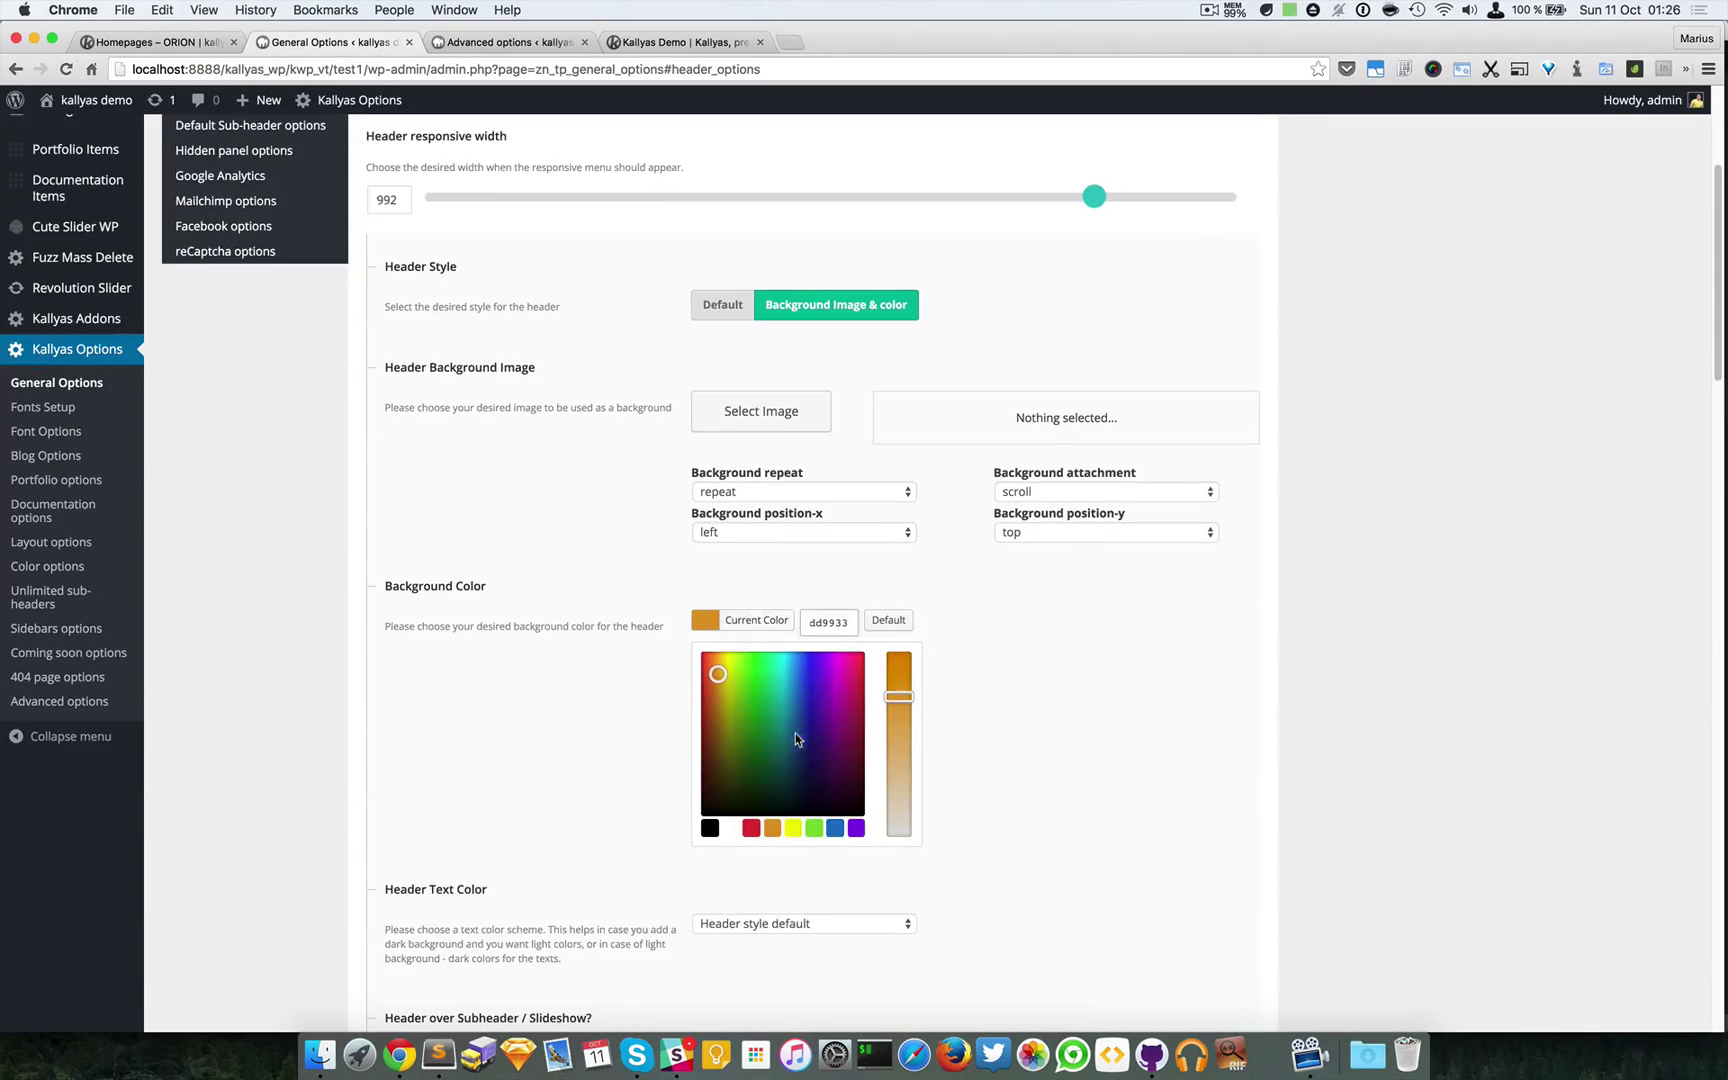
click(835, 828)
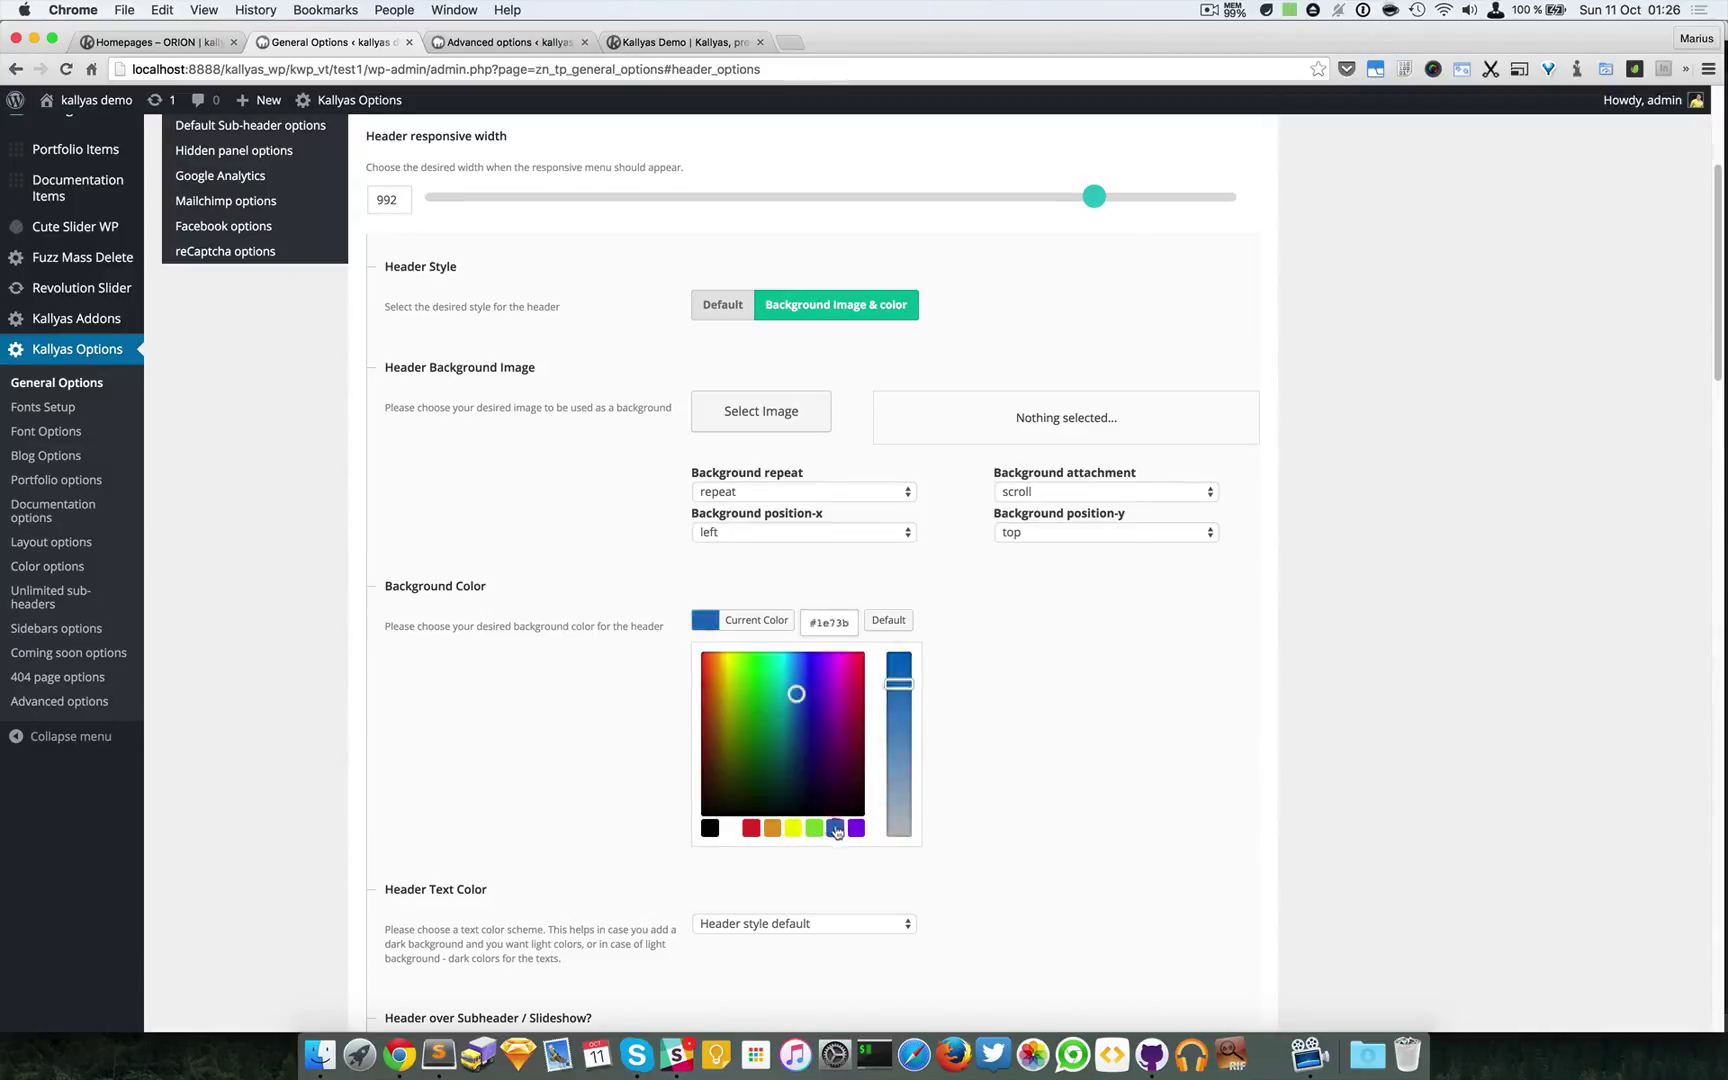
click(1272, 734)
Save the header options and reload the Orion homepage to check the header background
scroll(1365, 337, up, 6)
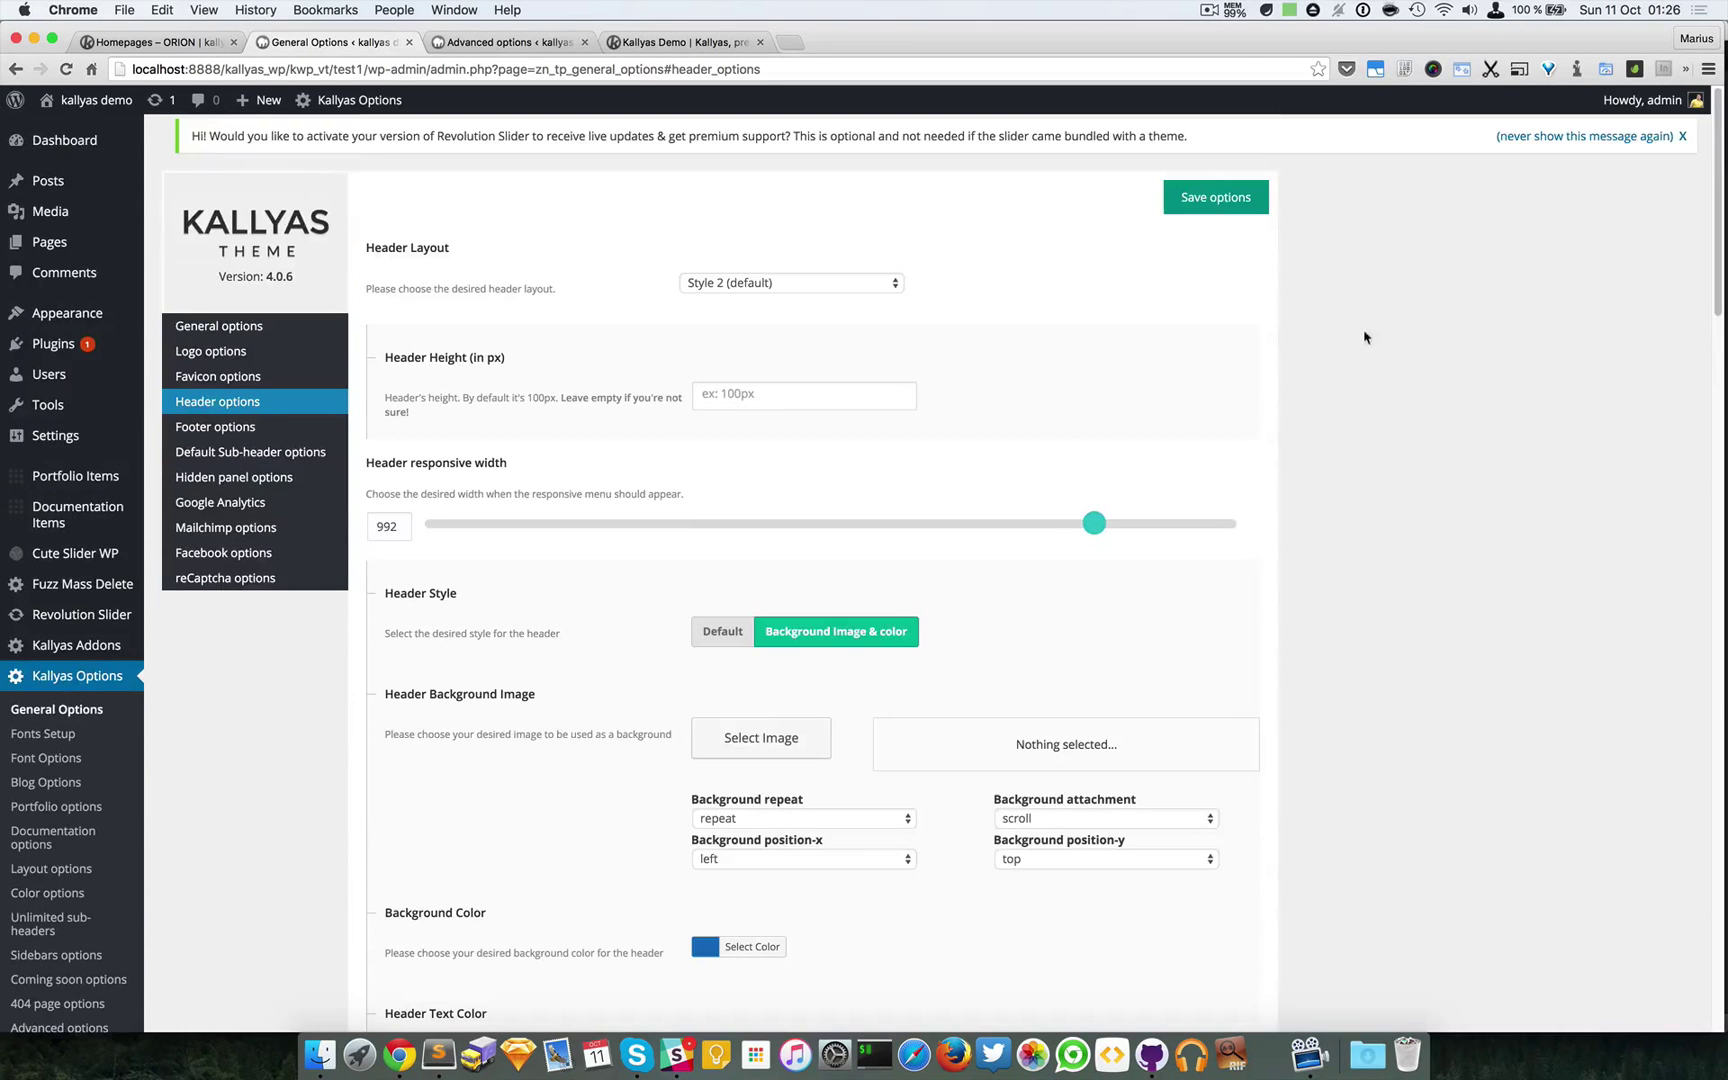
click(1210, 190)
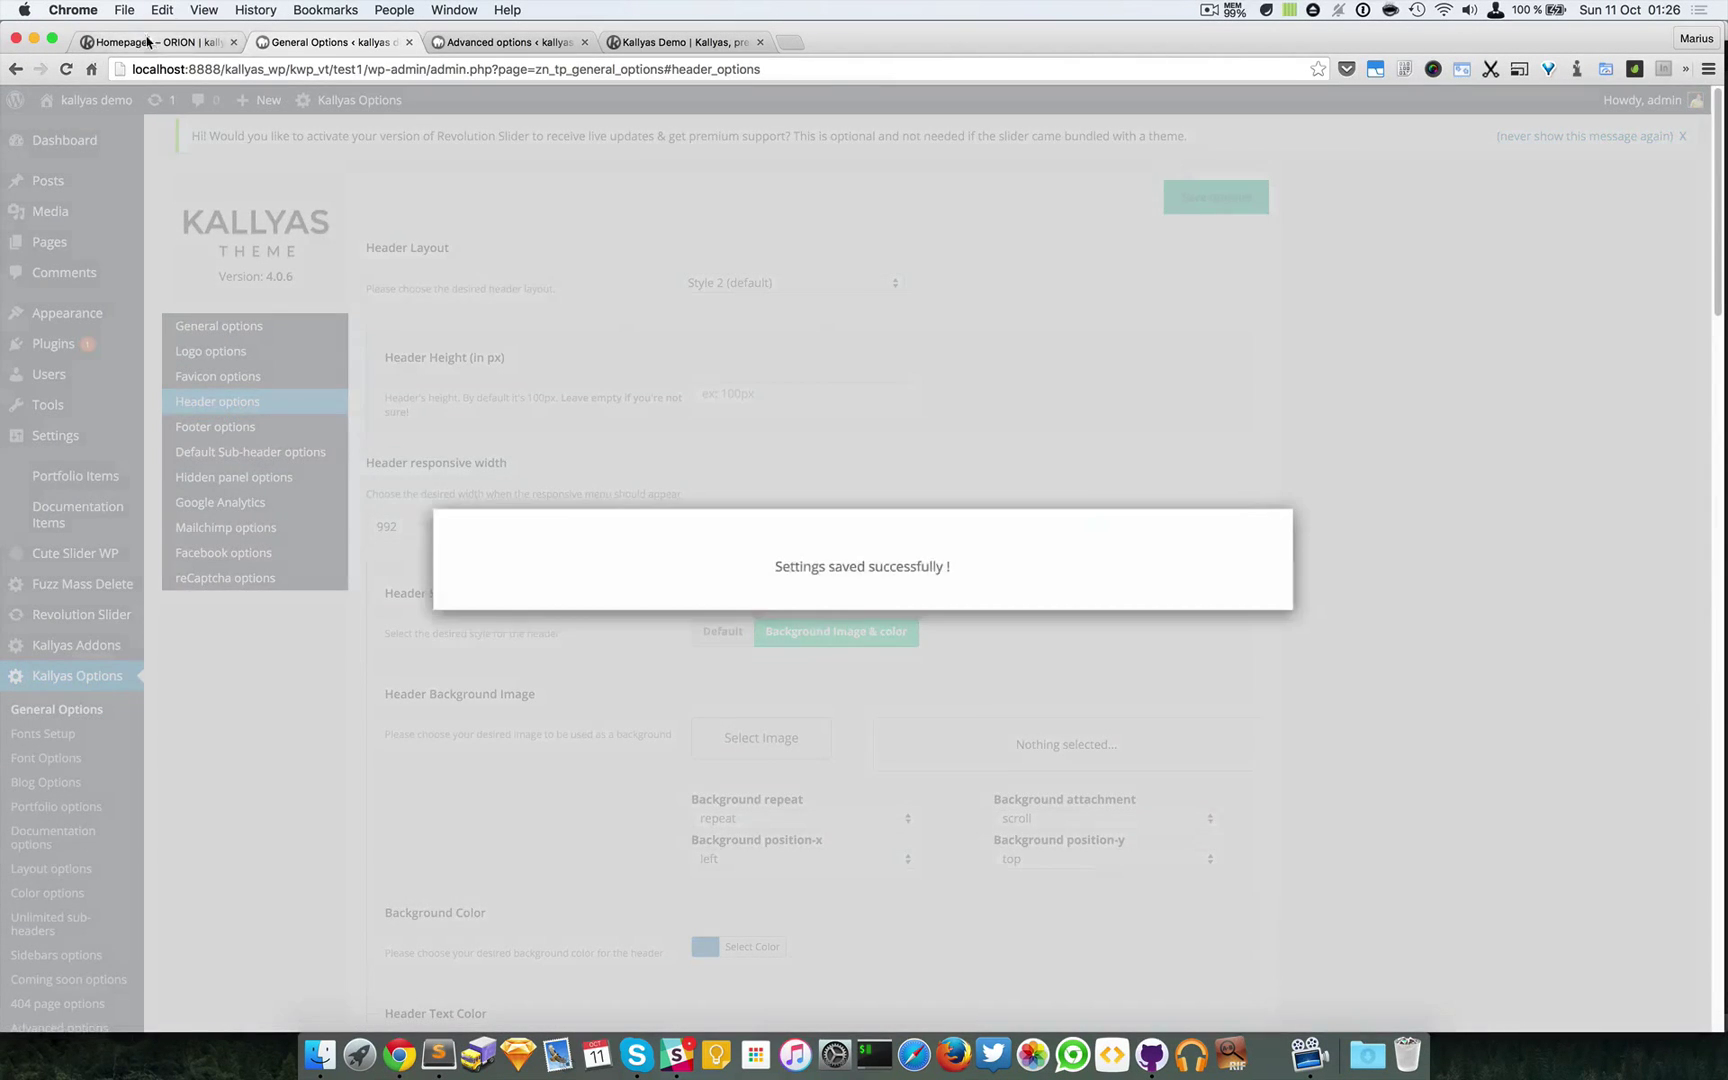
click(110, 42)
click(66, 68)
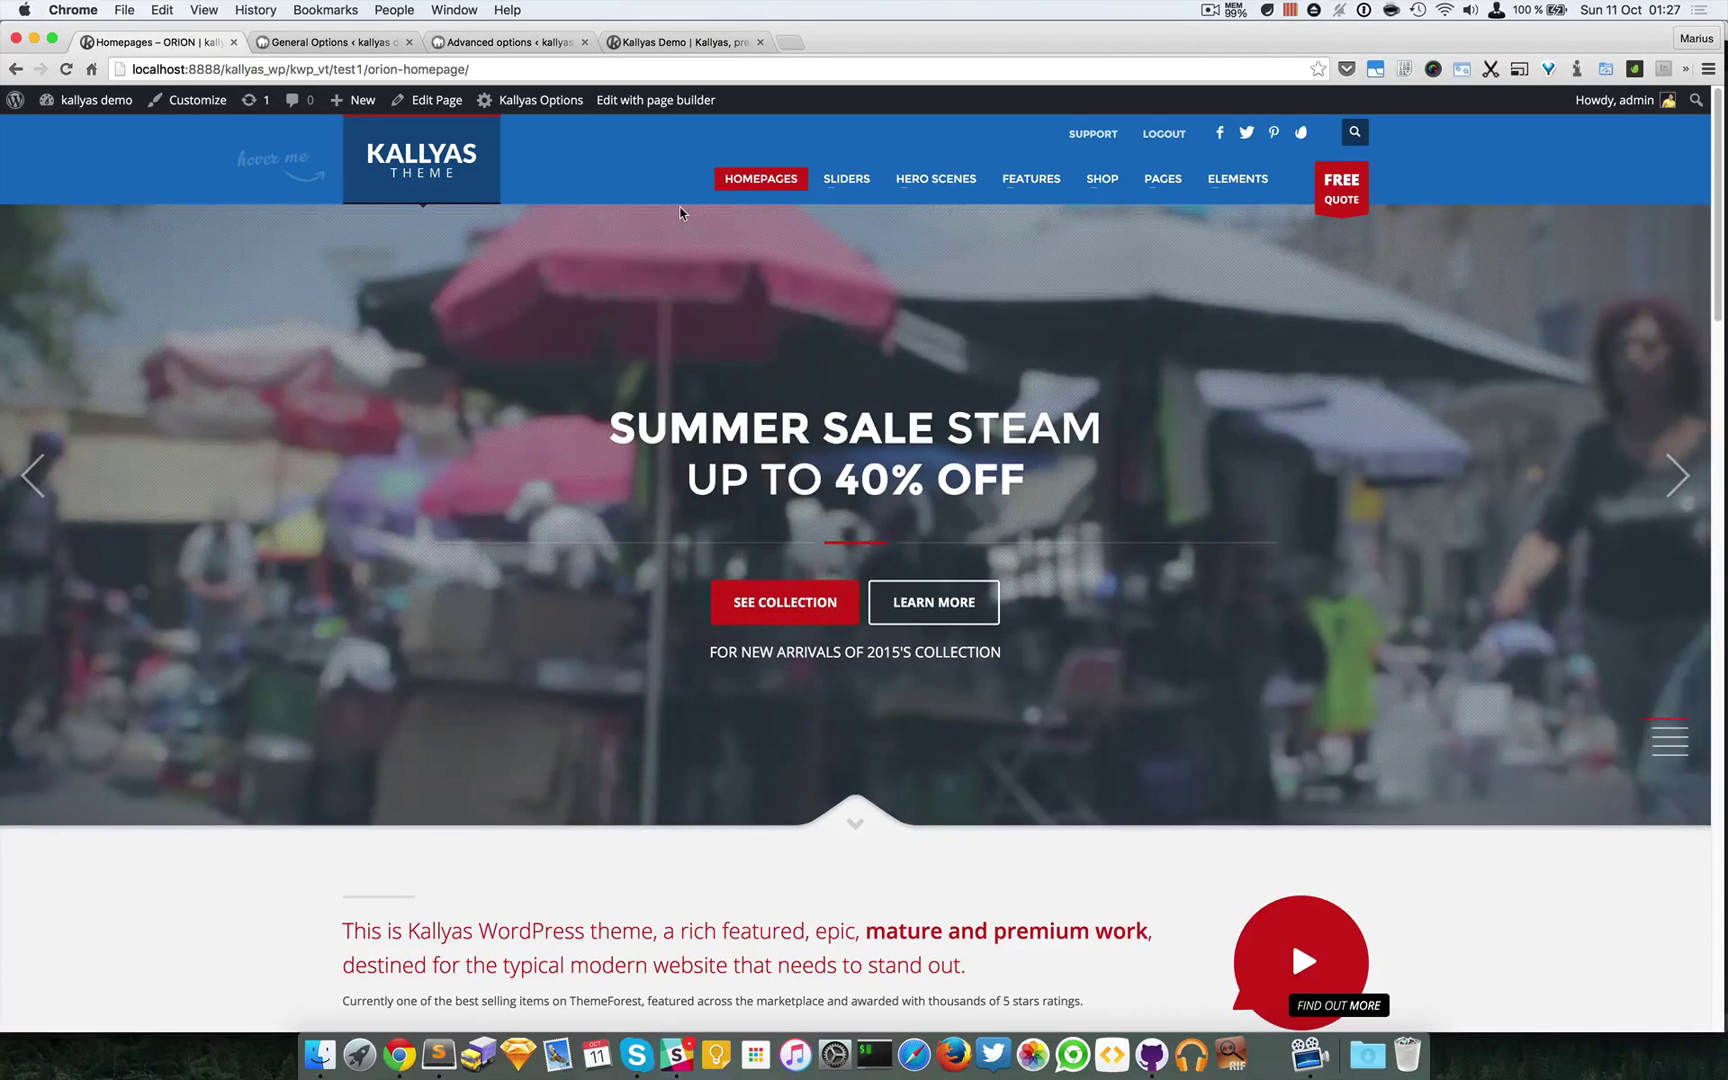
Set Header over Subheader / Slideshow to No in the header options and save them
click(340, 41)
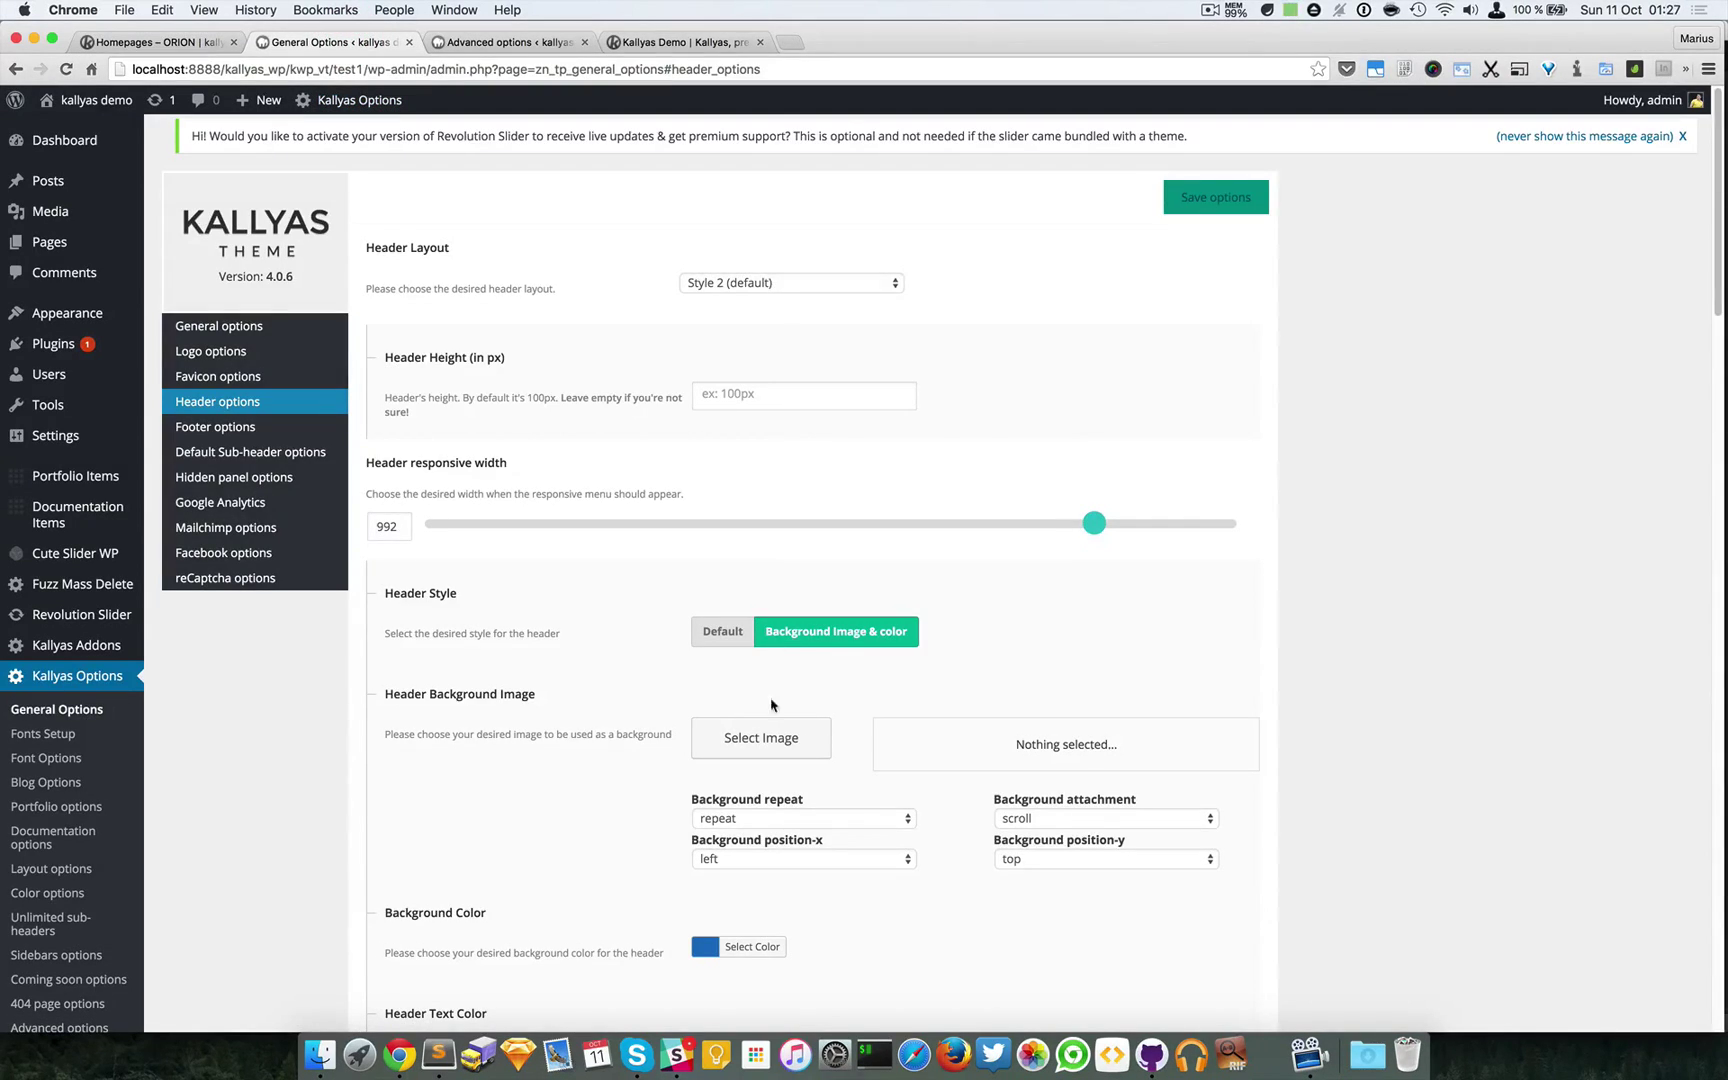
scroll(758, 790, down, 5)
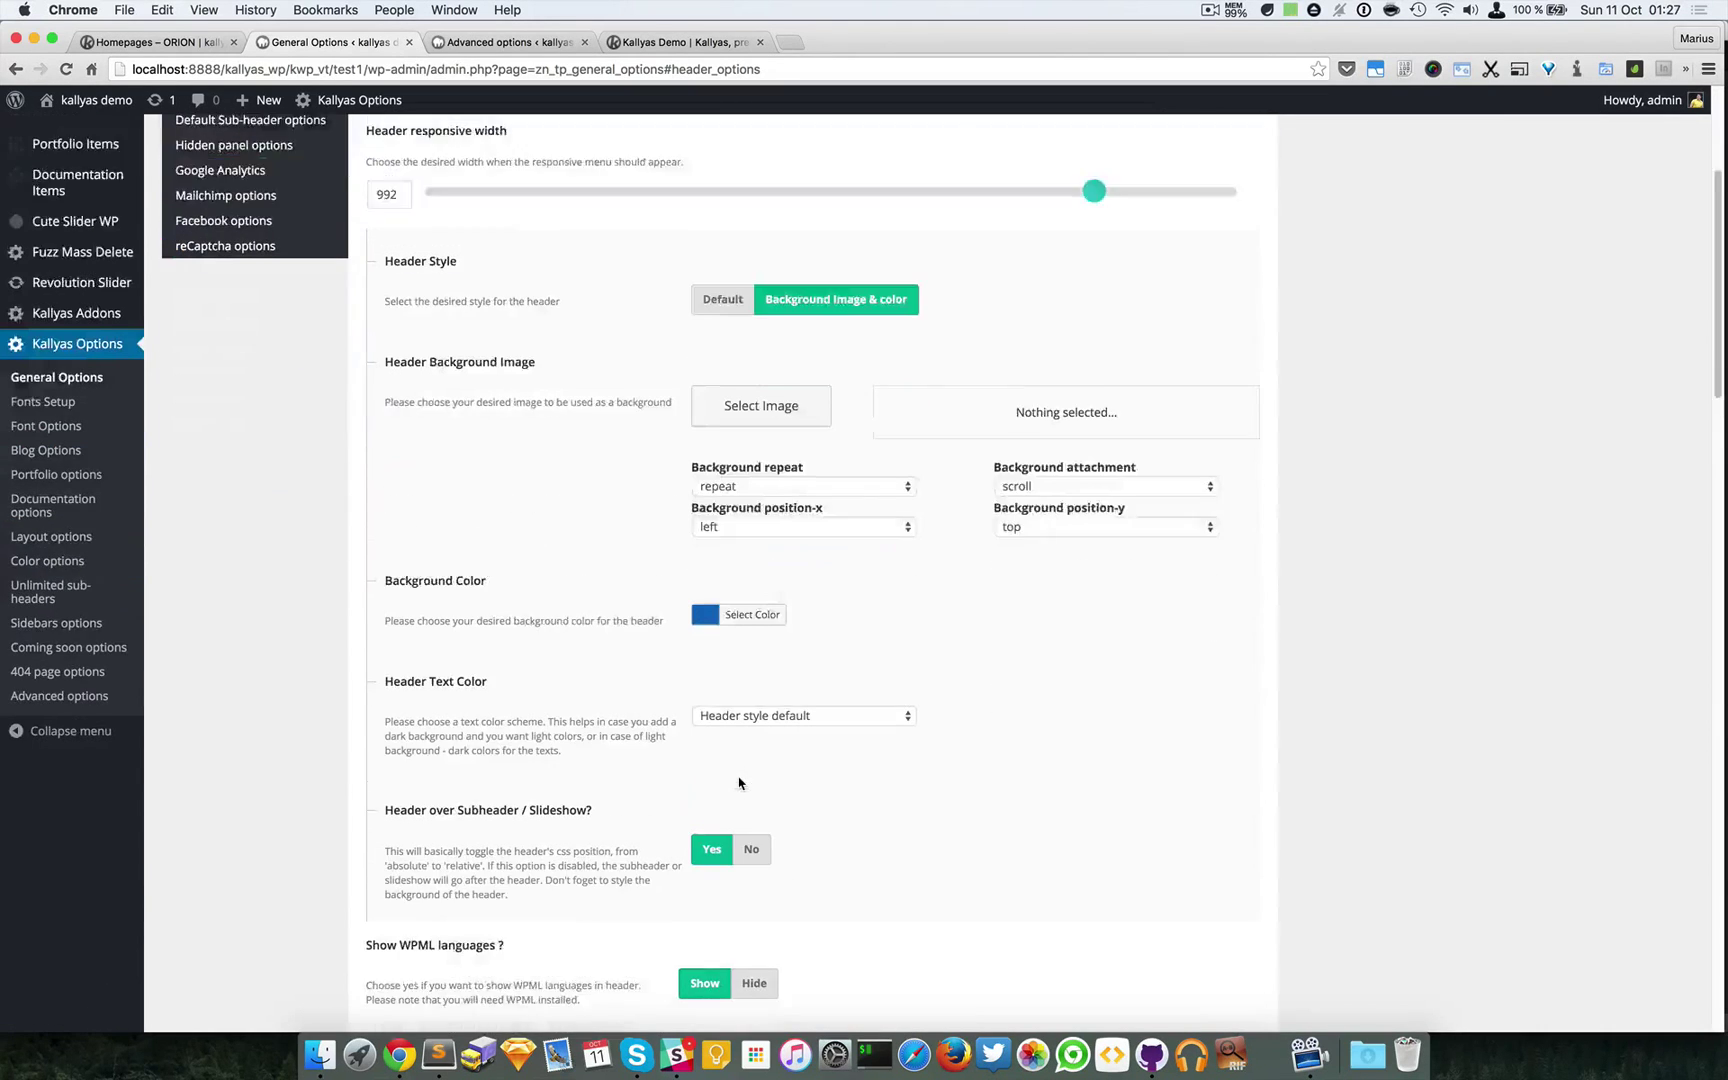
click(757, 758)
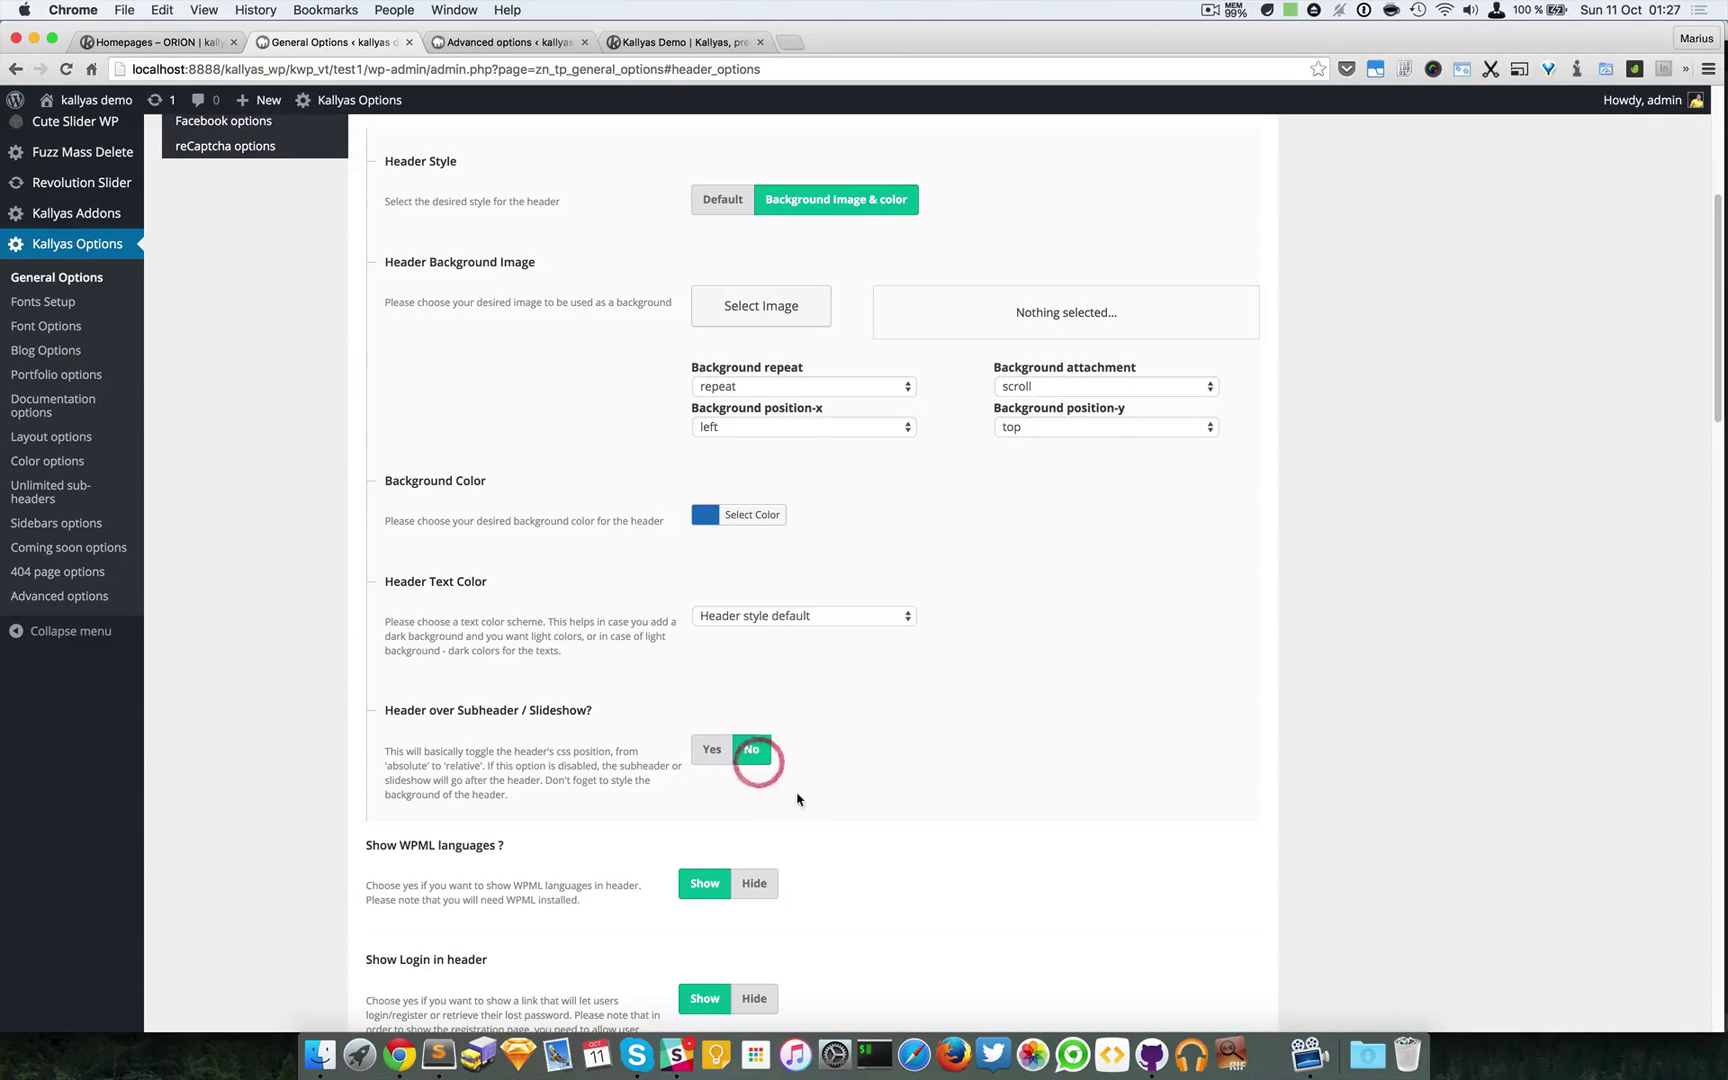
scroll(1198, 681, up, 5)
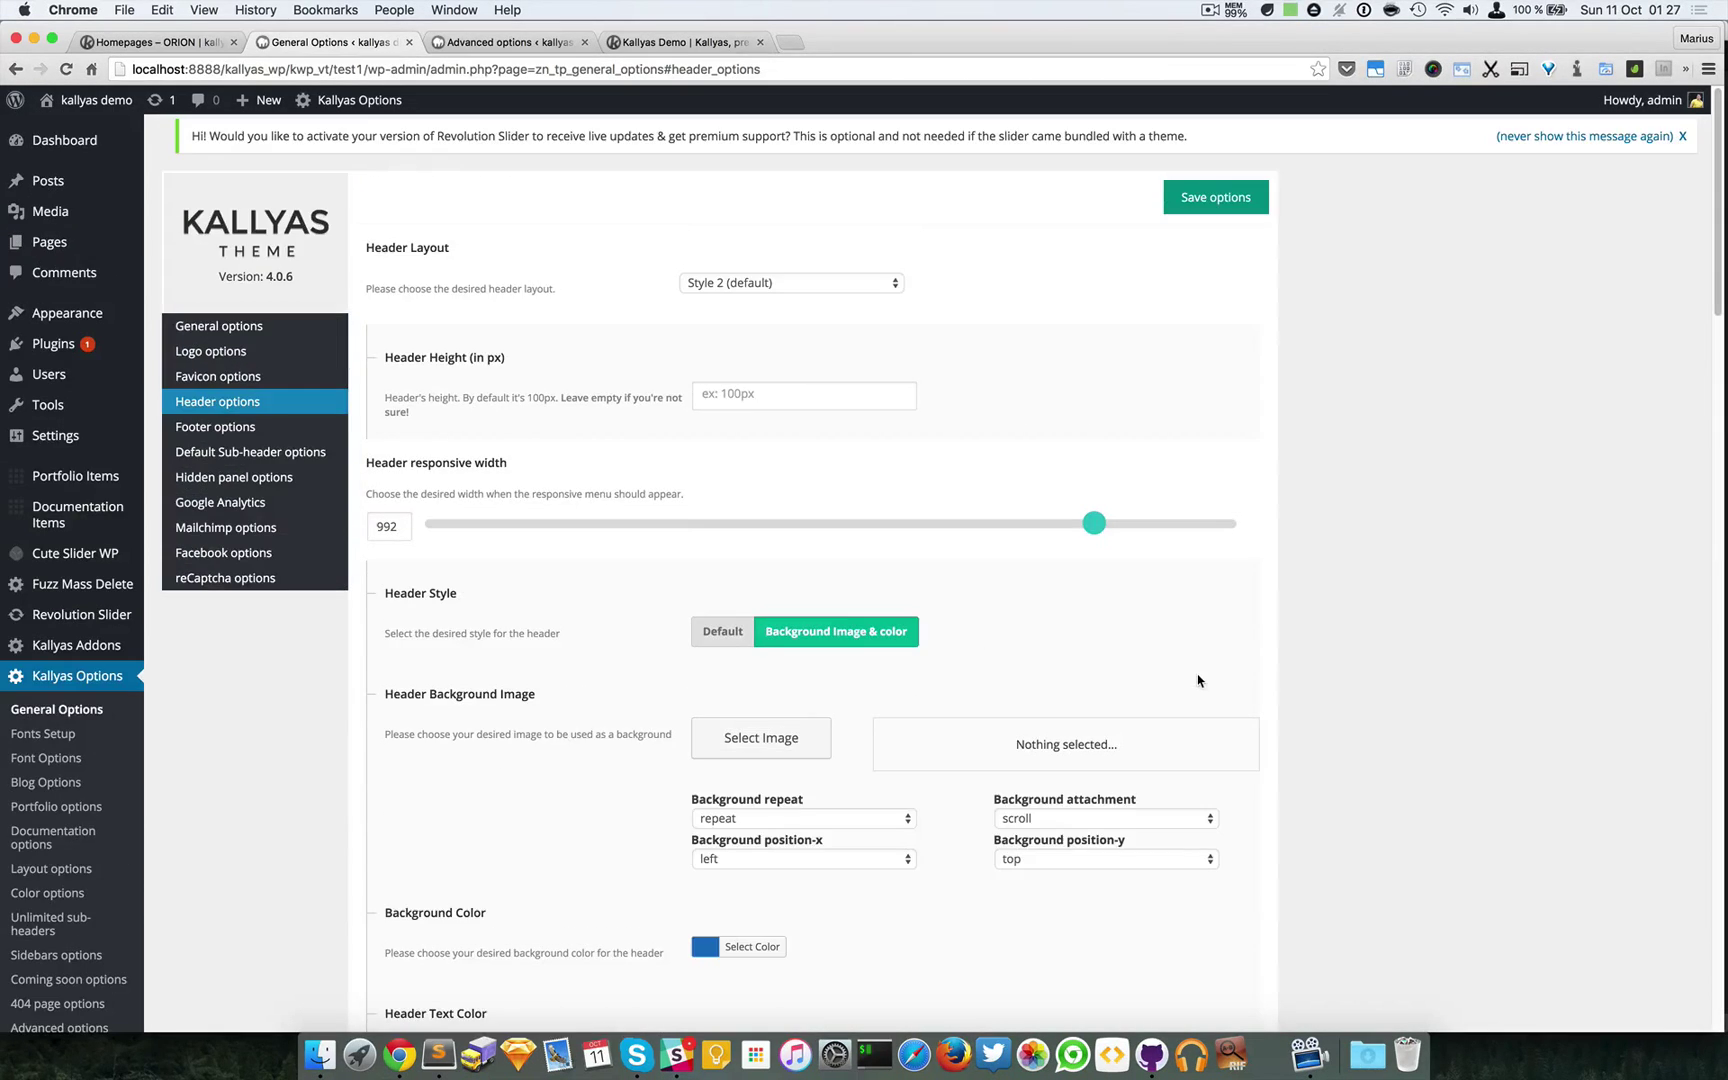
click(1216, 198)
Reload the Orion homepage and check how the header sits relative to the slideshow
click(172, 41)
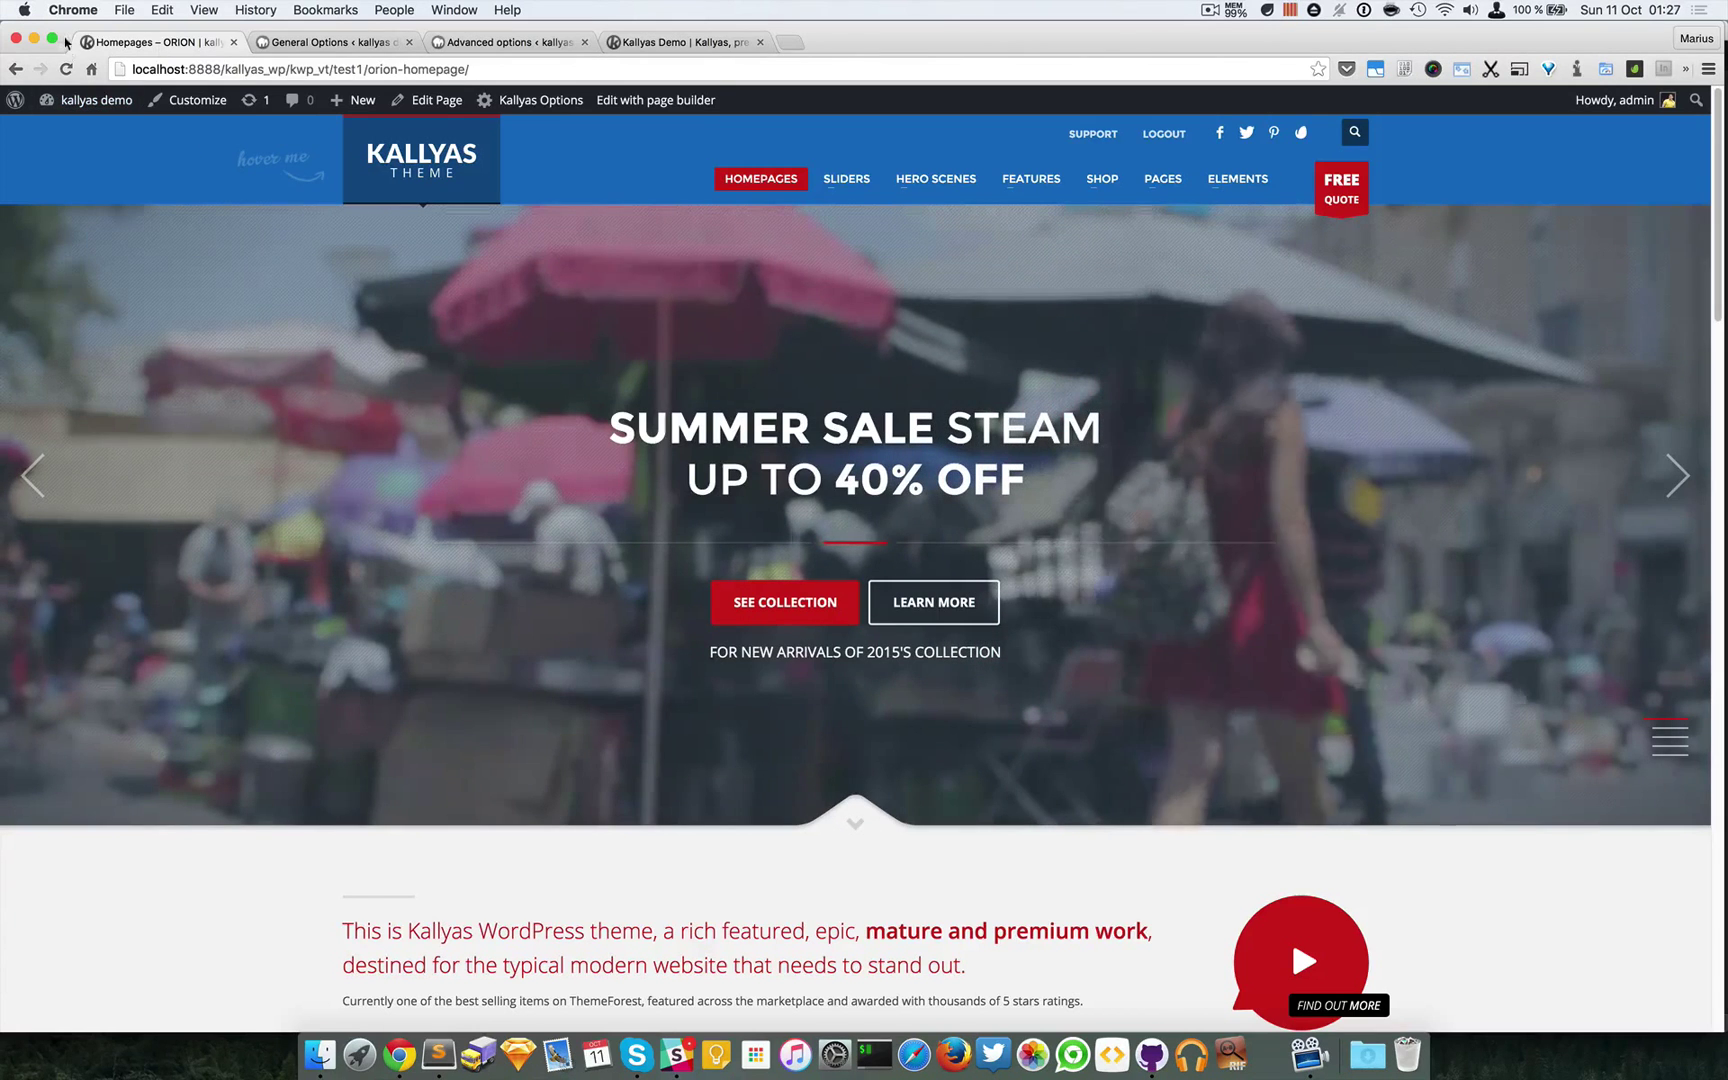
click(66, 69)
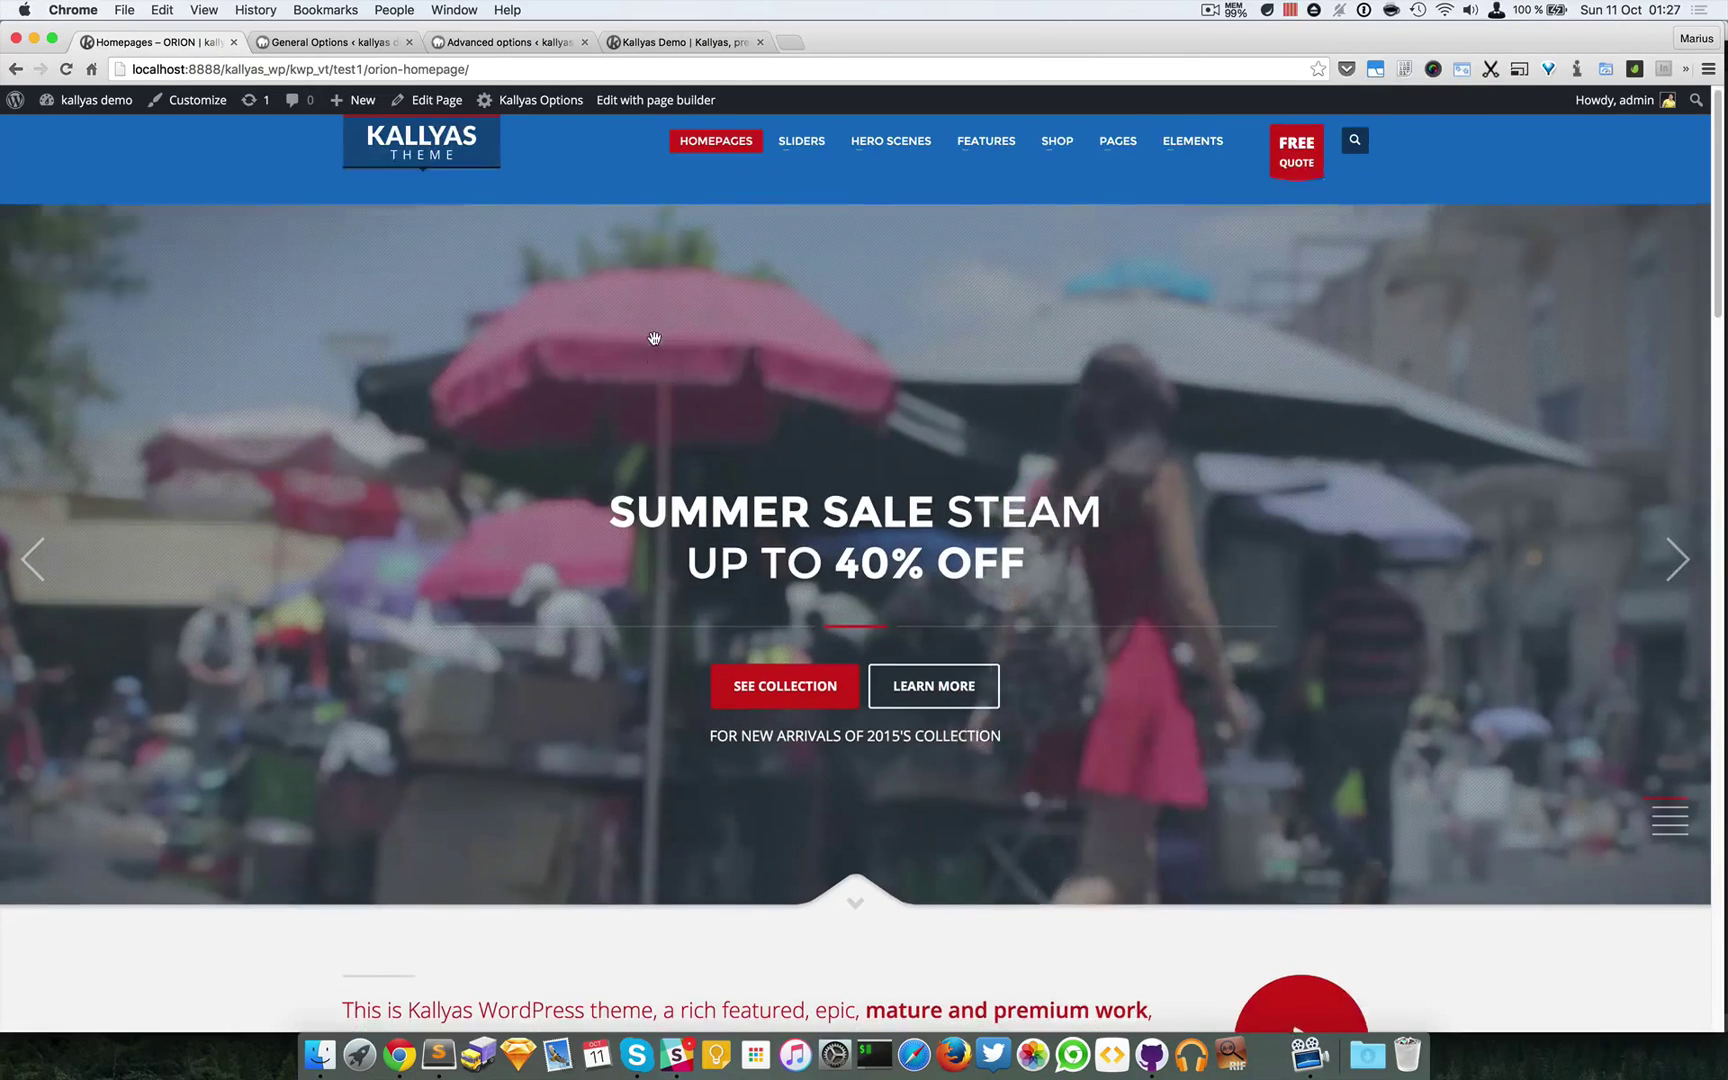
scroll(654, 338, down, 1)
scroll(654, 338, up, 1)
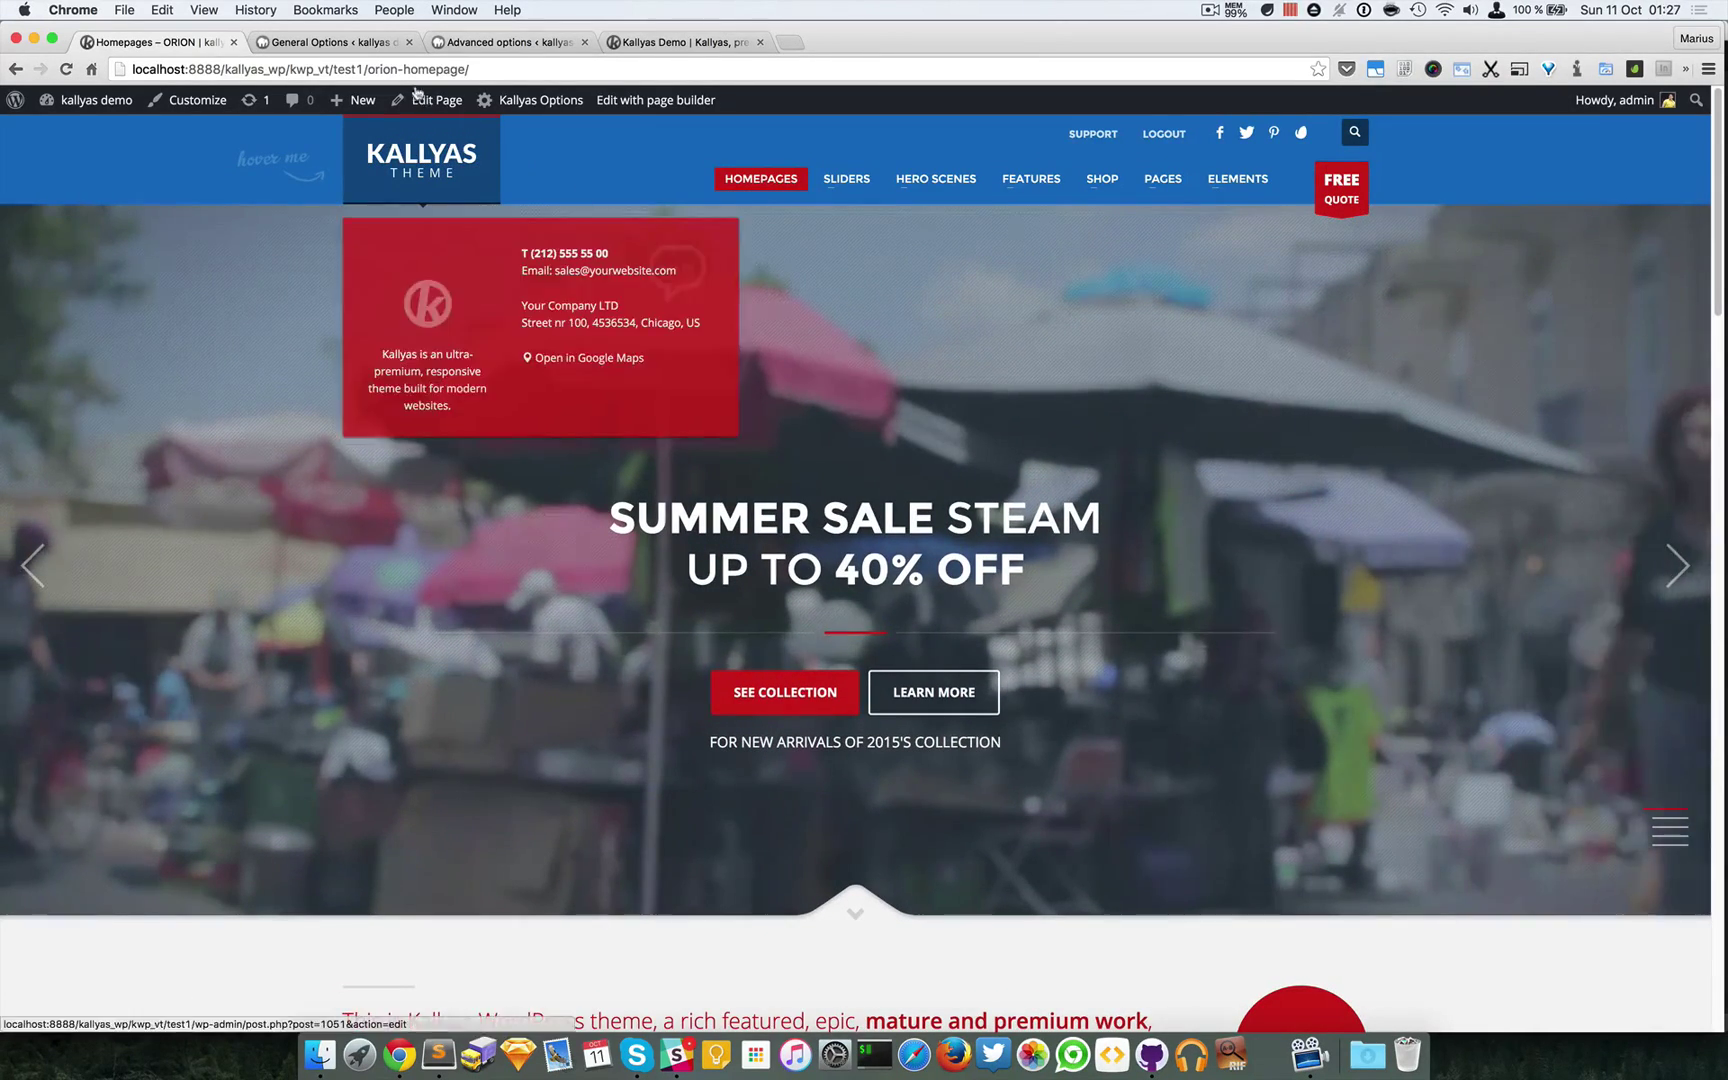
Try Style 8 (since v4.0) as the header layout in the header options
click(353, 42)
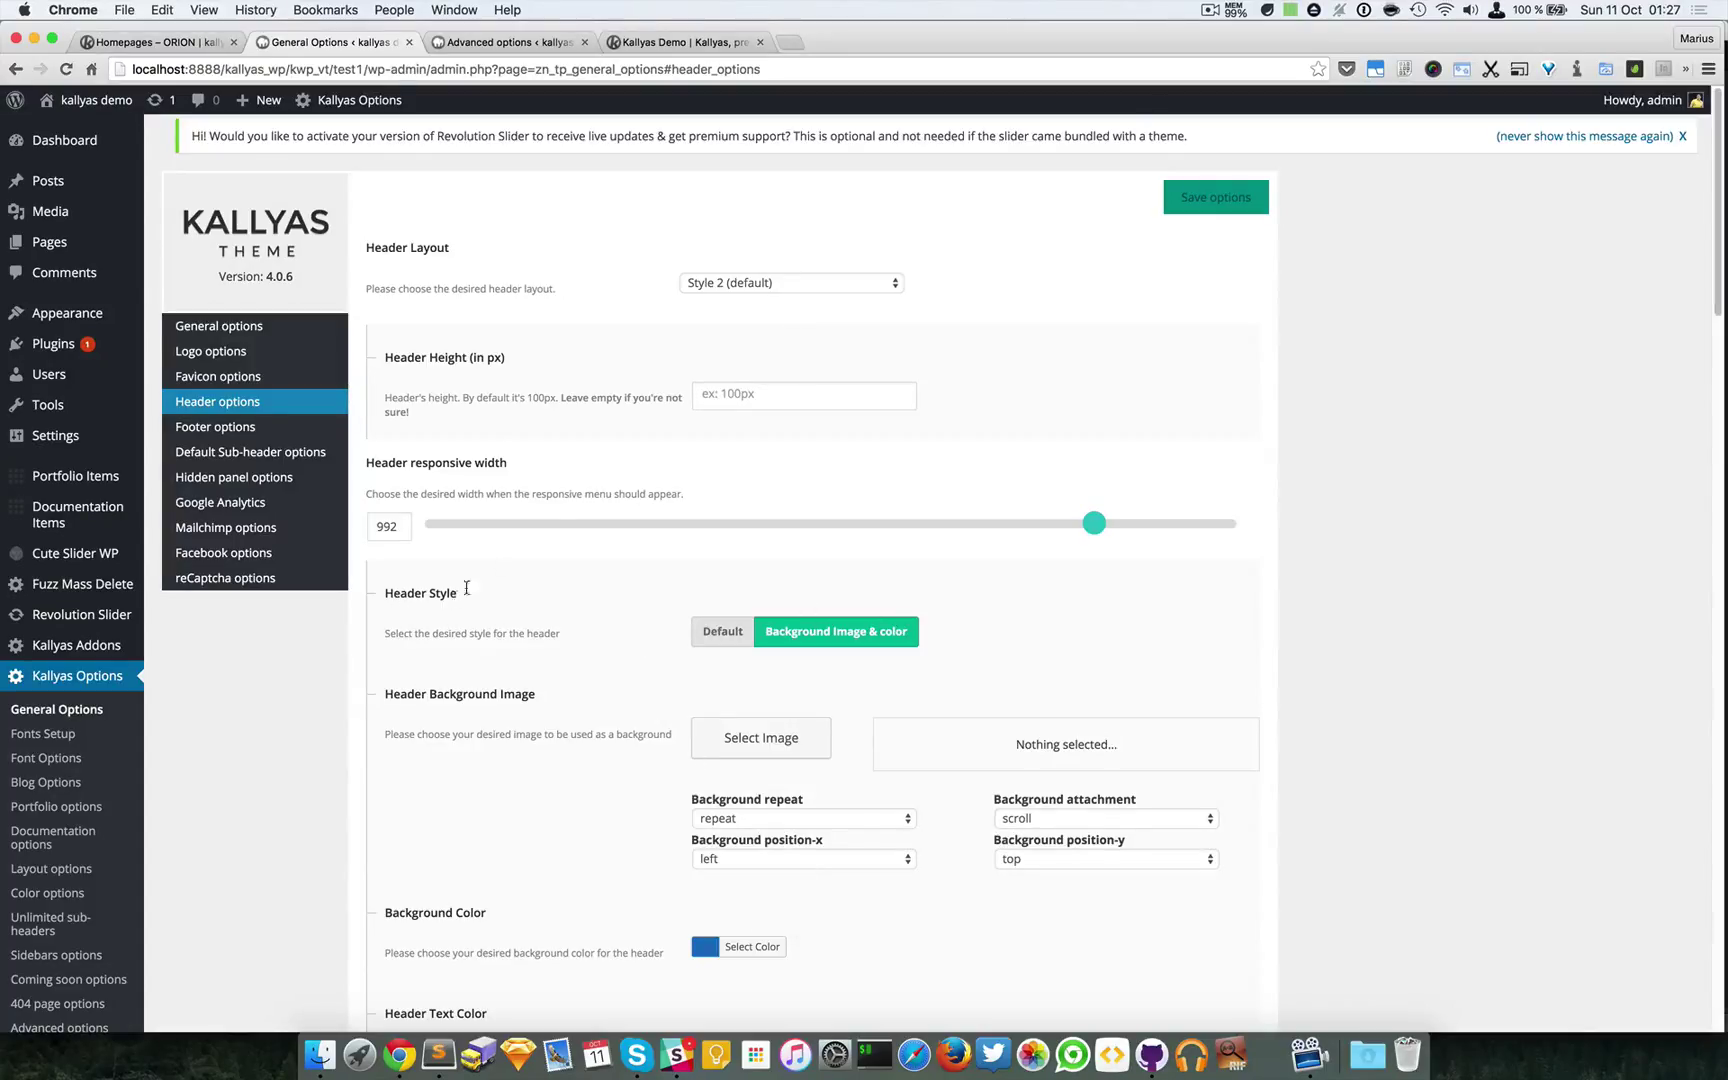
click(754, 287)
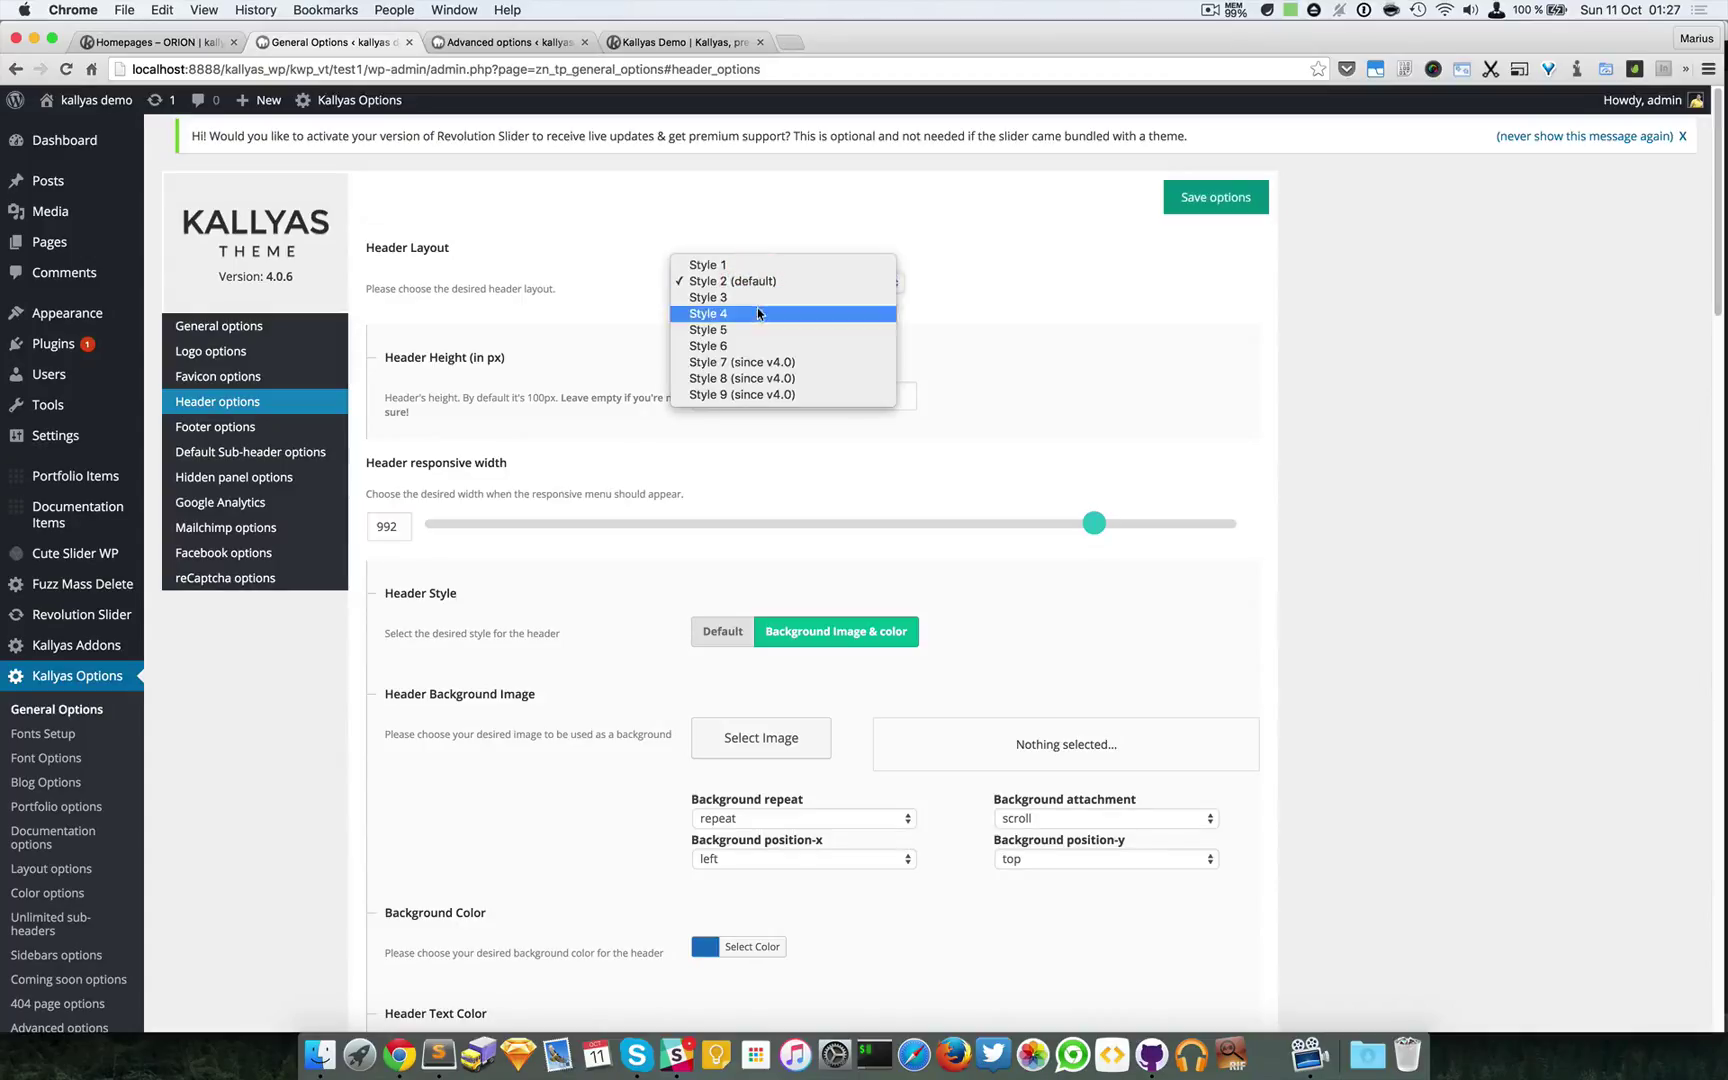
click(773, 384)
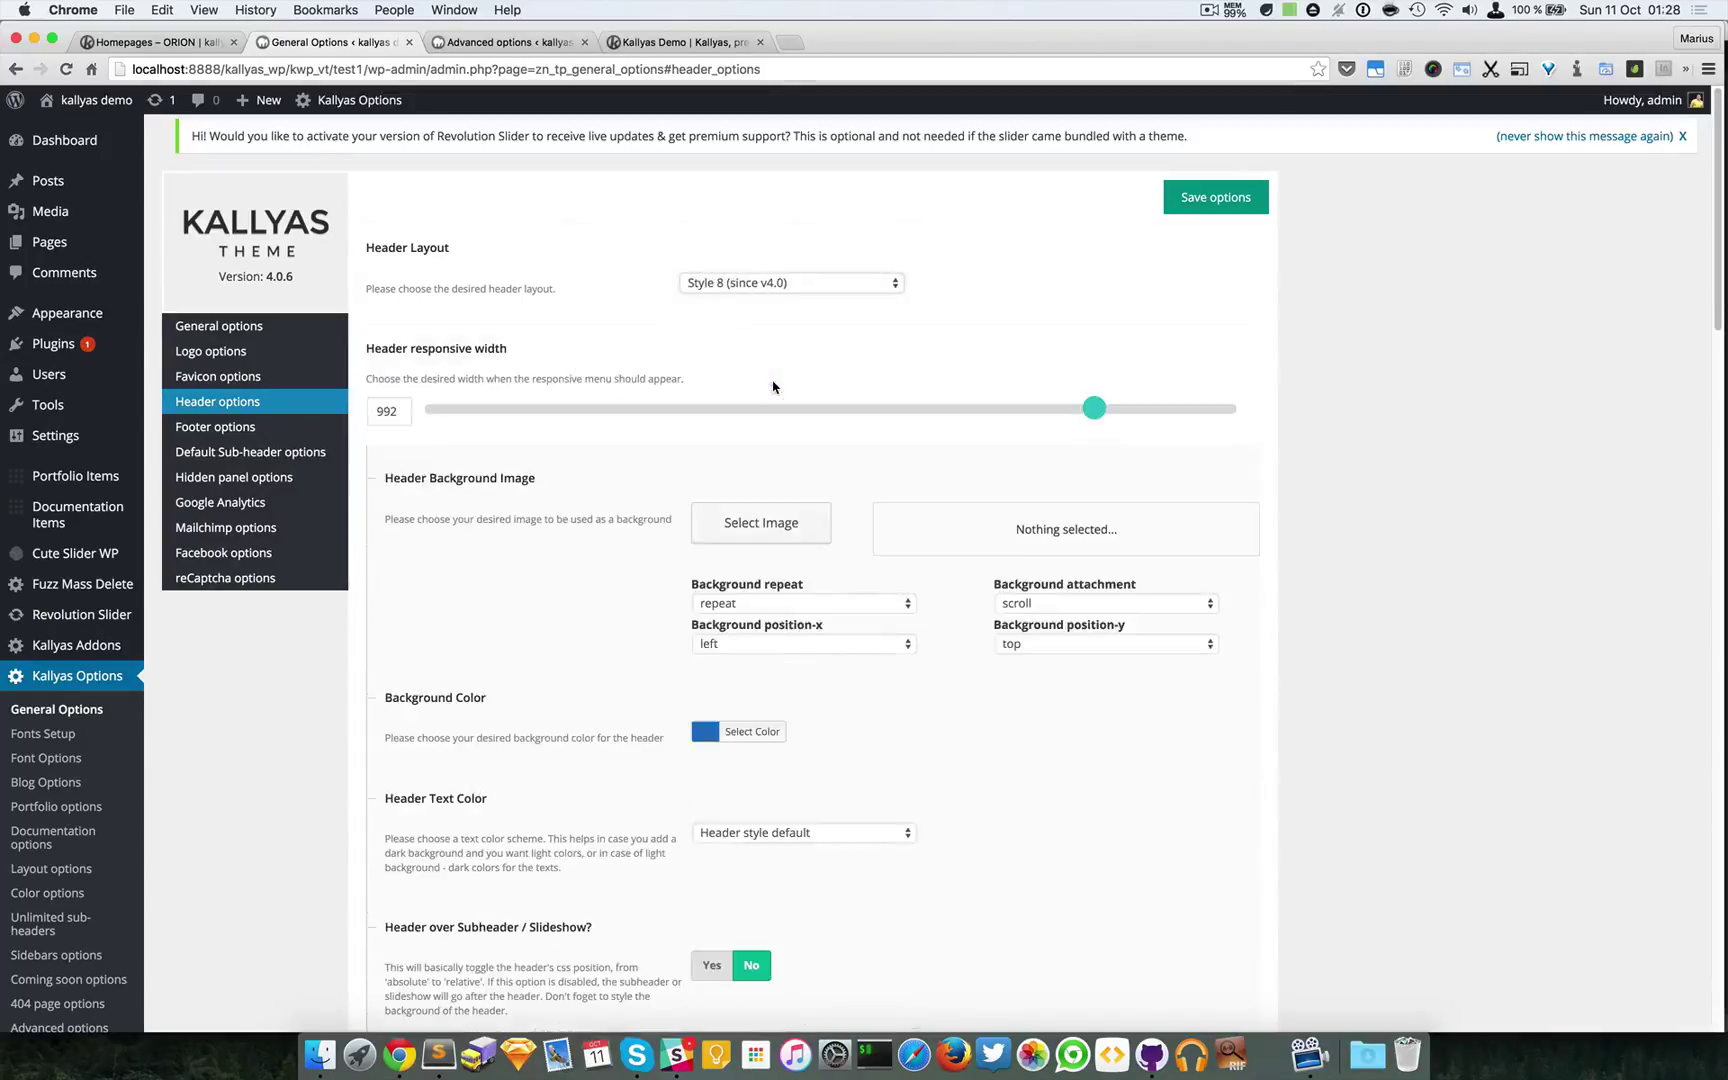
Switch the header layout to Style 6 and set the header style to Default
click(743, 284)
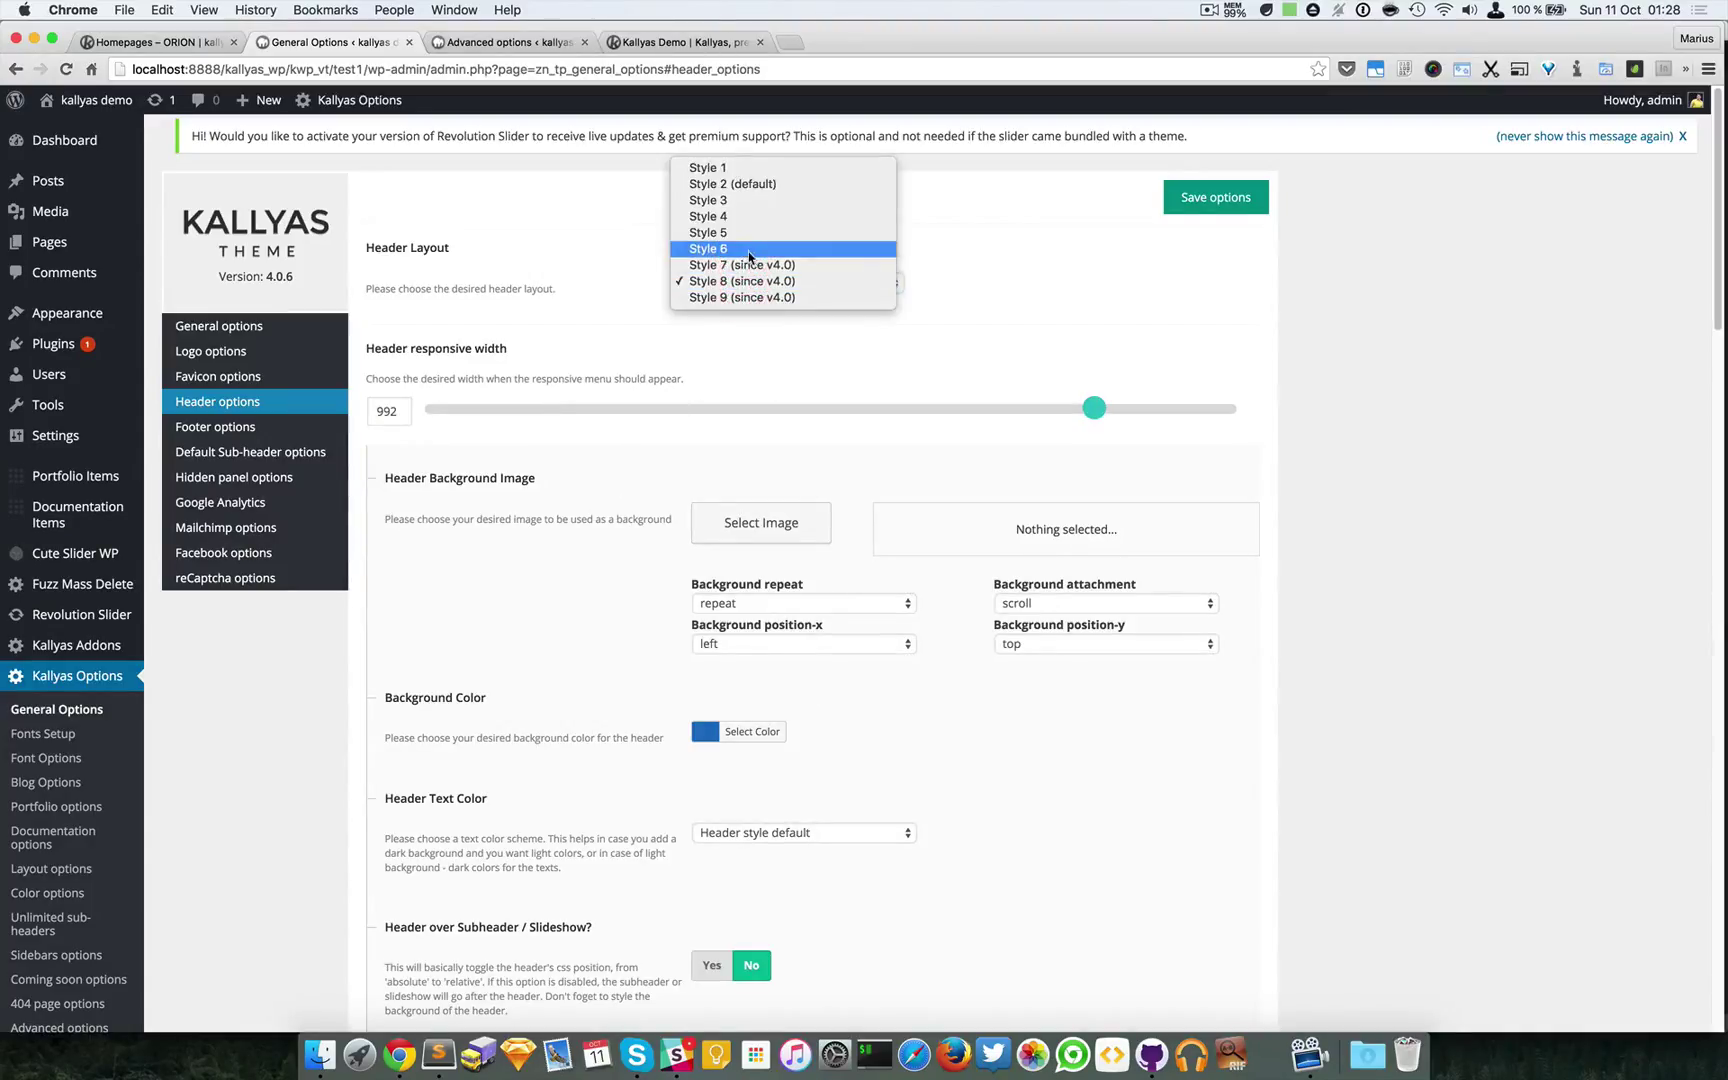
key(Escape)
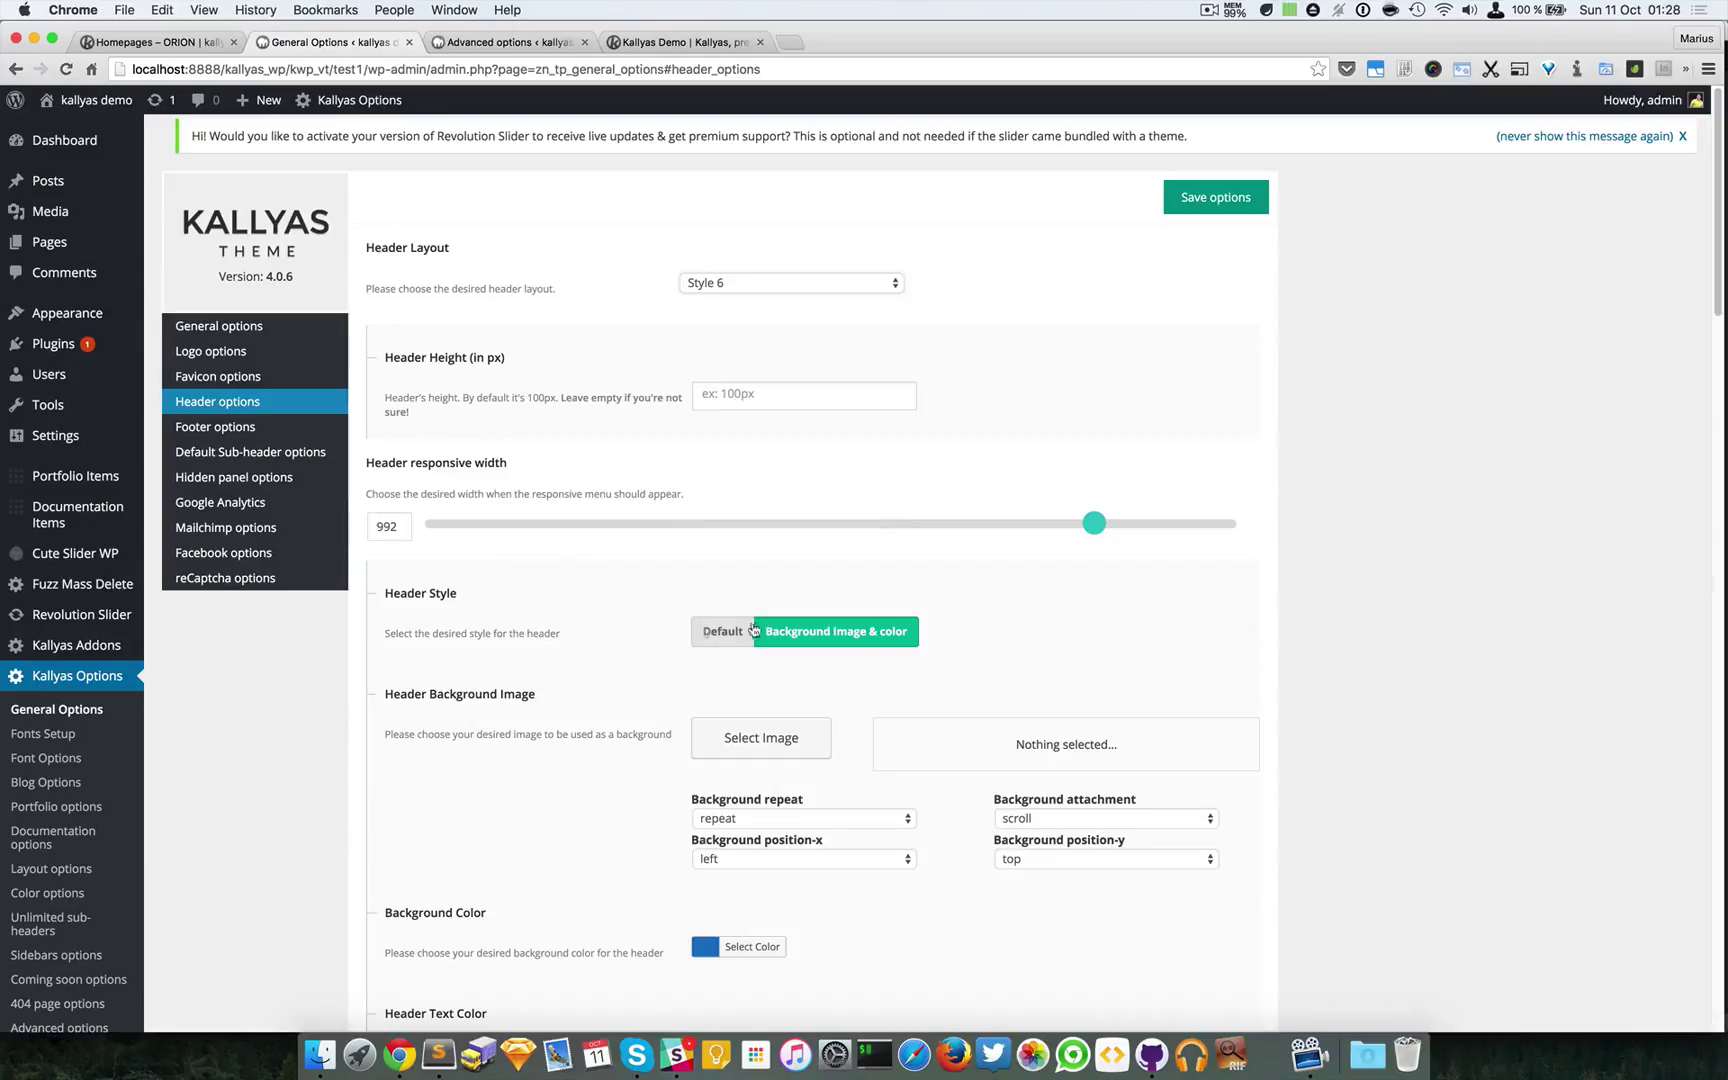
click(730, 632)
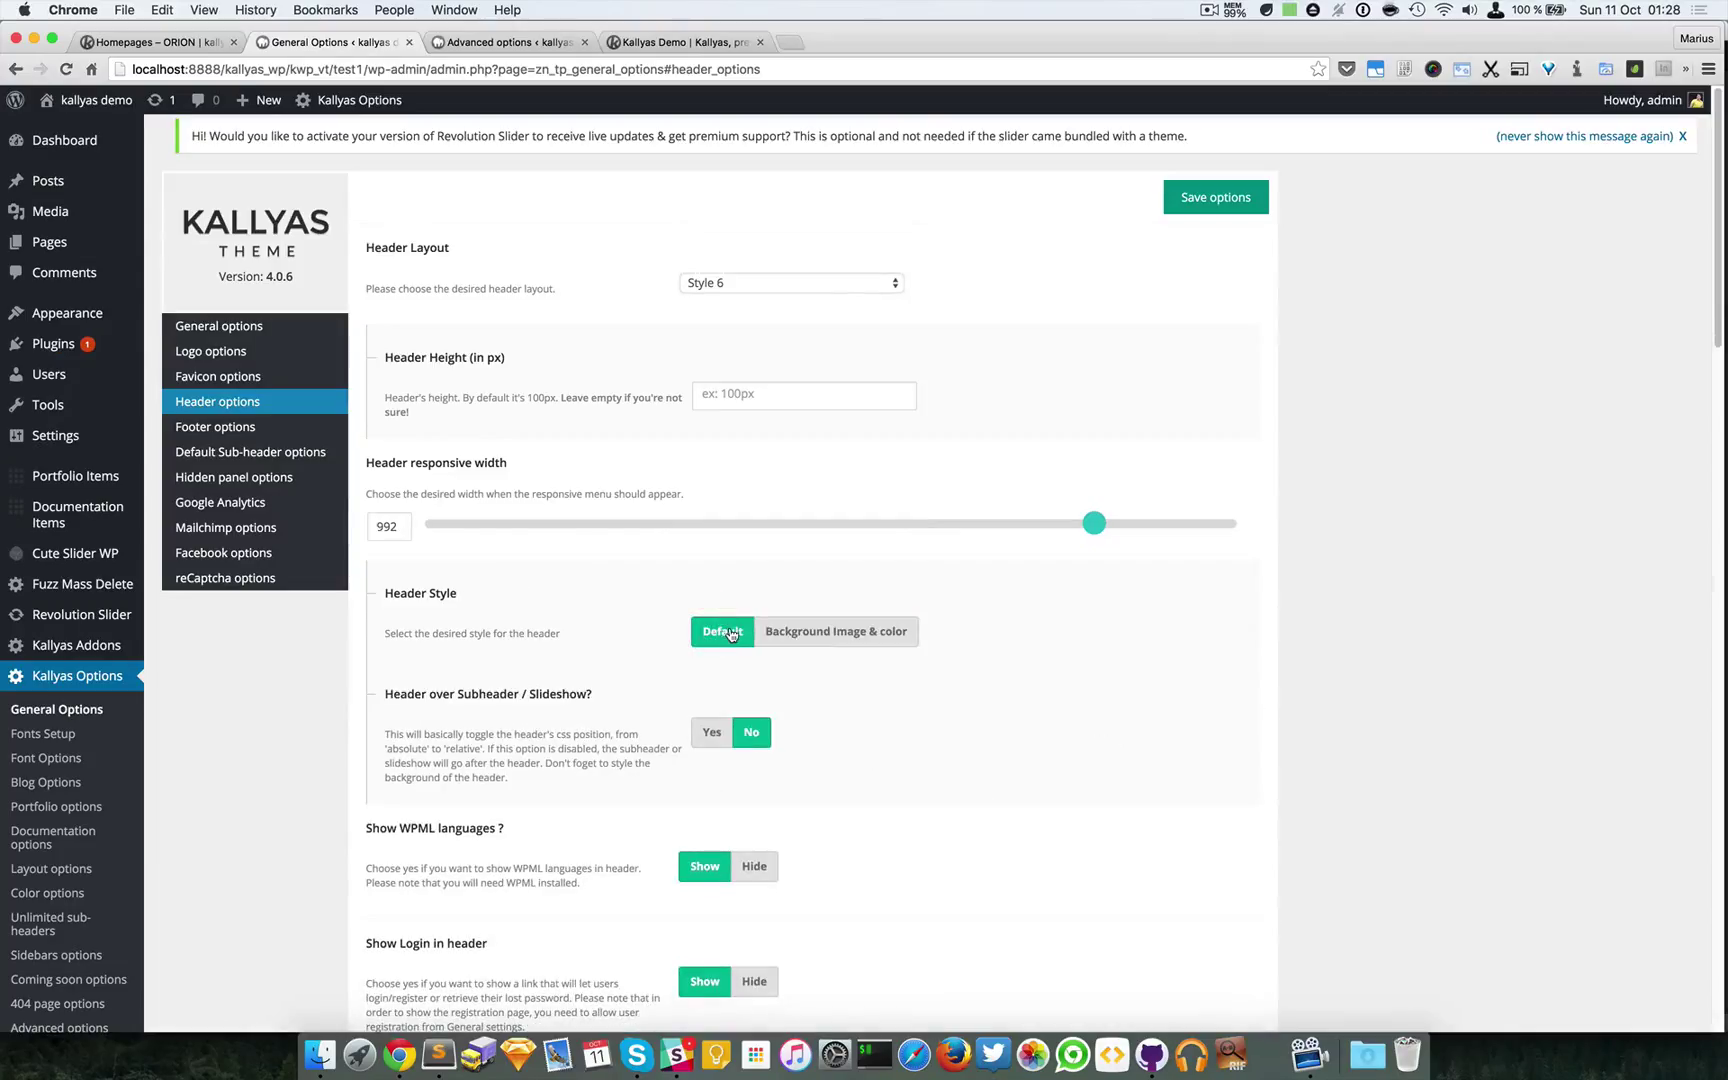
Compare the options of header layouts Style 7 and Style 8, ending on Style 9 (since v4.0)
click(772, 282)
click(781, 296)
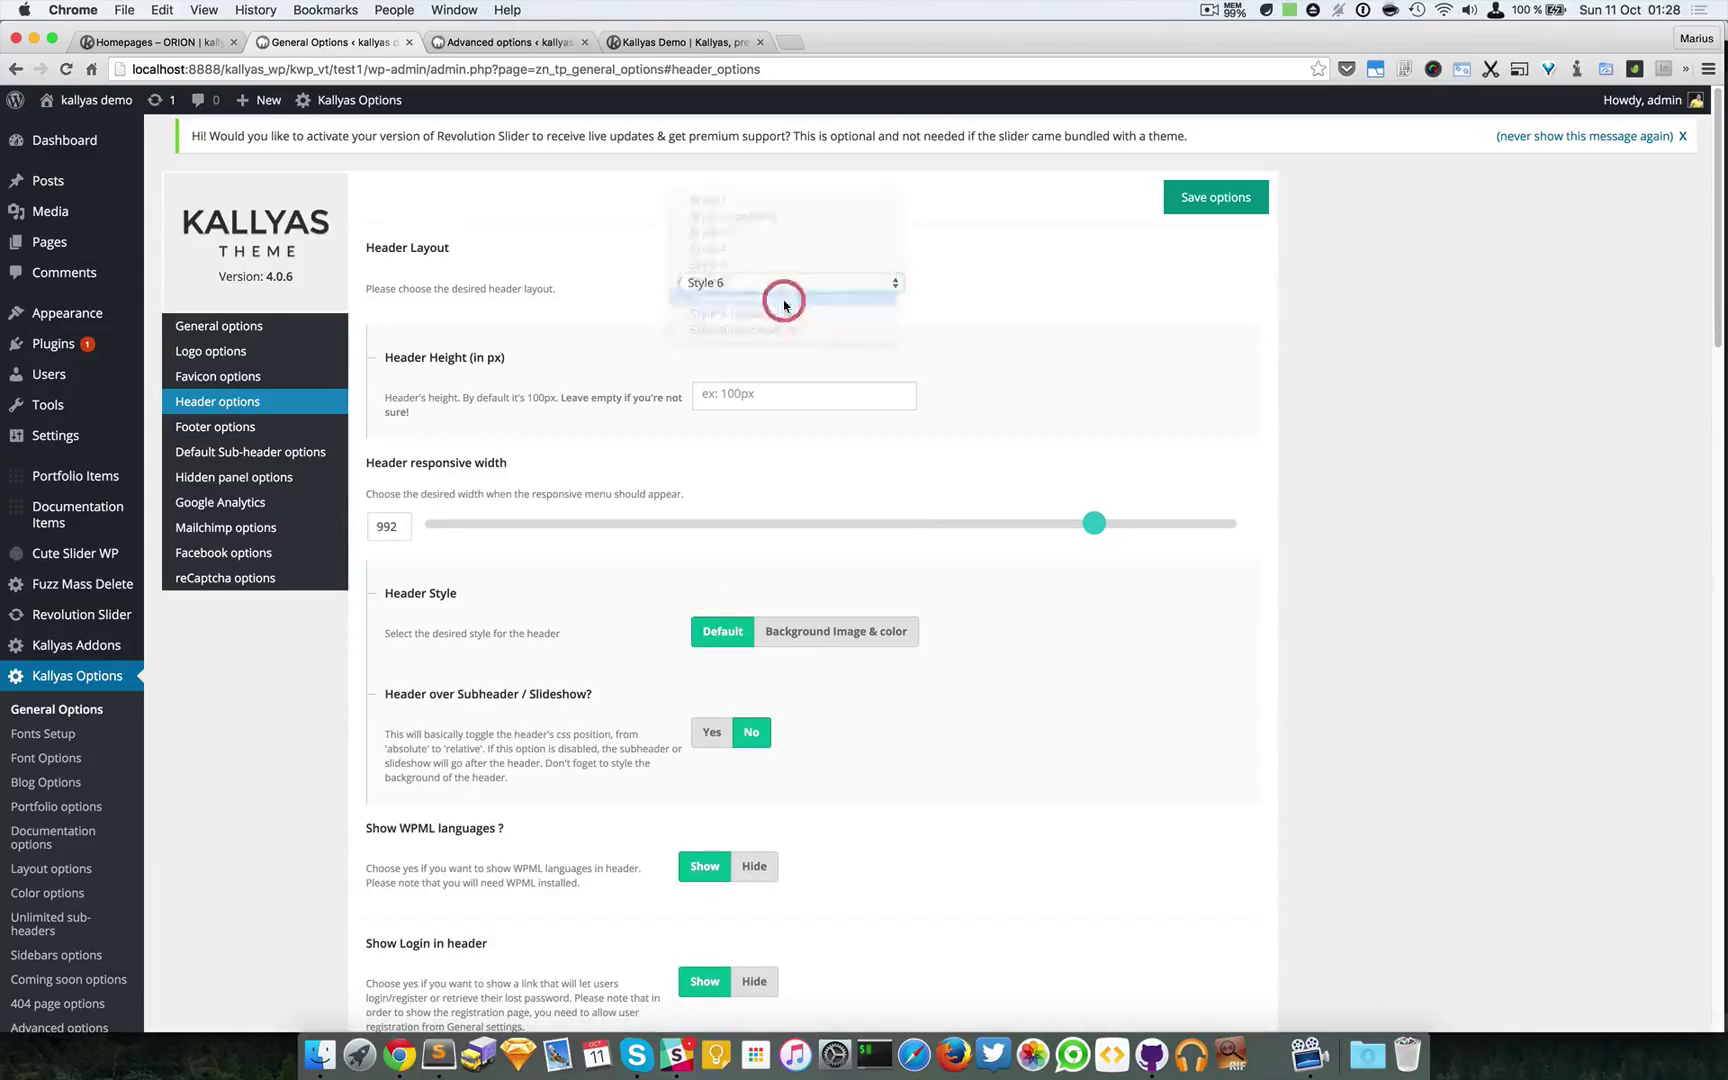
click(779, 285)
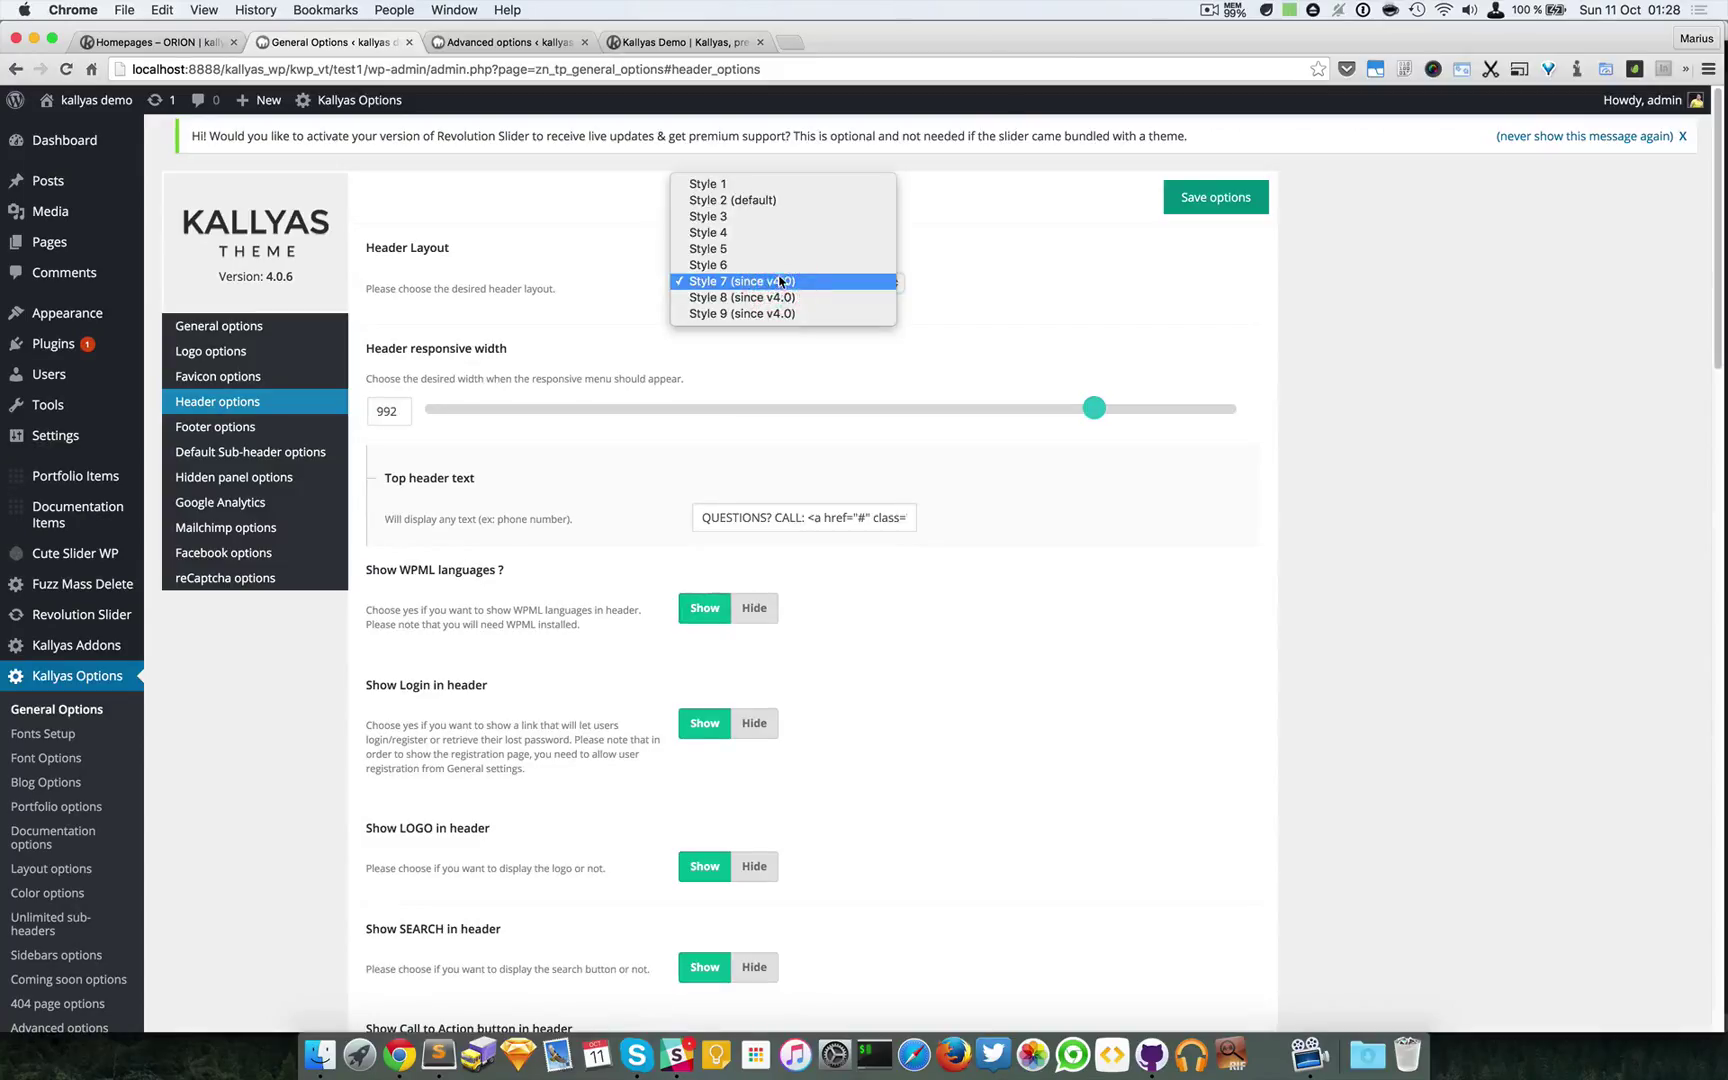
click(779, 297)
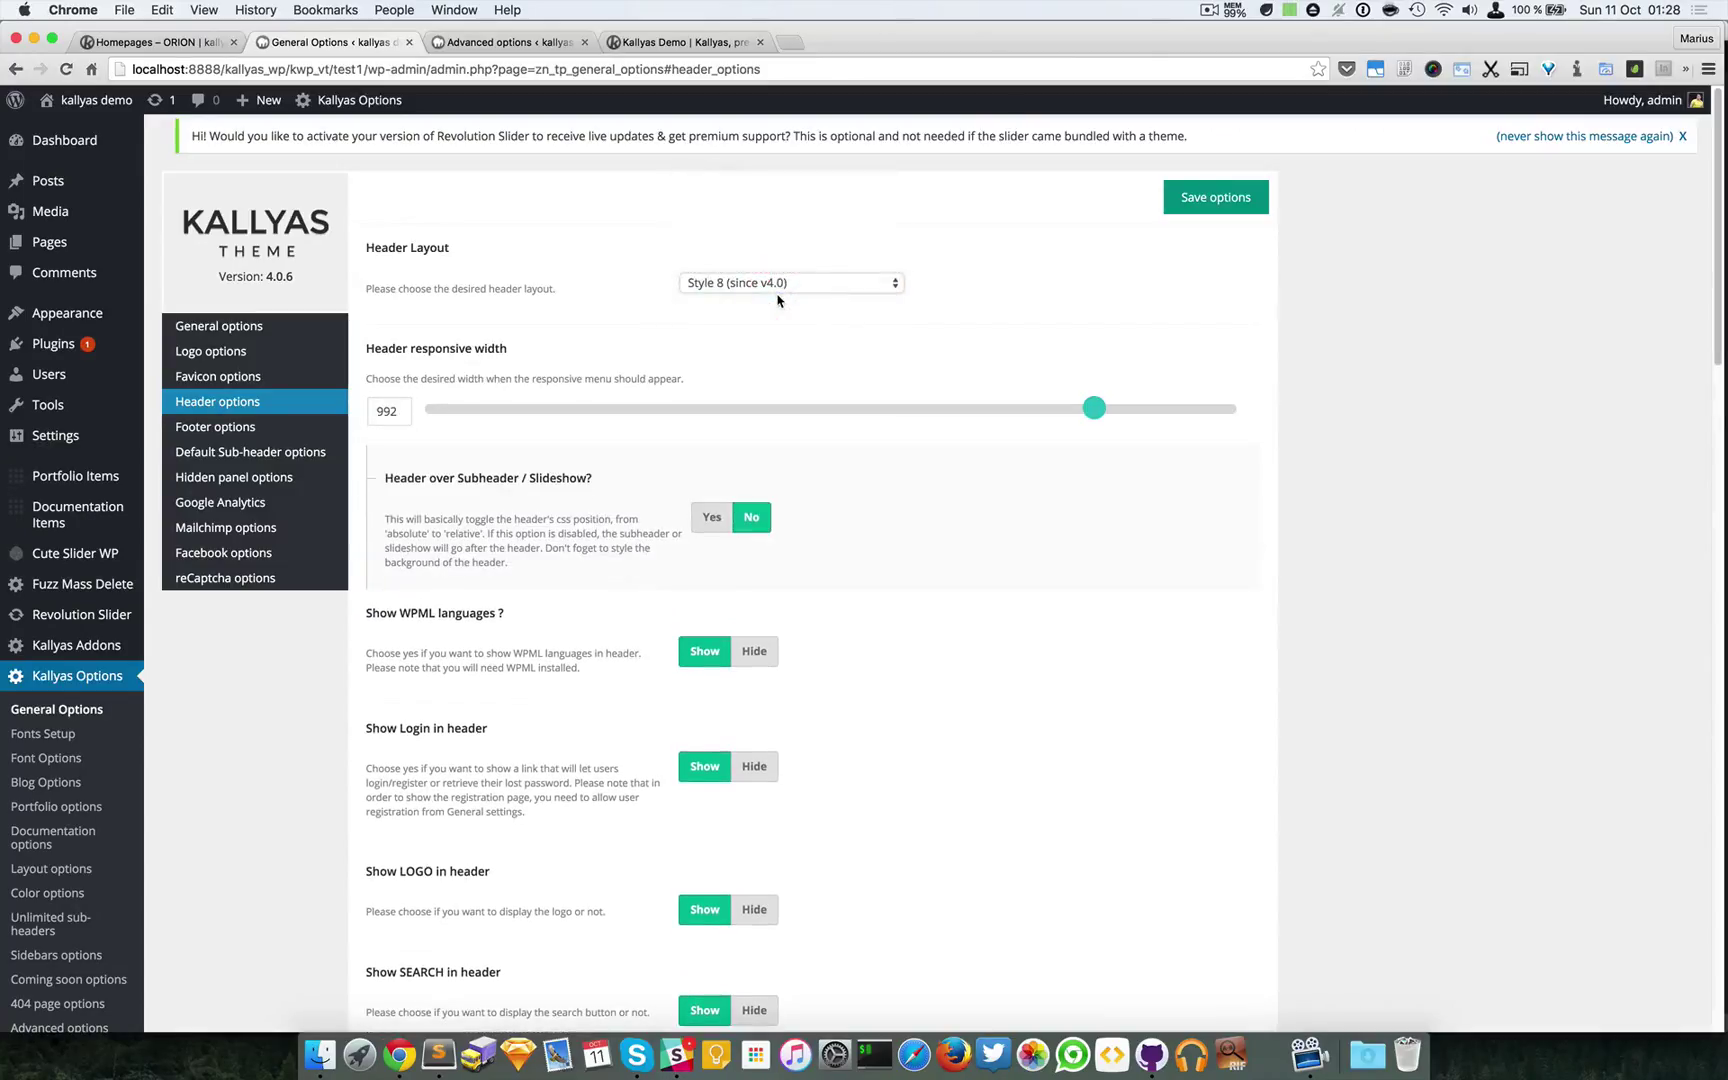
click(781, 290)
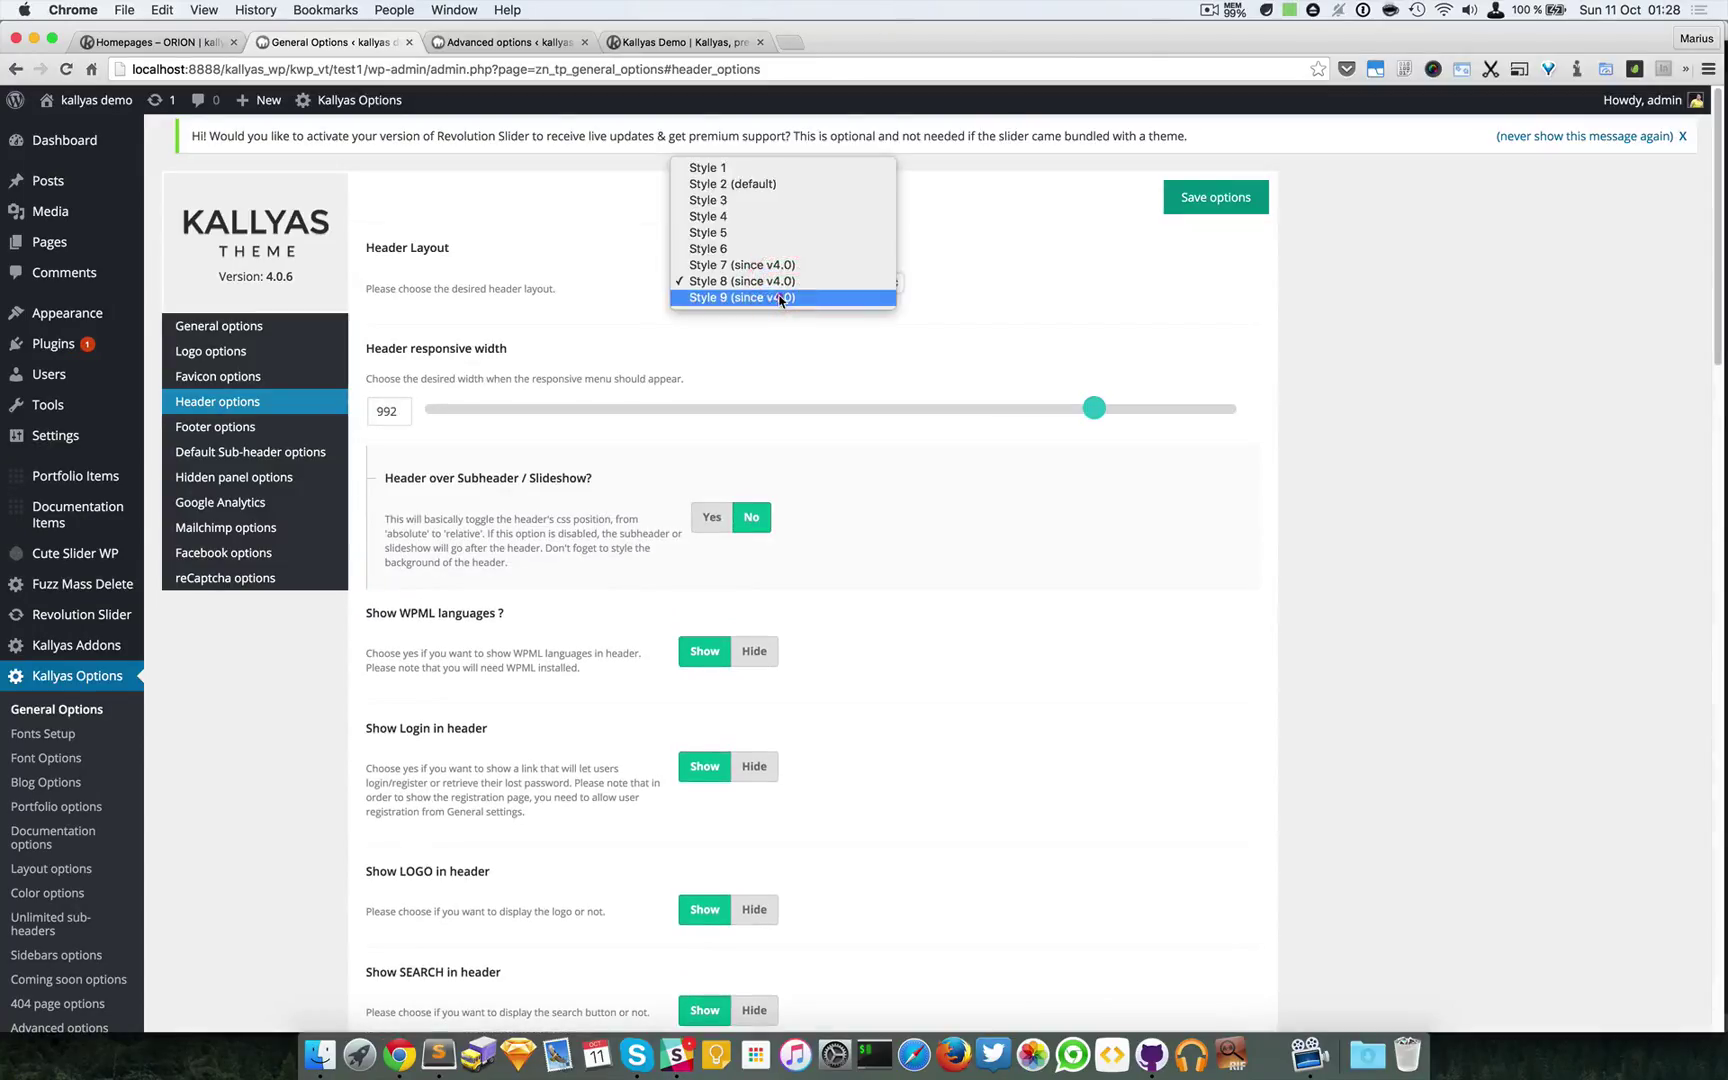
click(781, 298)
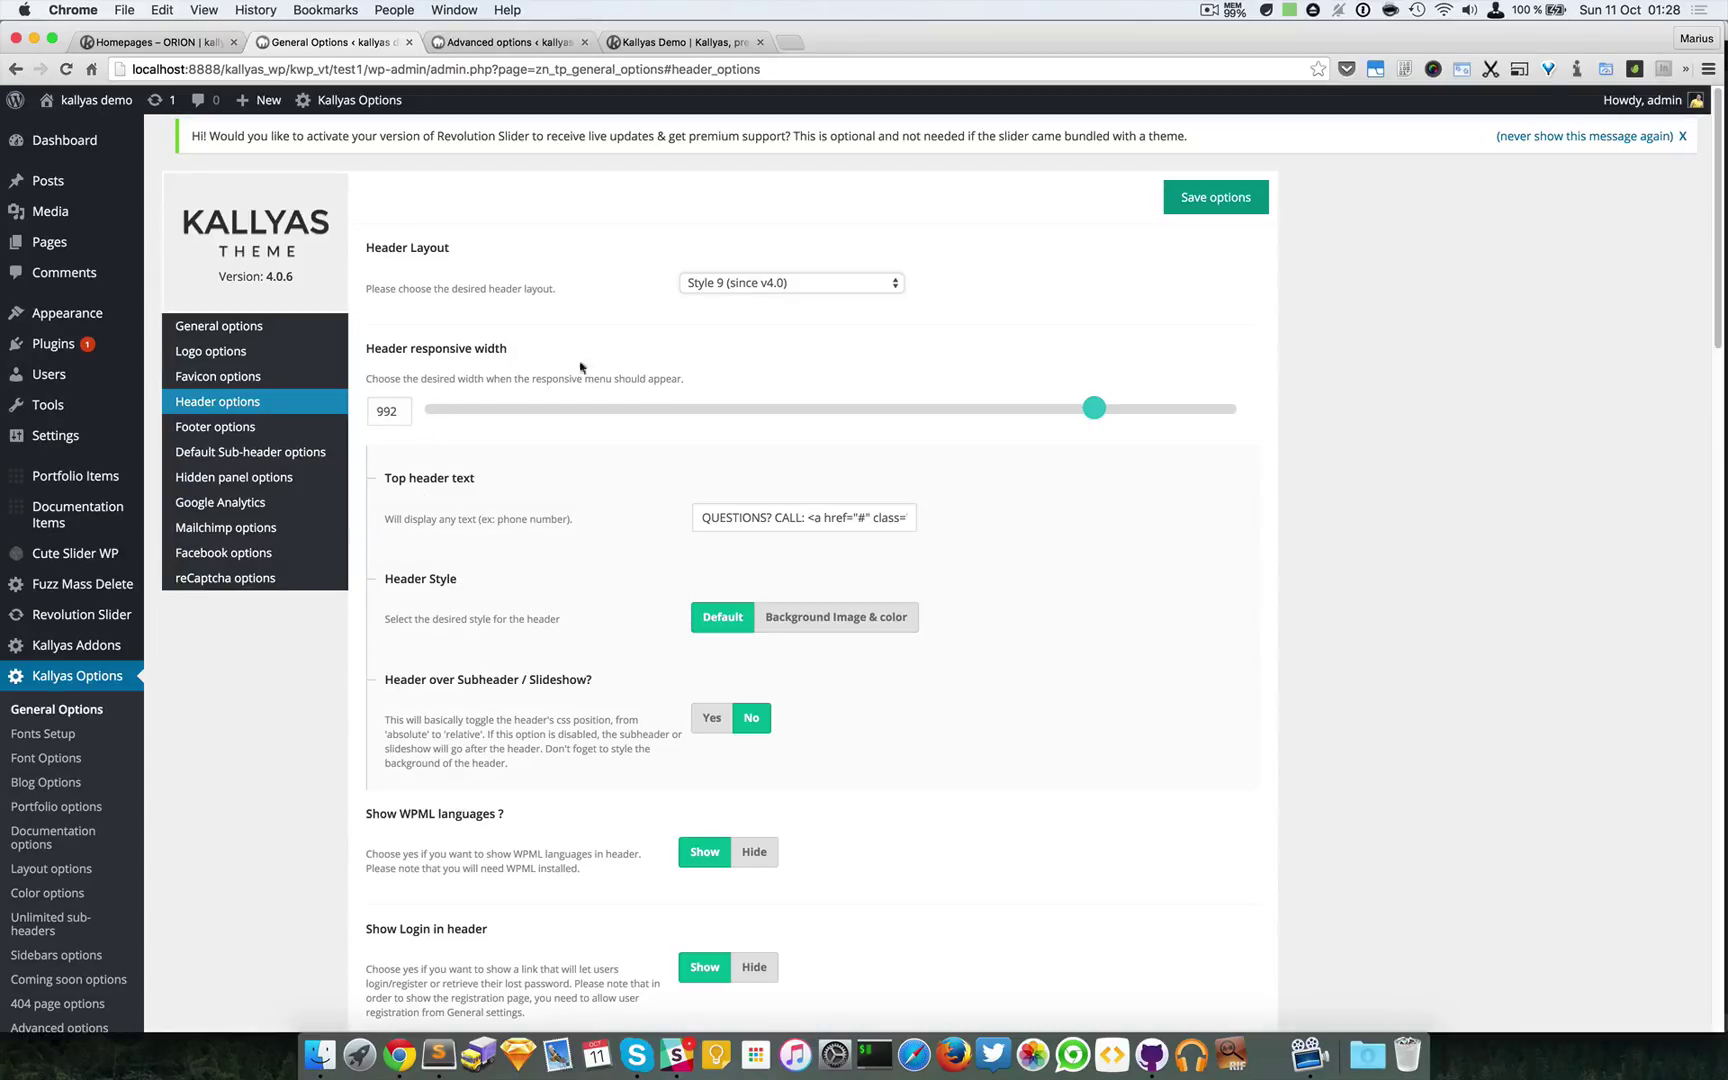
Look through the header styles offered in the Kallyas online demo's options, and return to the site's header options
click(699, 43)
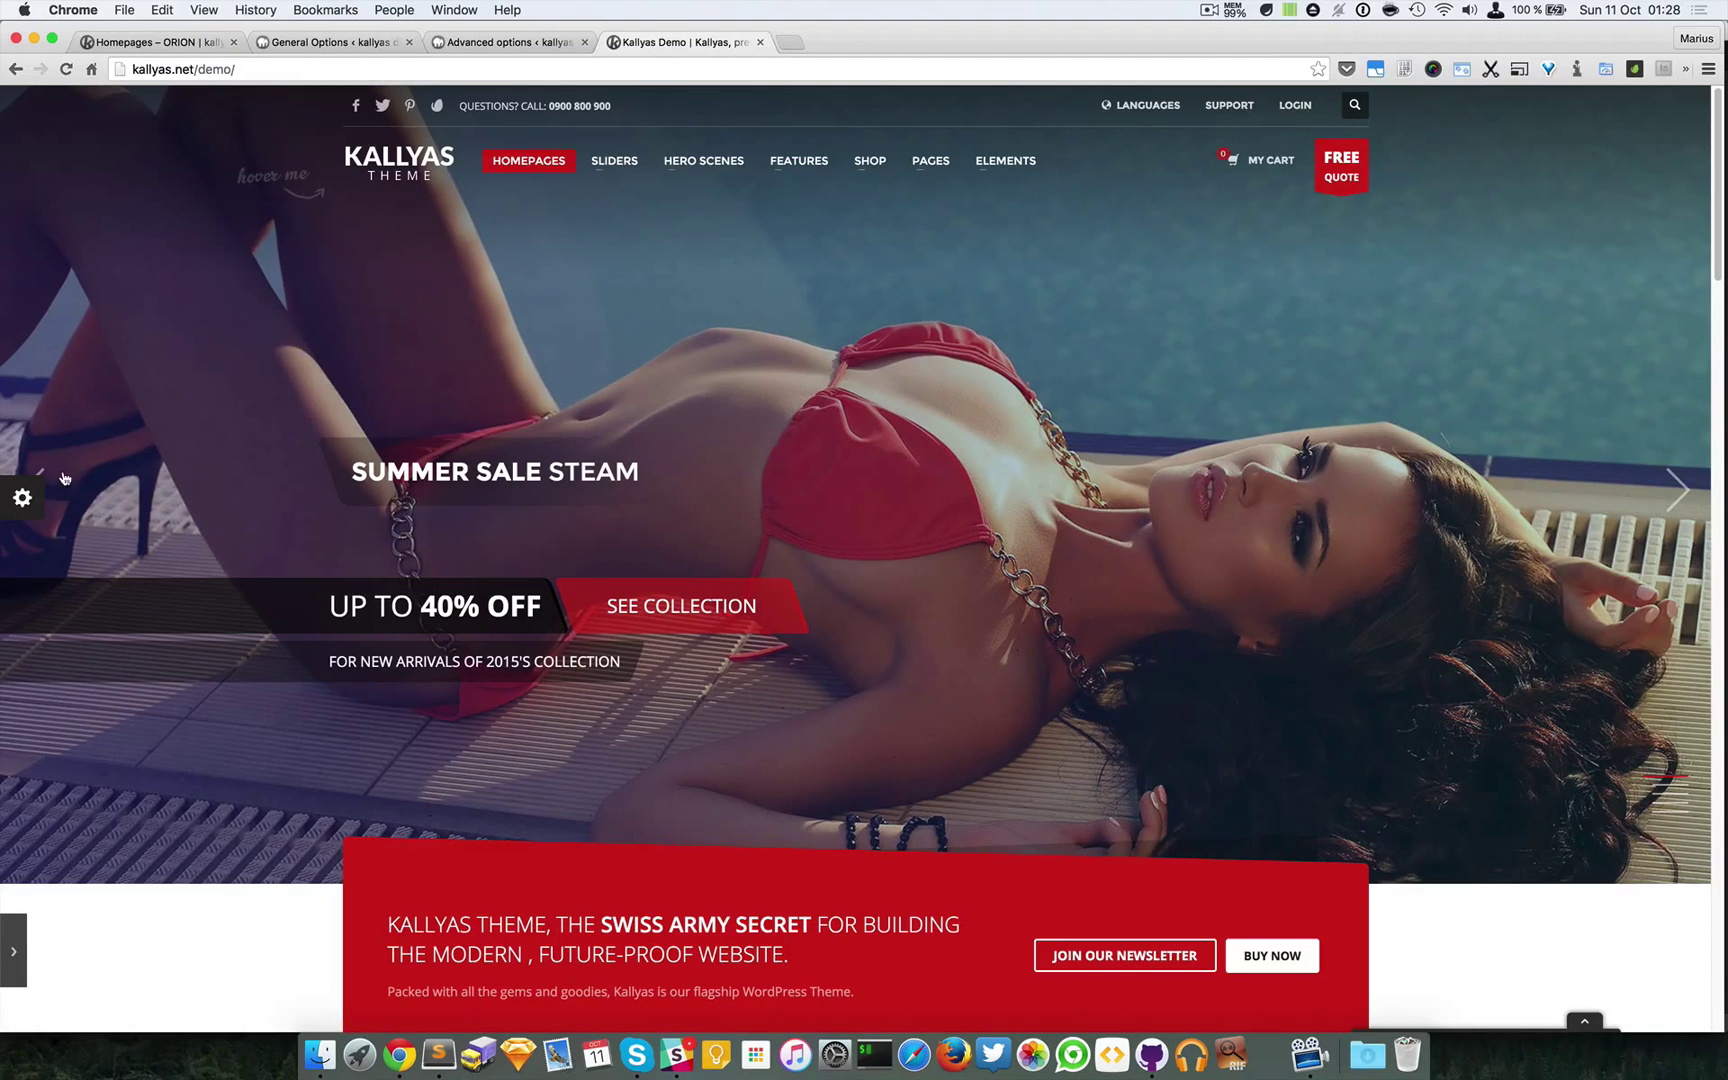
click(35, 498)
click(97, 541)
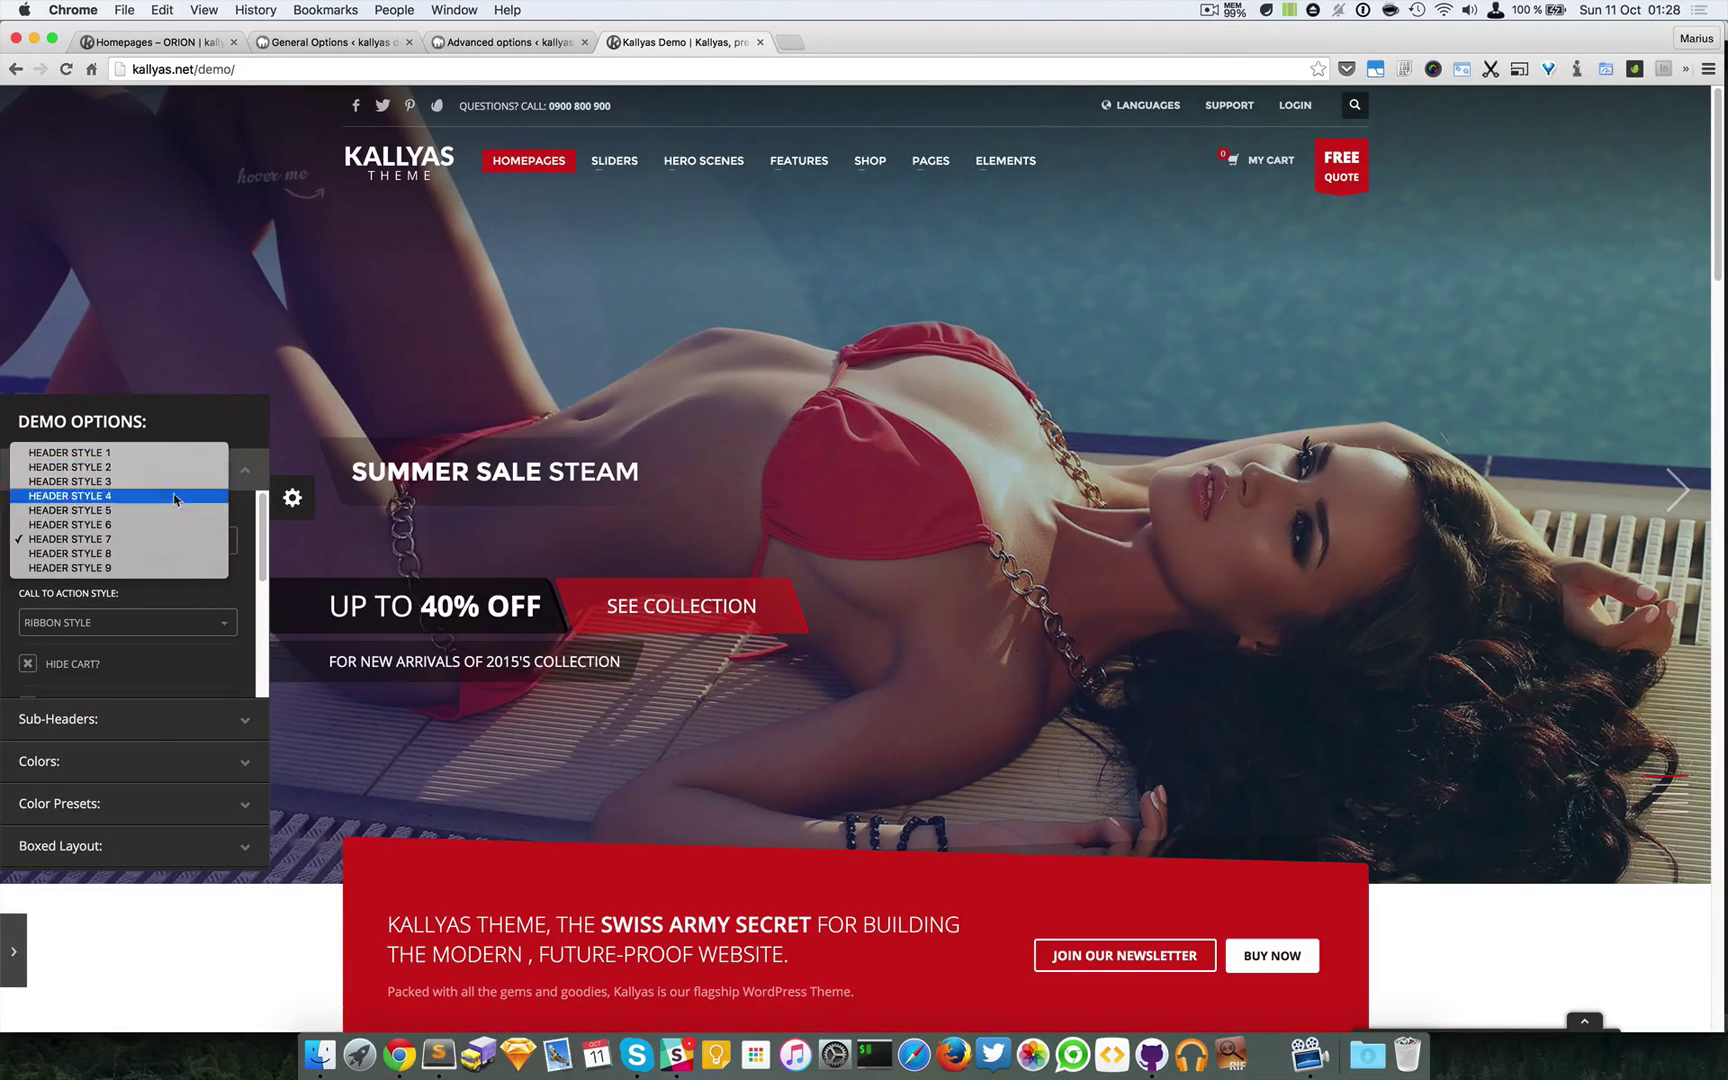
click(238, 514)
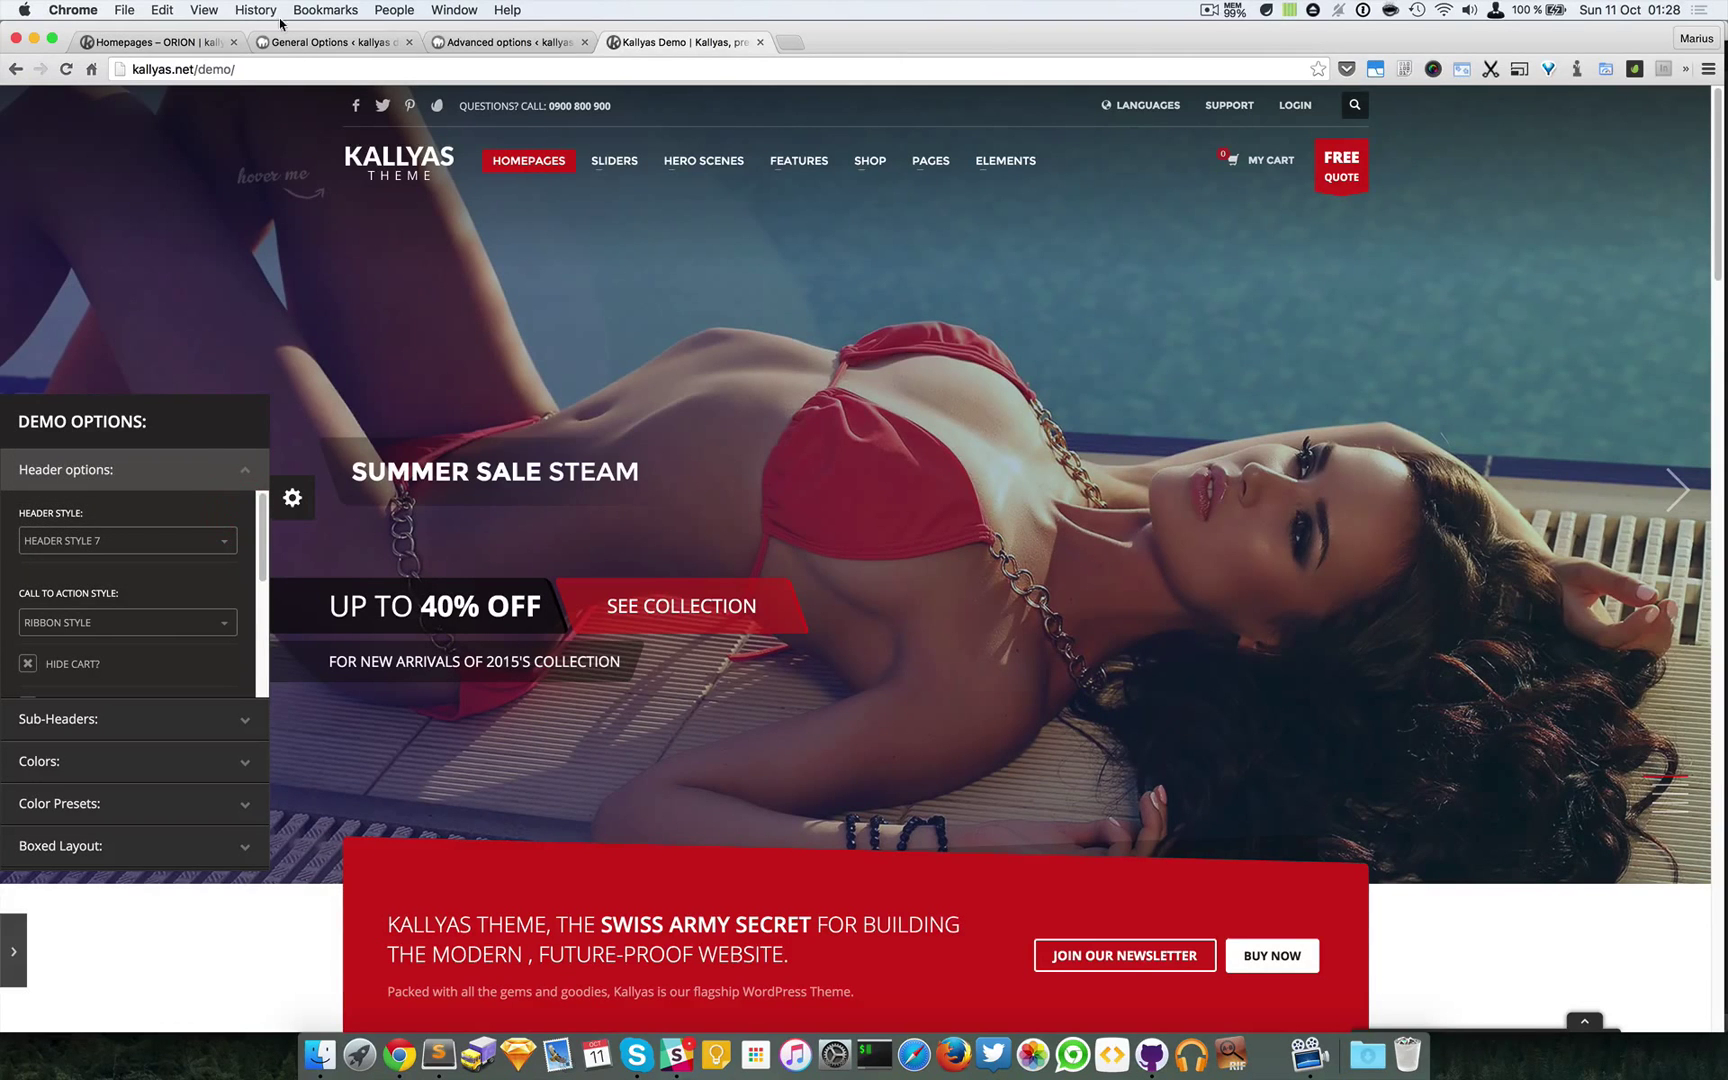
click(468, 45)
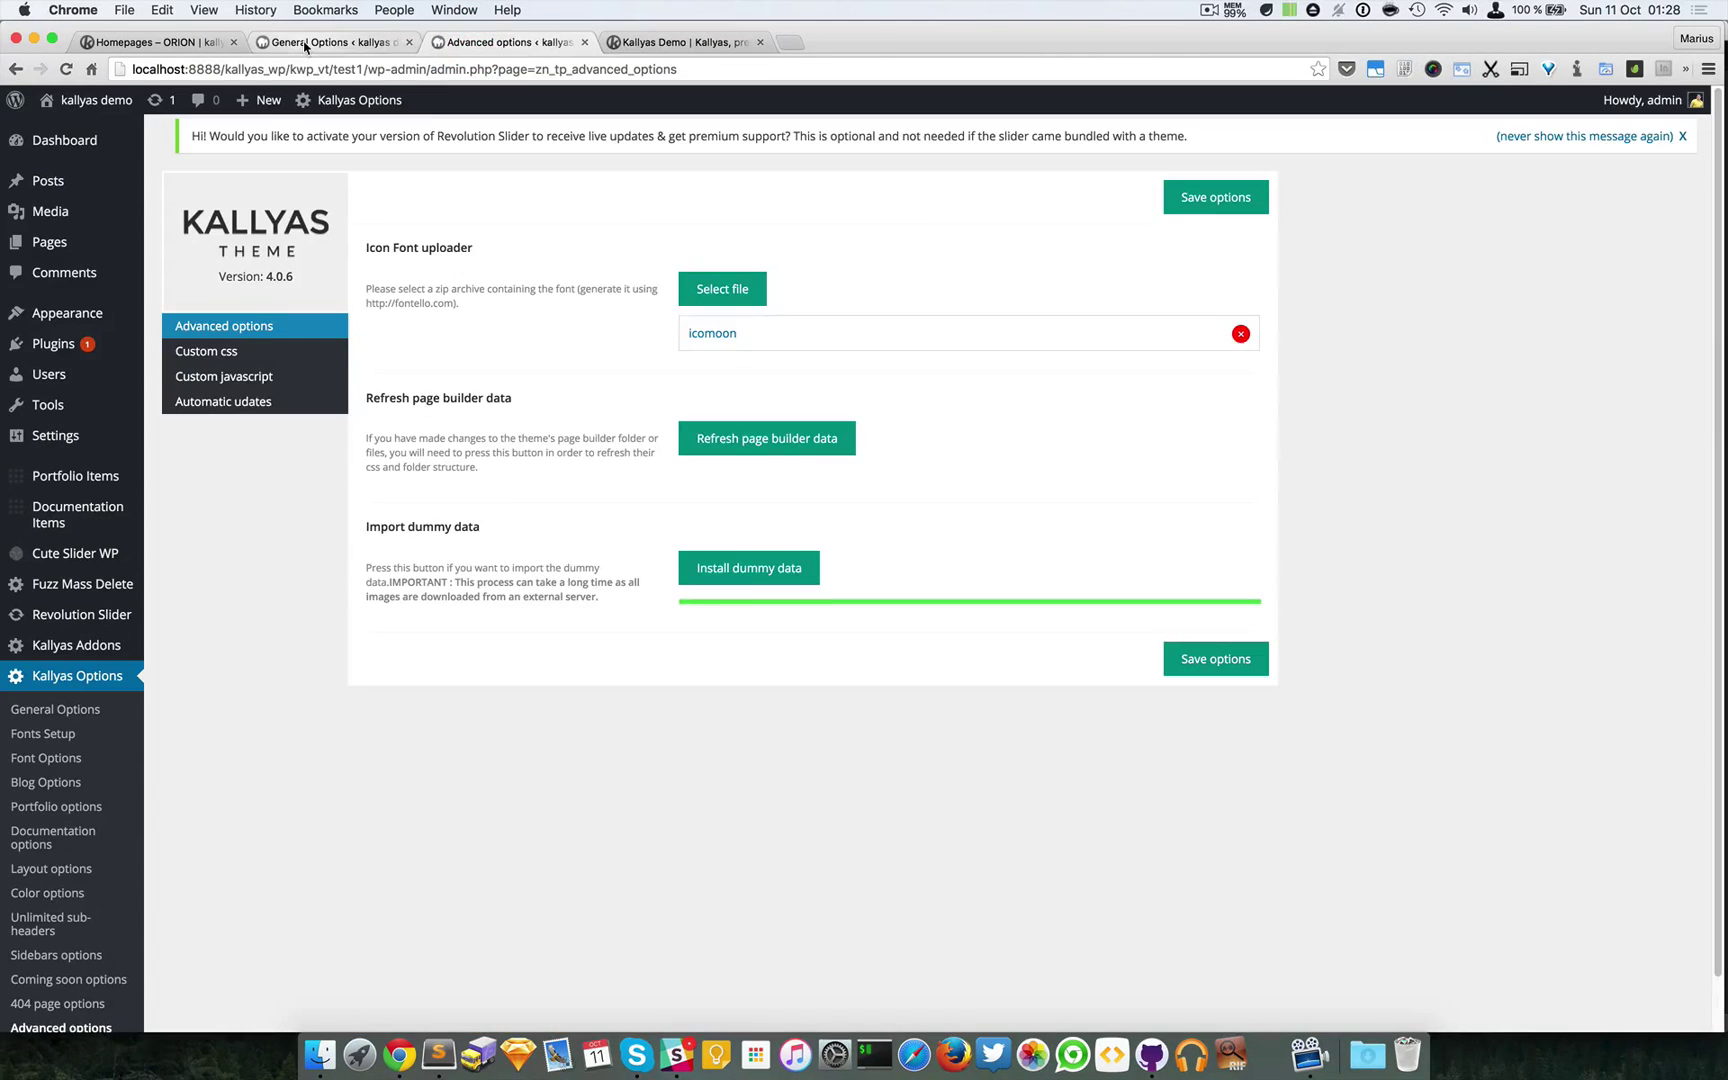
click(307, 45)
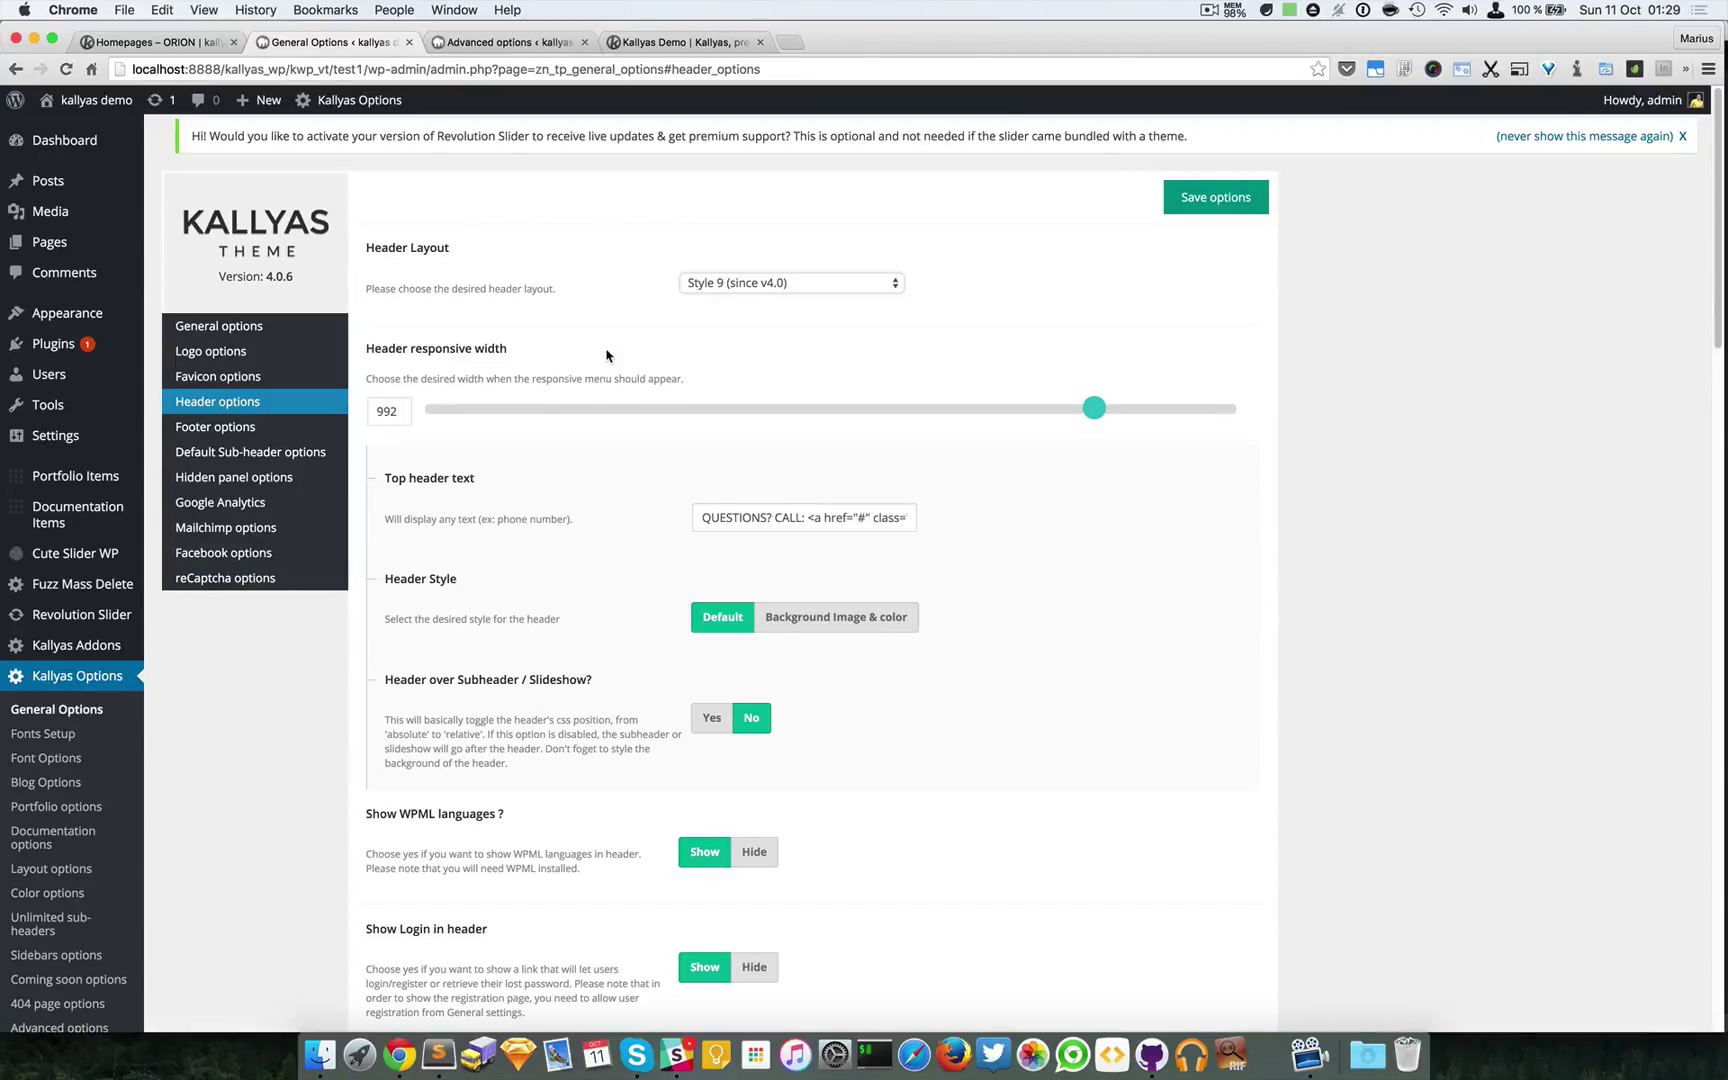
Preview the Orion homepage's responsive header at a narrow window width, open and close its mobile menu, and widen the window again
click(203, 44)
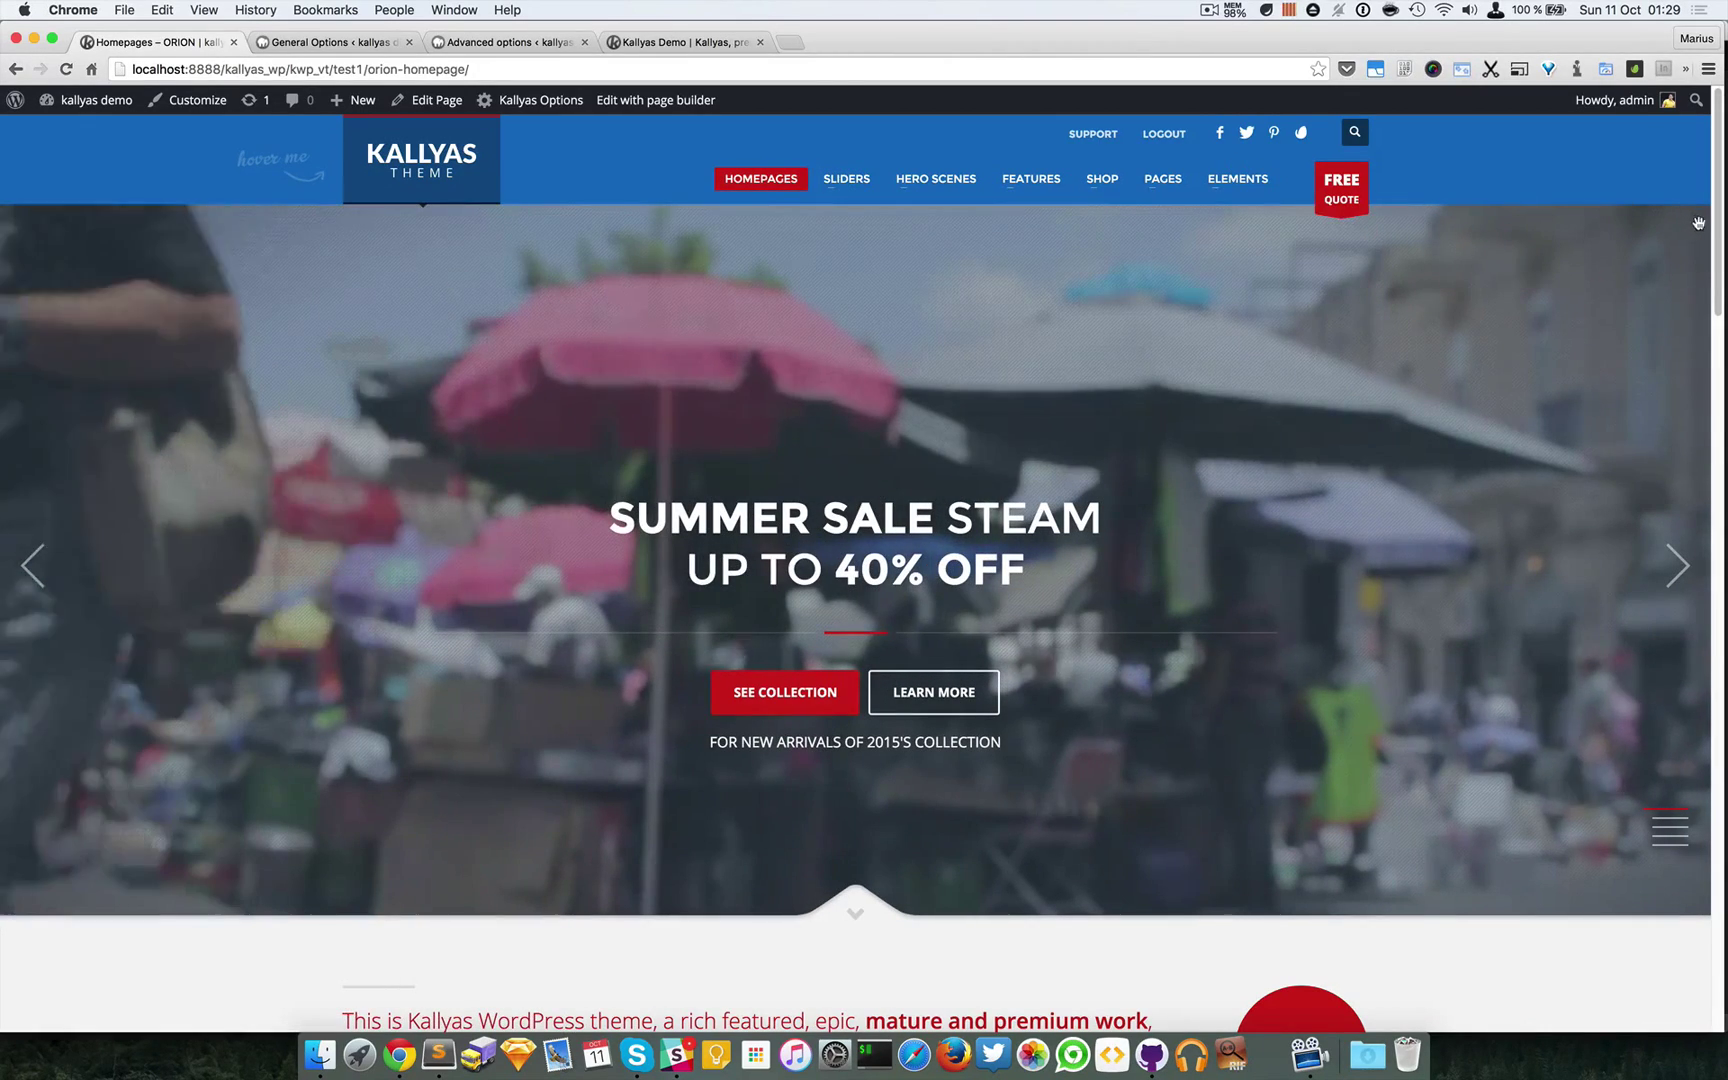
drag(1710, 225, 1069, 260)
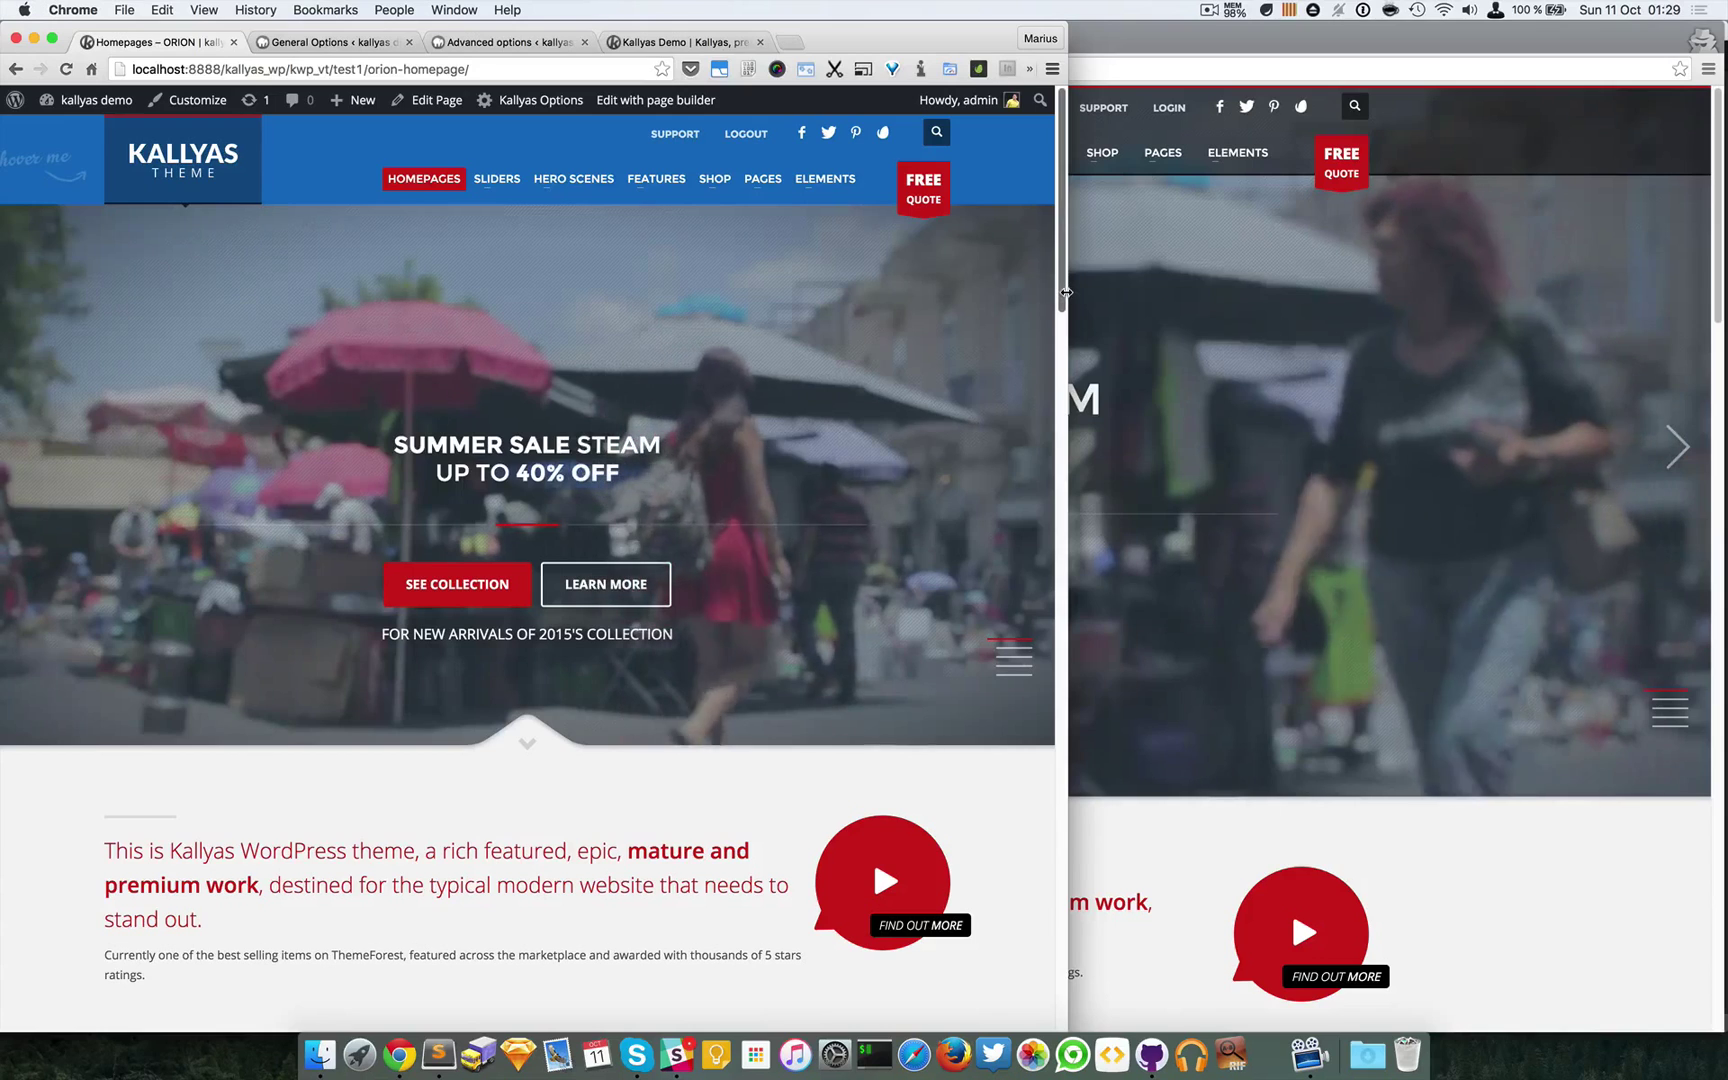
drag(1066, 292, 873, 291)
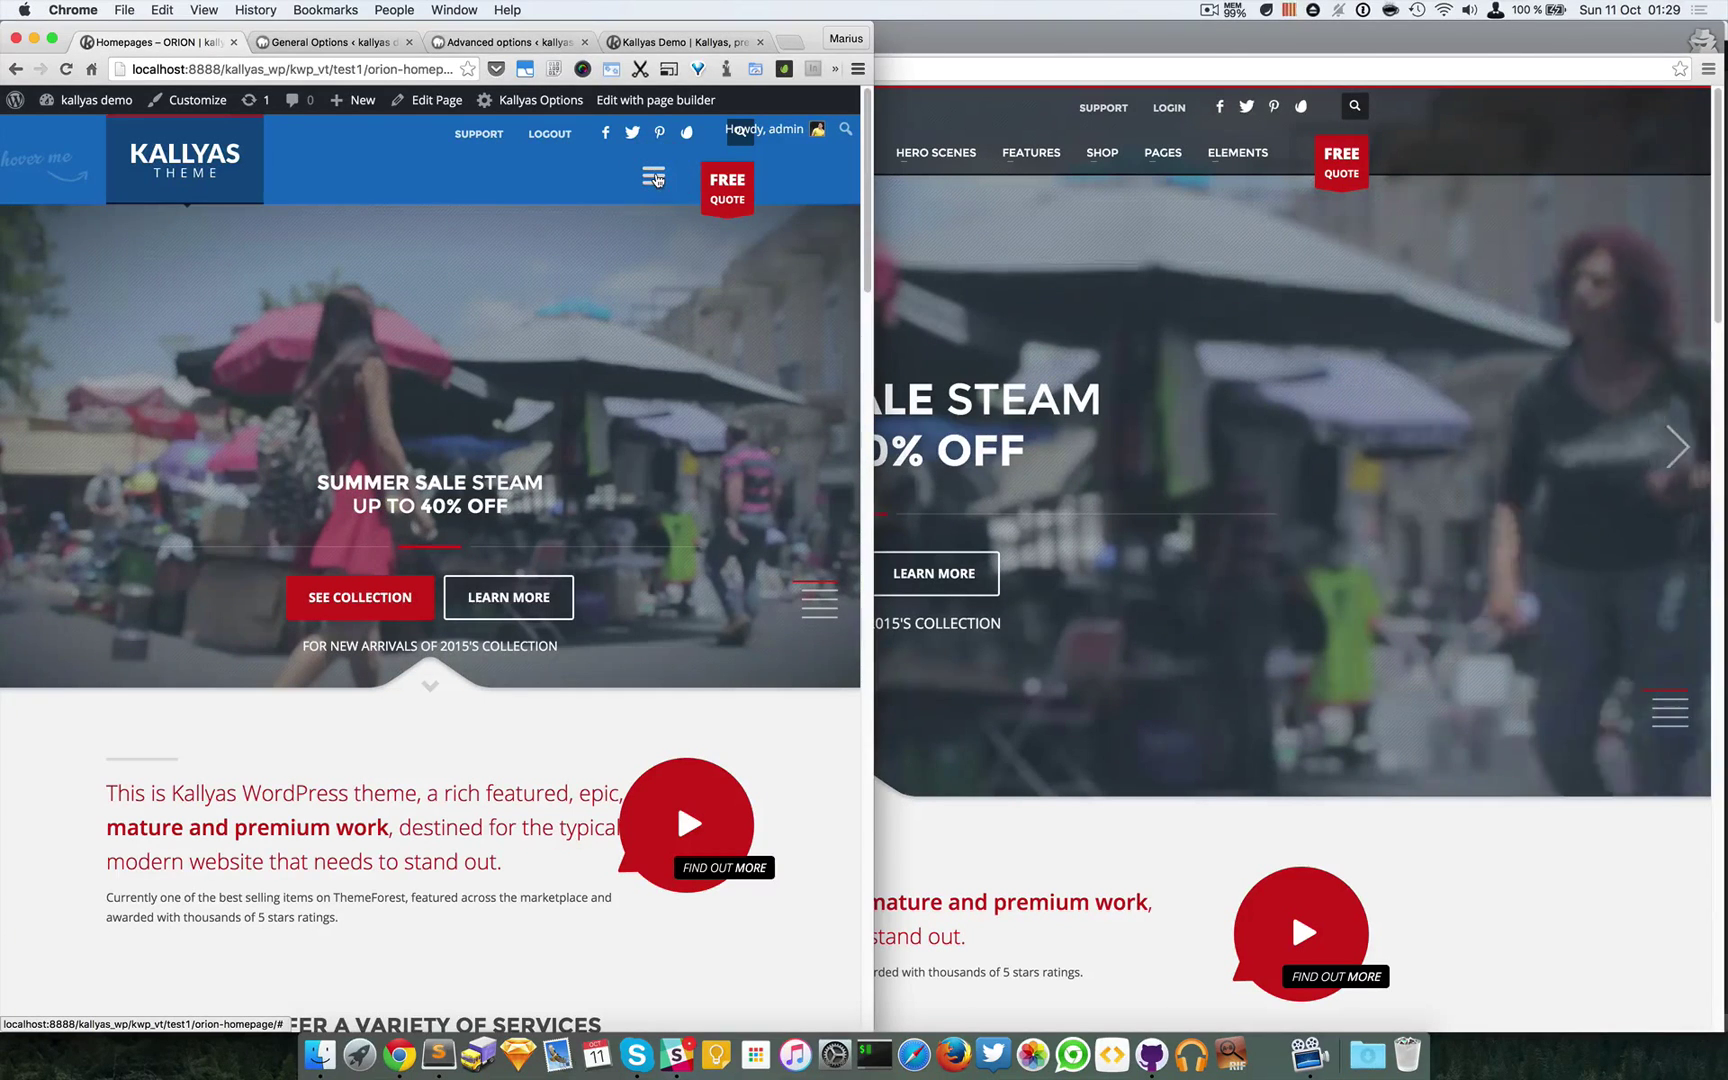
click(655, 180)
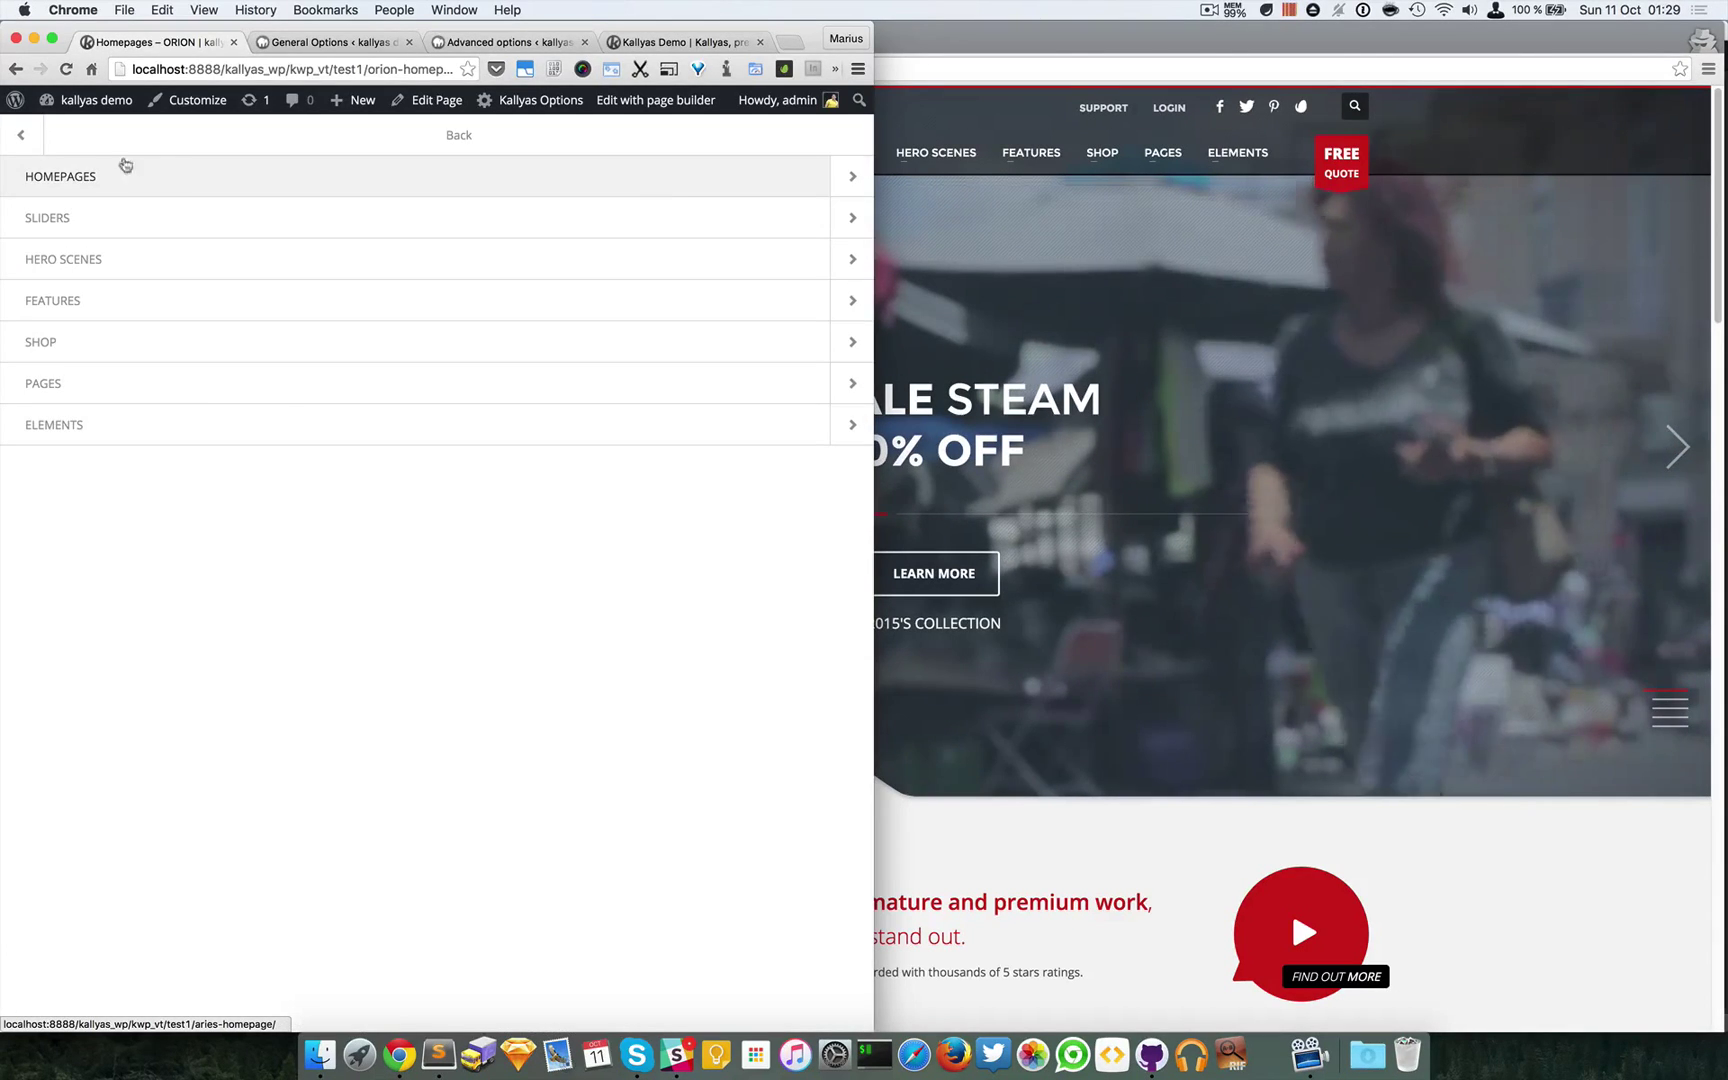
click(21, 135)
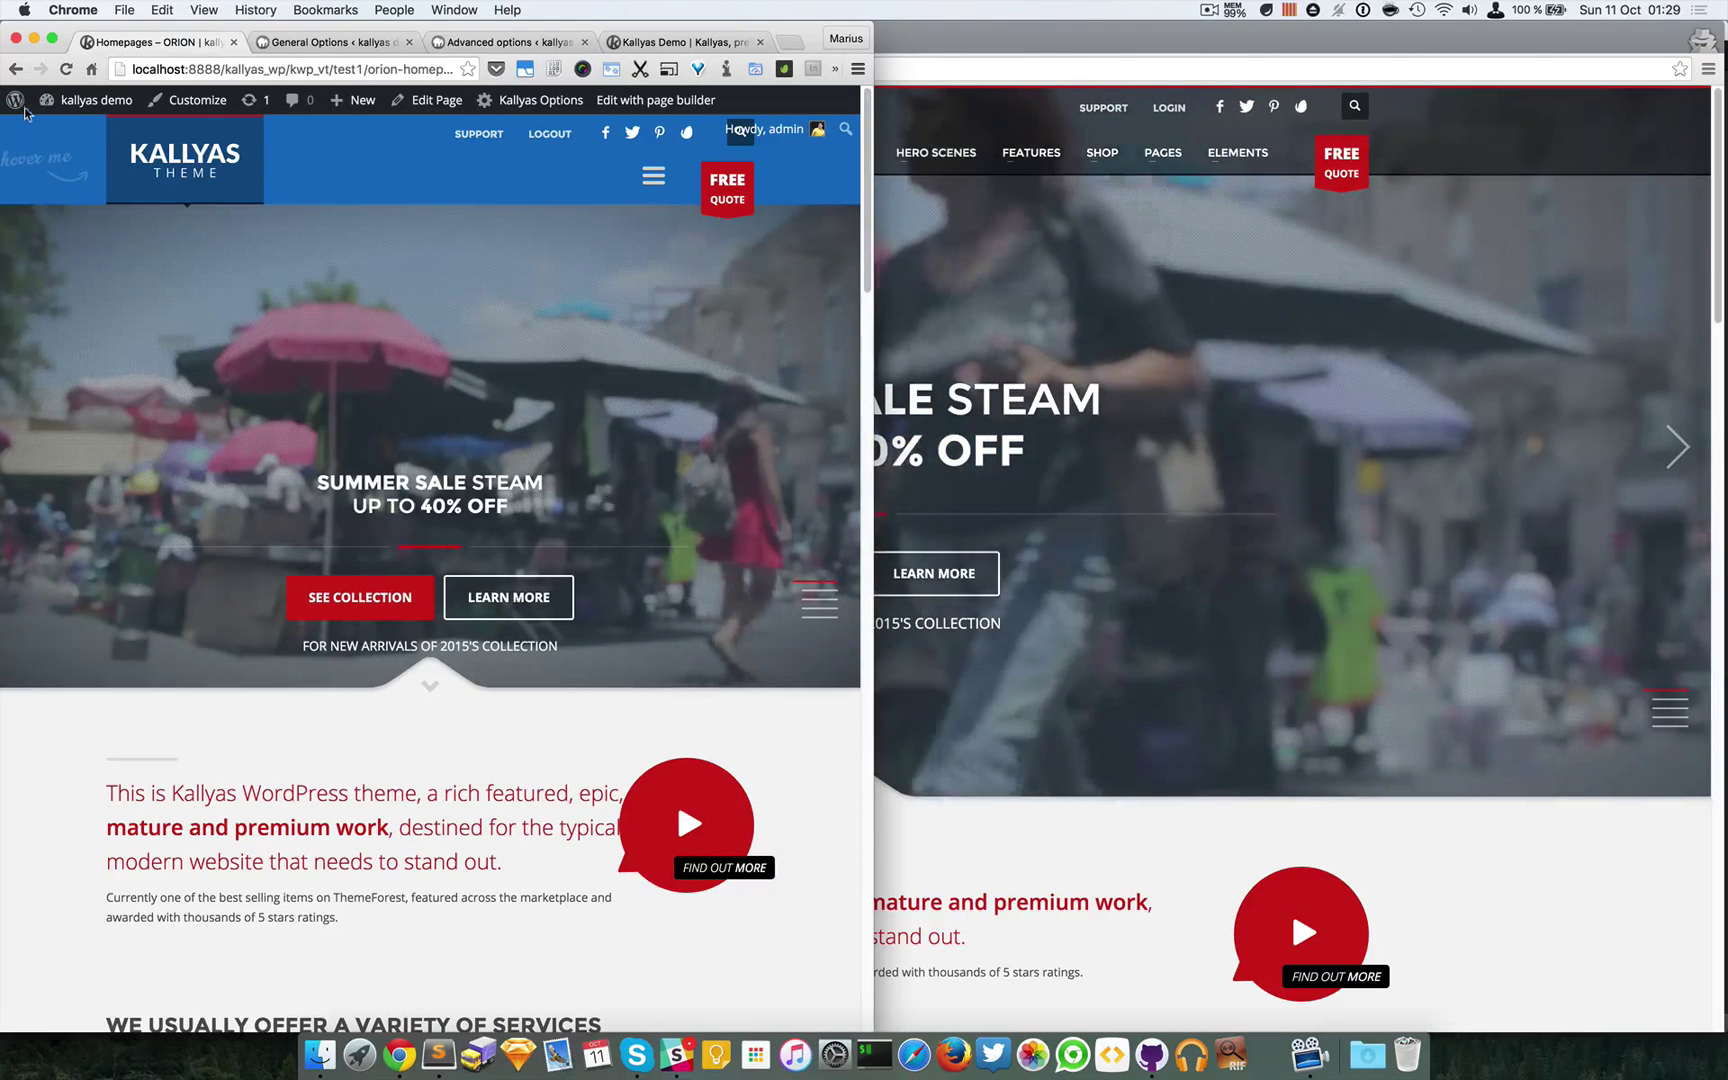
key(super+r)
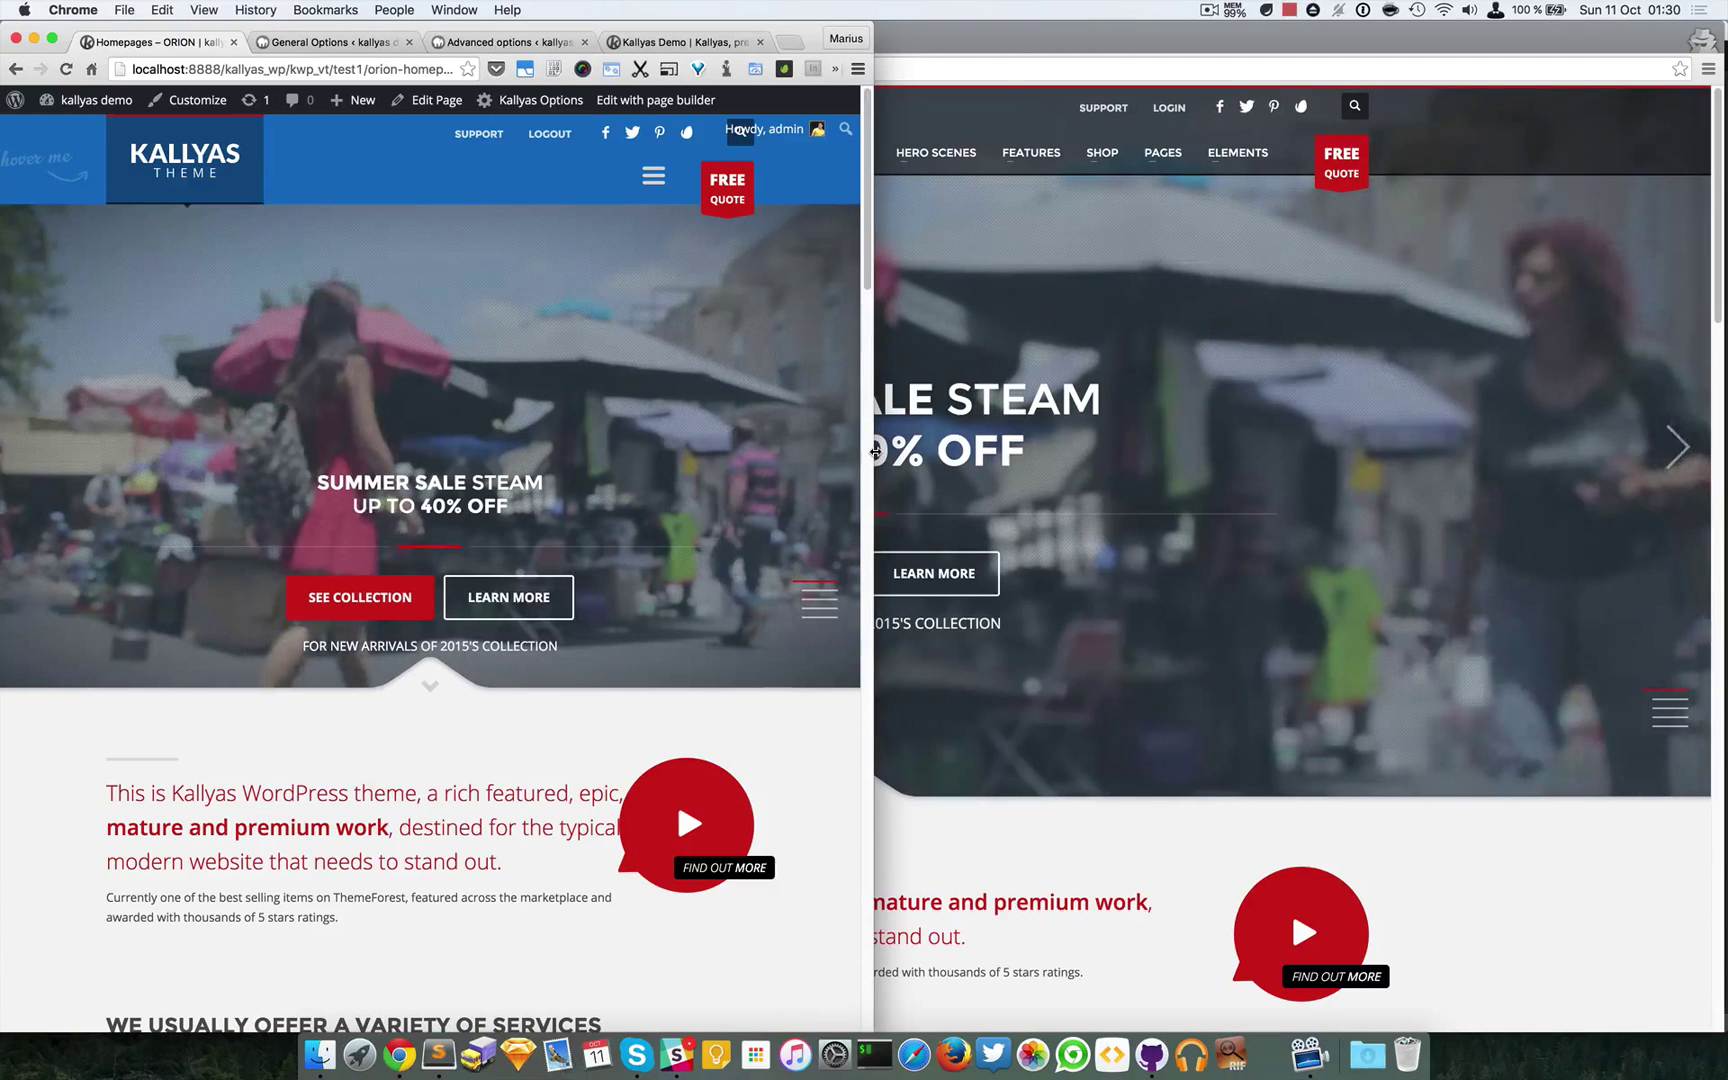
drag(874, 452, 1637, 484)
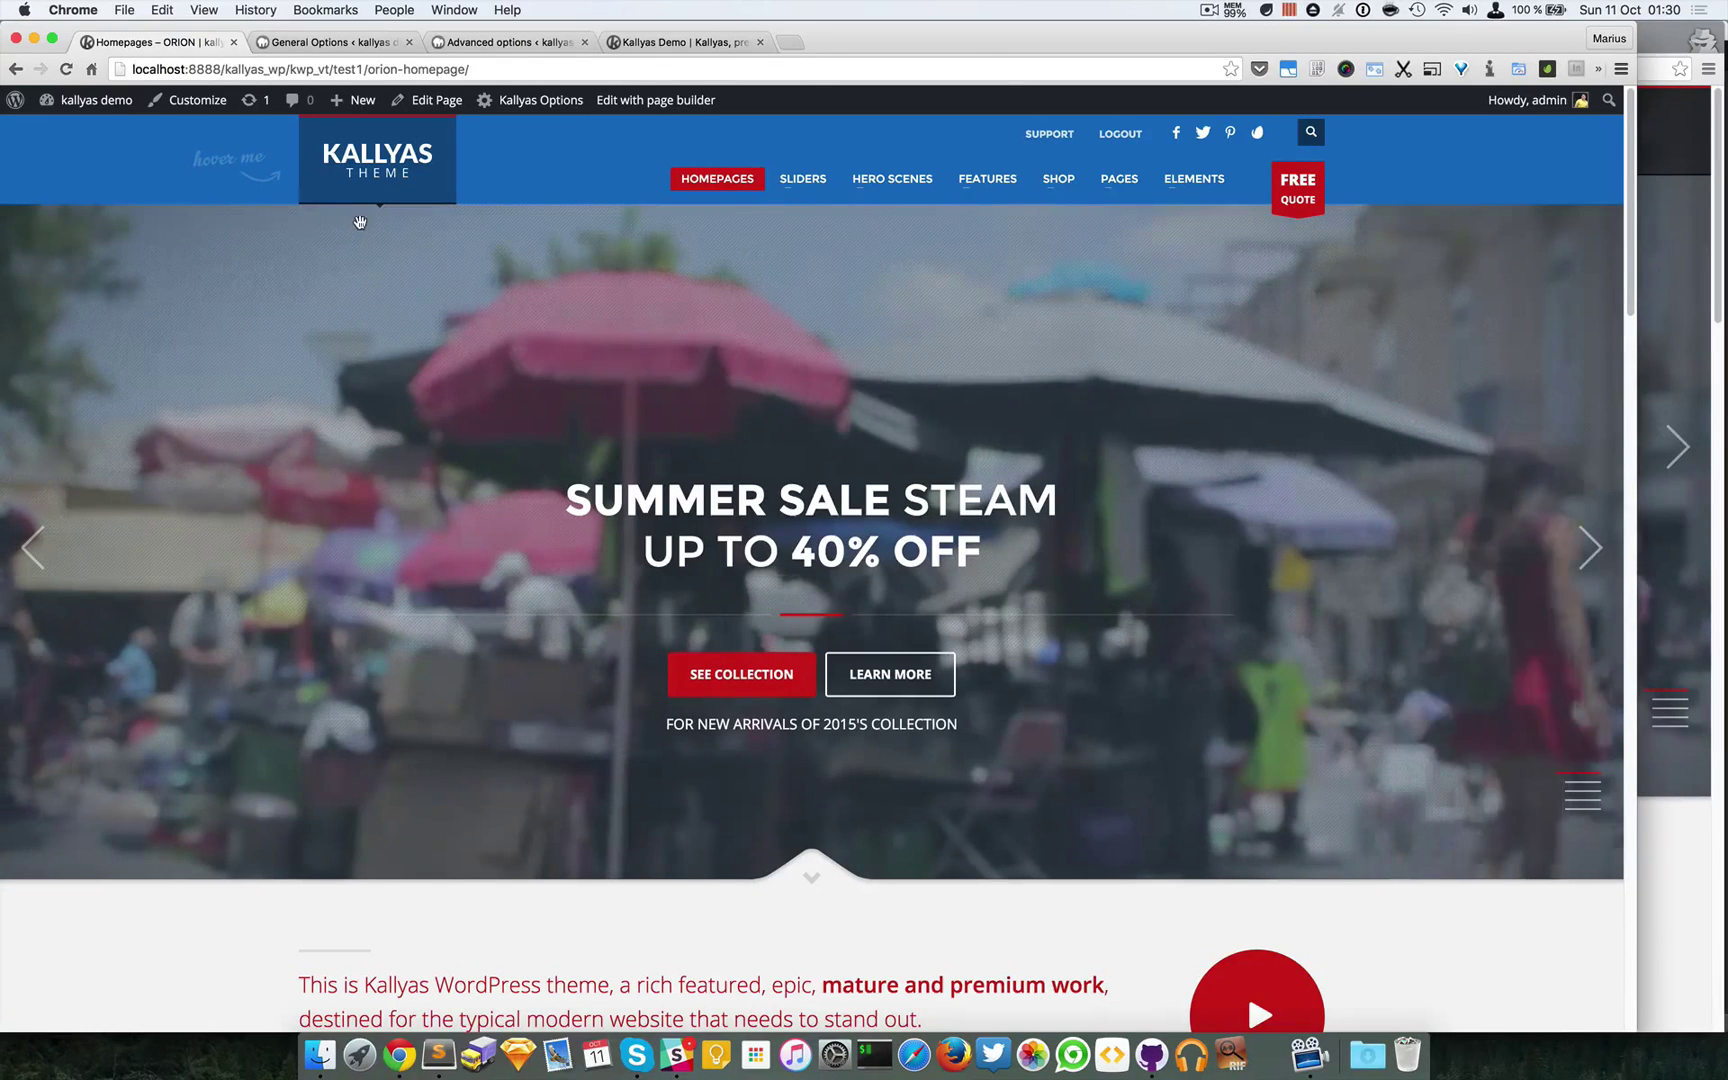
Return to the site's header options and set the header layout to Style 7 (since v4.0)
click(329, 42)
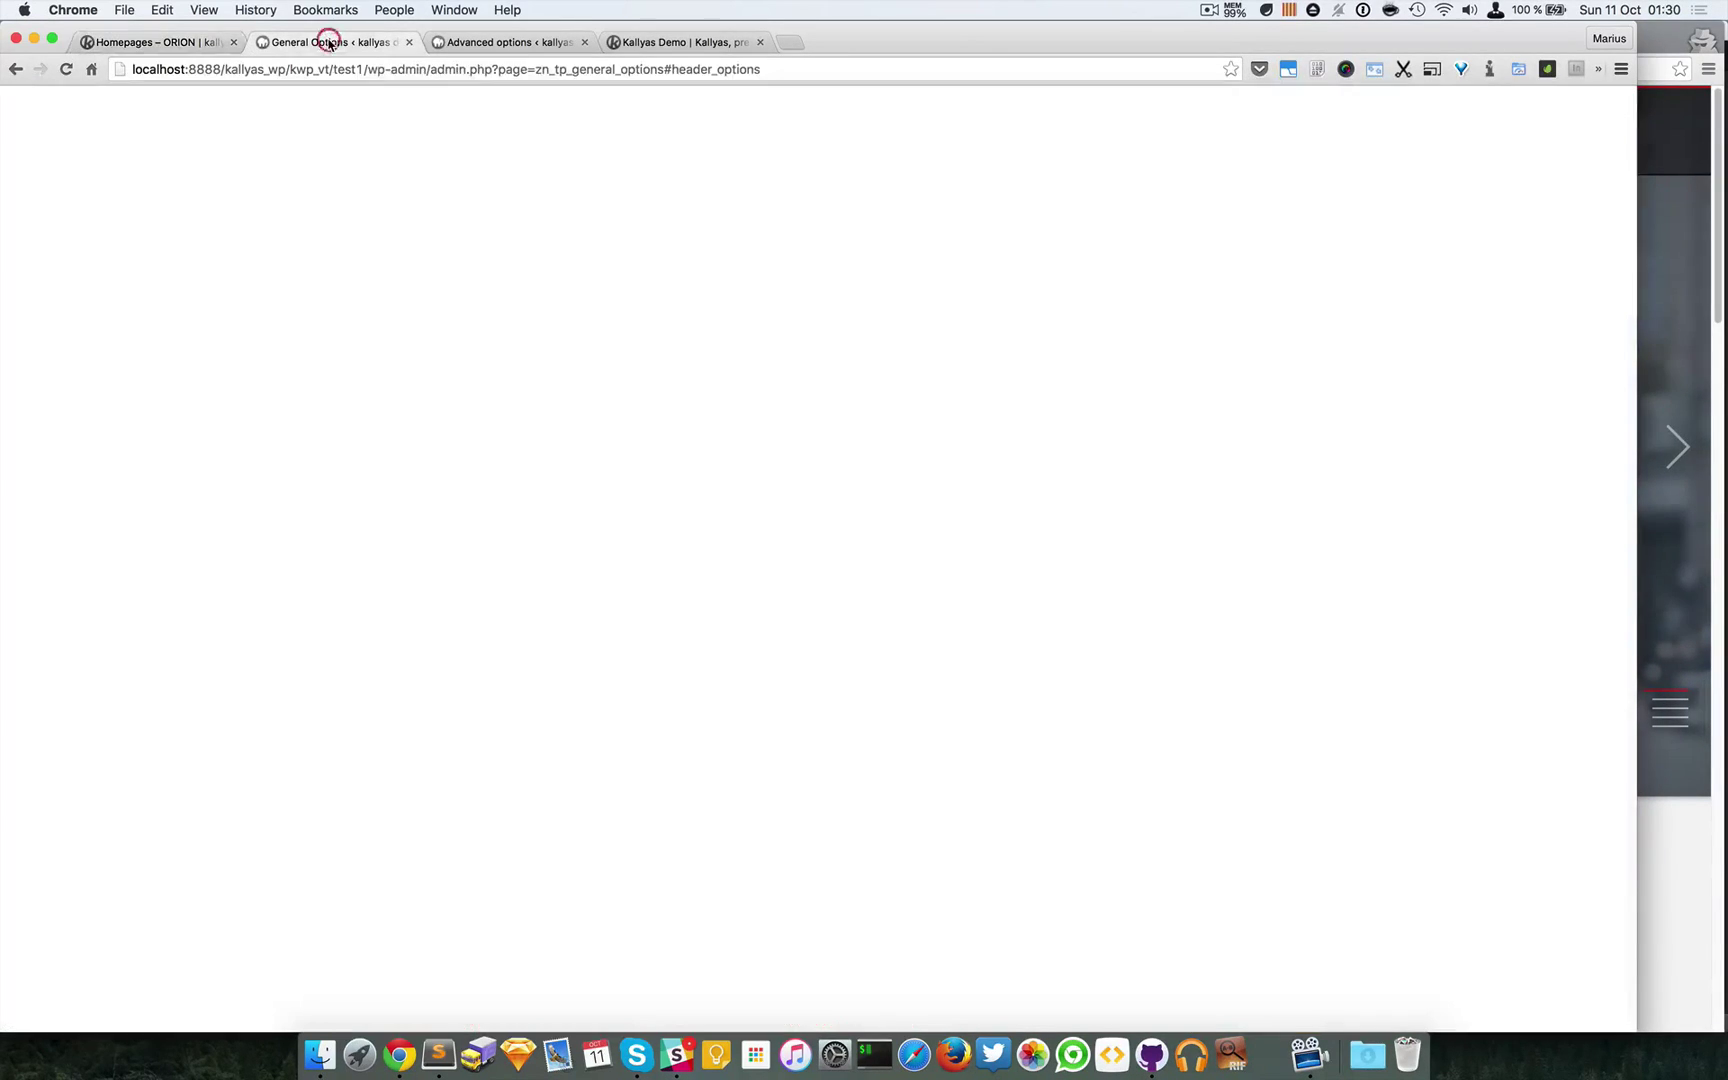
scroll(1280, 790, down, 2)
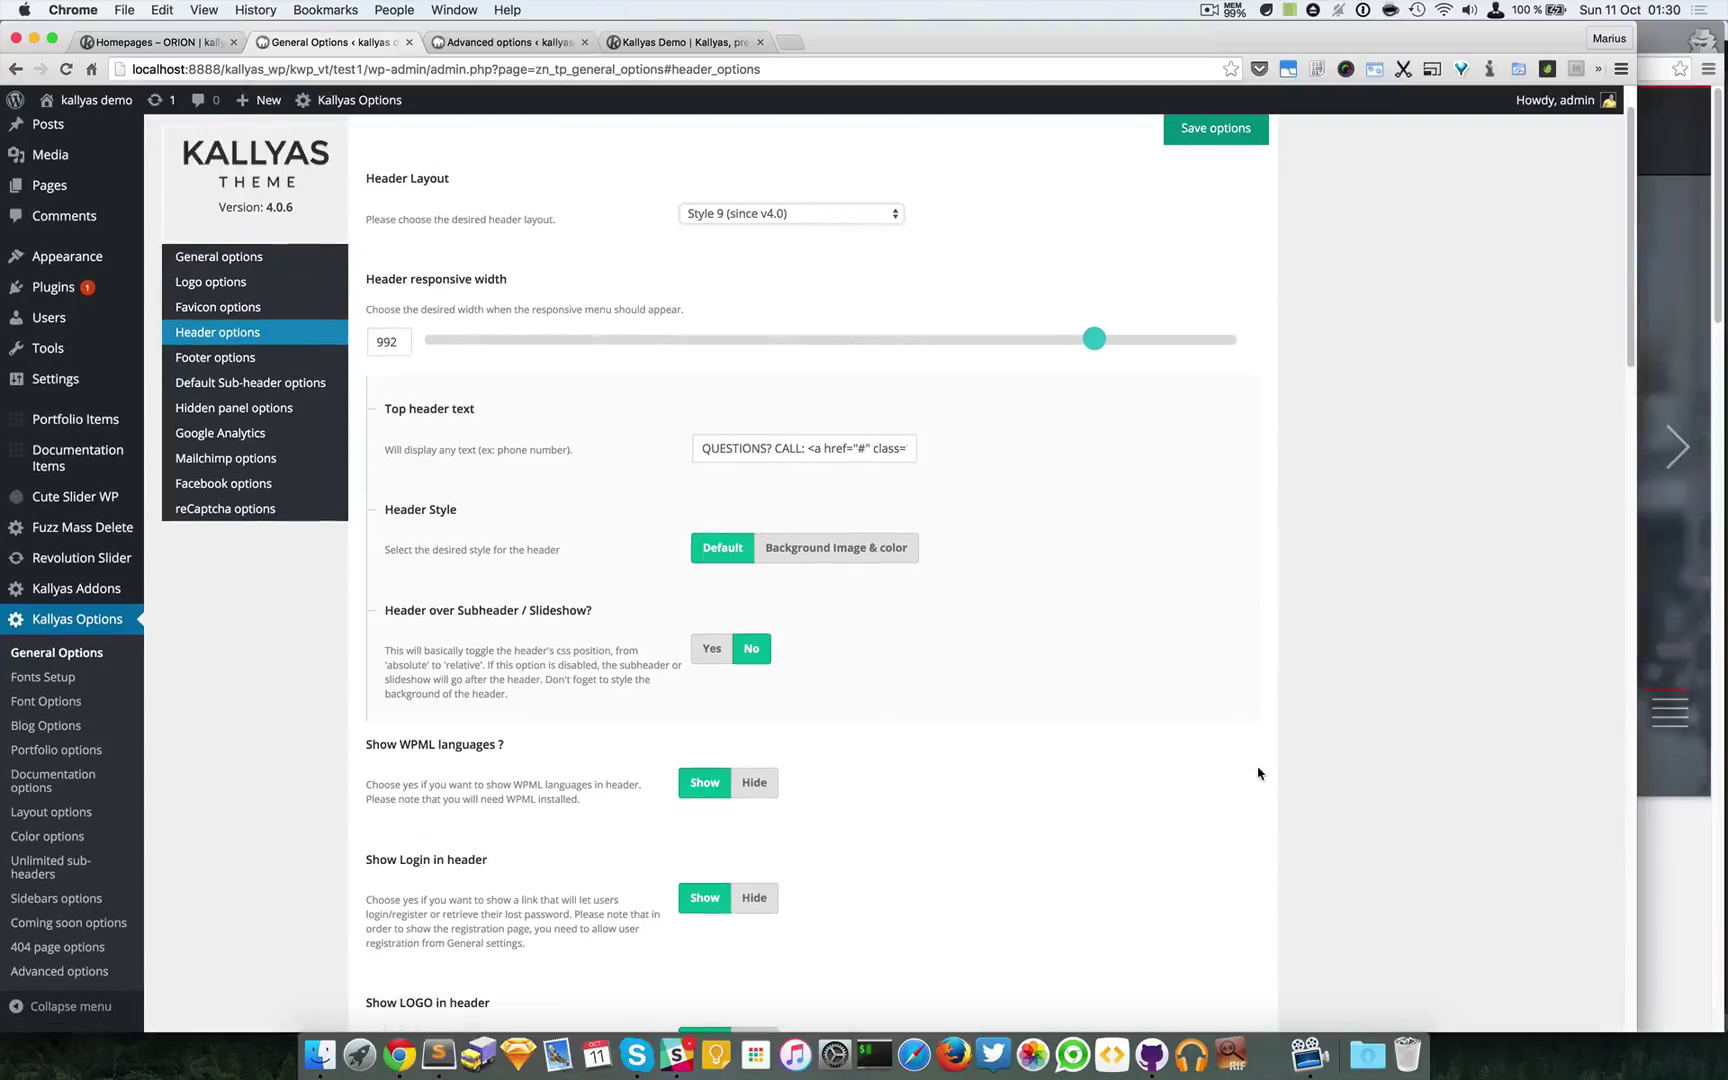
click(790, 212)
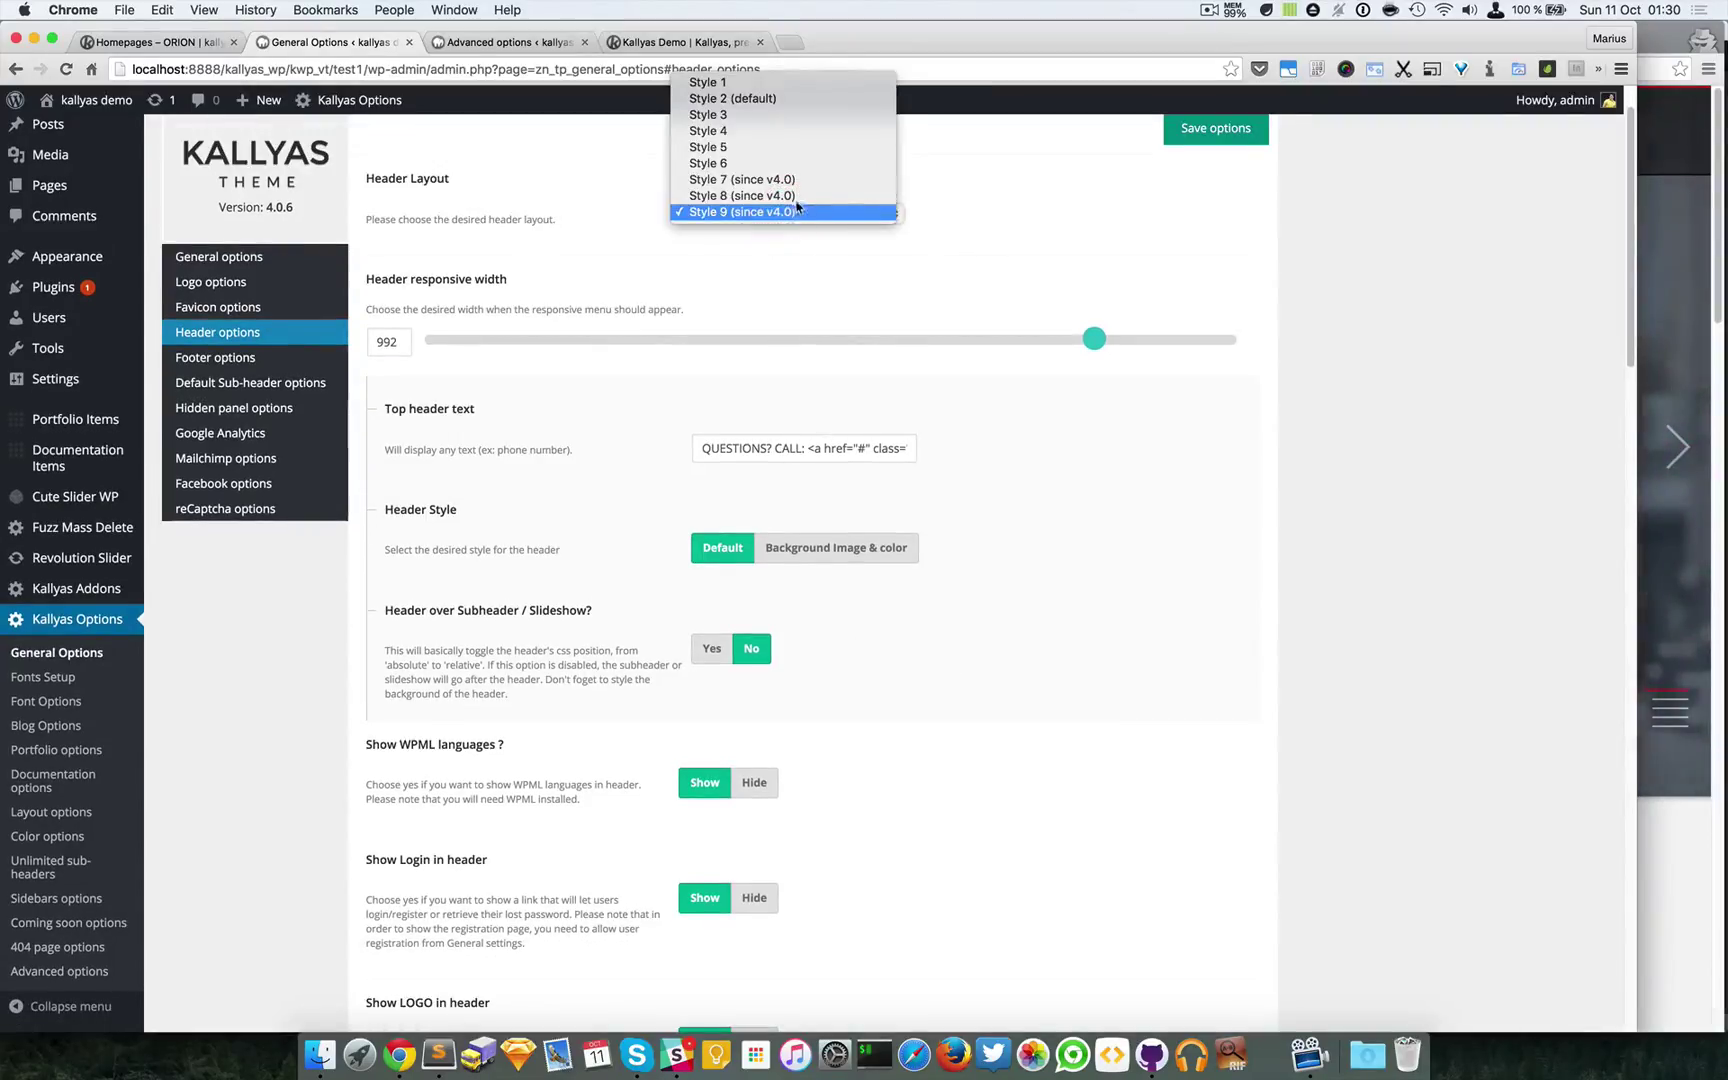
click(794, 181)
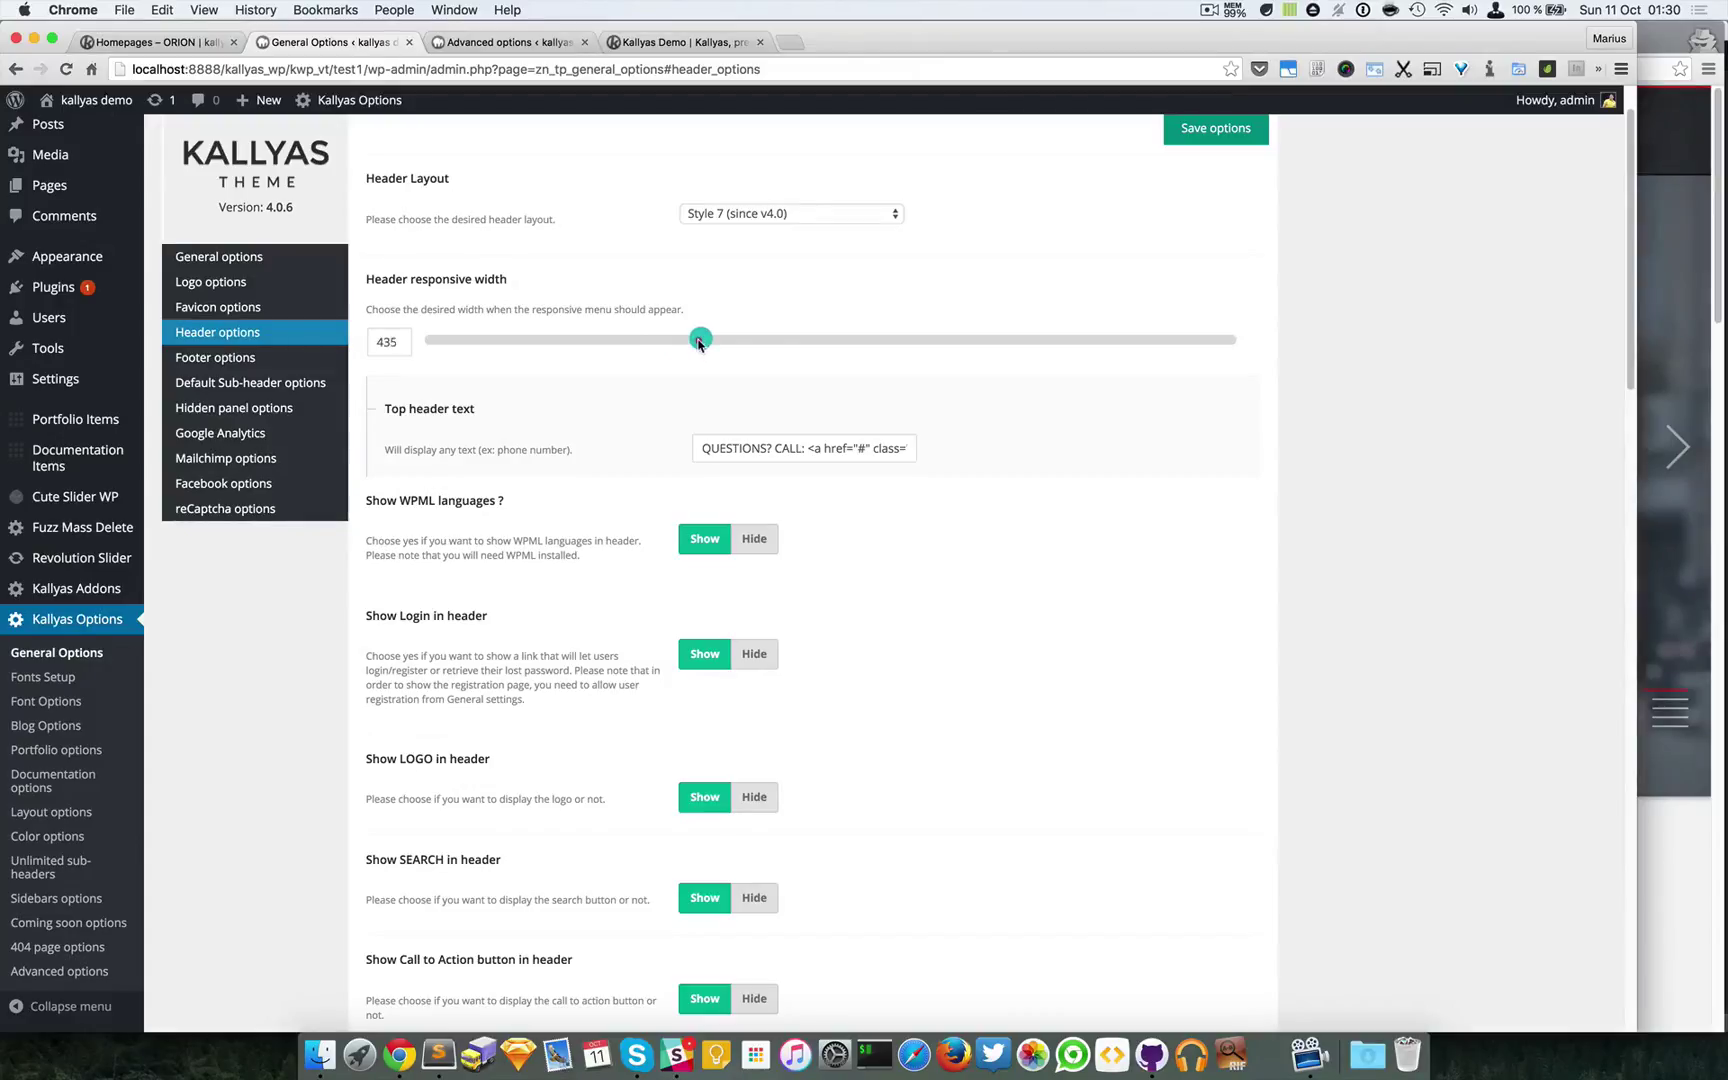
Try smaller header responsive widths such as 435 and 483, and restore the value to 992
drag(759, 354, 743, 354)
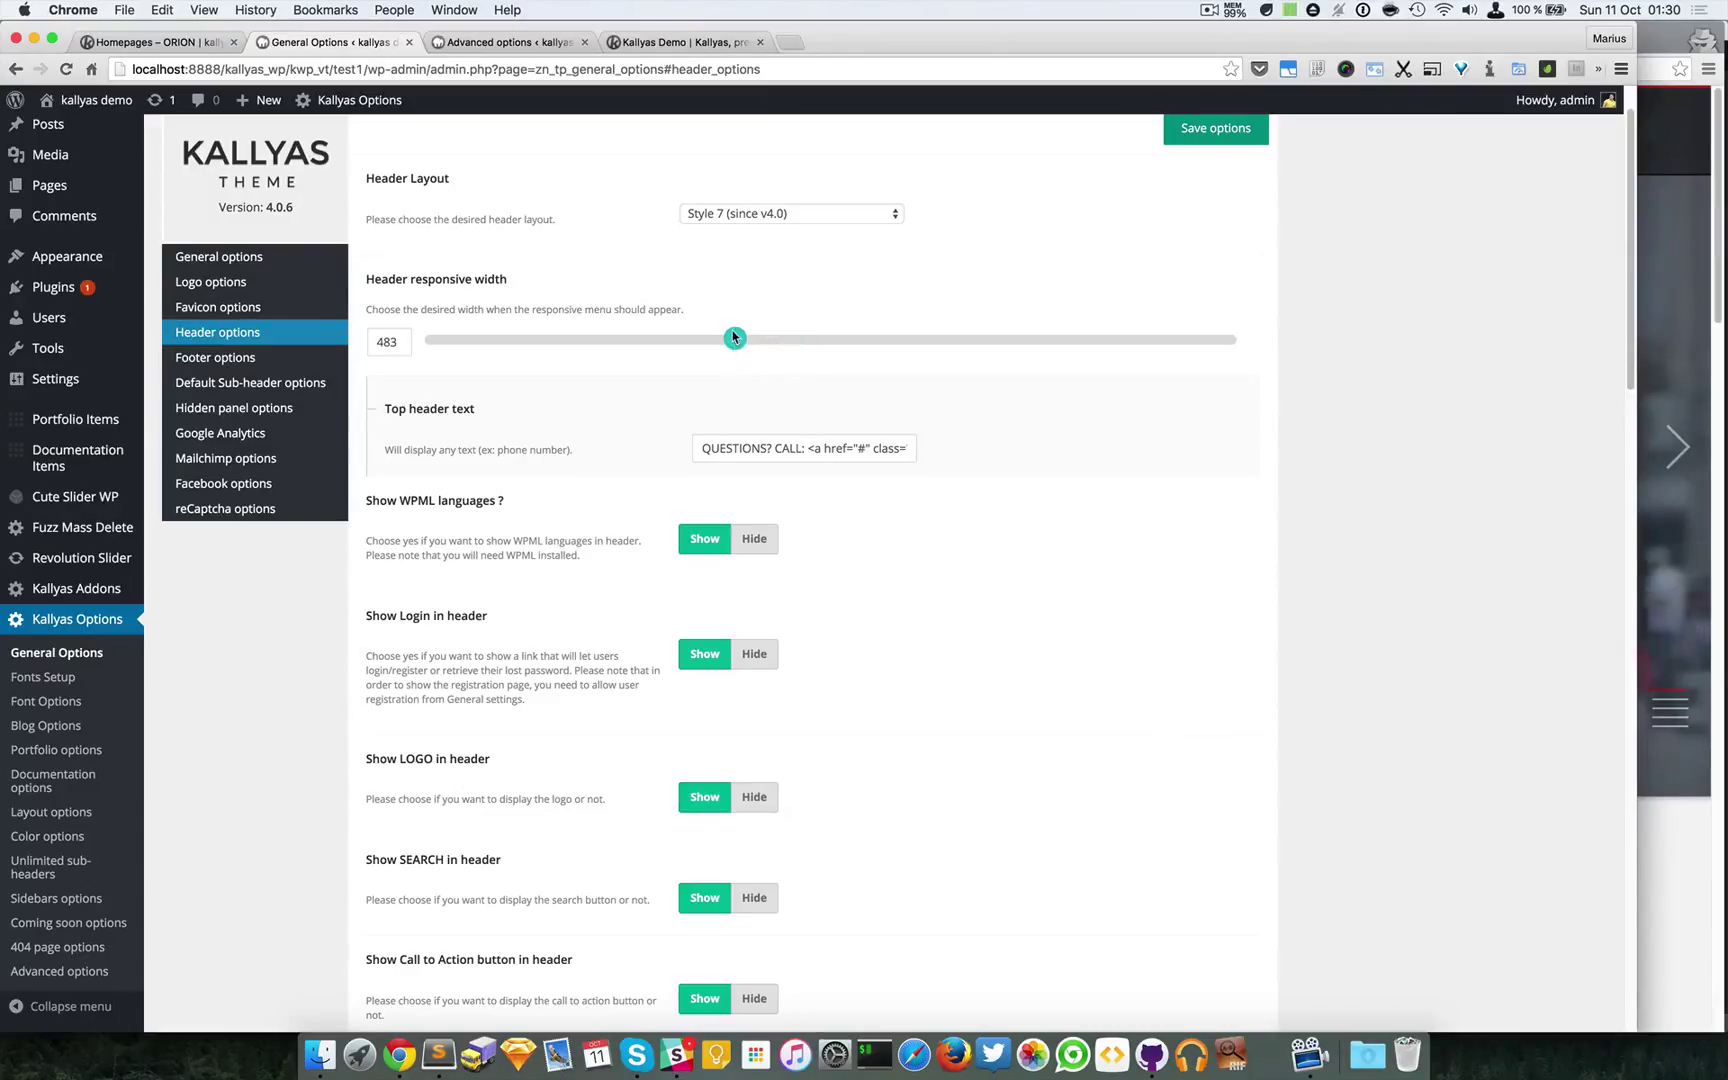
drag(734, 338, 1091, 332)
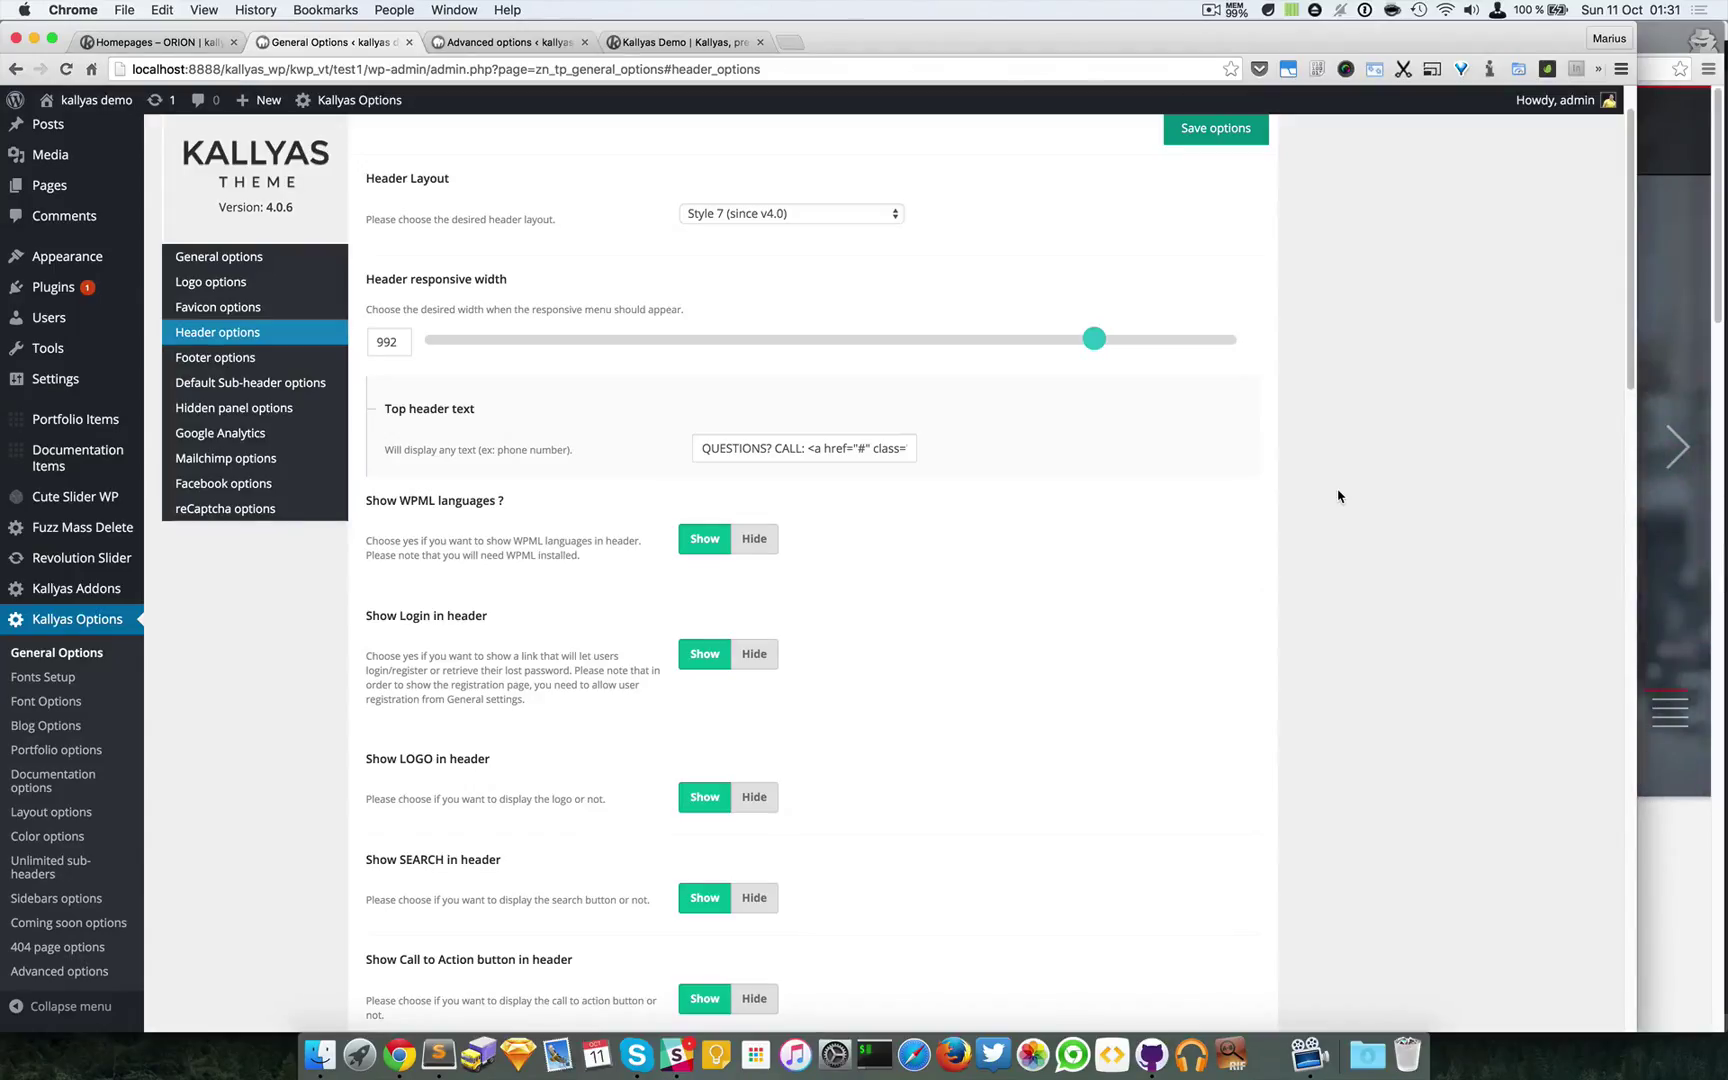
scroll(1338, 496, down, 1)
scroll(1327, 478, up, 3)
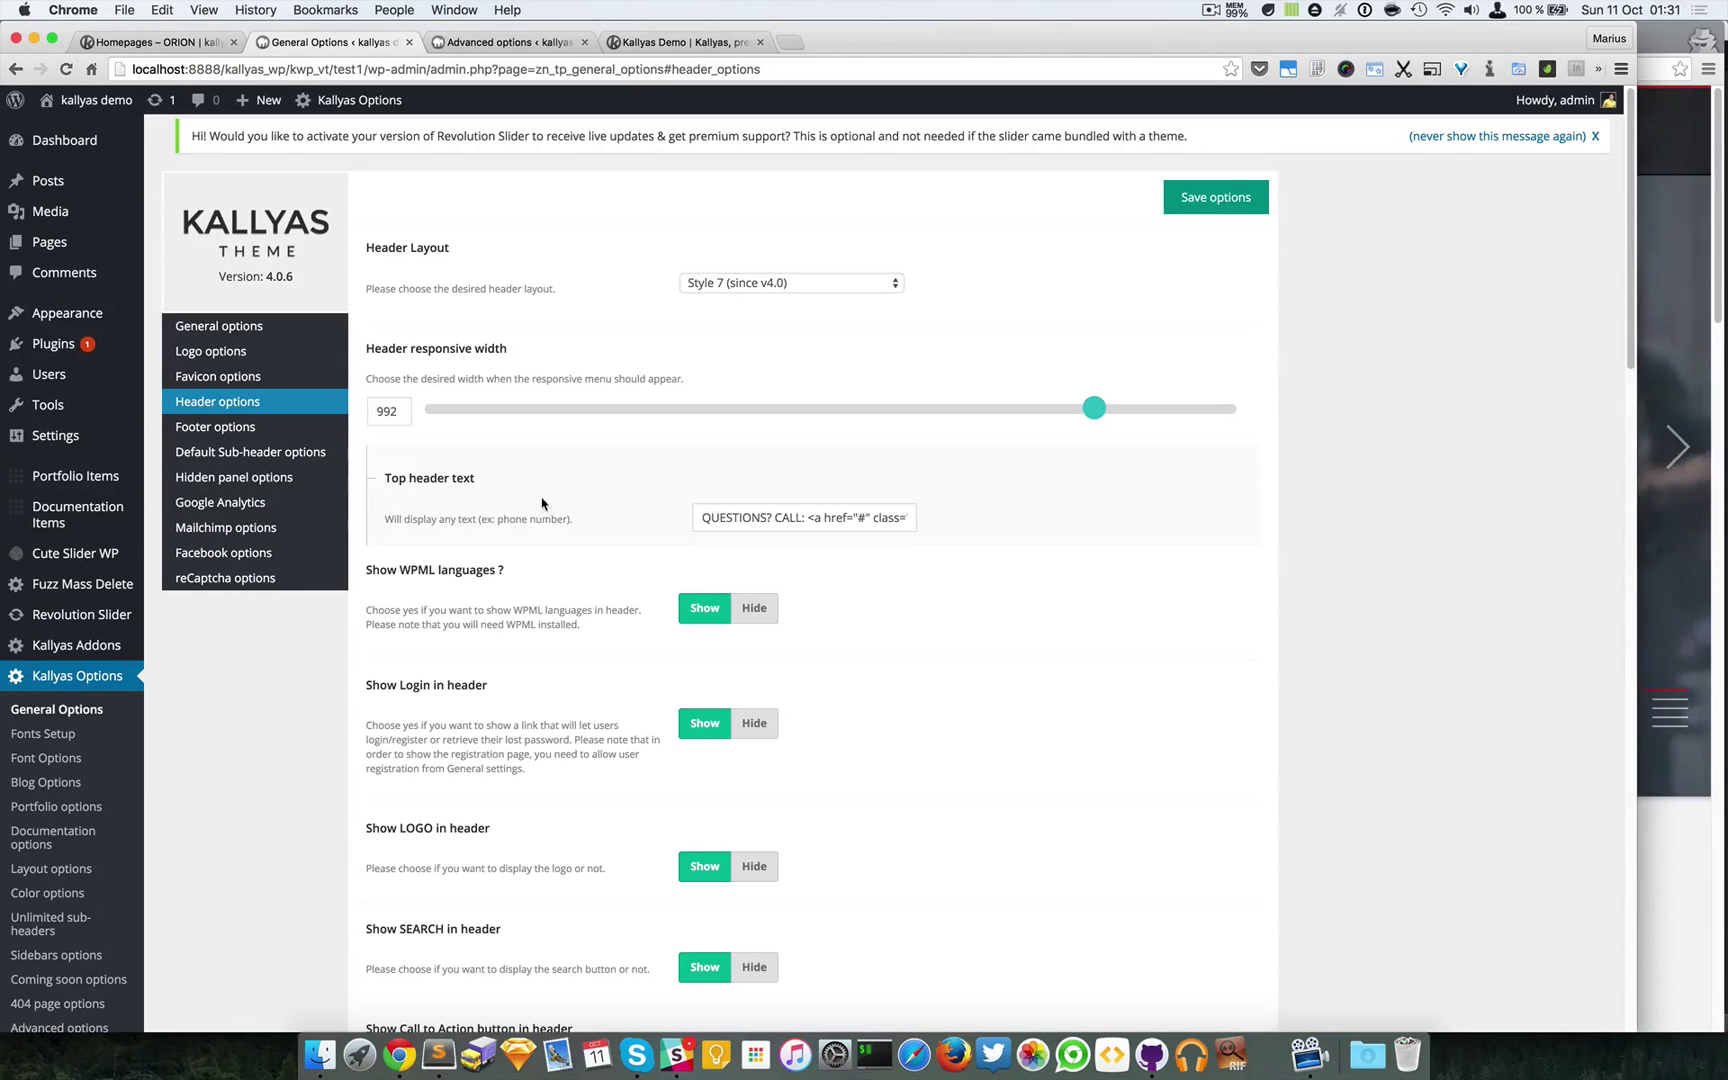
scroll(563, 510, down, 1)
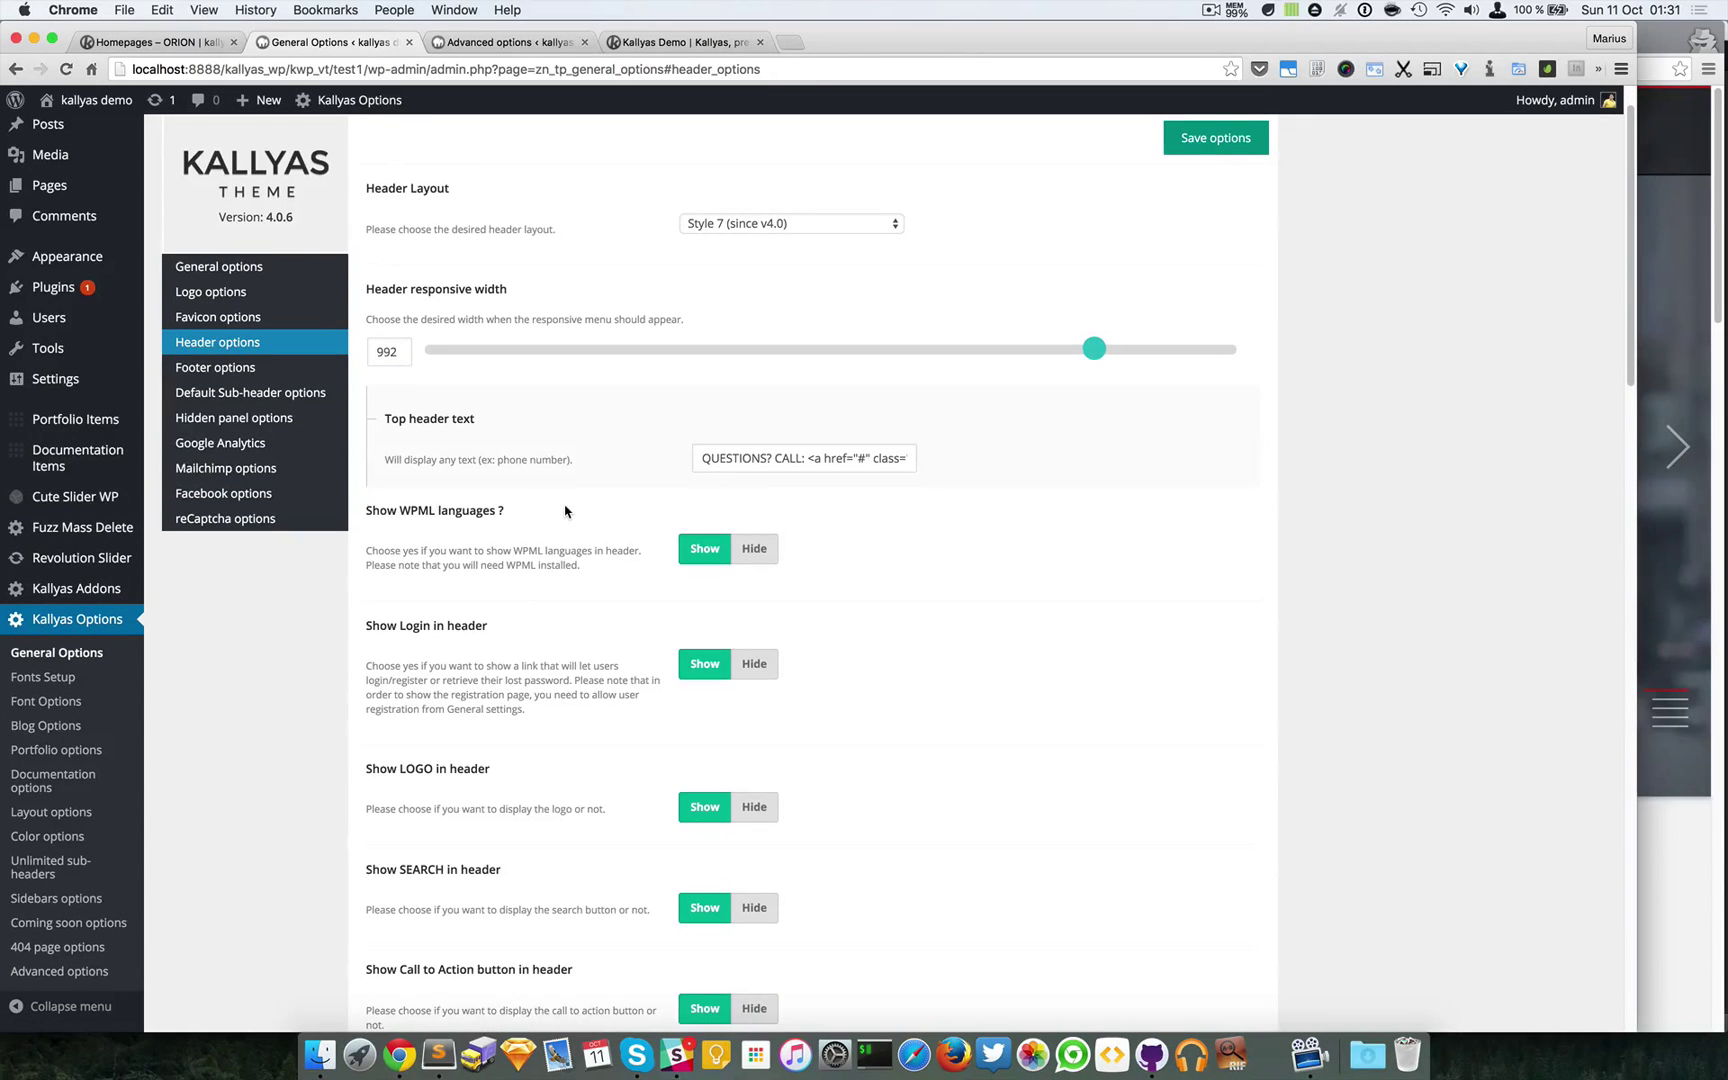
scroll(565, 511, down, 1)
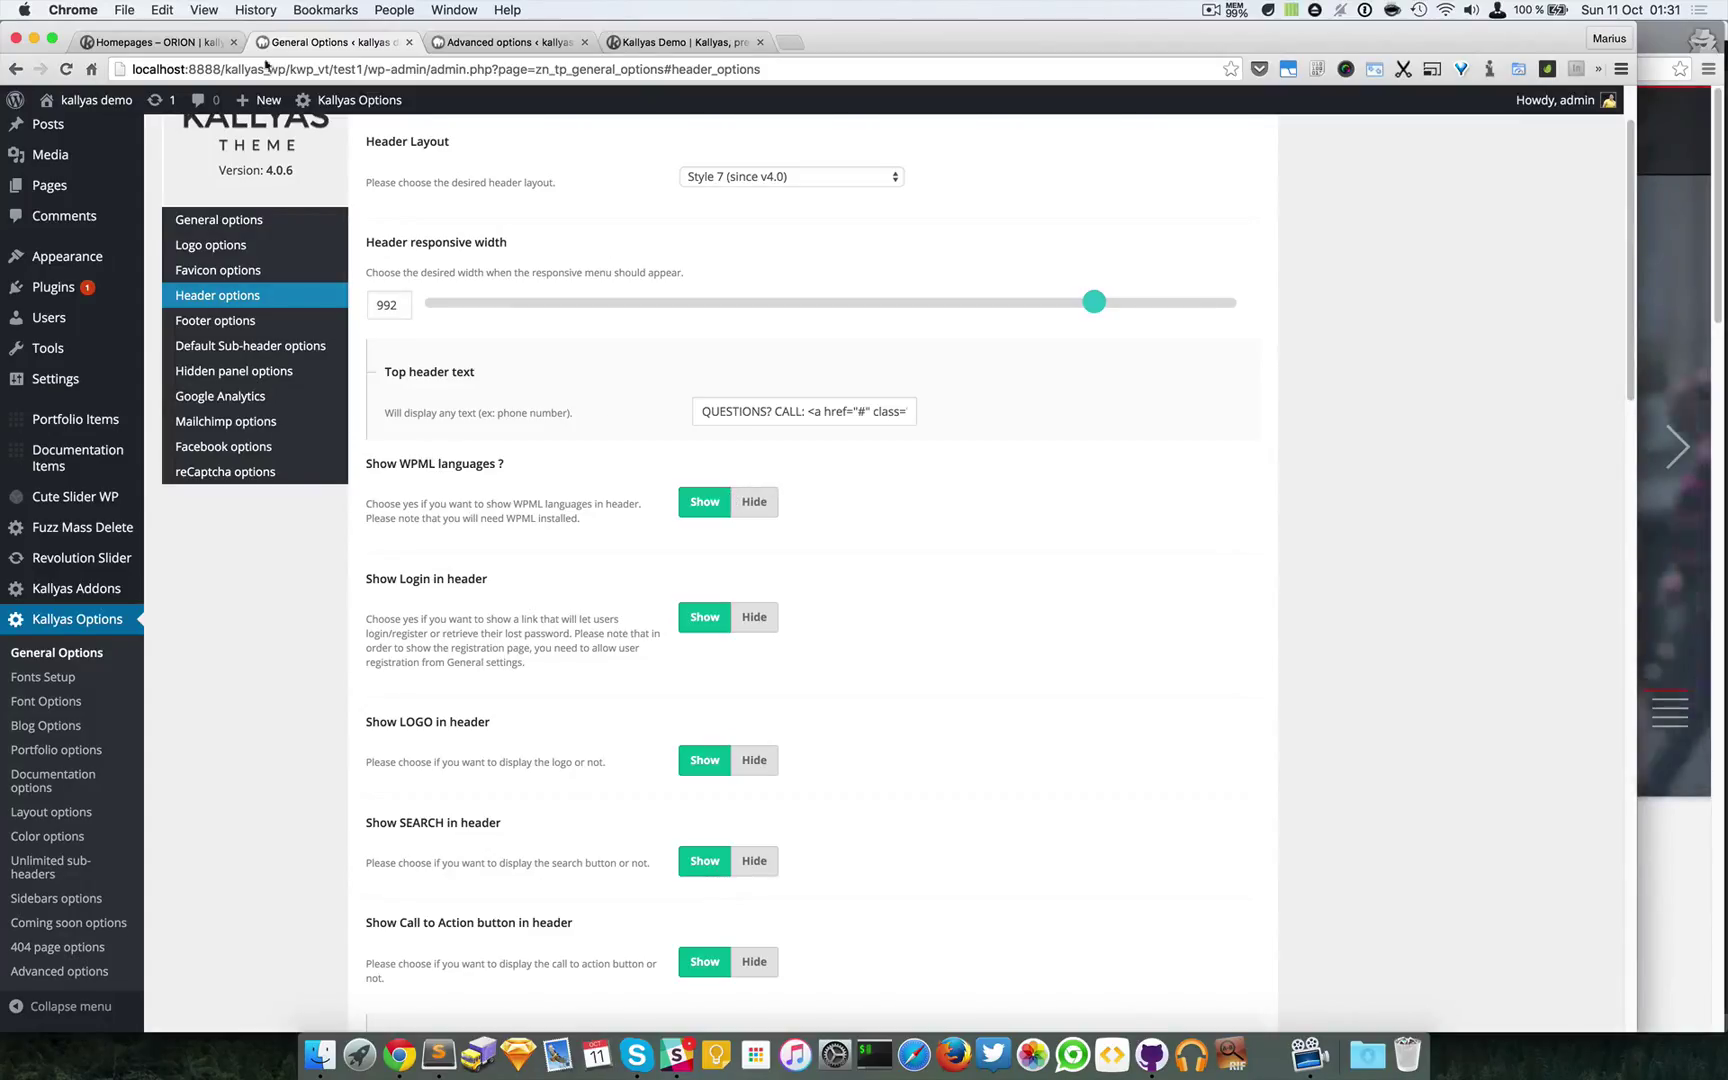
Examine the header's language list on the Kallyas online demo and return to the site's login display option
click(176, 42)
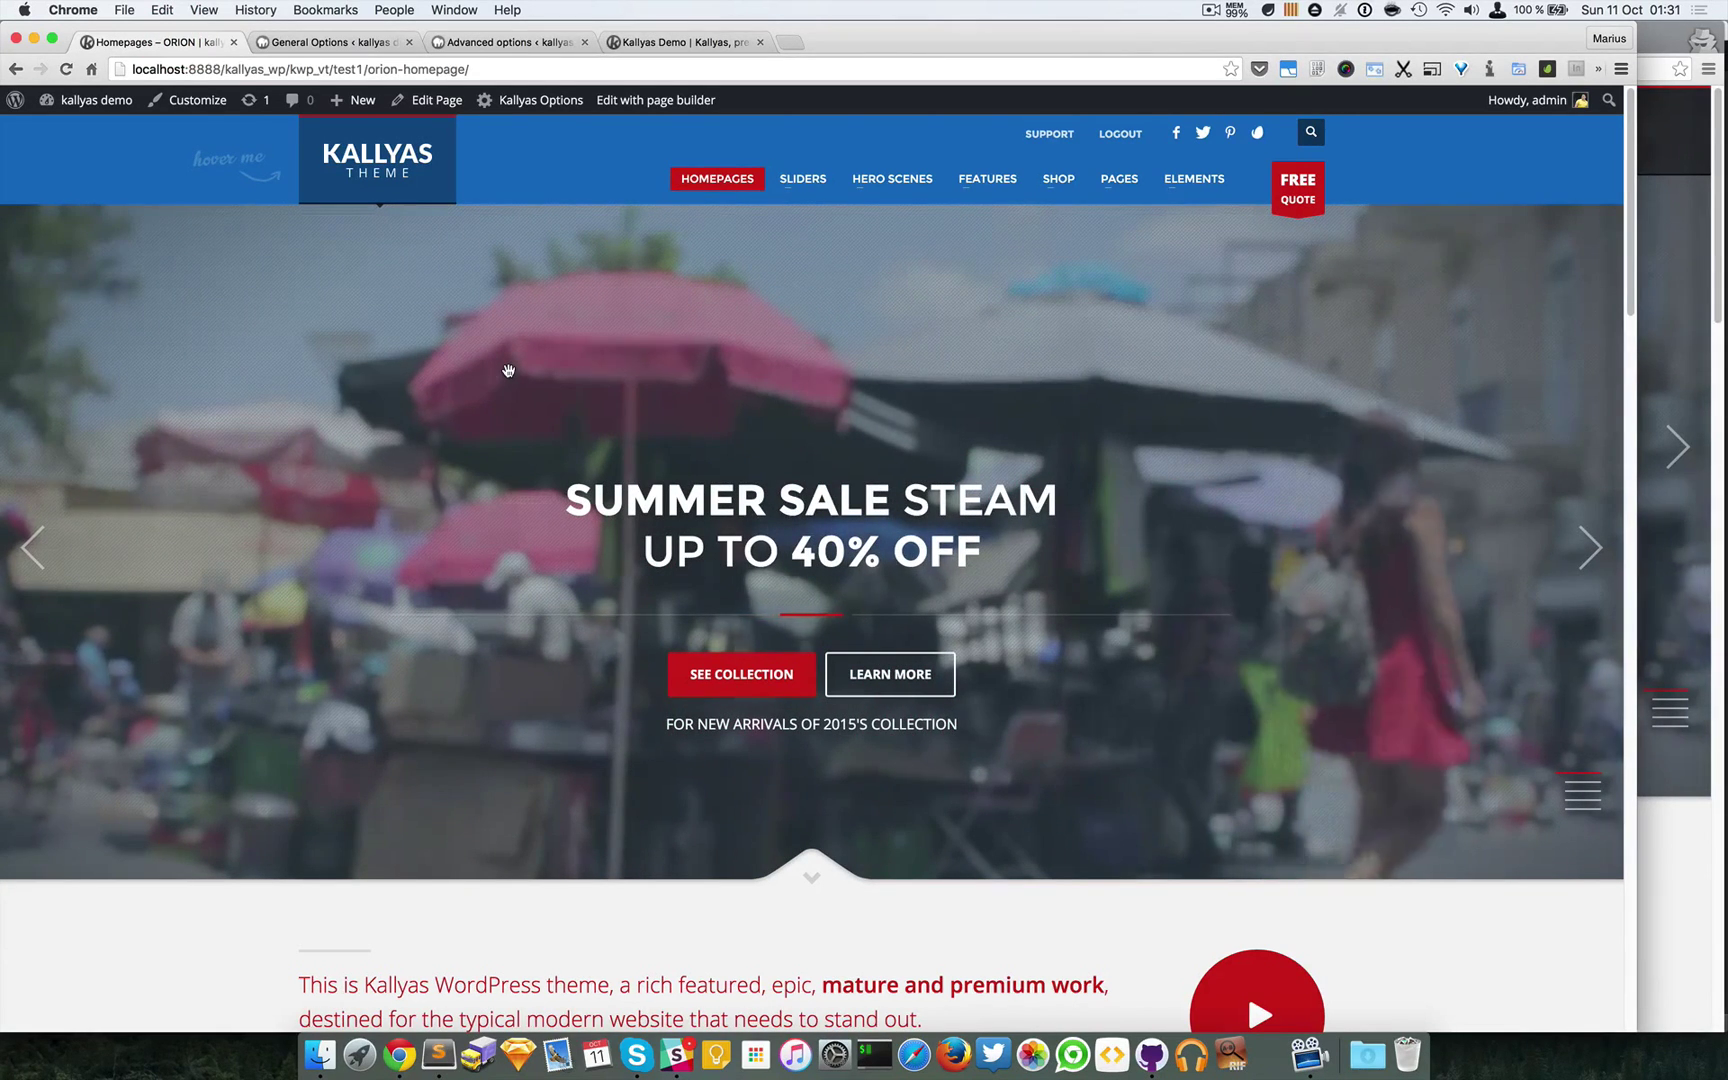
click(341, 45)
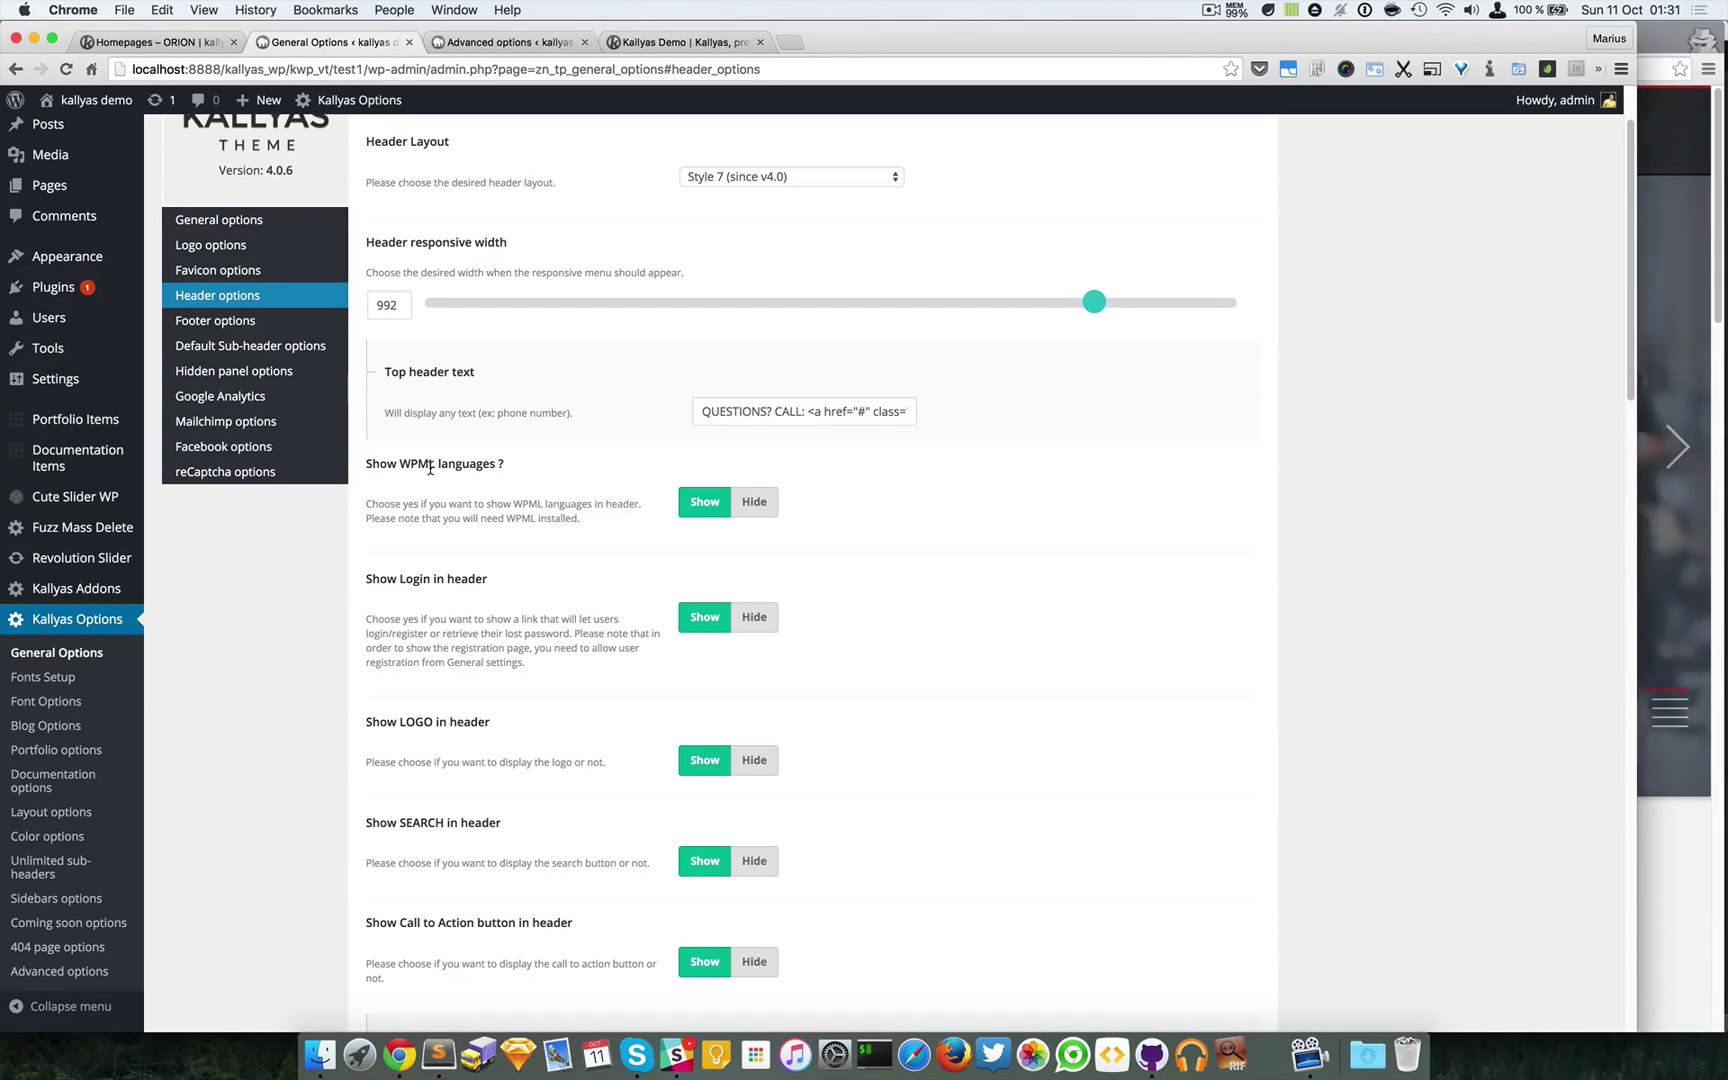
click(665, 45)
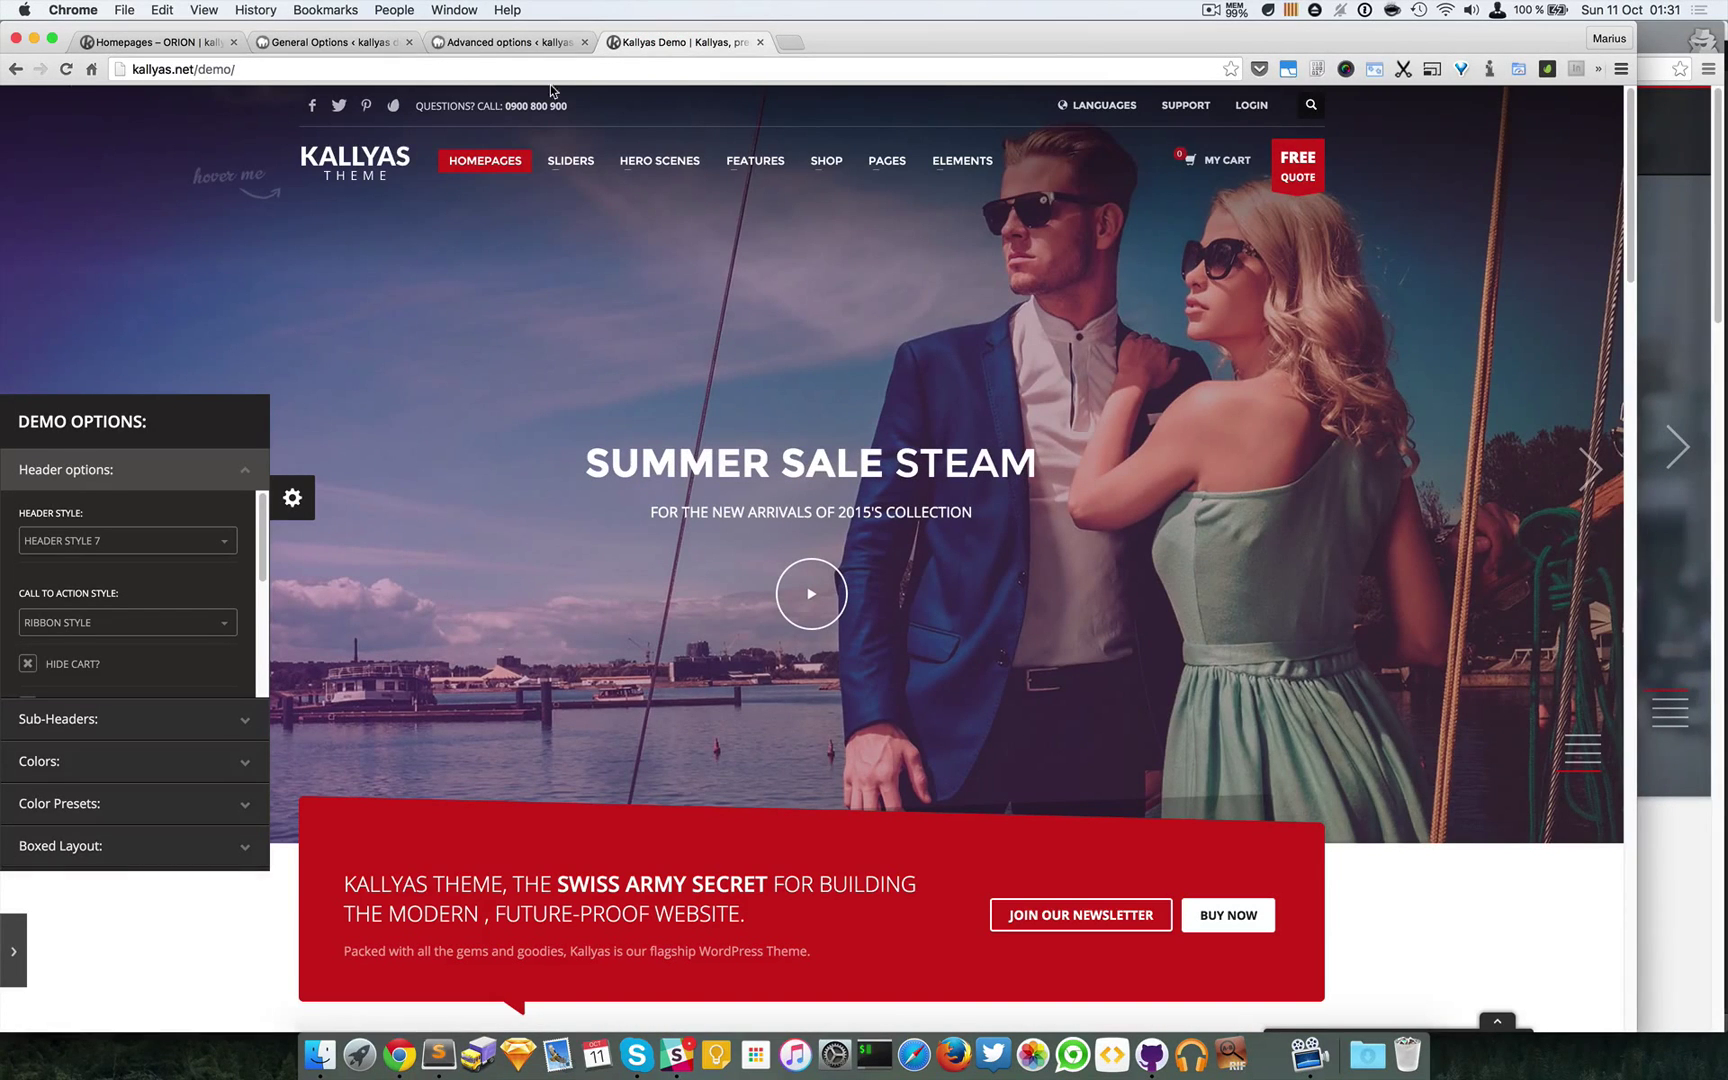
mouse_move(1081, 109)
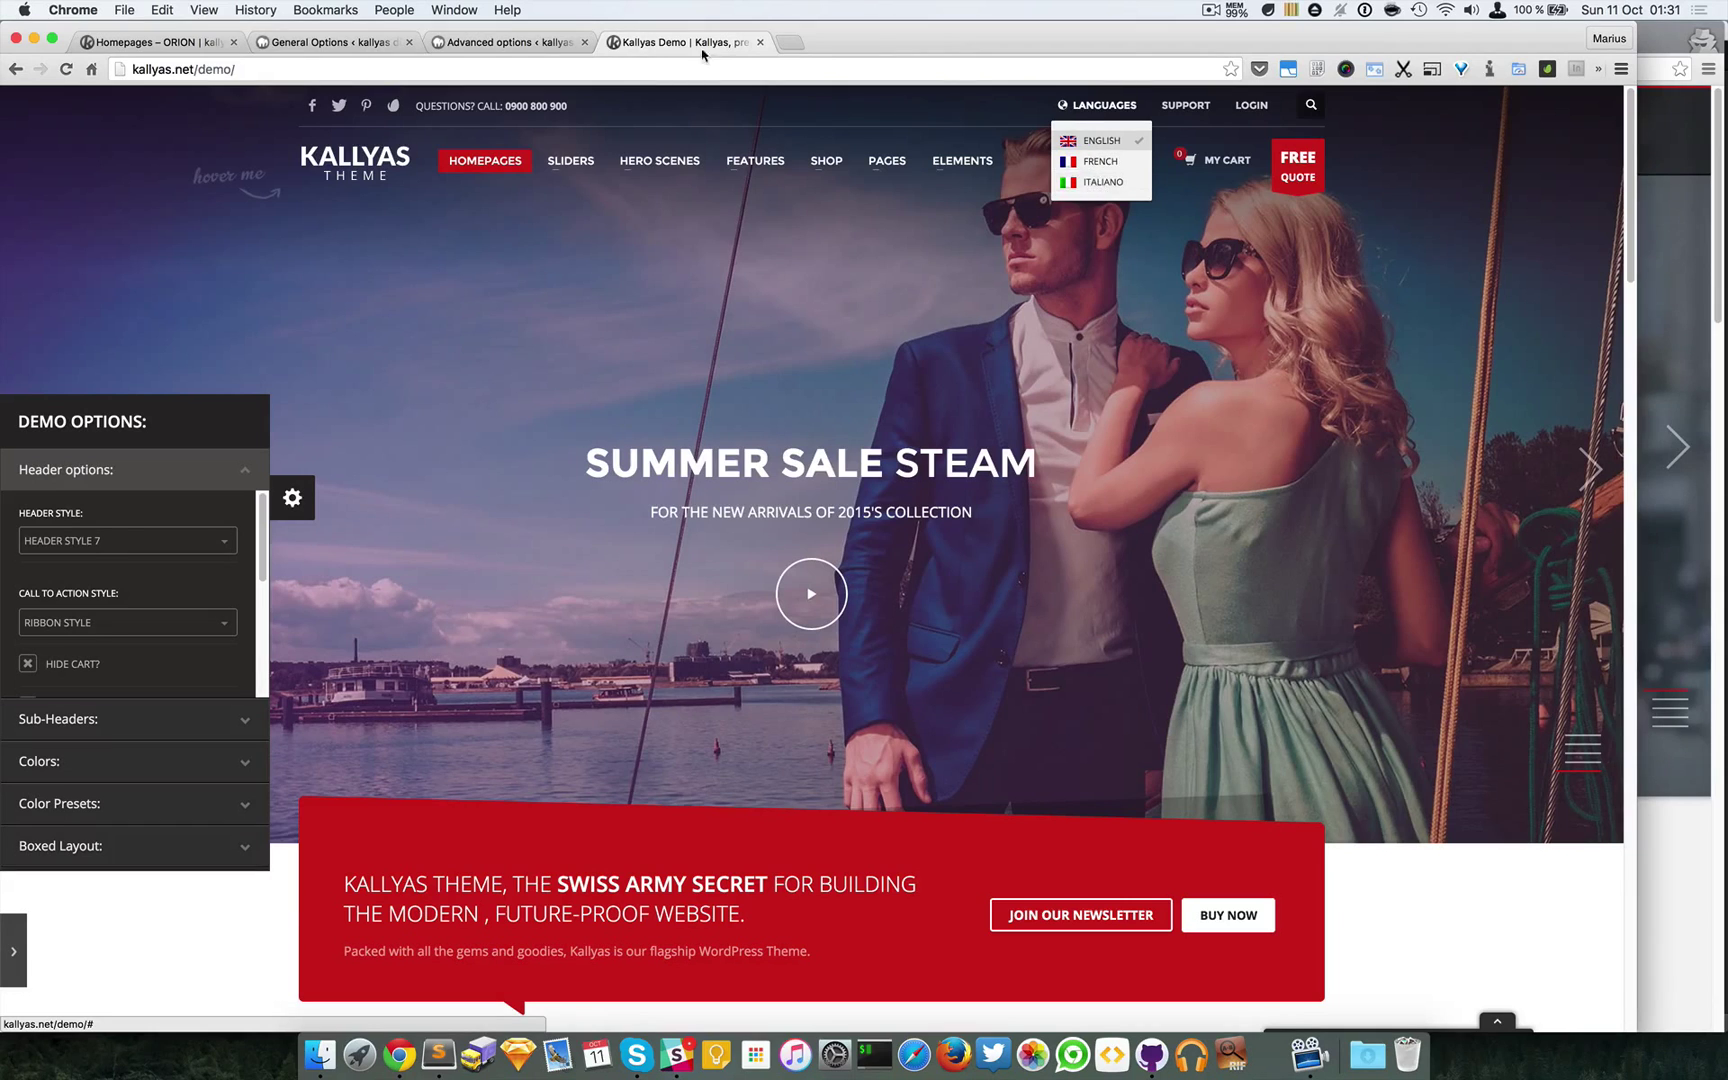
click(165, 42)
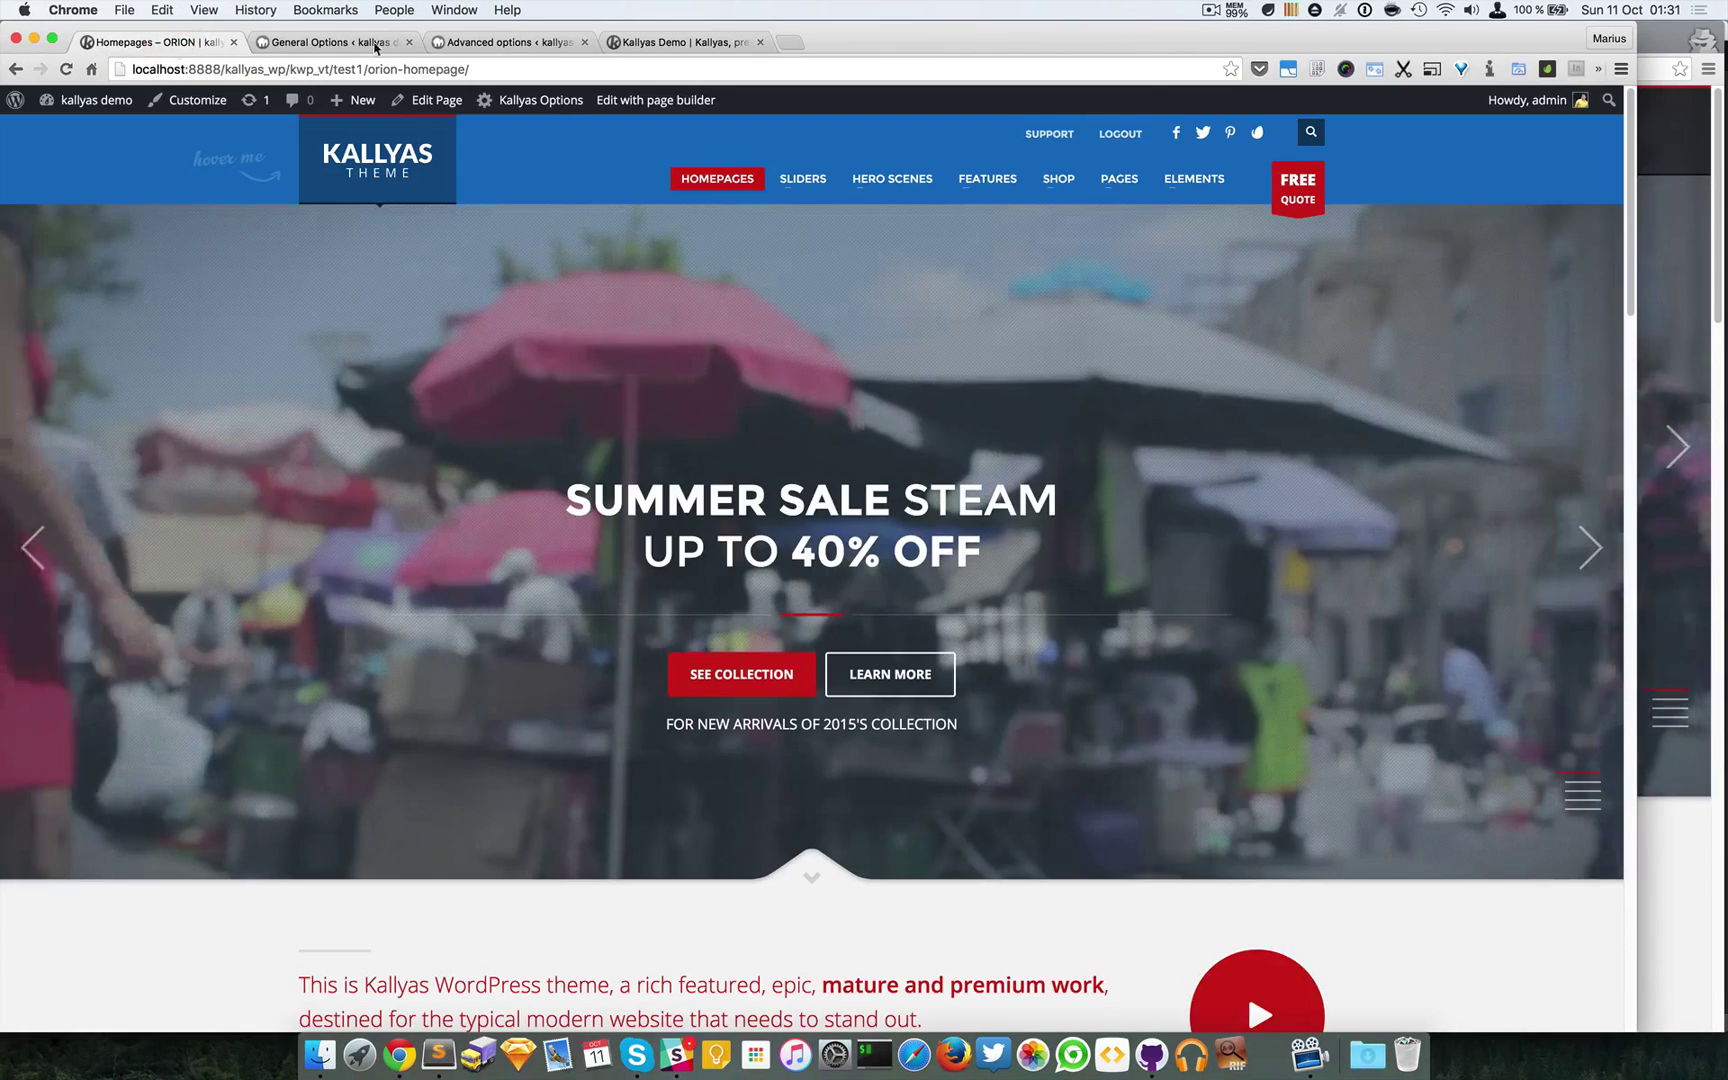
click(375, 46)
scroll(858, 568, down, 2)
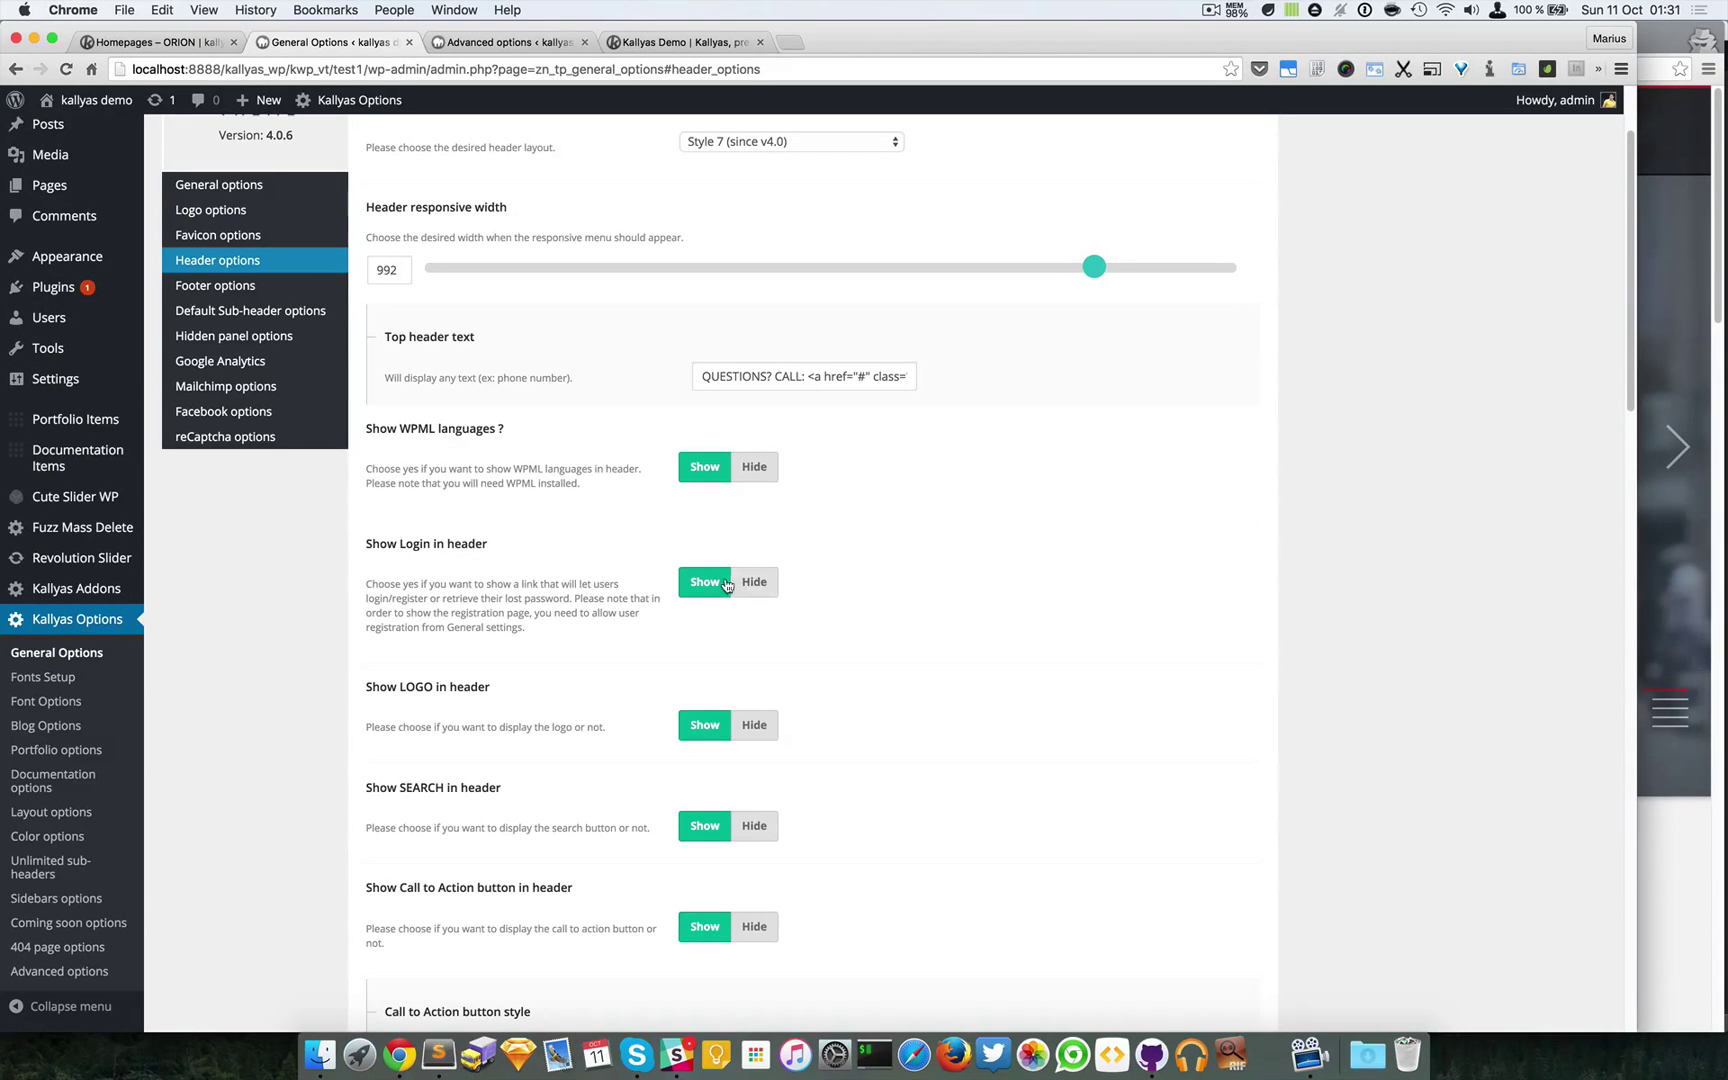
Expand and collapse the Support hidden panel in the Orion homepage's header
click(185, 43)
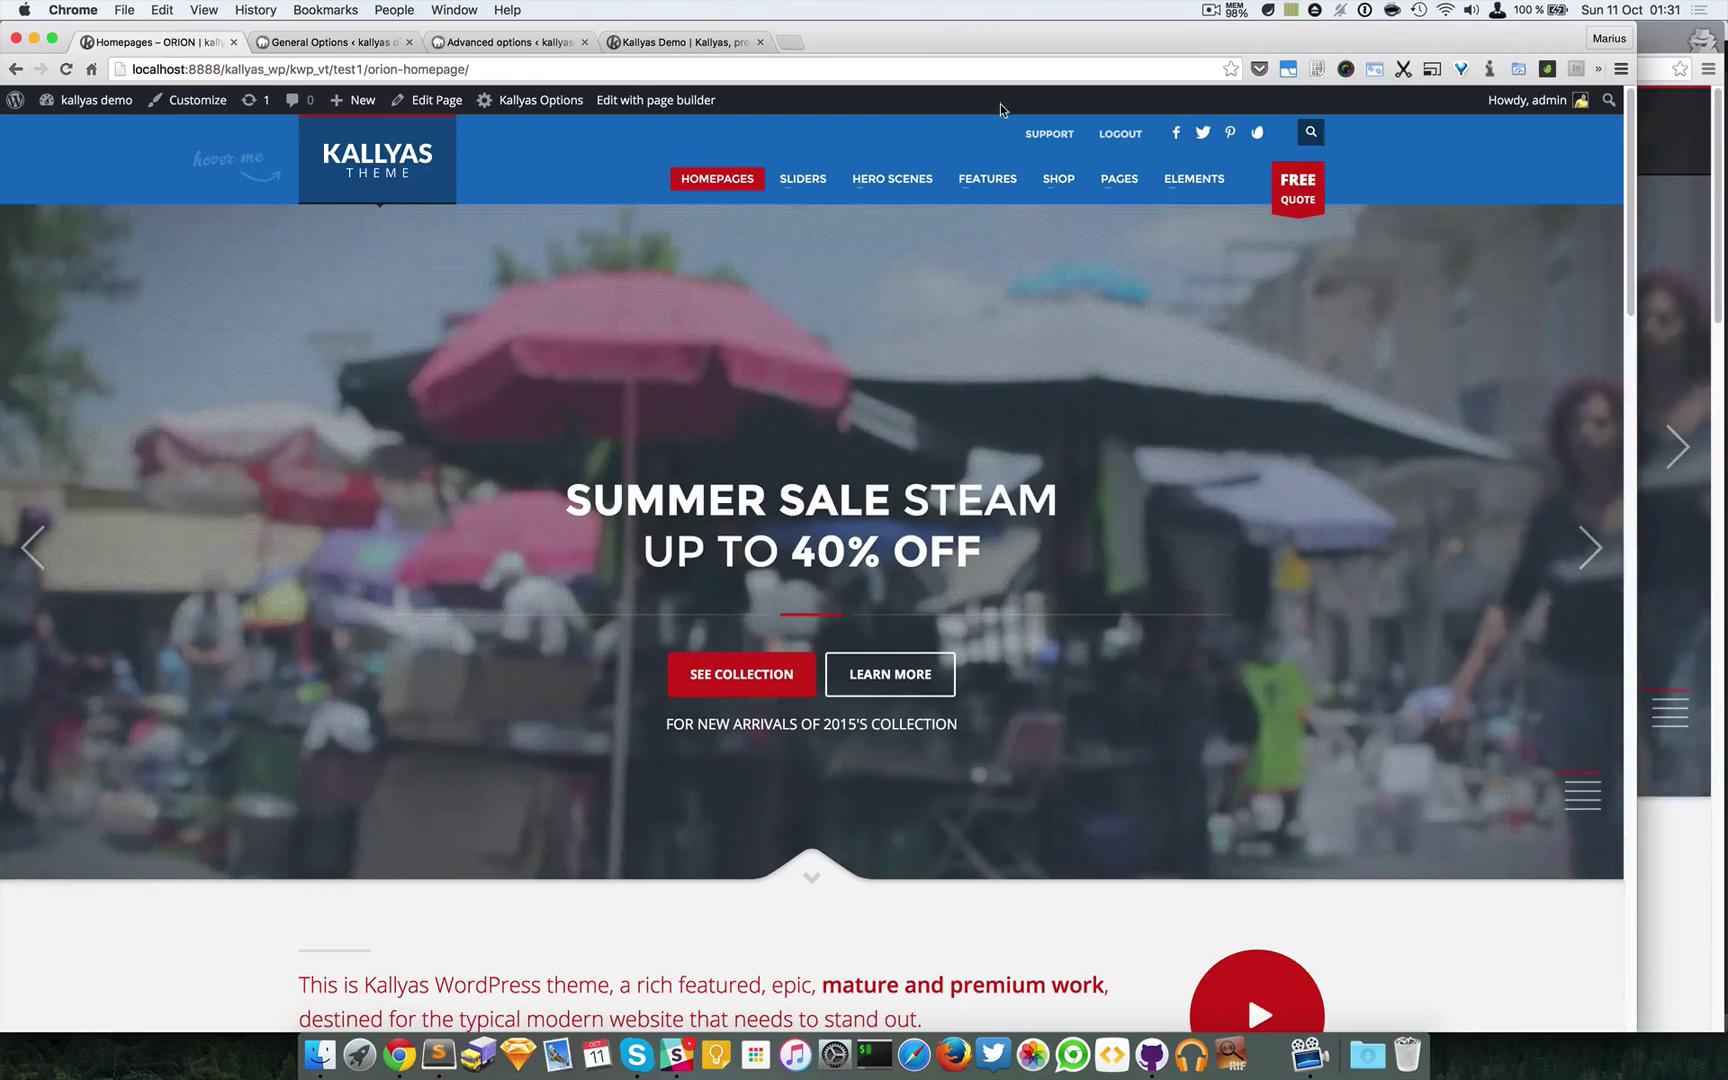
click(1052, 134)
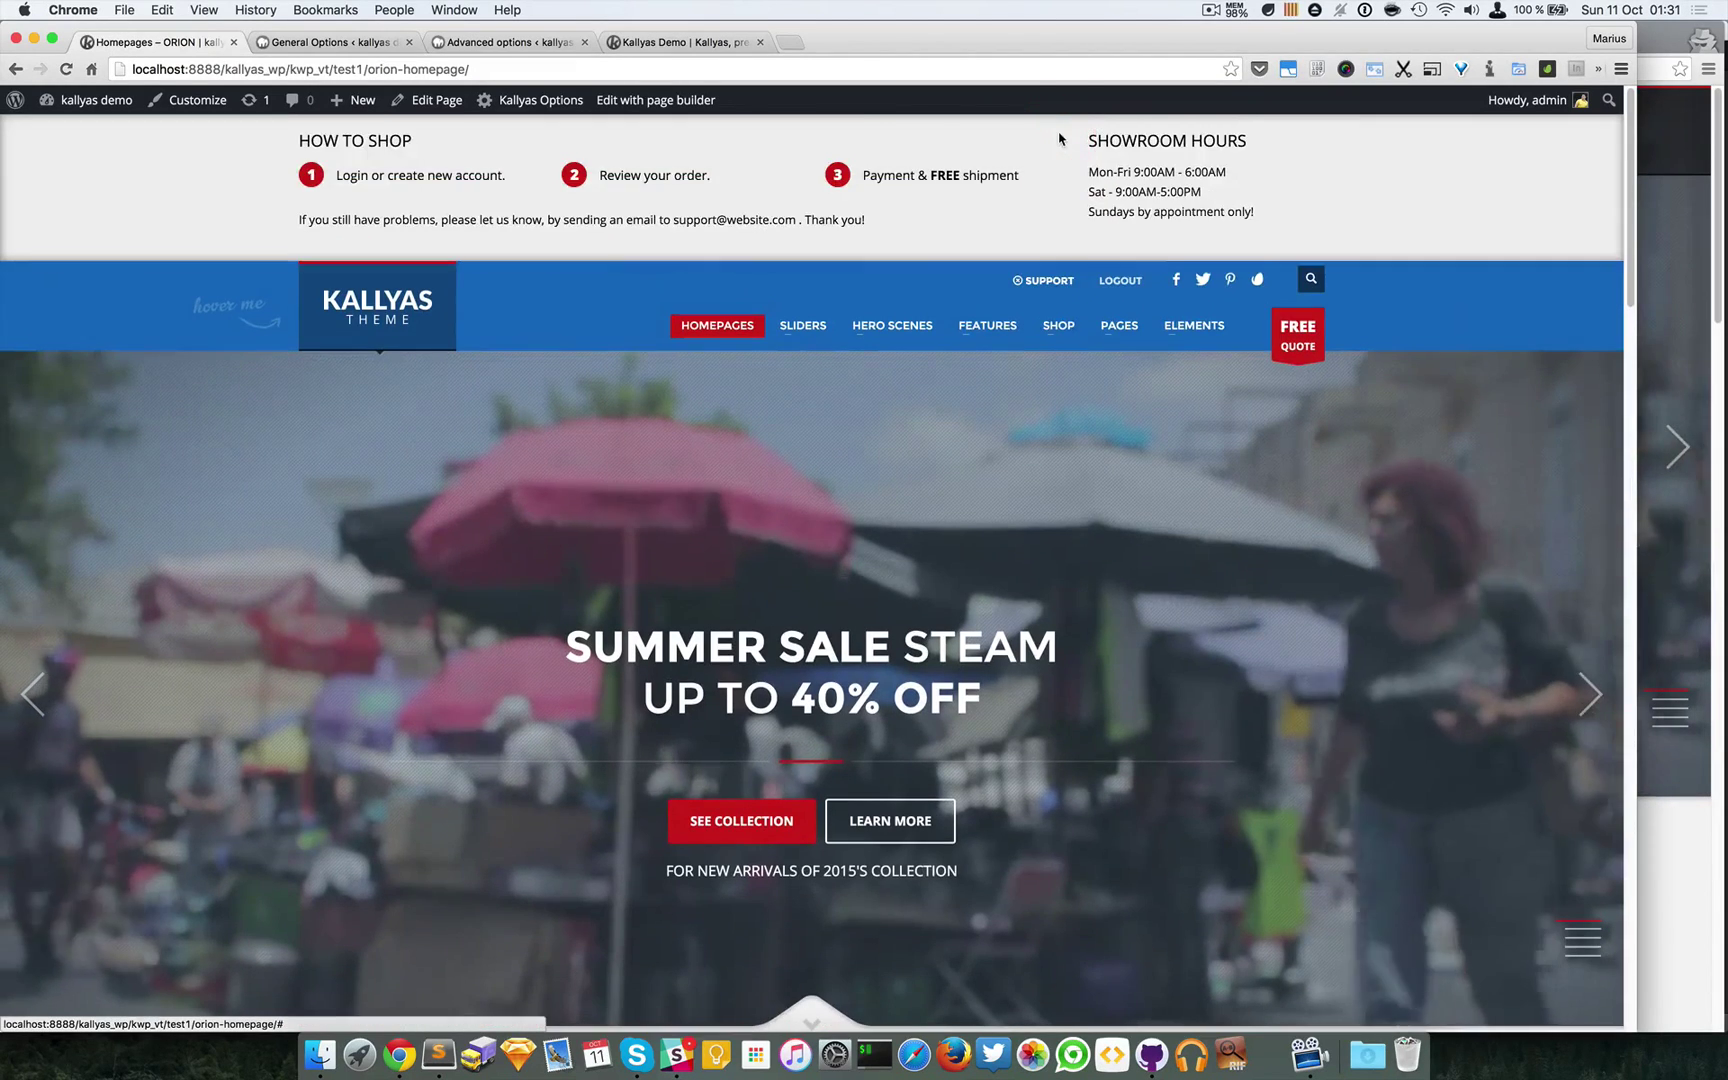
click(1058, 276)
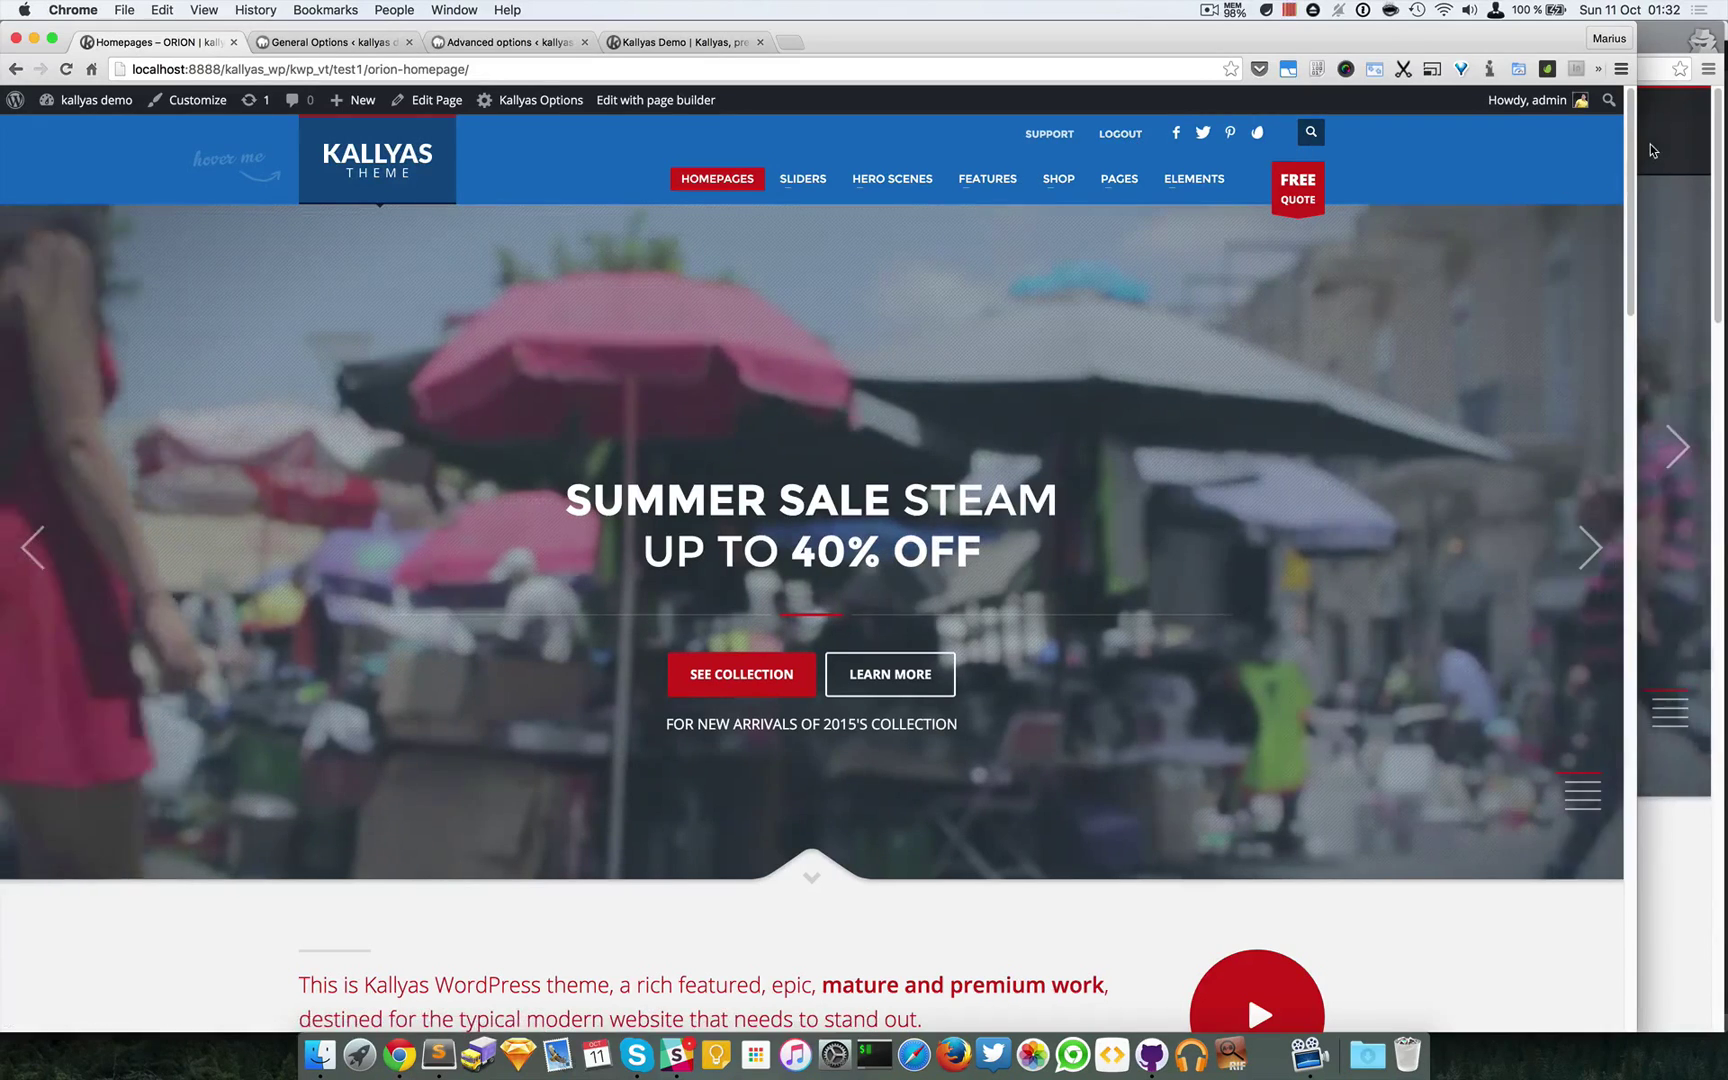
In the logged-out browser window, open and close the header's login form, and return to the logged-in window
key(super+grave)
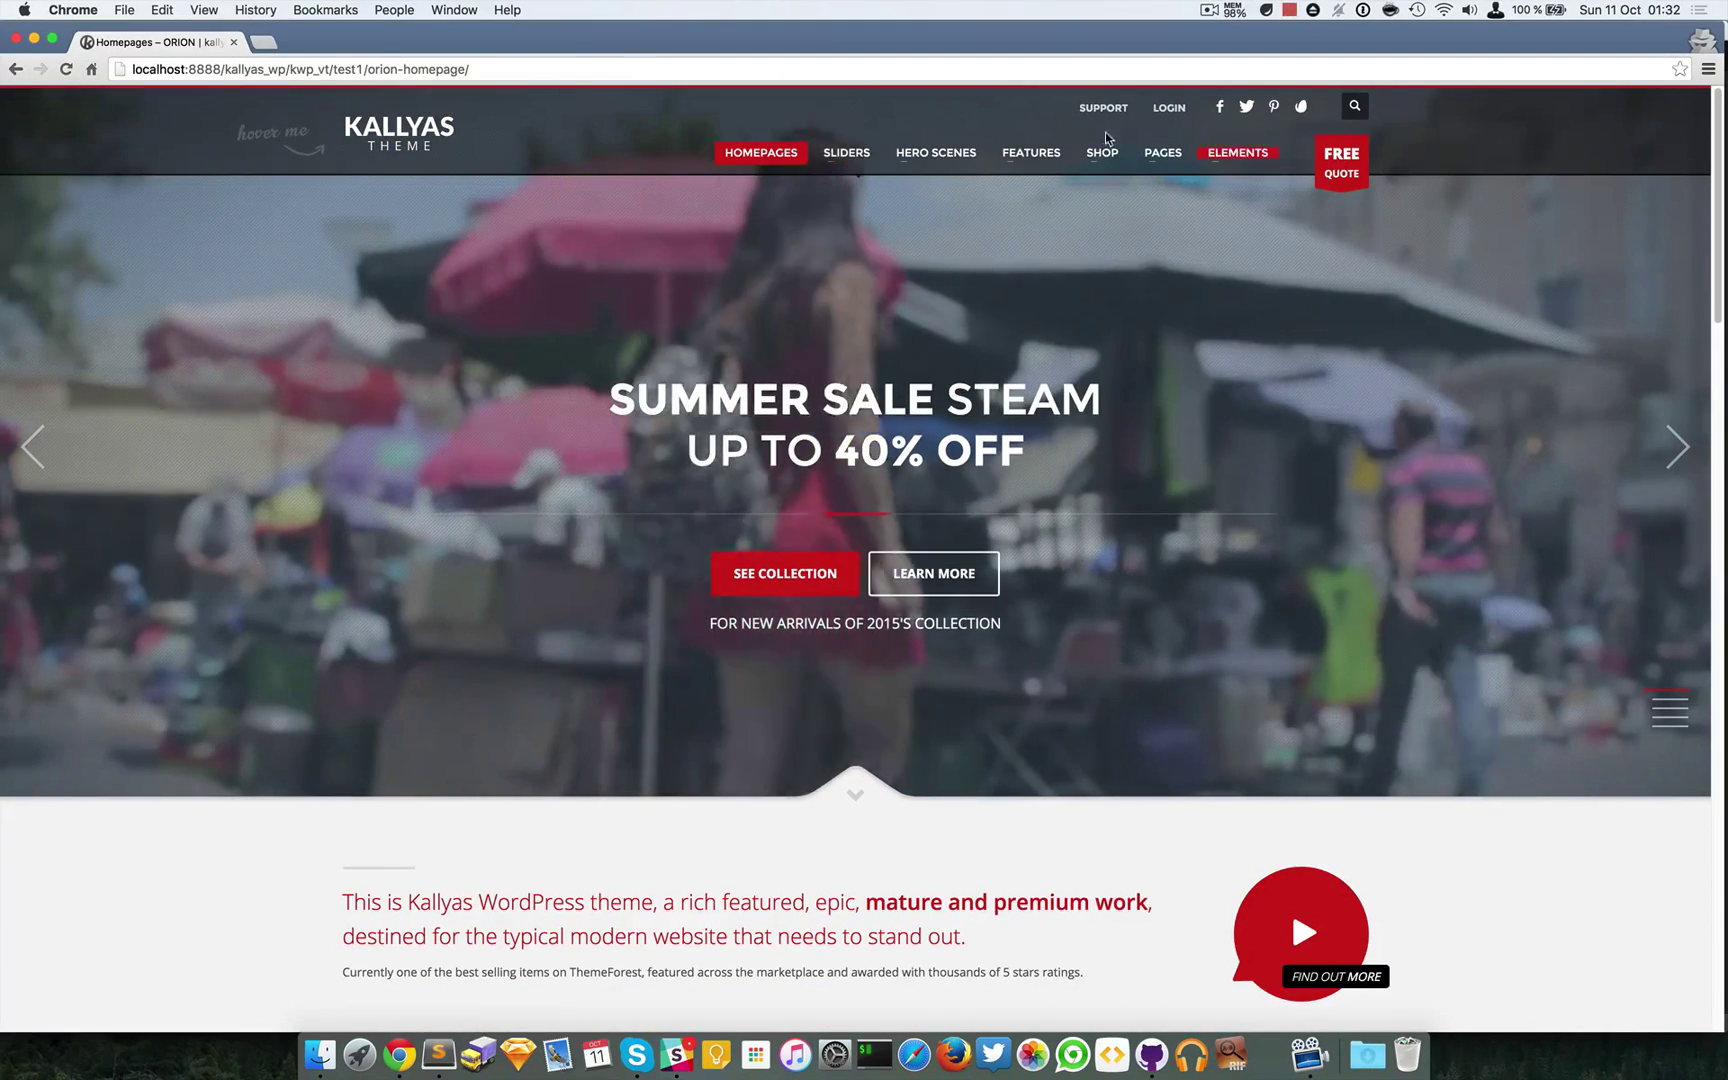
click(1166, 110)
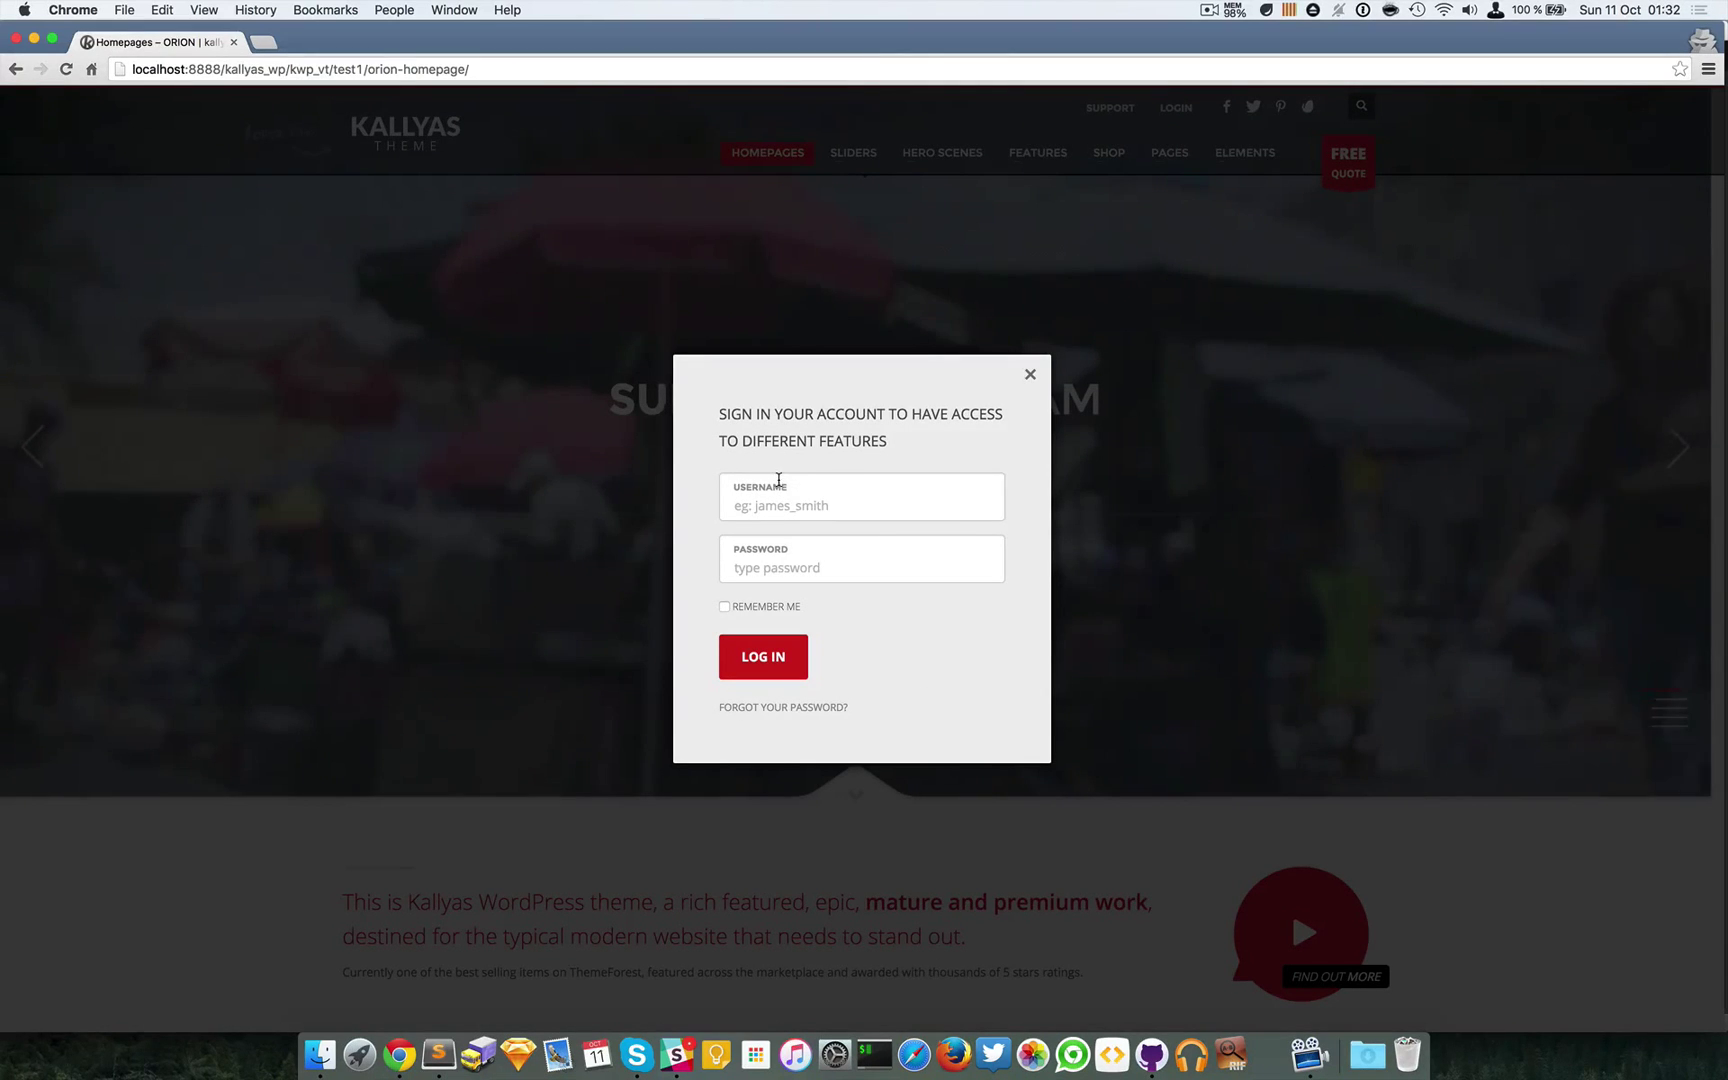
click(1029, 378)
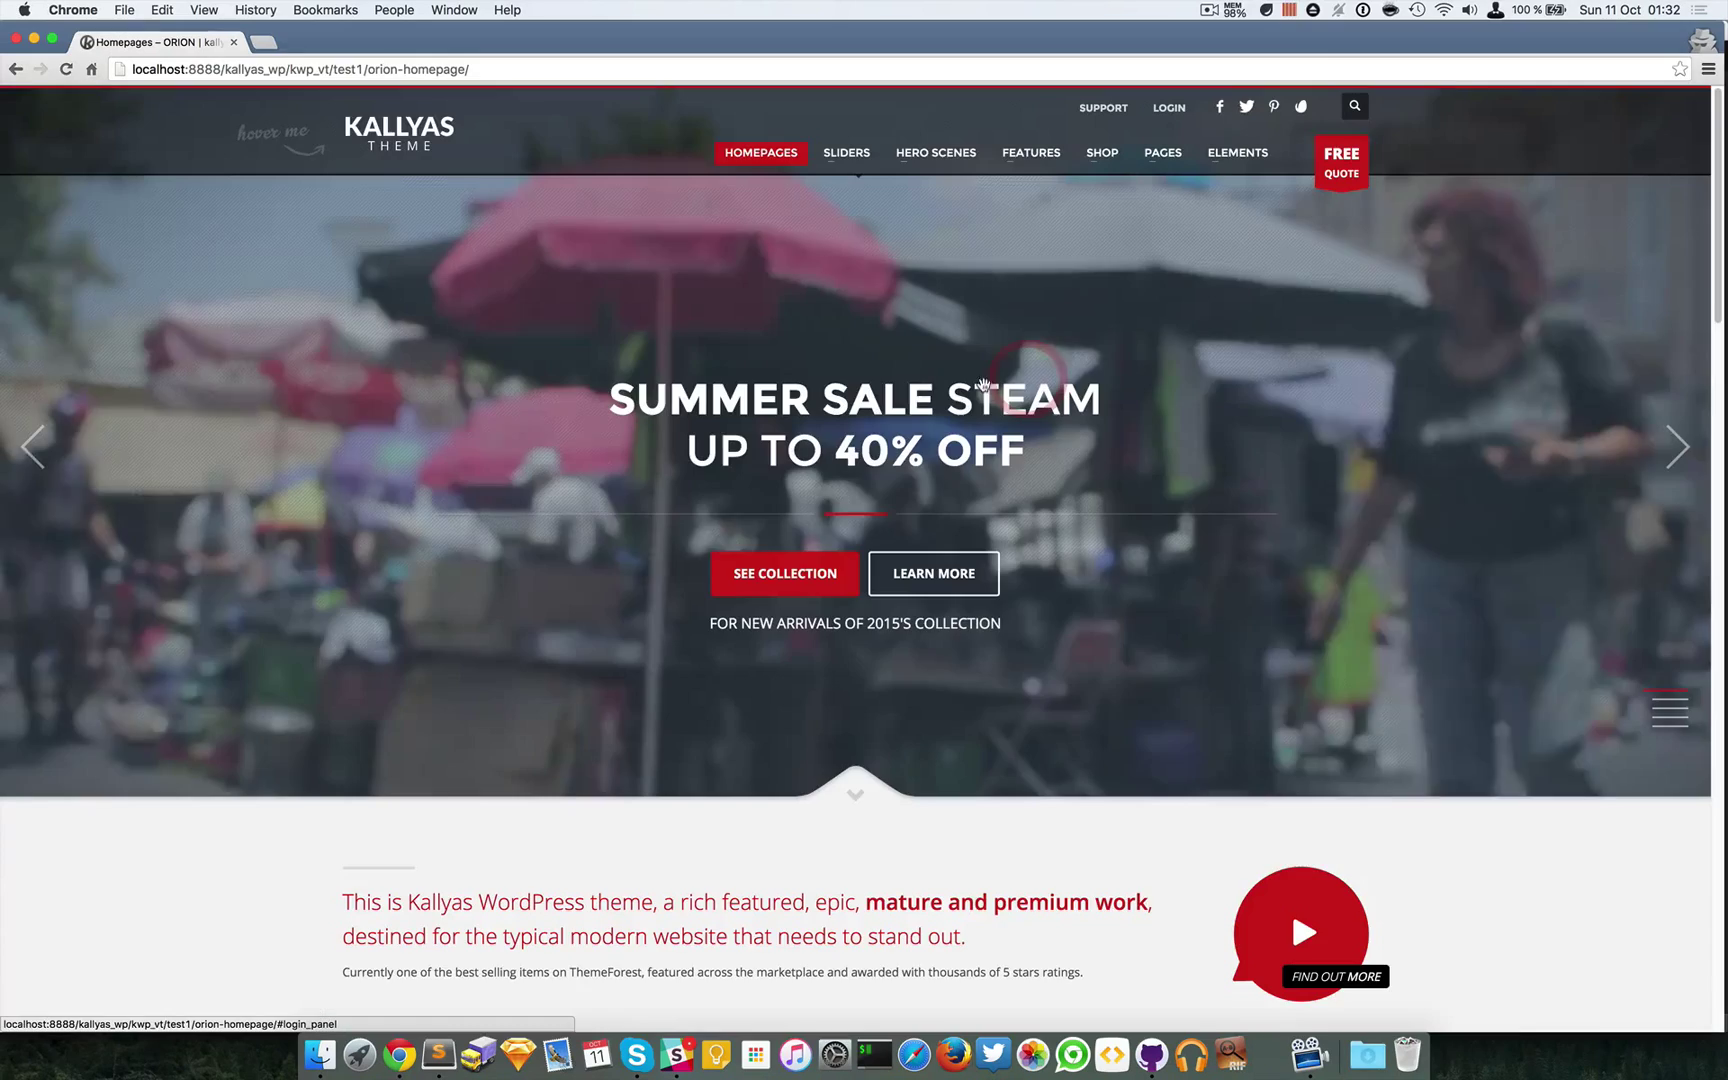
key(ctrl+Down)
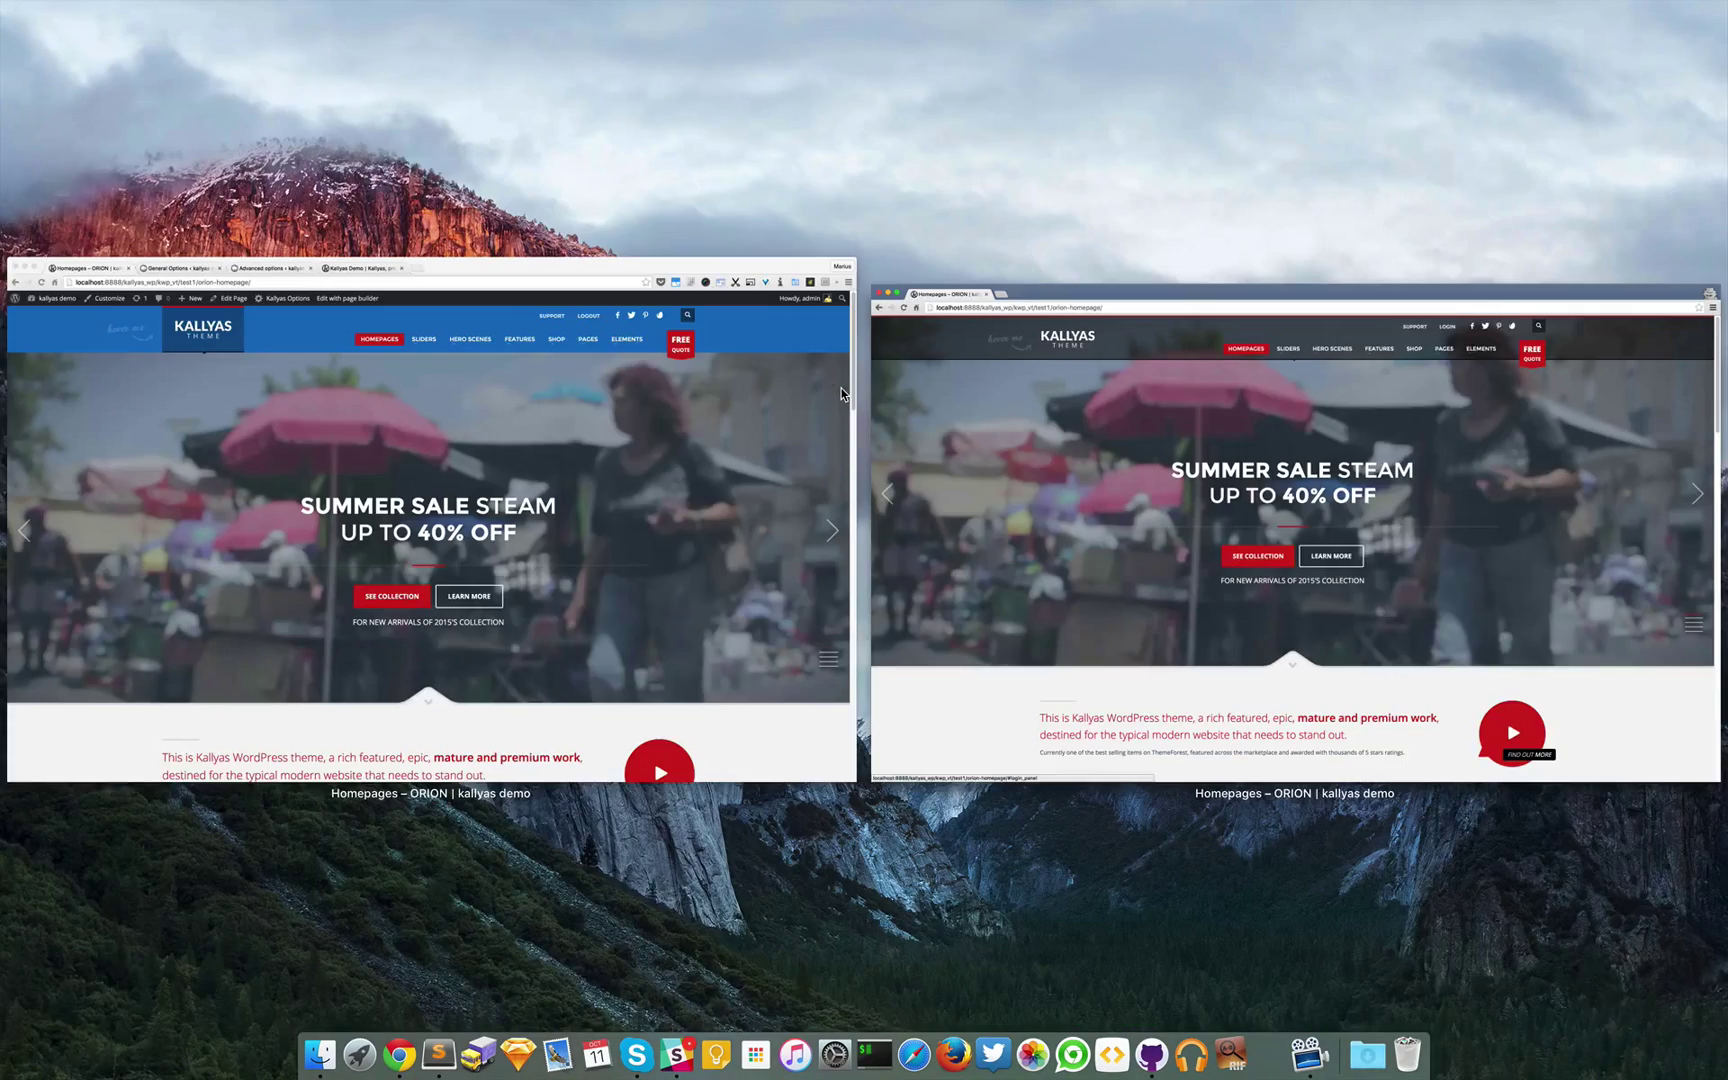
click(598, 446)
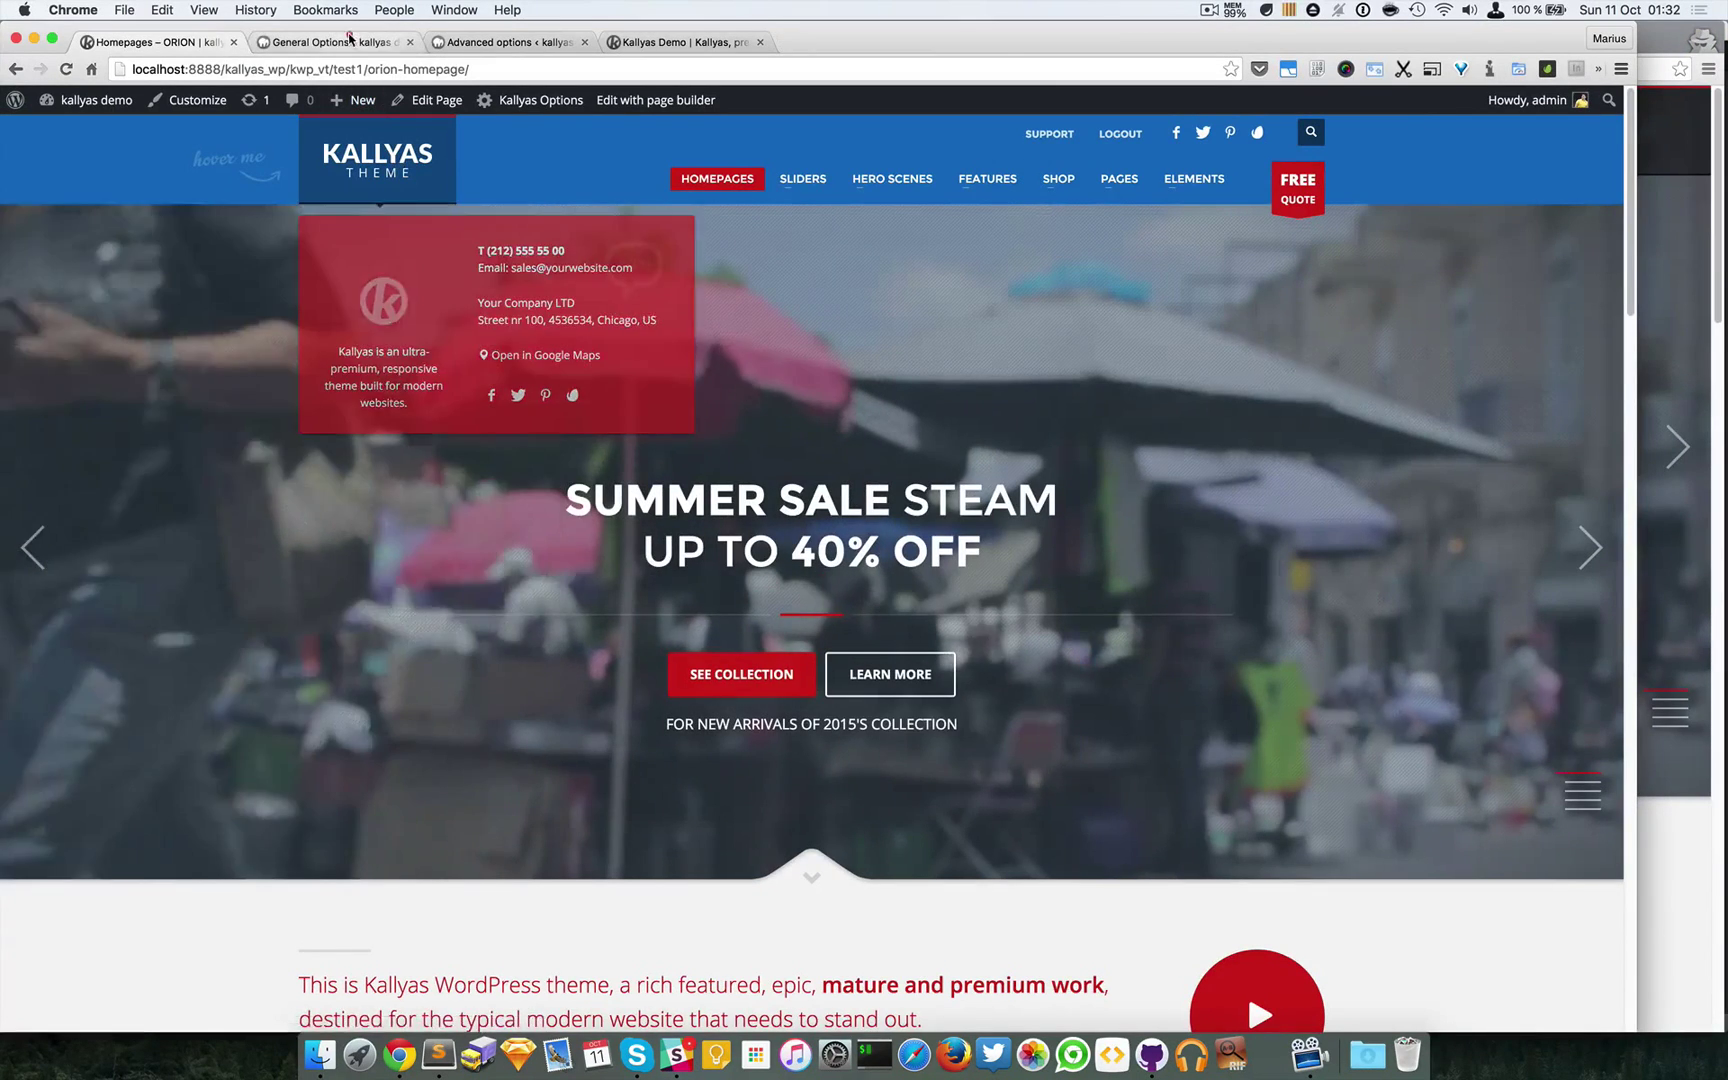
Review the header's logo, search and call-to-action display options, and check those elements on the Orion homepage
click(348, 42)
scroll(984, 674, down, 3)
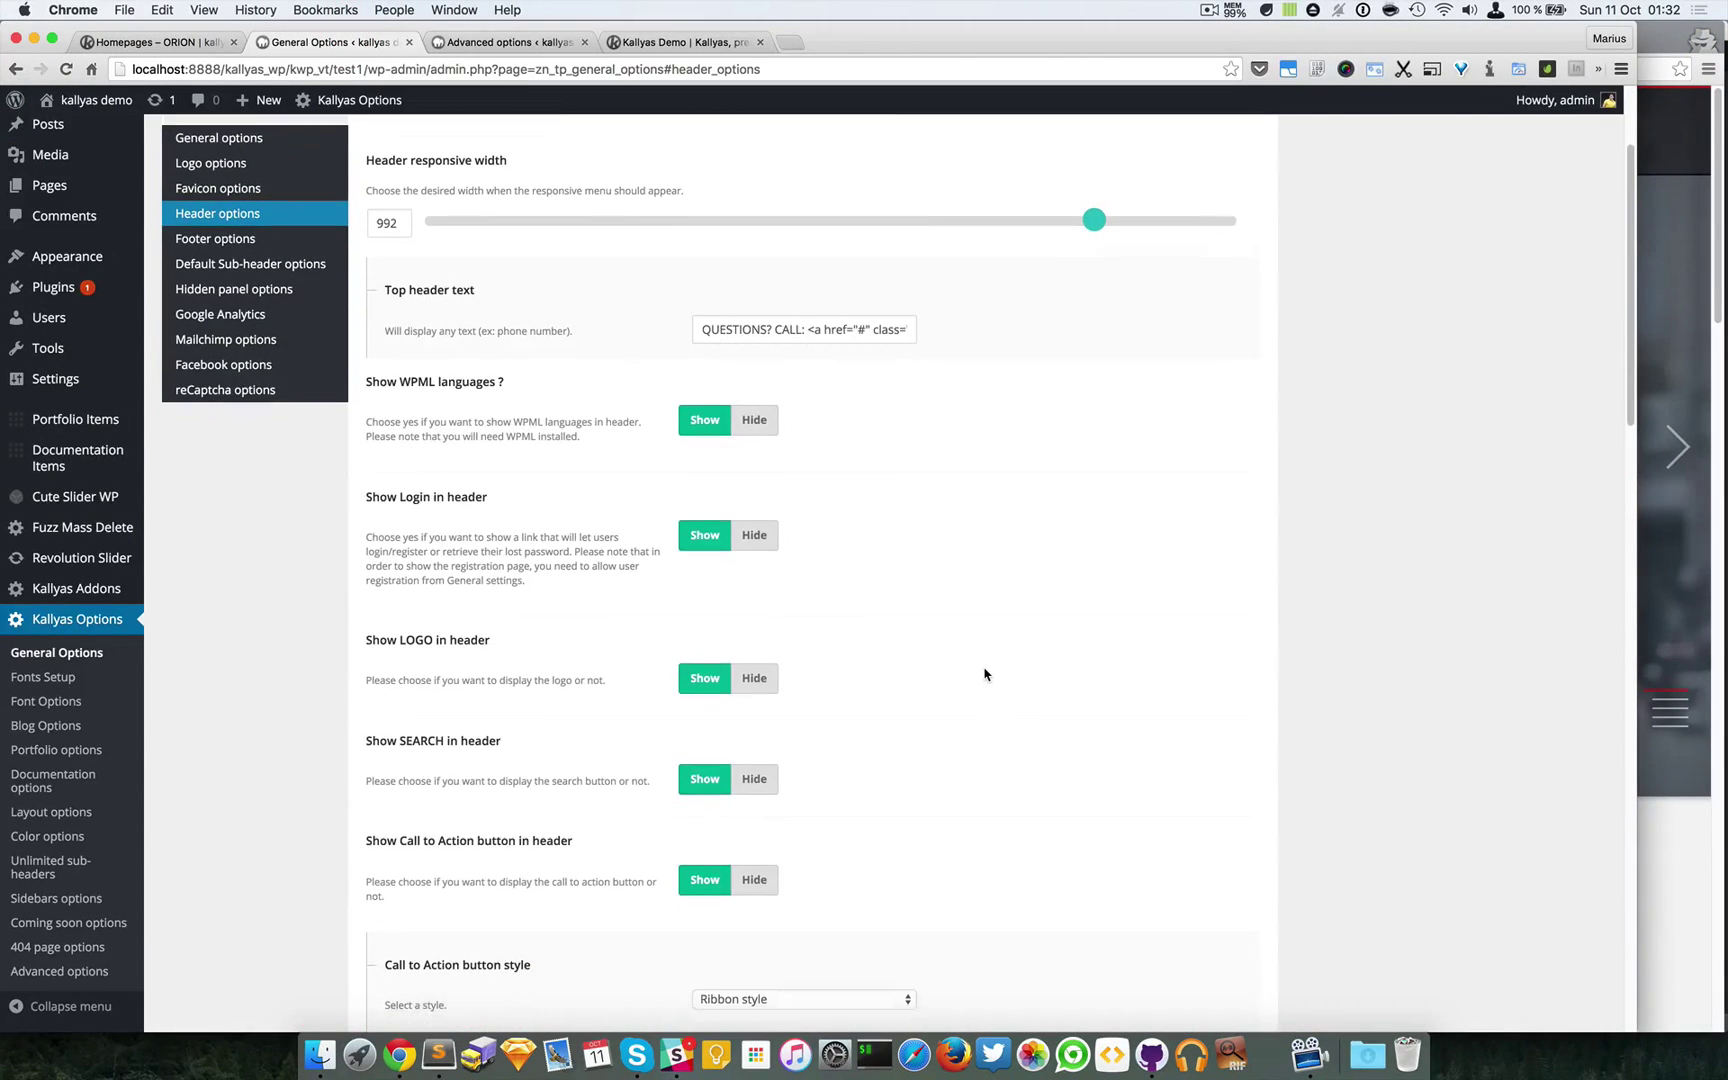
scroll(984, 674, down, 1)
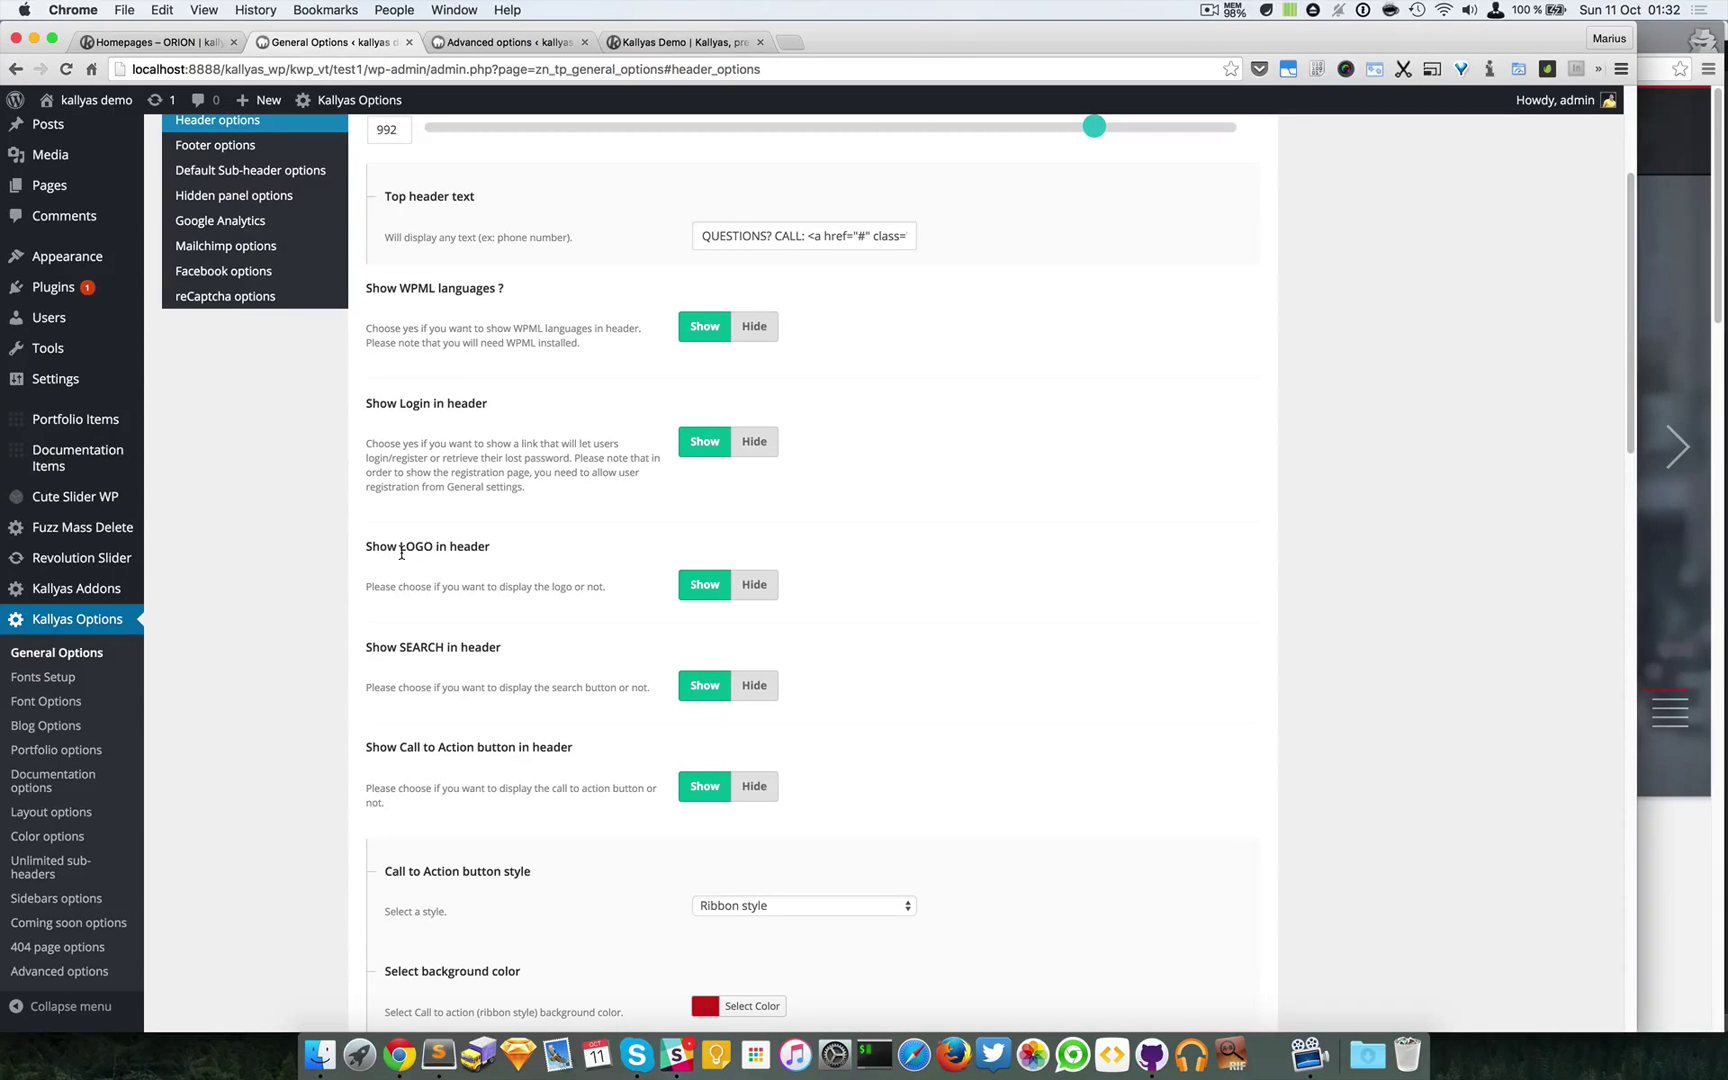
scroll(401, 553, down, 4)
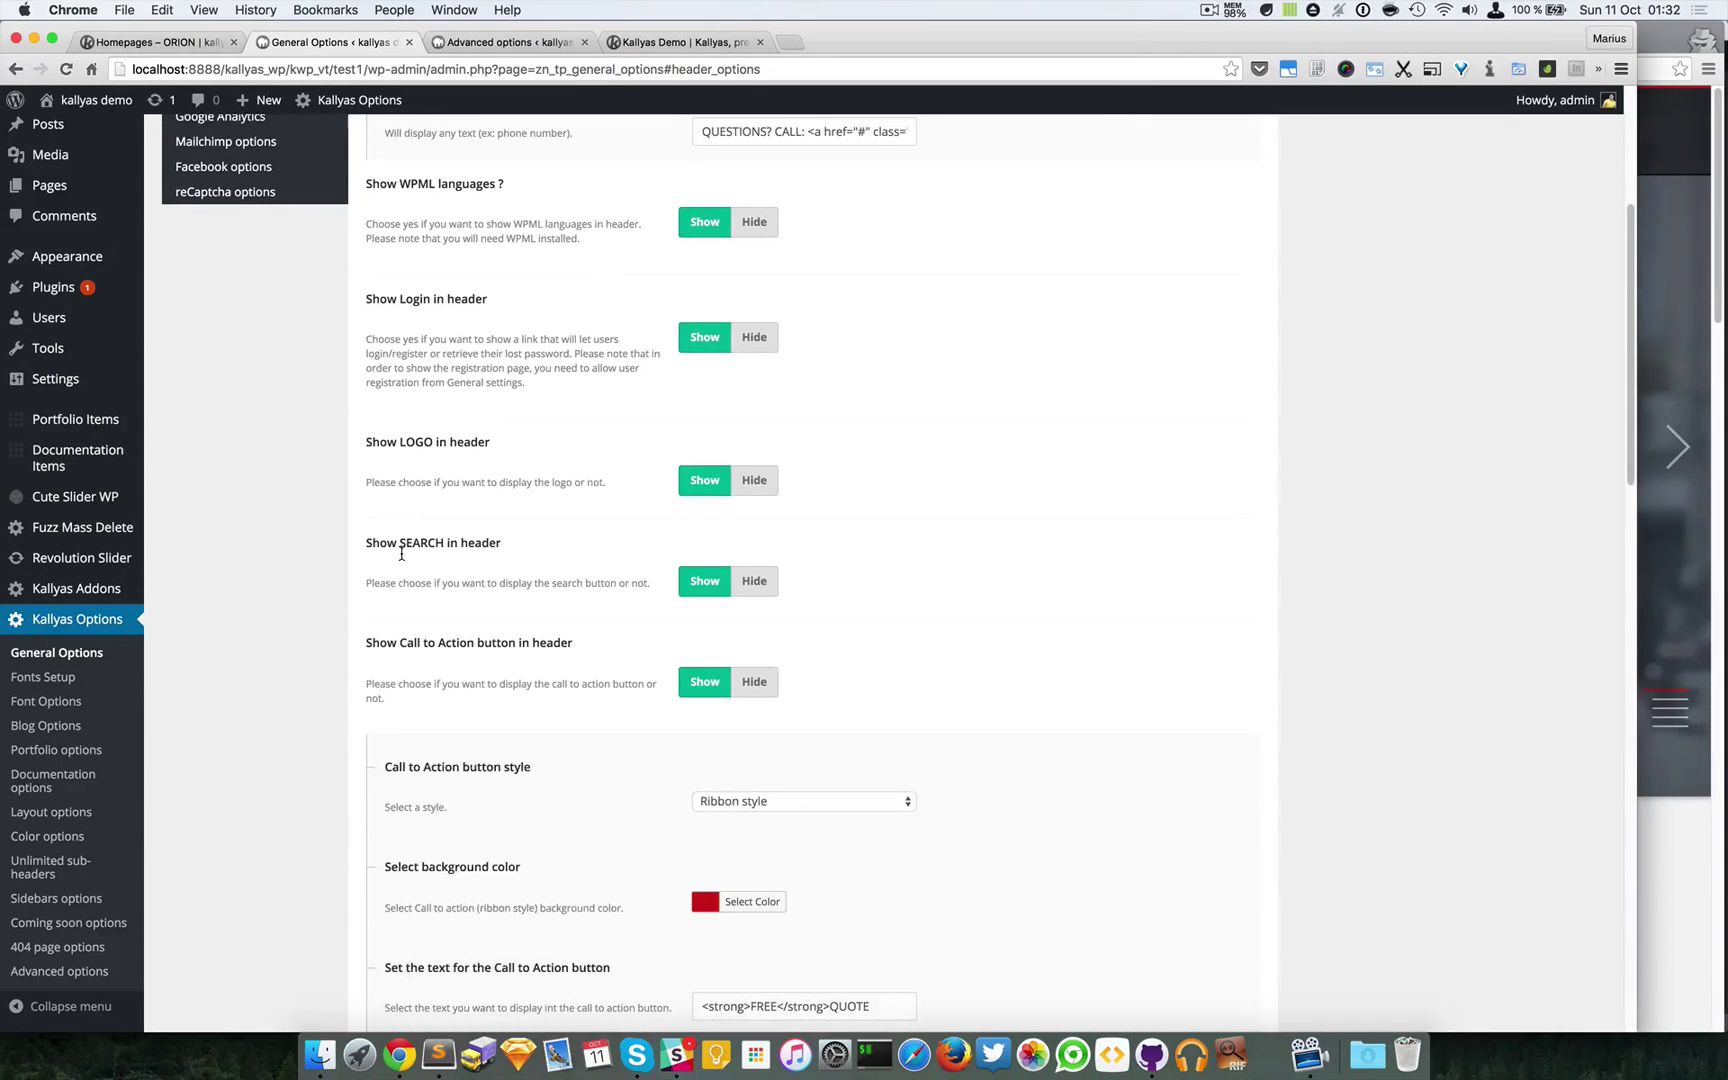
scroll(429, 565, down, 1)
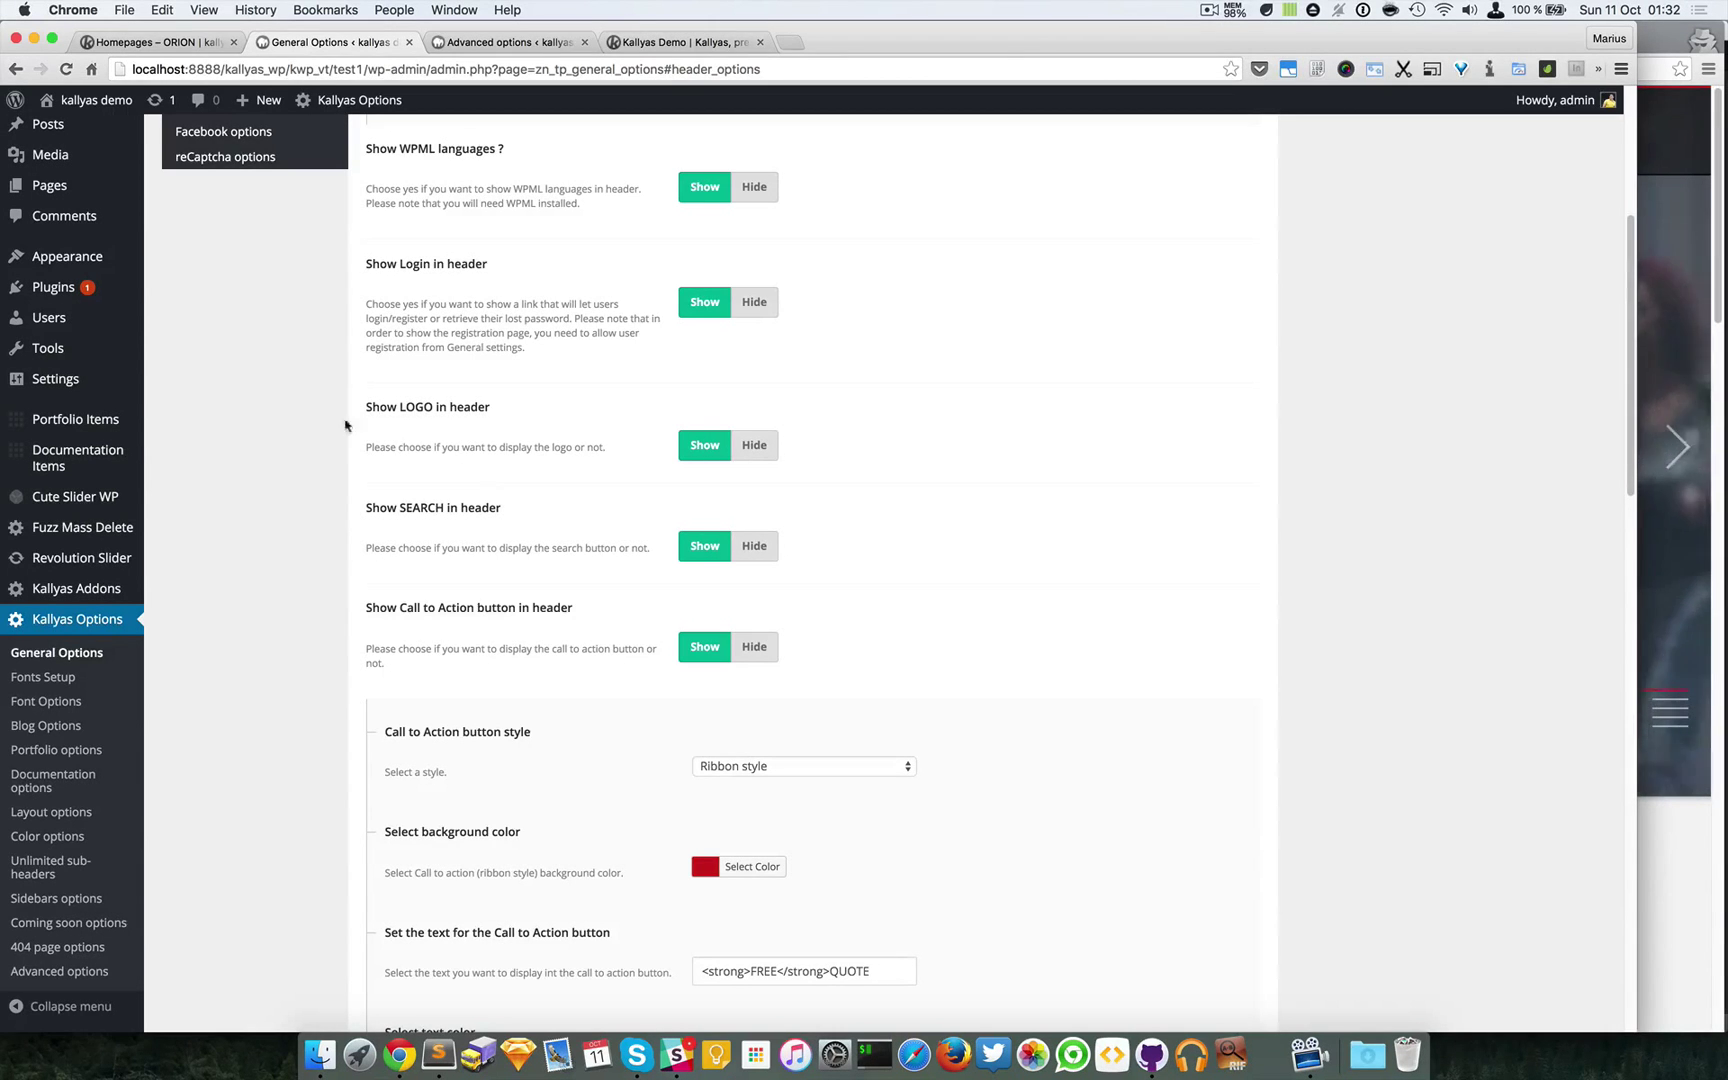
click(129, 40)
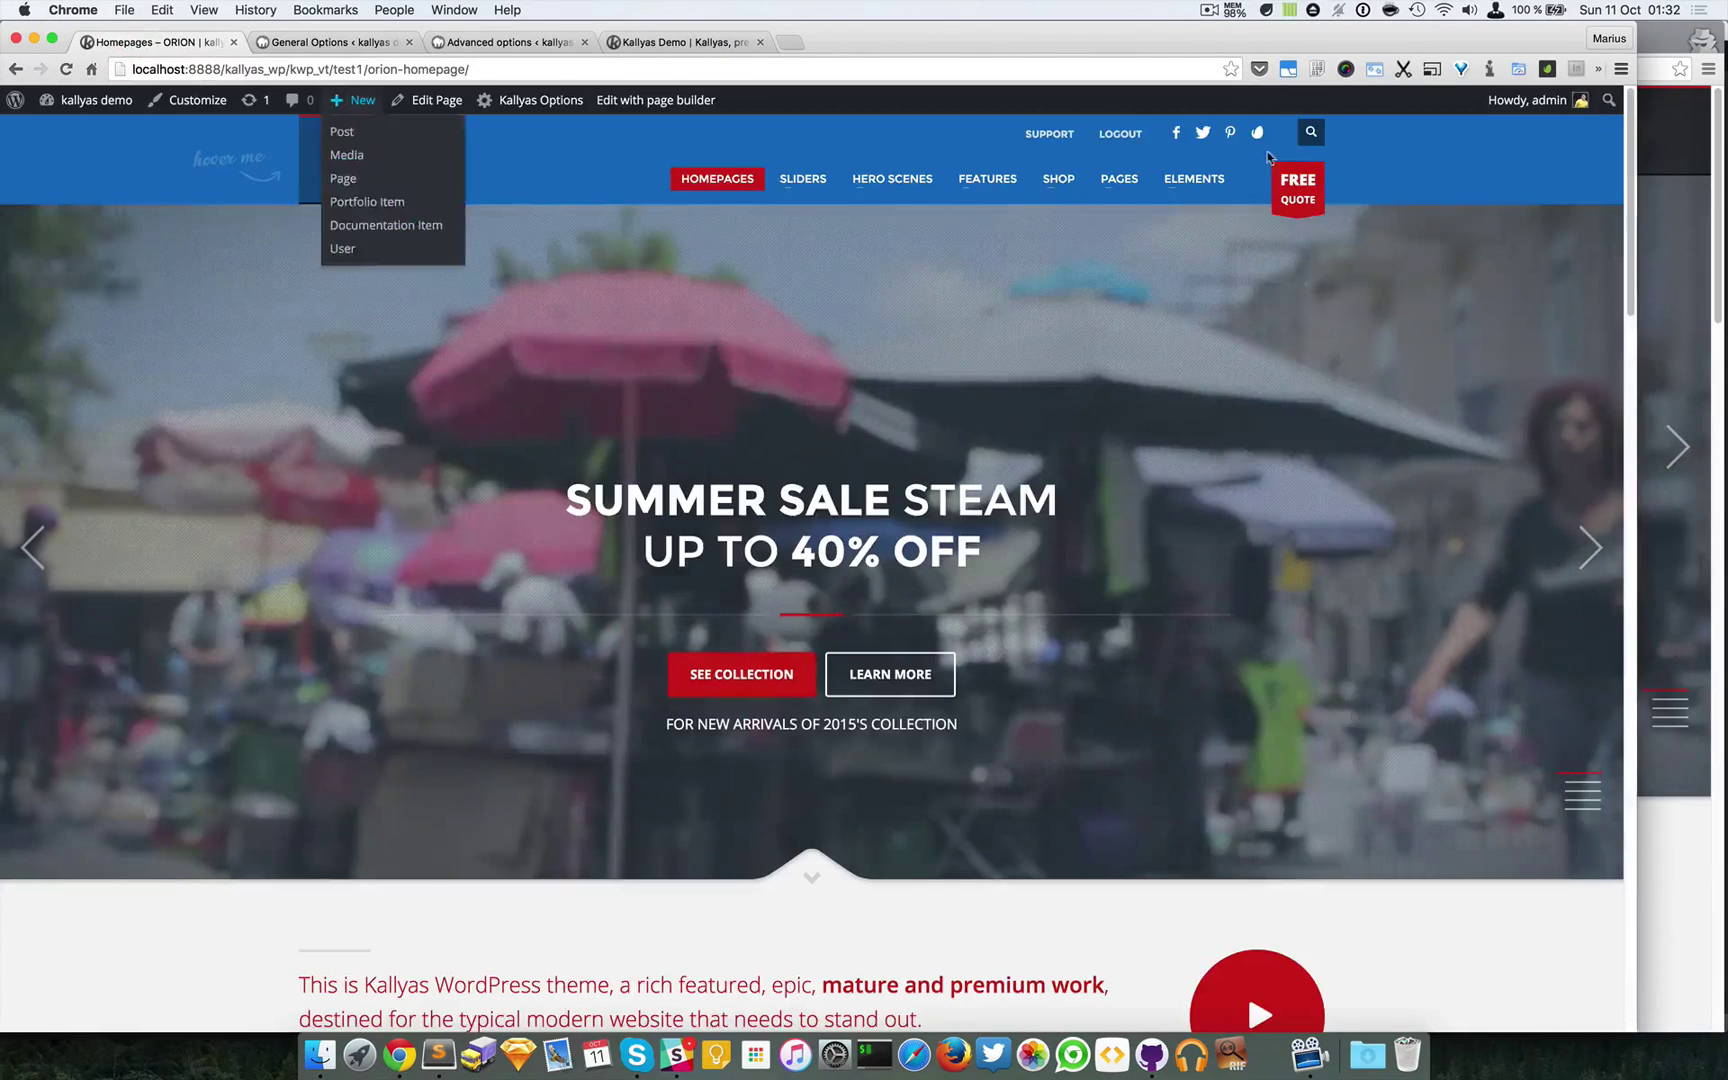
Review the header's call-to-action display and button style options, and compare them with the Free Quote ribbon on the Orion homepage
click(352, 44)
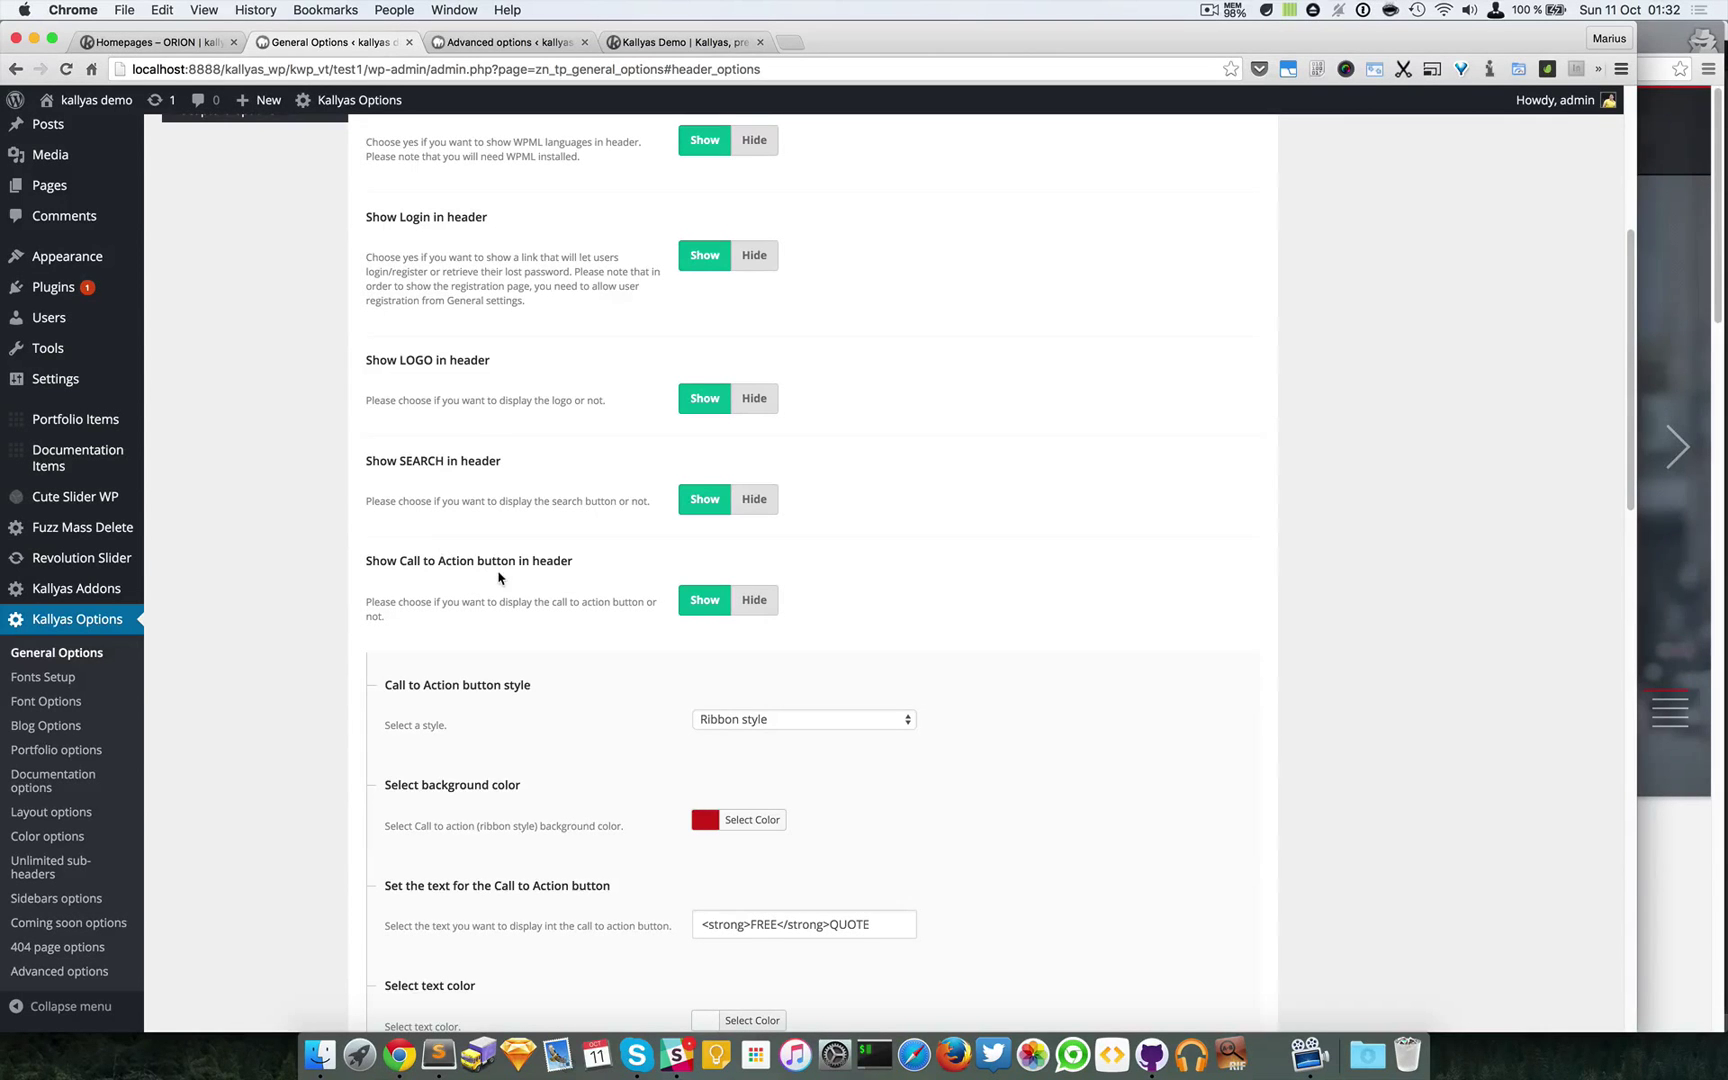
click(210, 40)
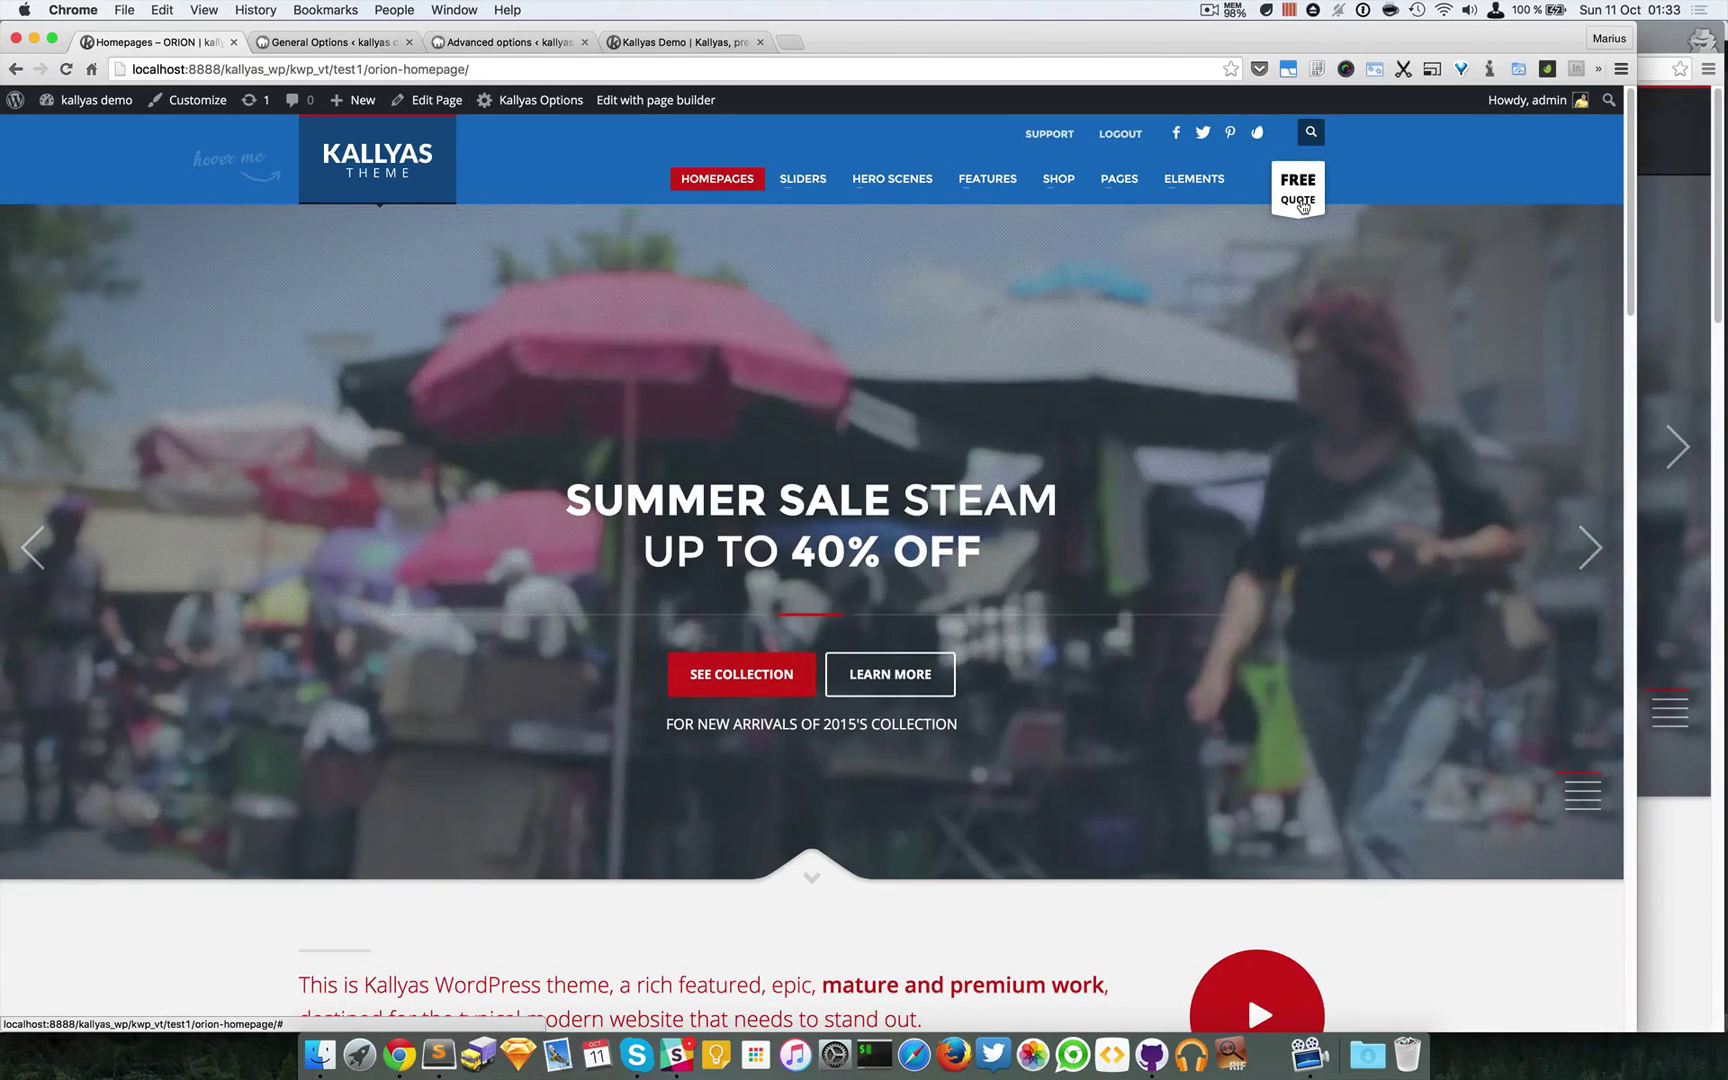
click(308, 43)
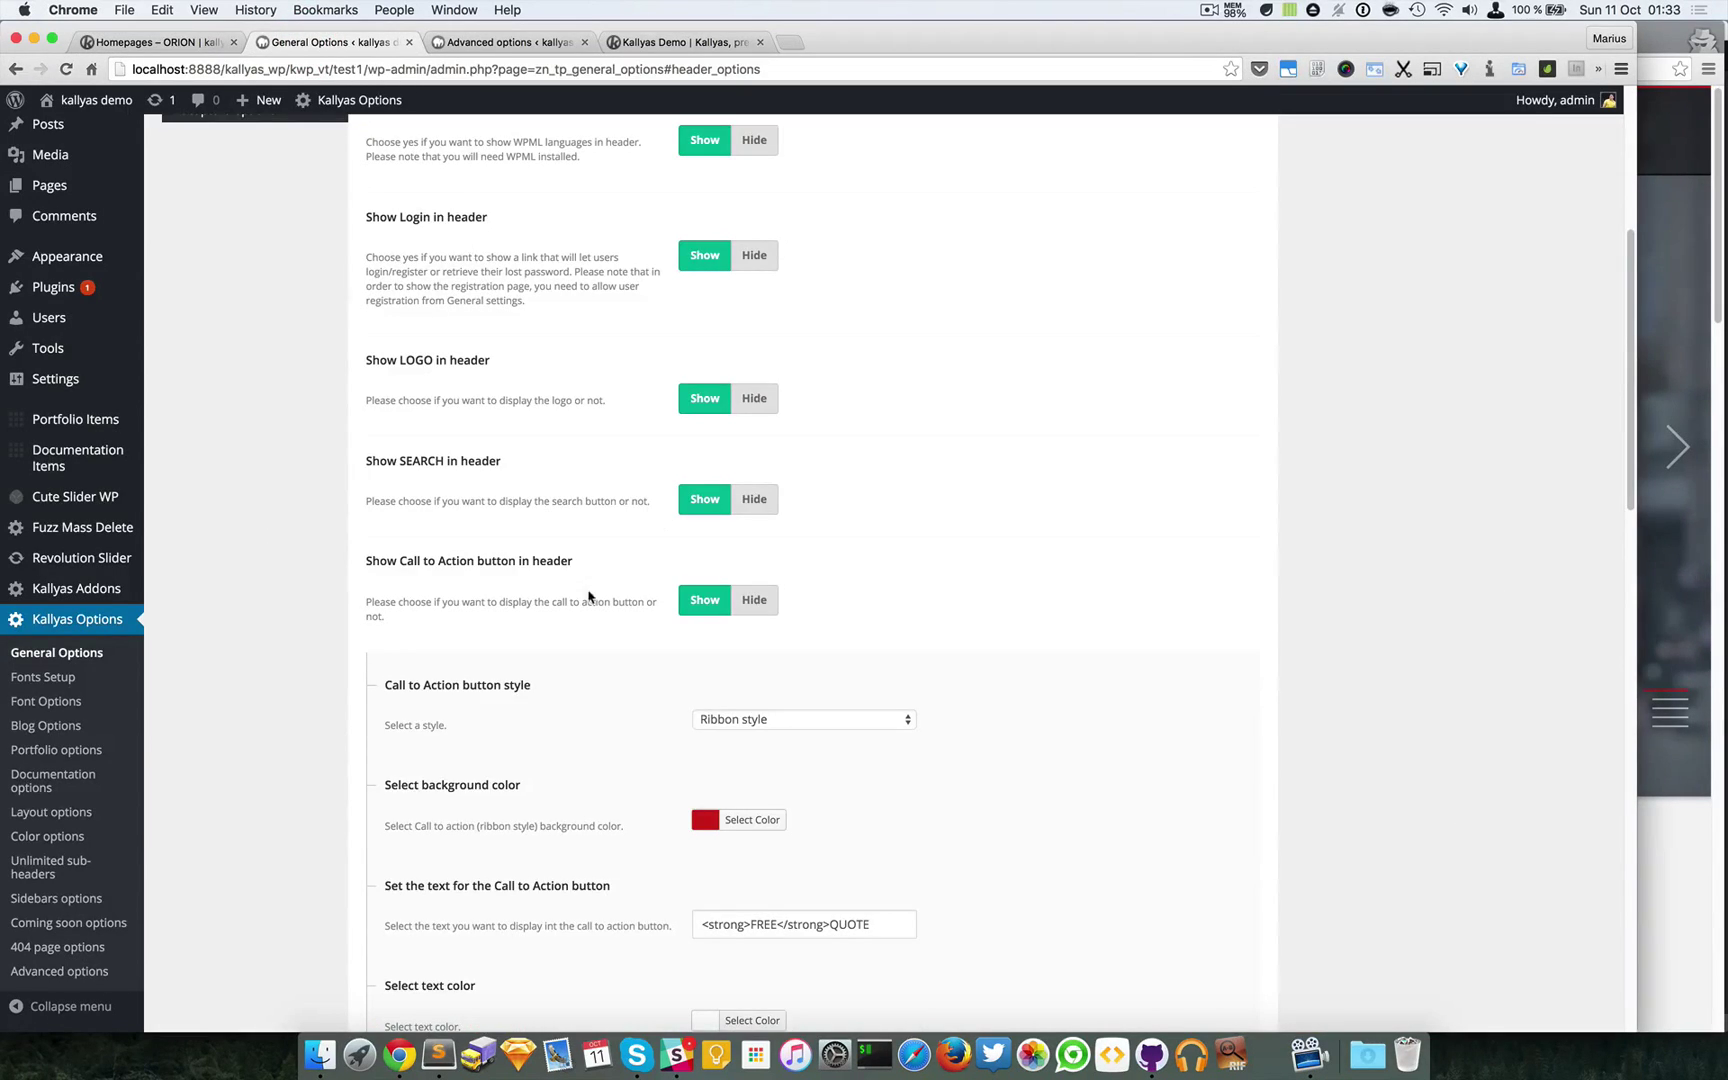
scroll(589, 597, down, 2)
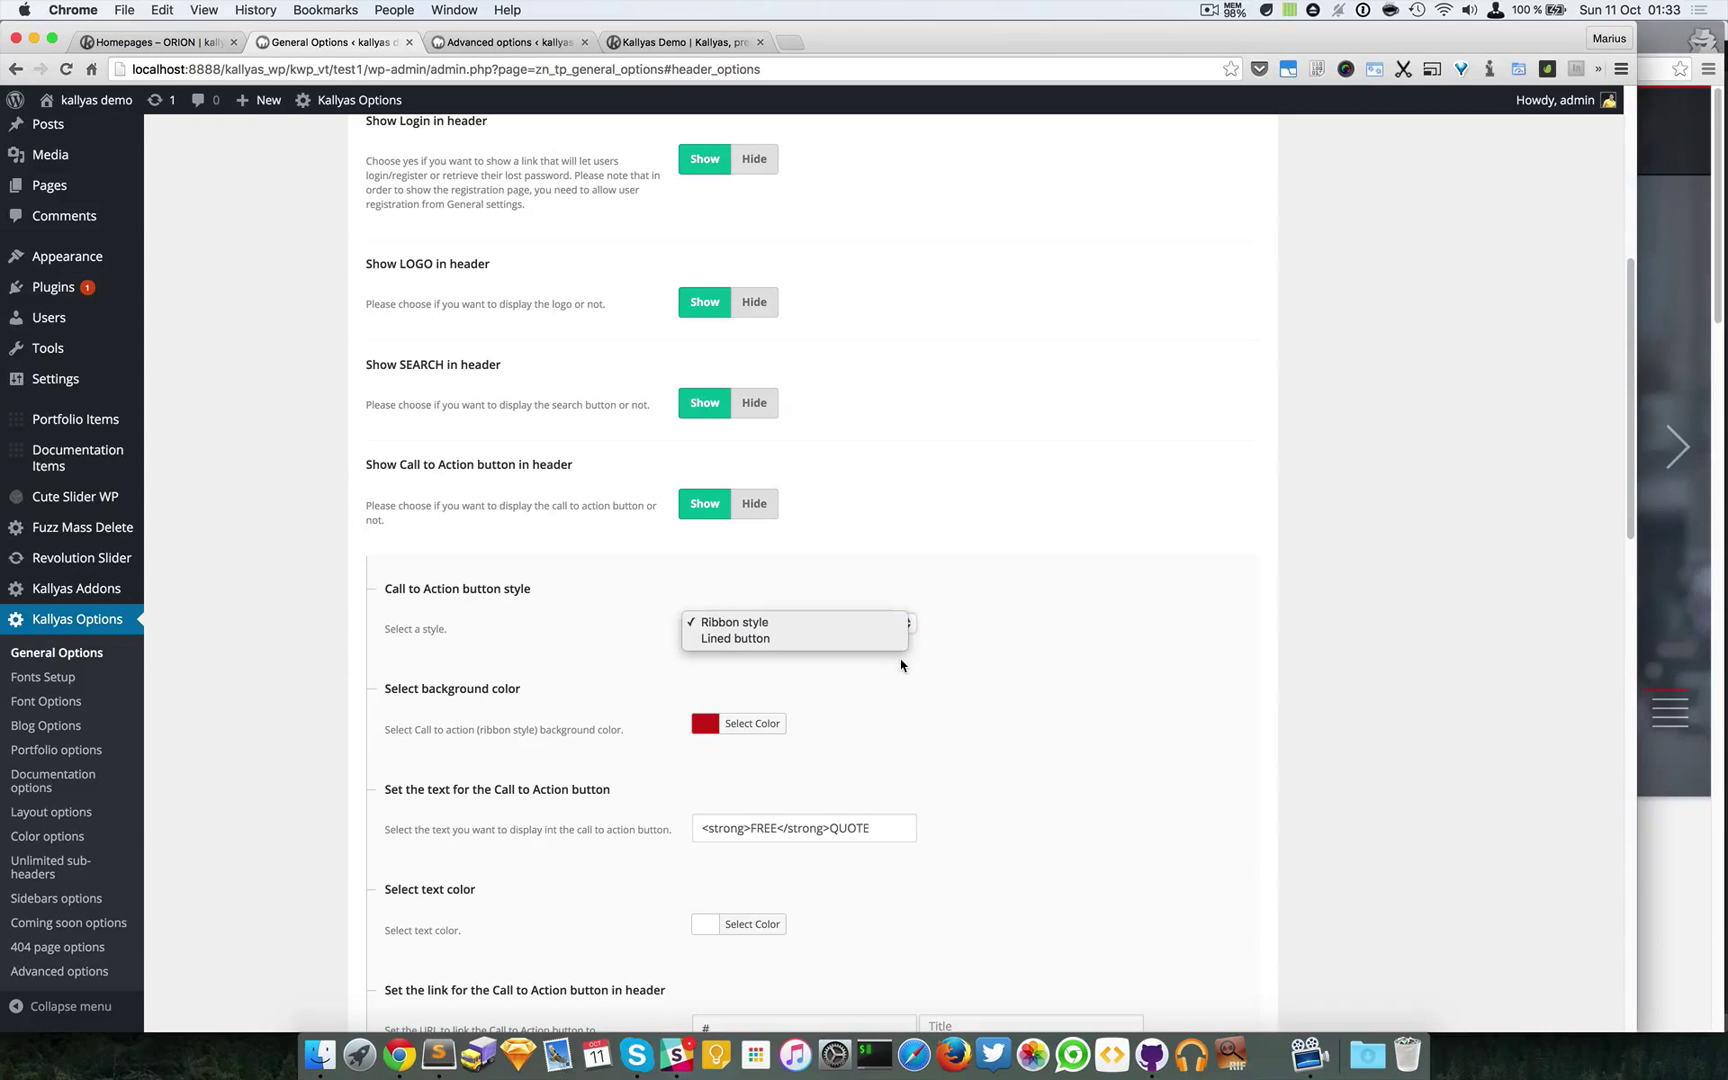
click(150, 40)
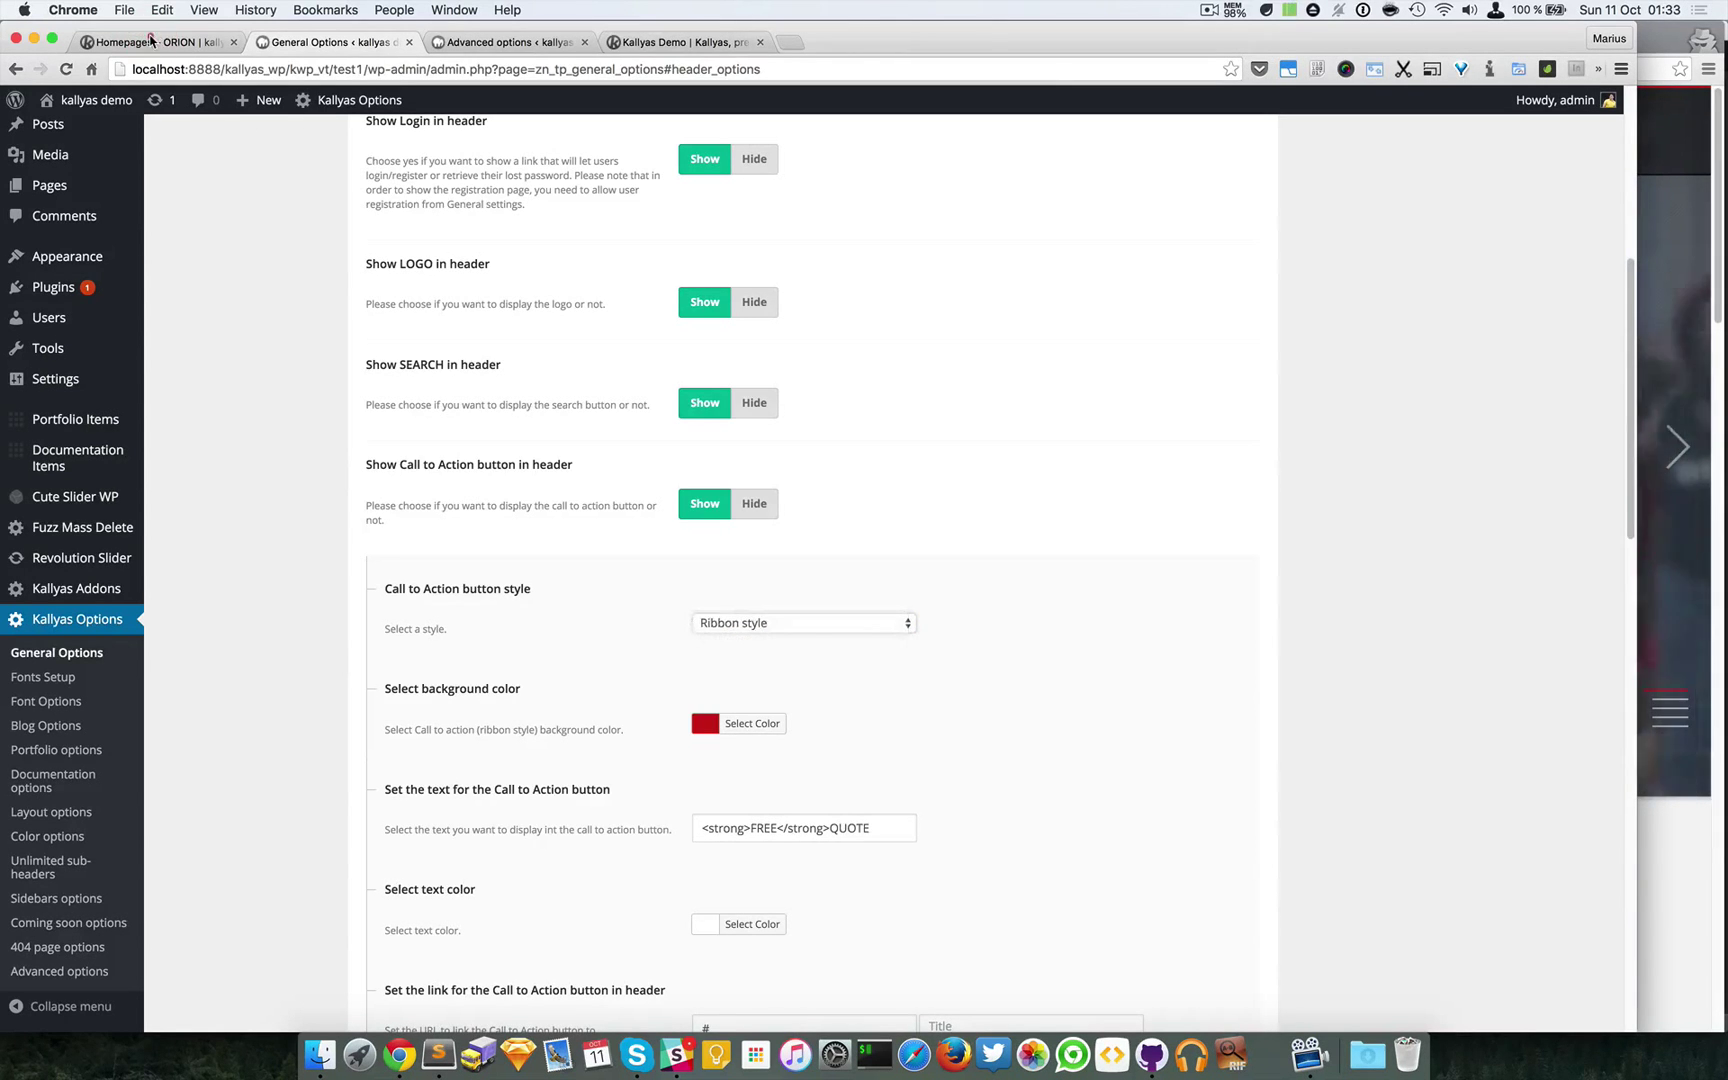
click(150, 40)
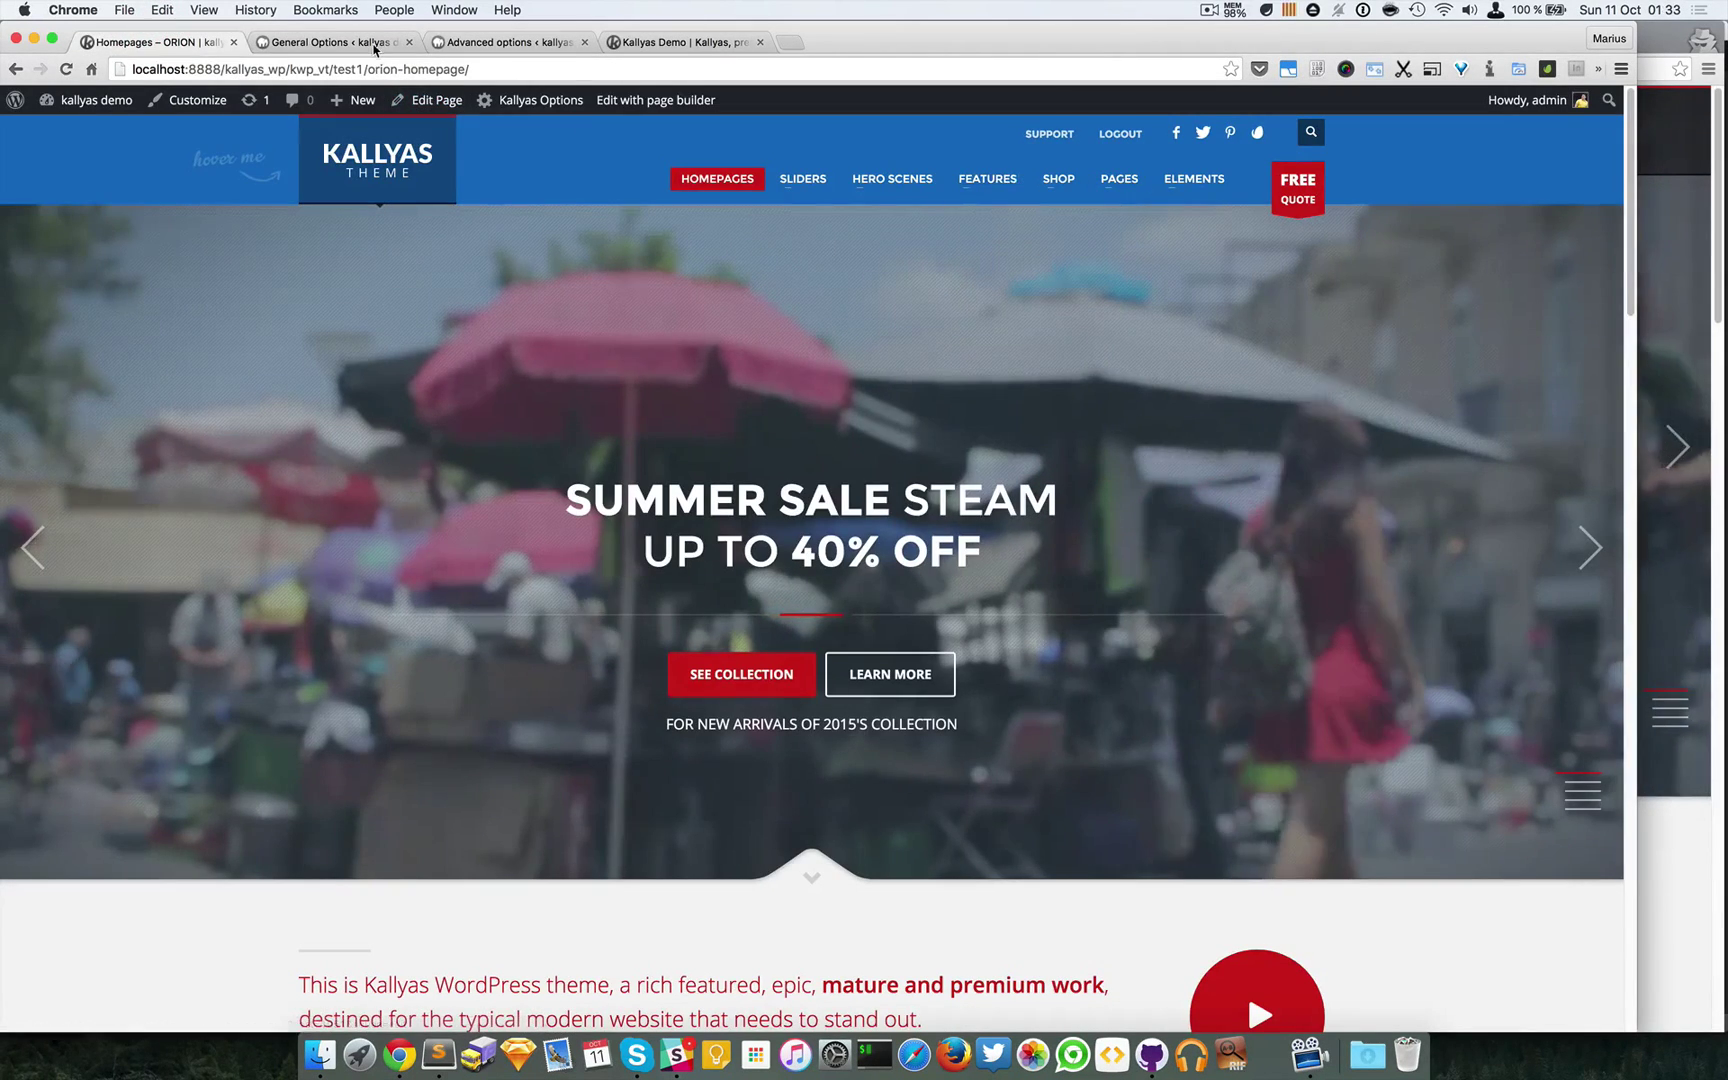
Set the call-to-action button style to Lined button, save the options and reload the Orion homepage
click(330, 41)
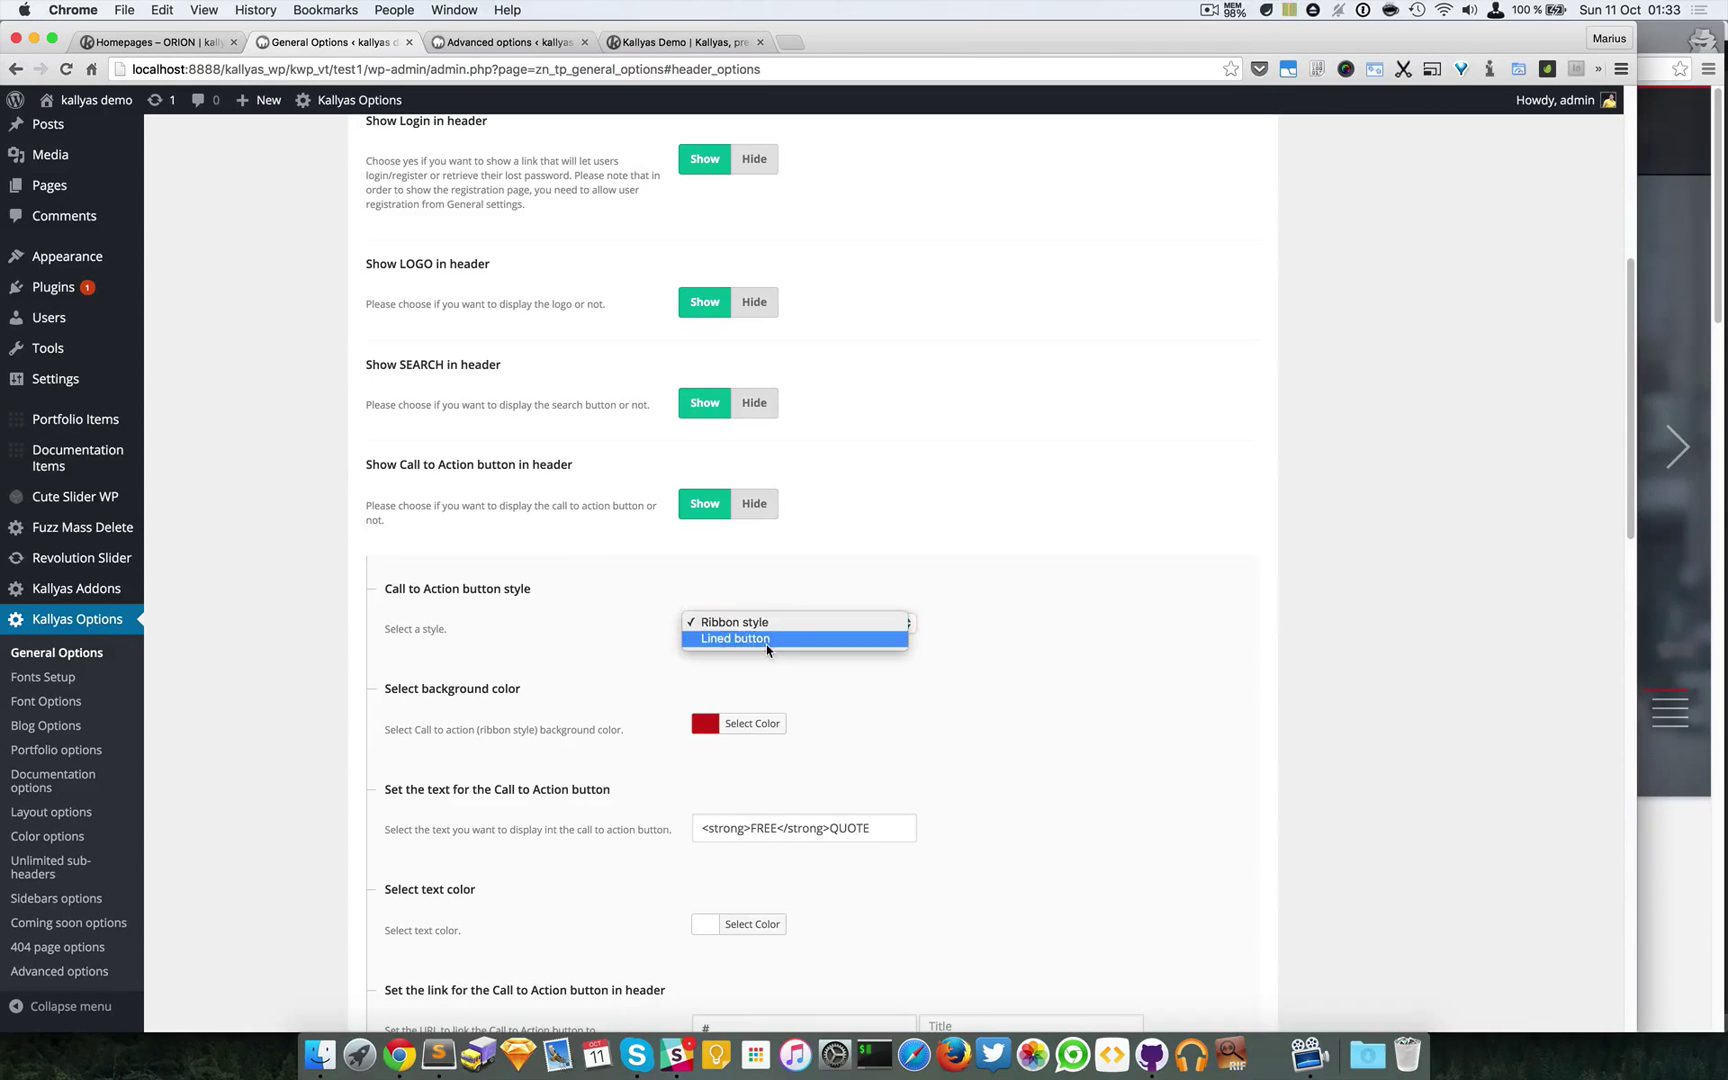
click(765, 640)
scroll(1091, 397, up, 6)
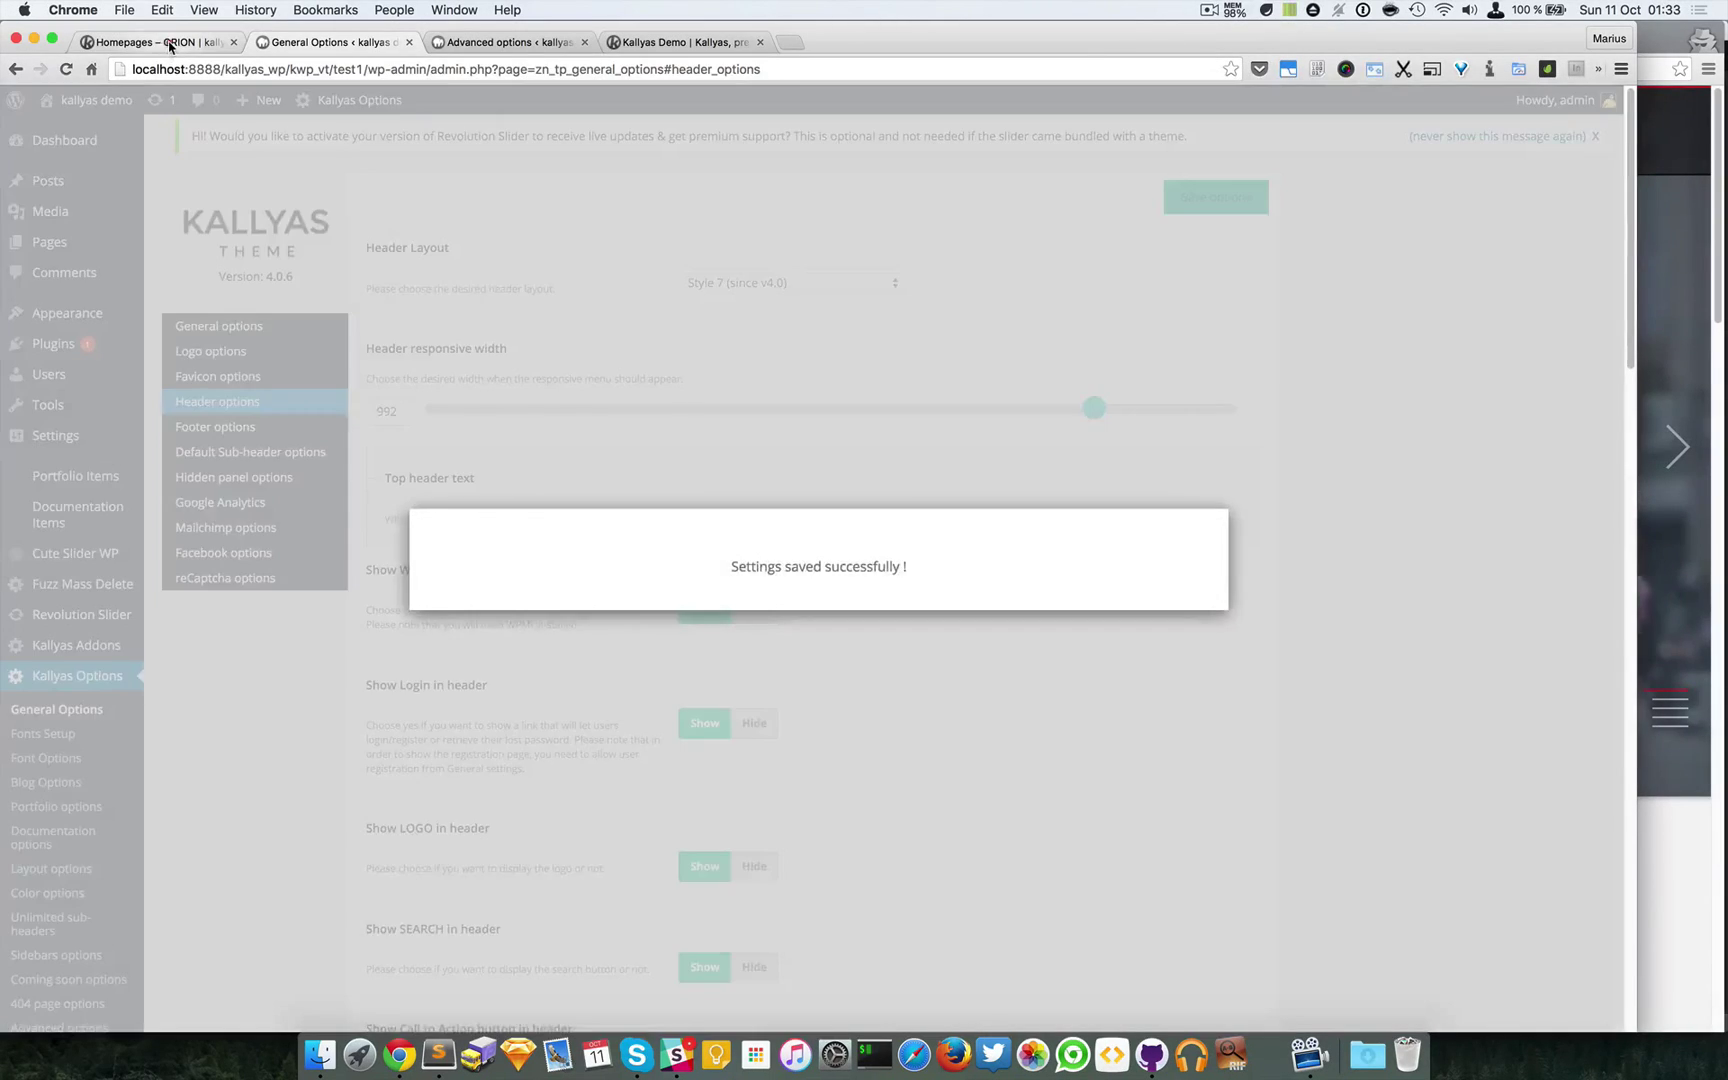
click(168, 41)
click(68, 69)
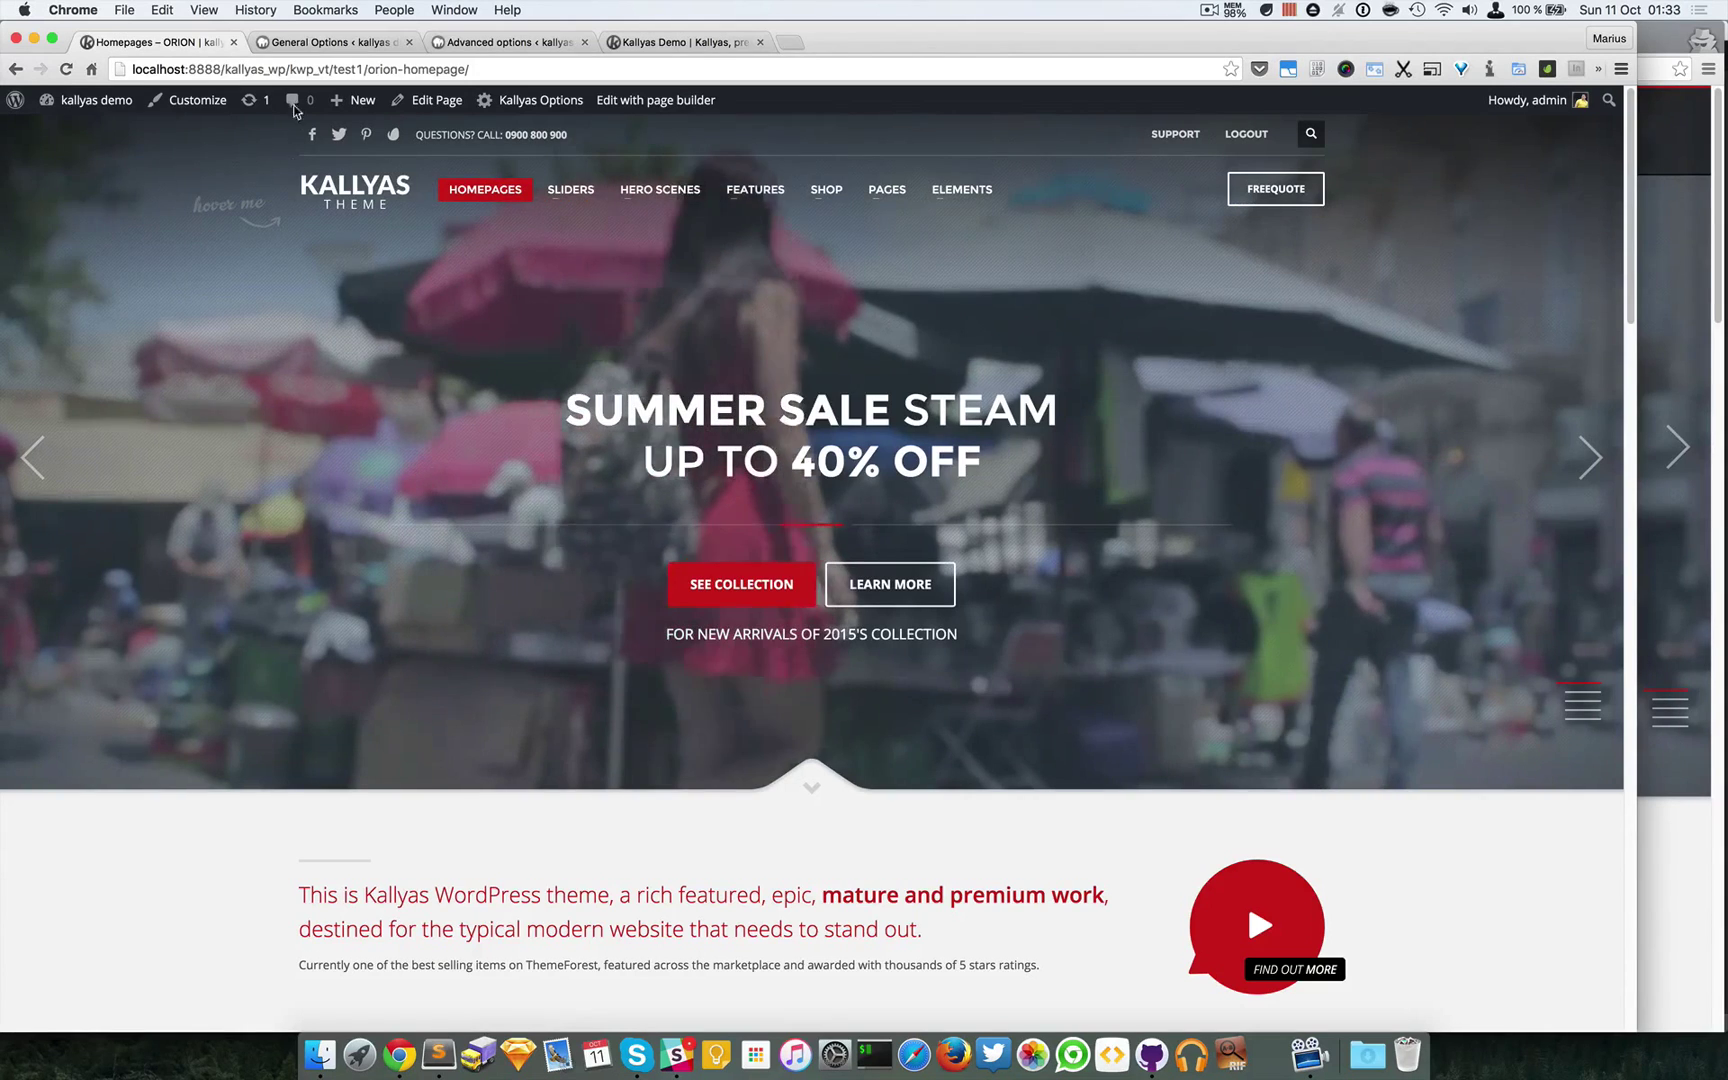
Review the call-to-action button's background color, text, text color and link settings in the header options
click(323, 42)
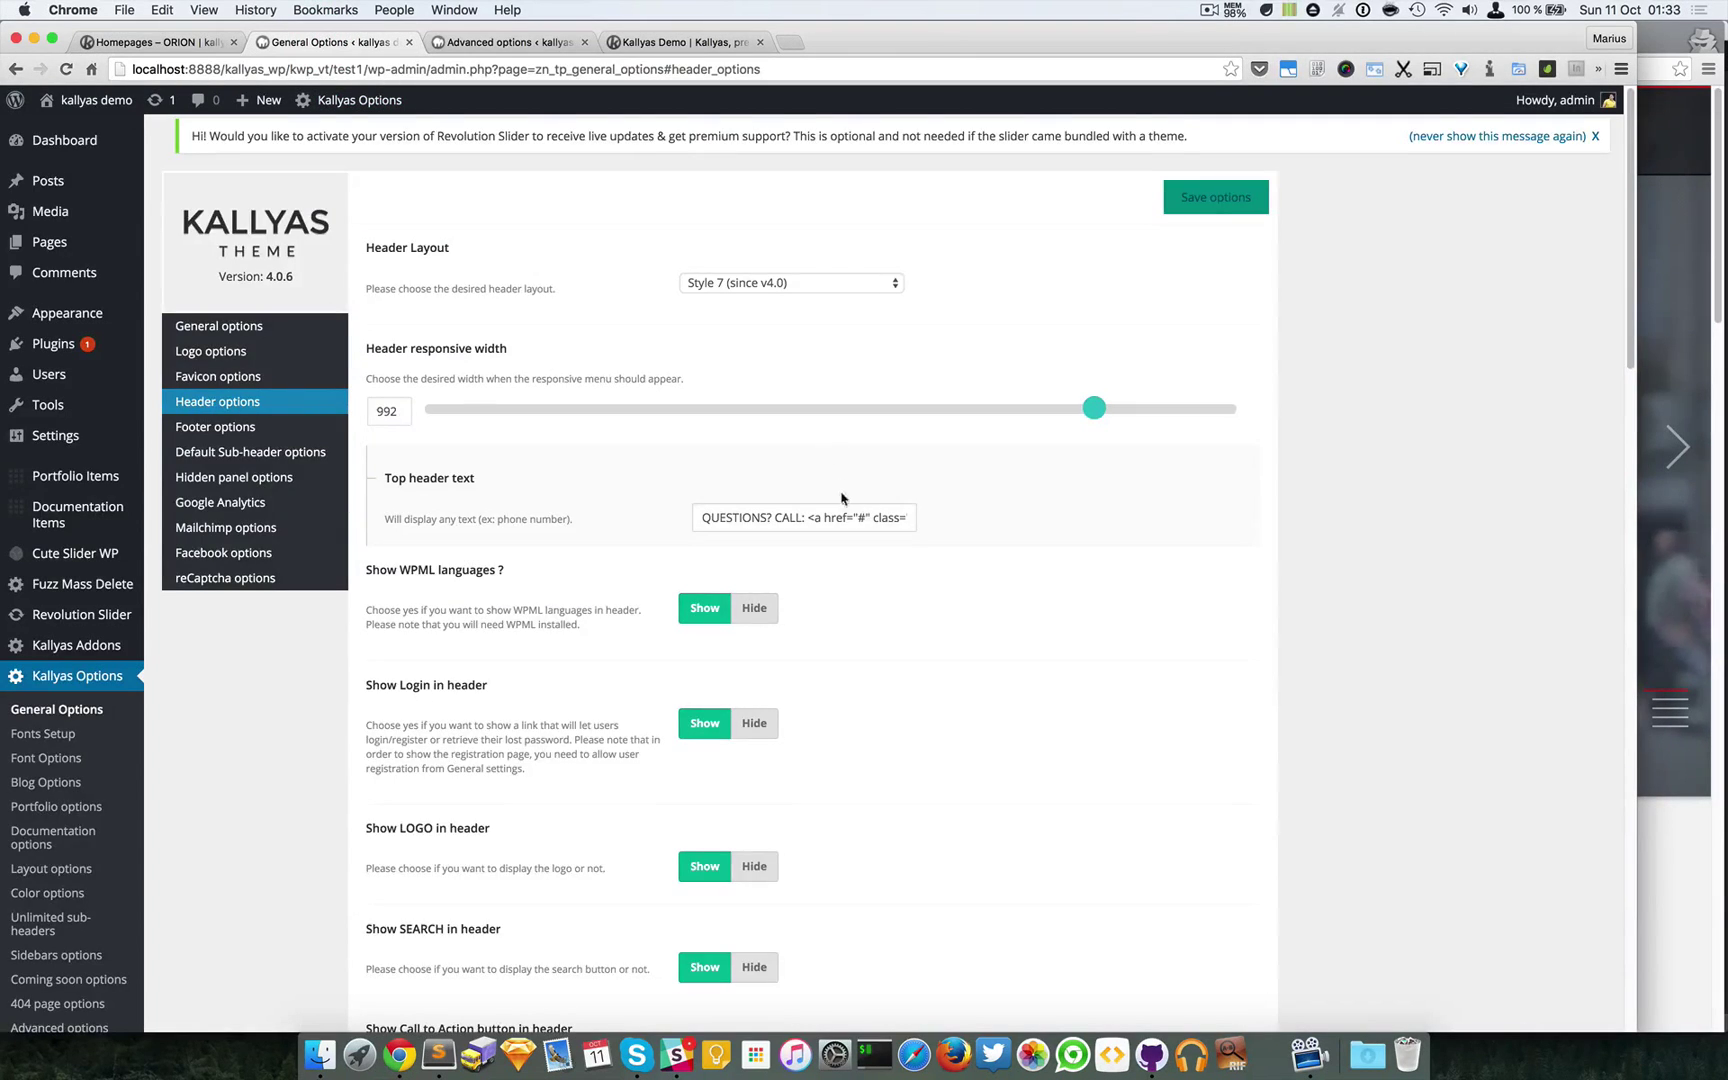
scroll(841, 498, down, 10)
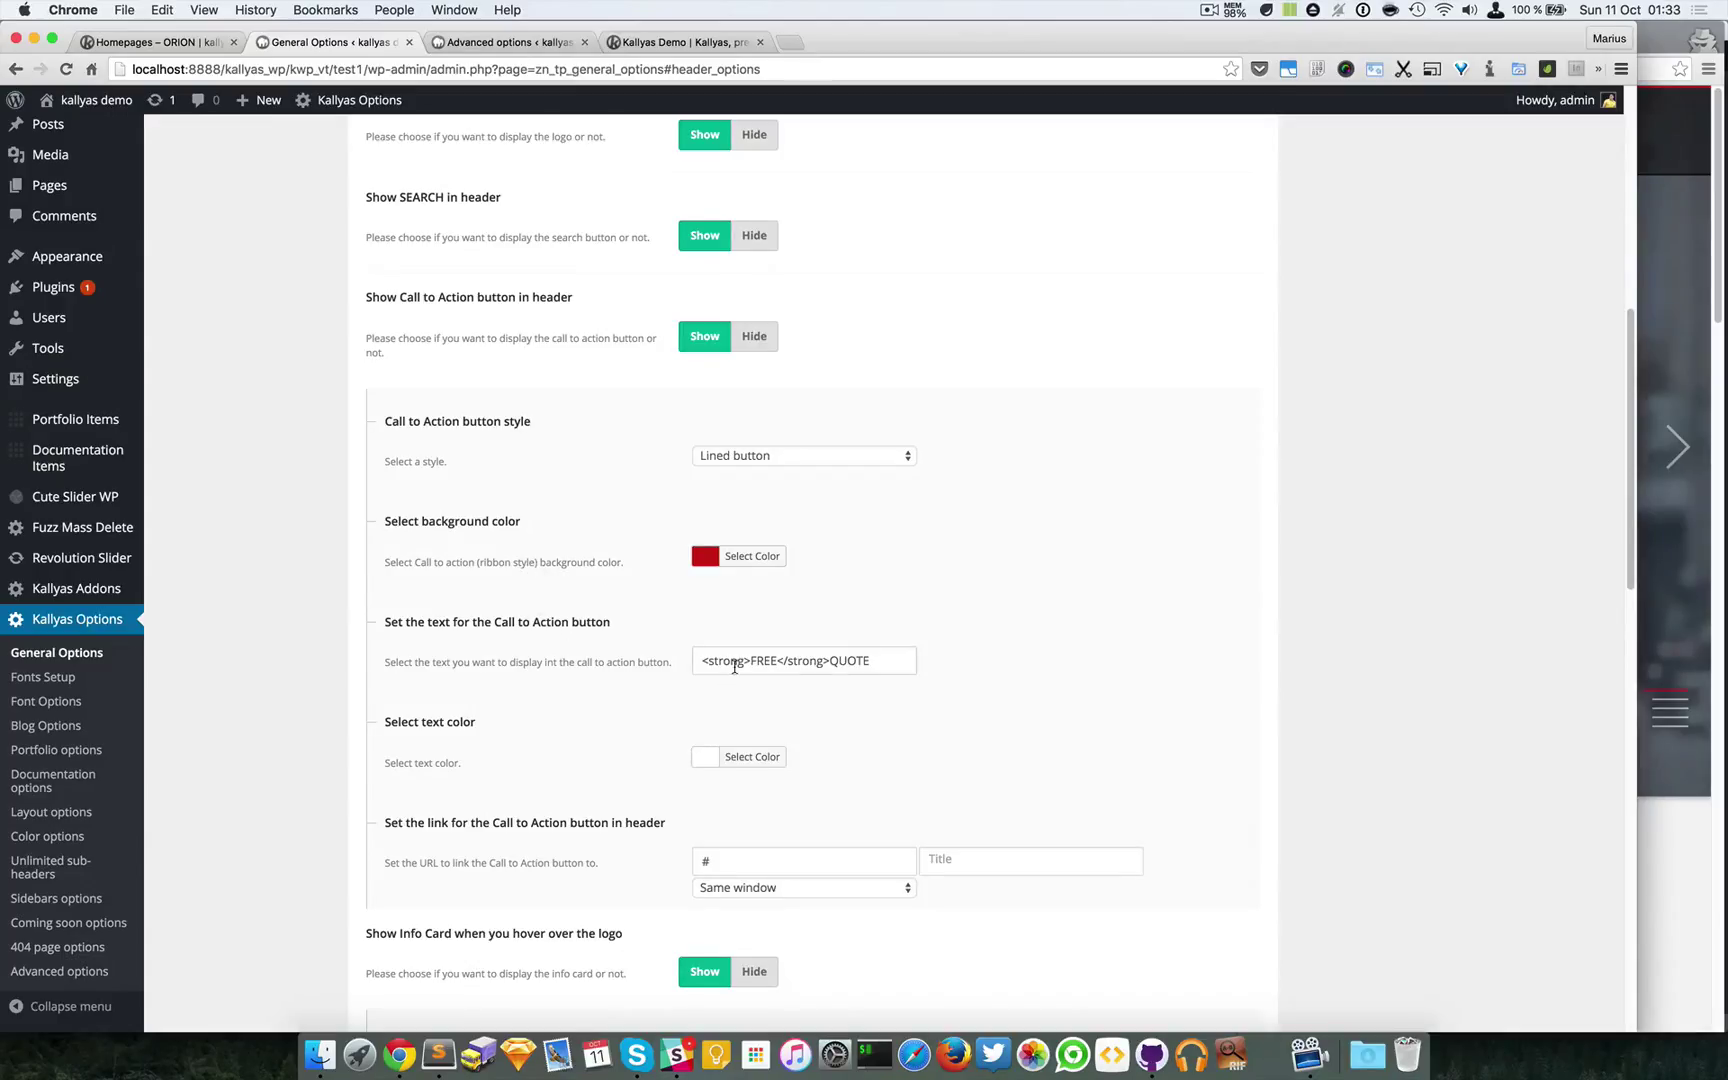
scroll(790, 650, down, 2)
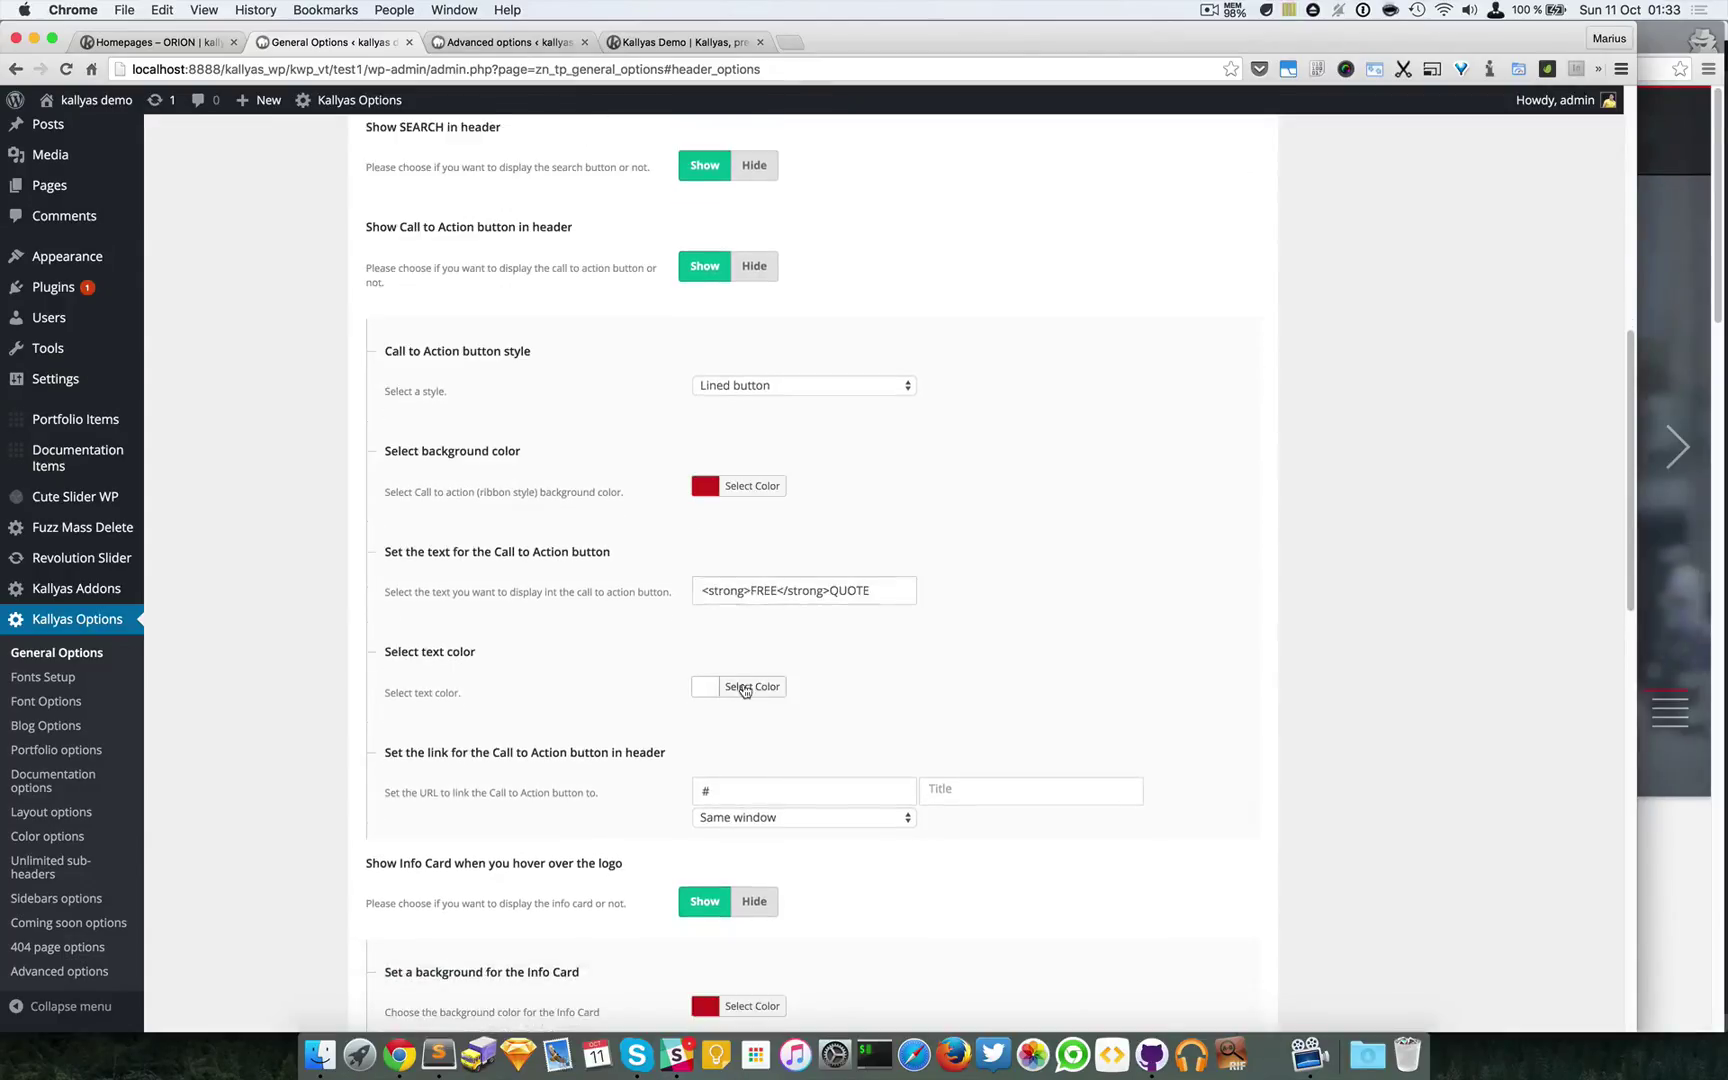
scroll(744, 691, down, 1)
click(821, 770)
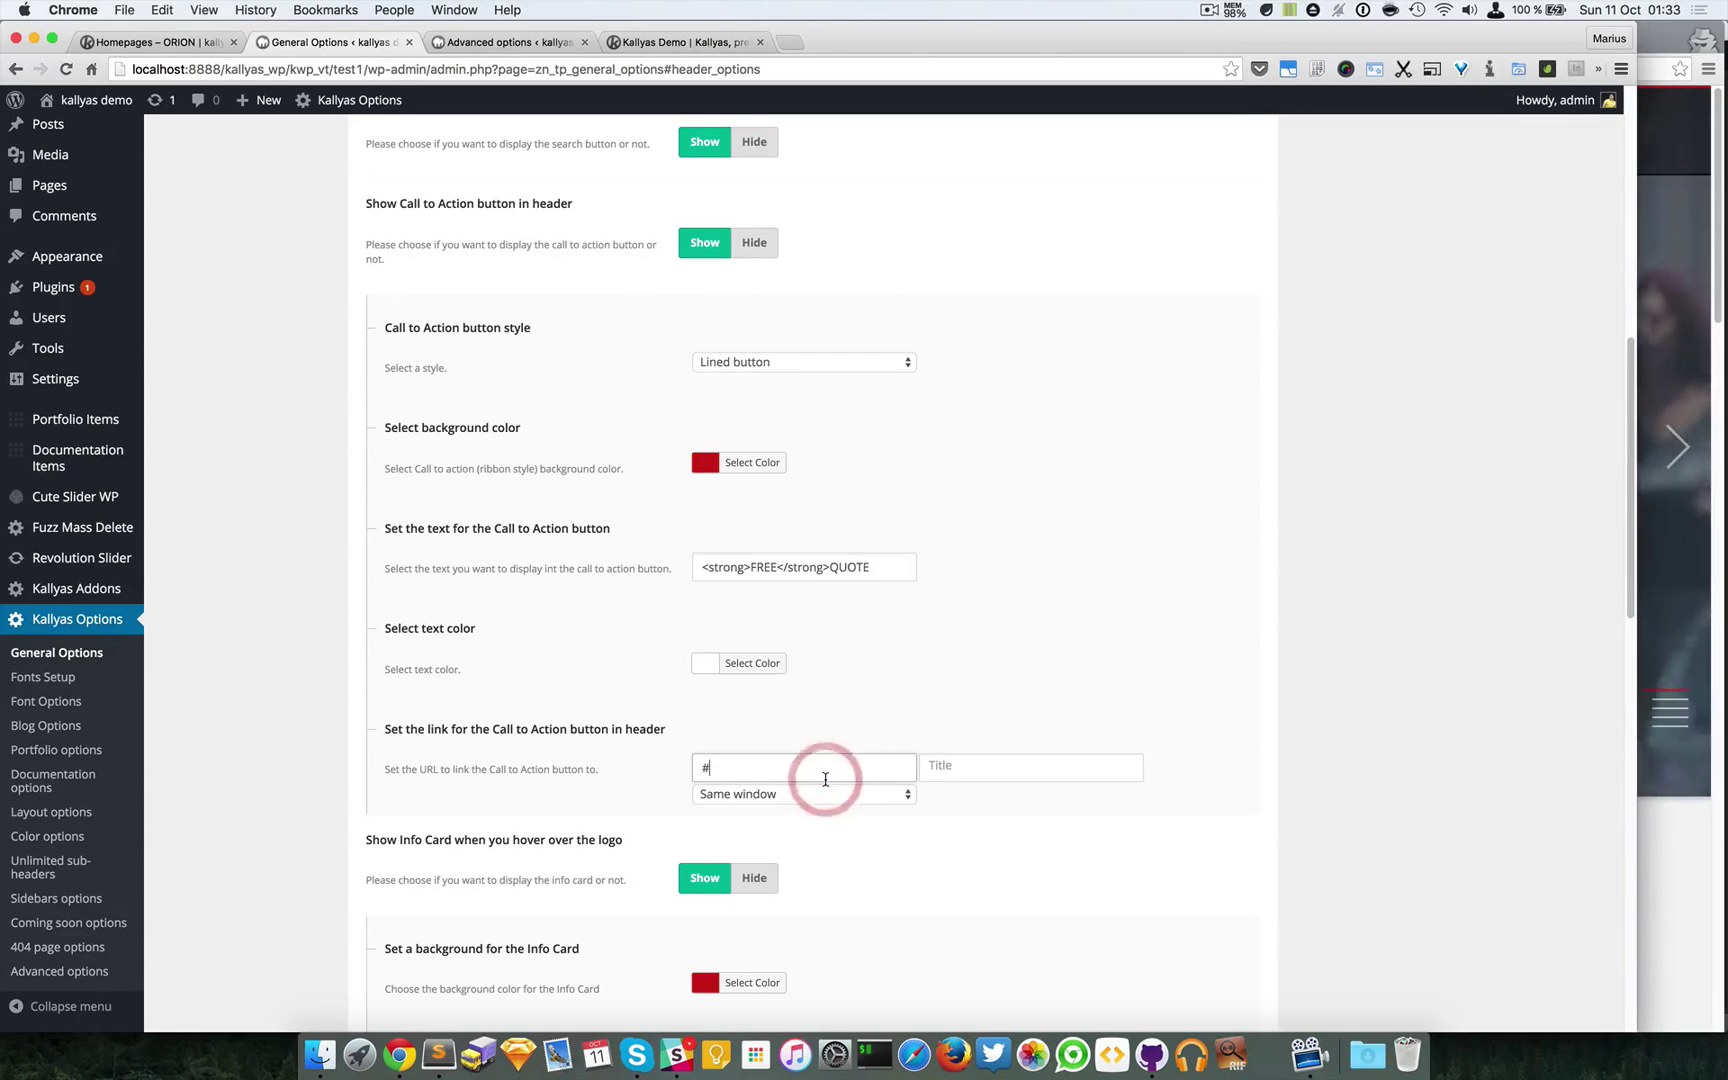
Find the logo's info card option in the header settings and preview the card on the Orion homepage
scroll(1147, 756, down, 2)
scroll(1149, 754, down, 5)
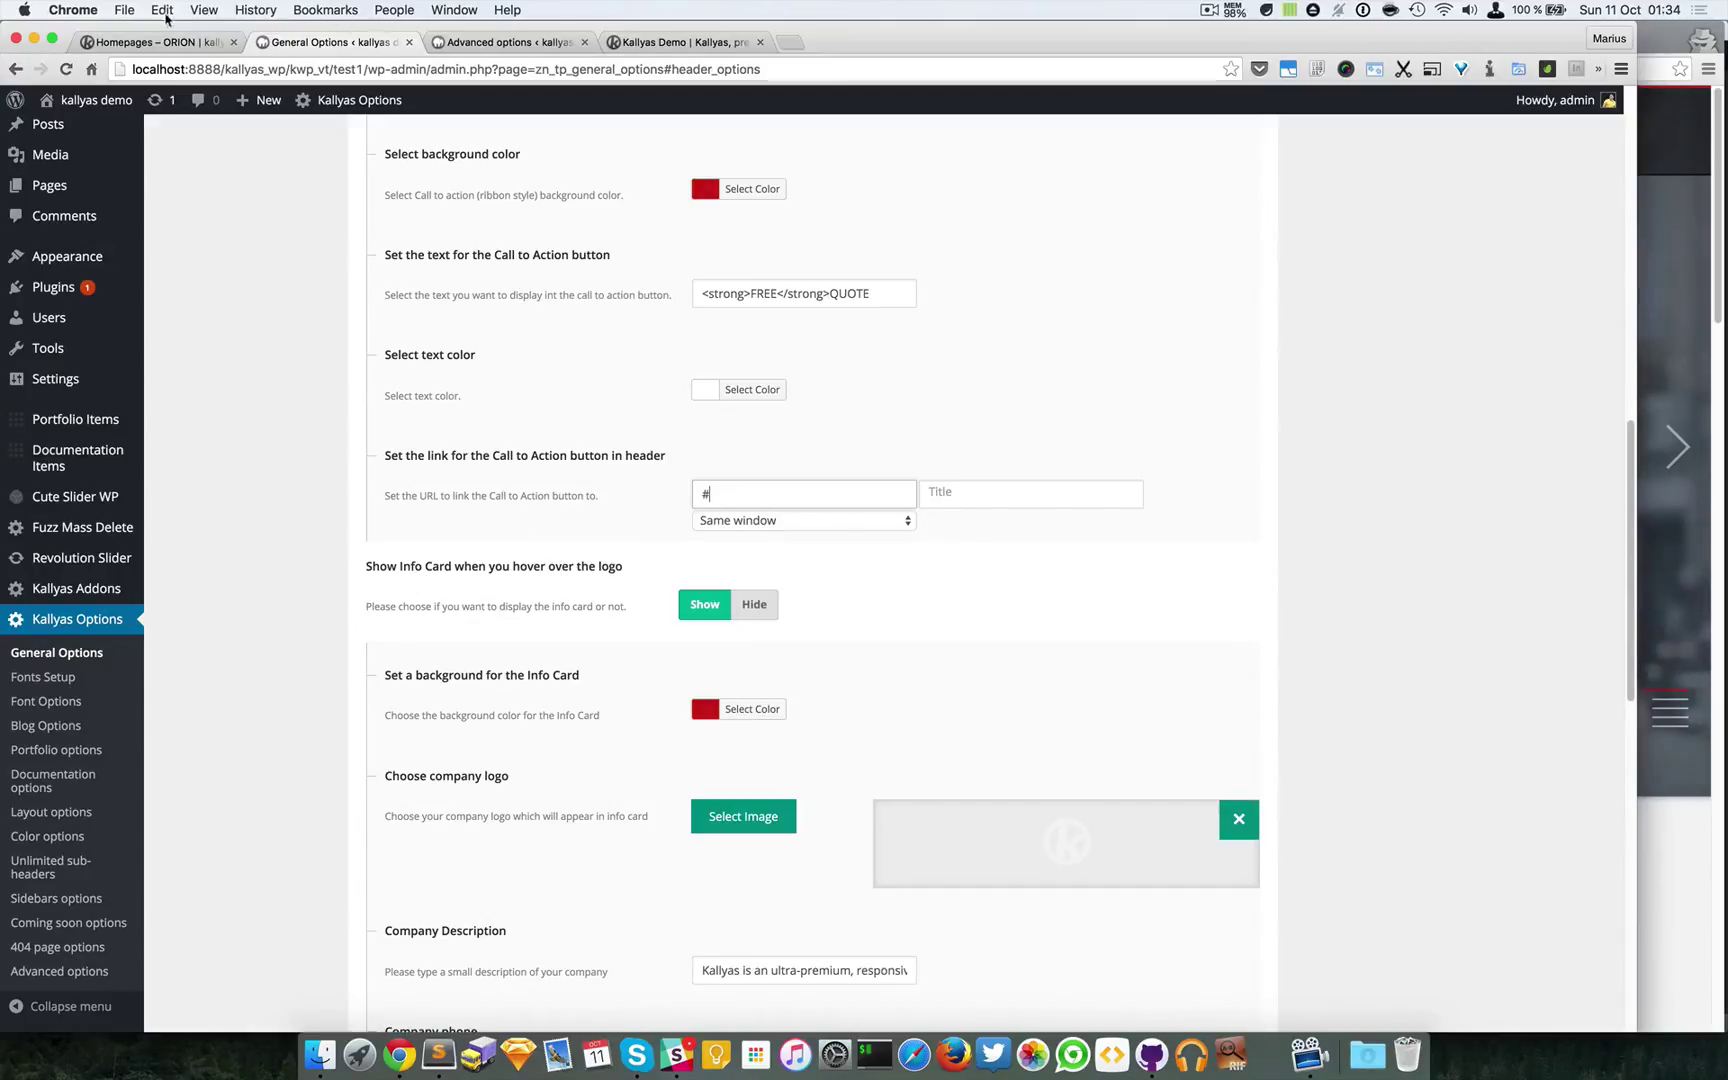
click(121, 44)
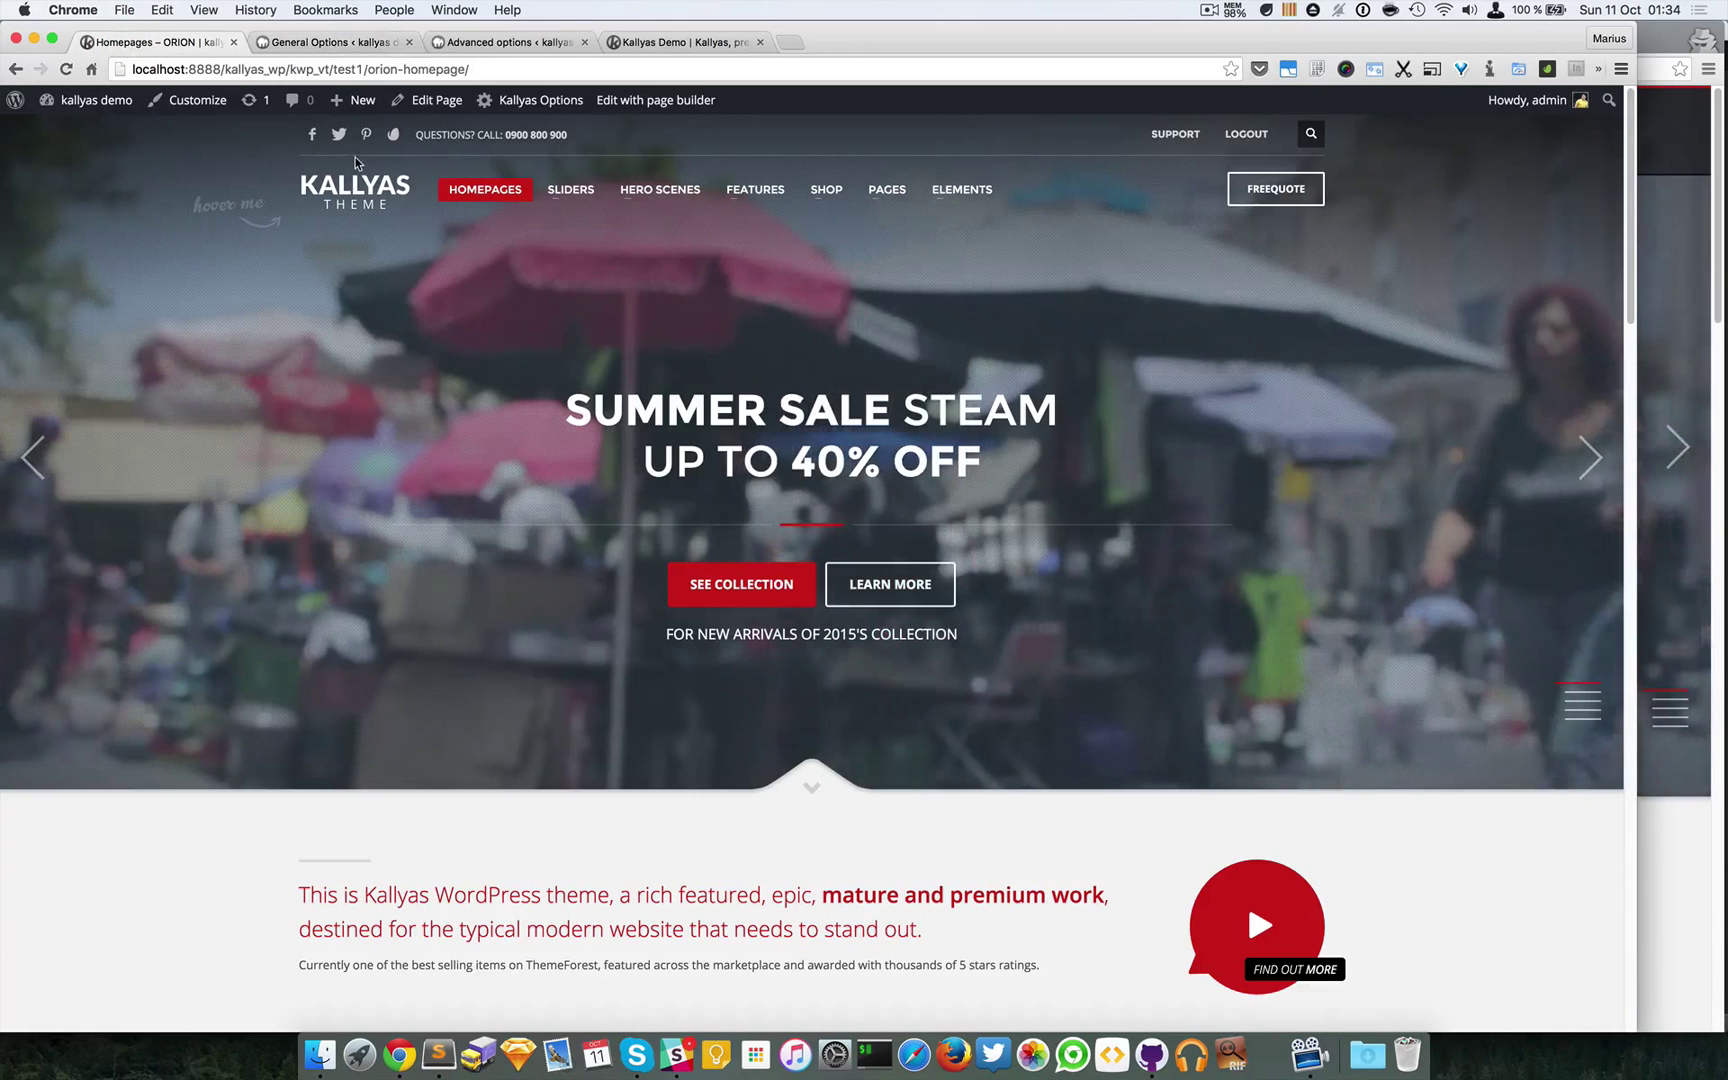
mouse_move(352, 193)
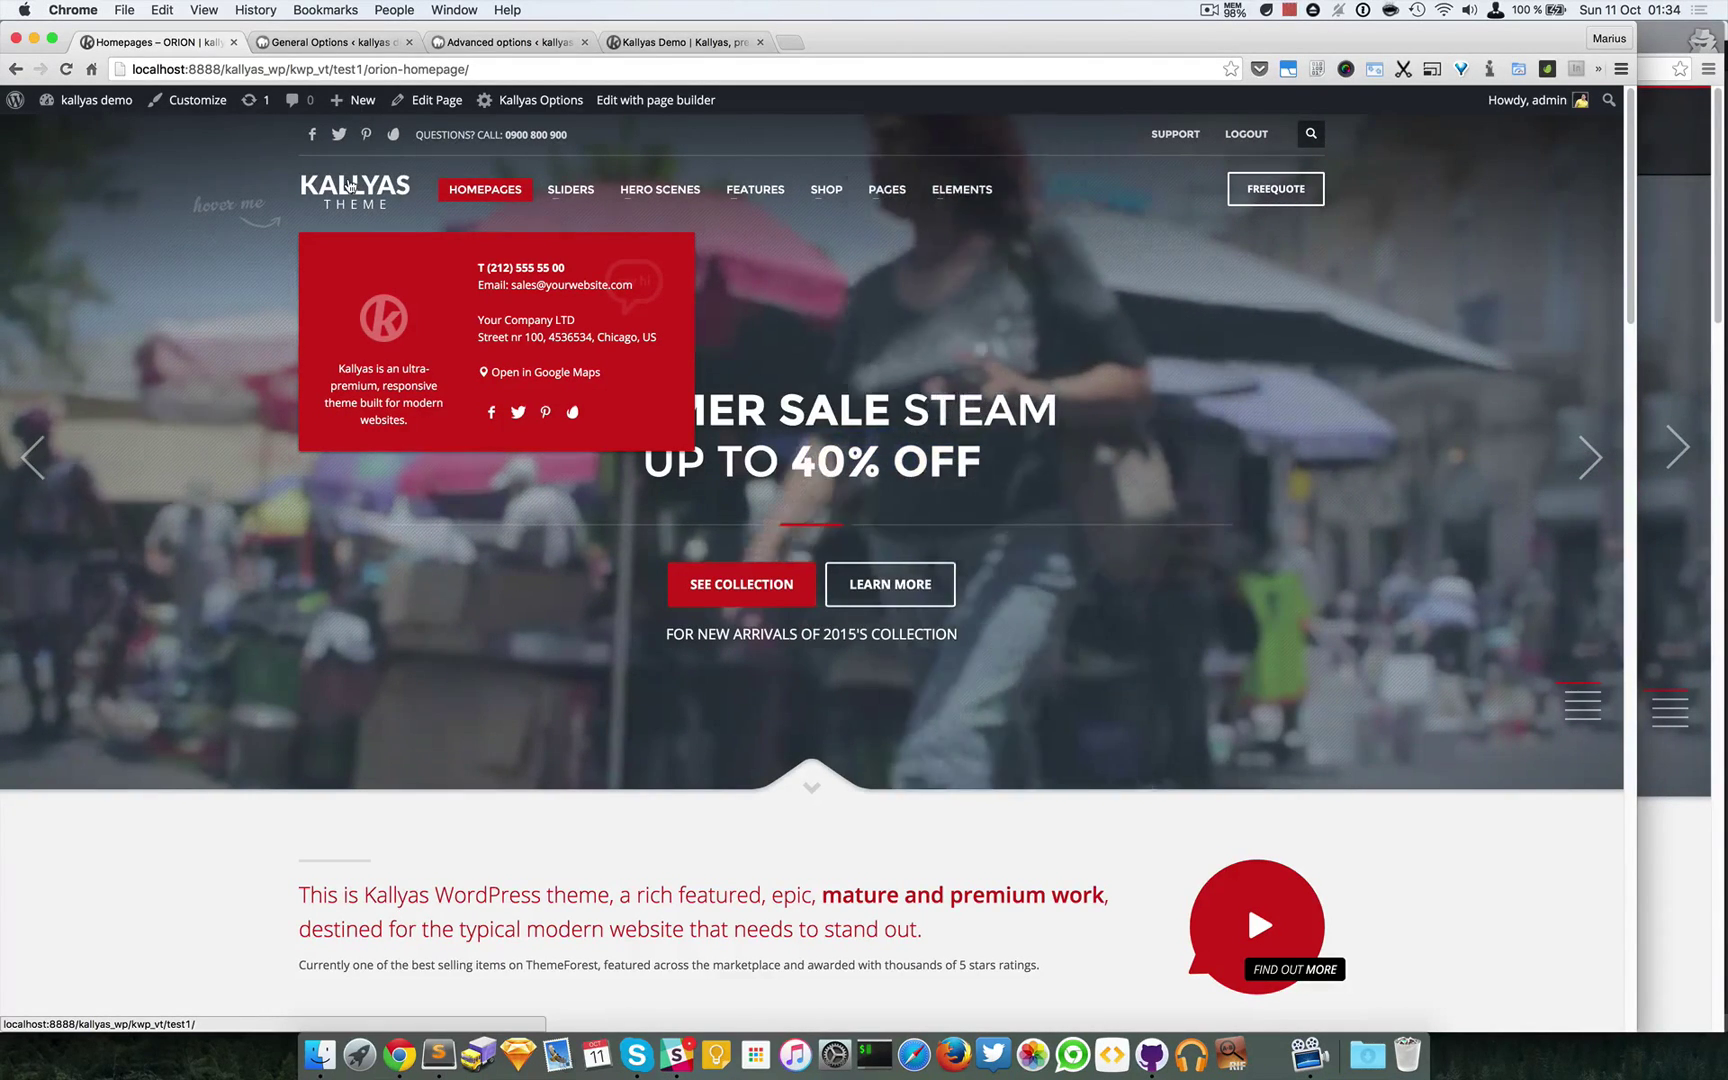
Switch the logo's info card option to Hide and back to Show in the header options
click(294, 48)
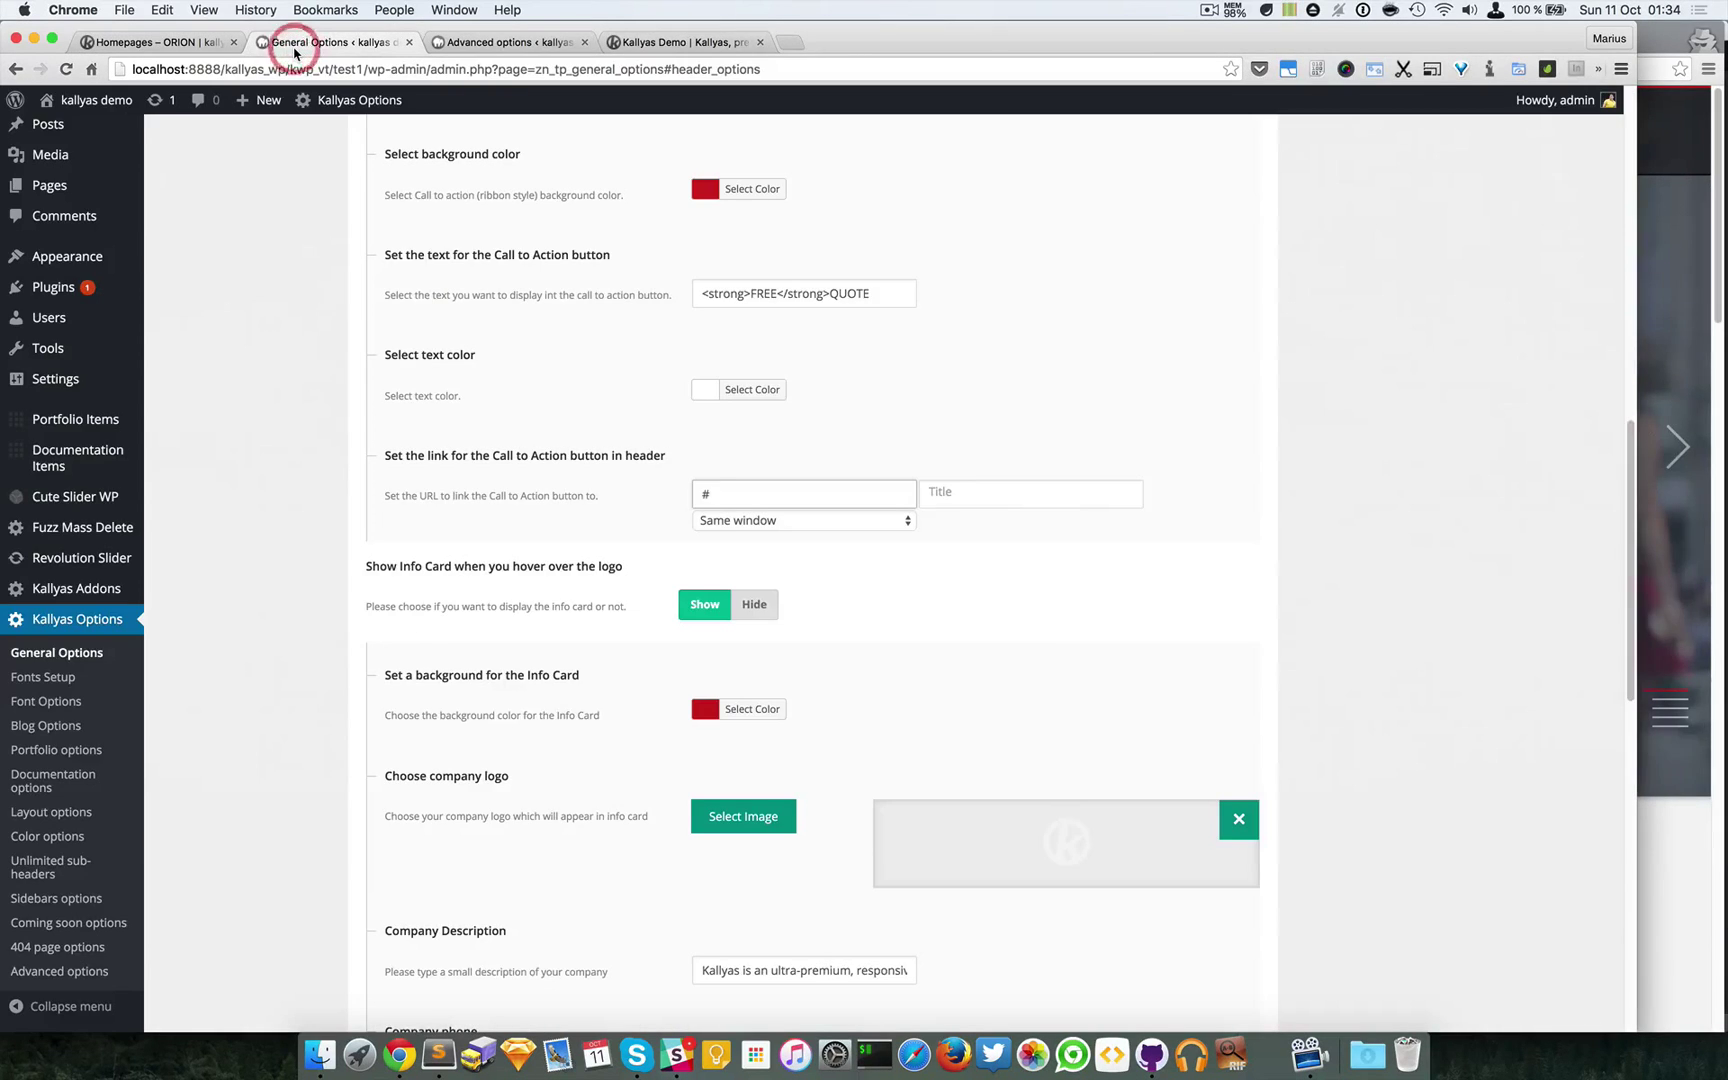
scroll(568, 495, down, 5)
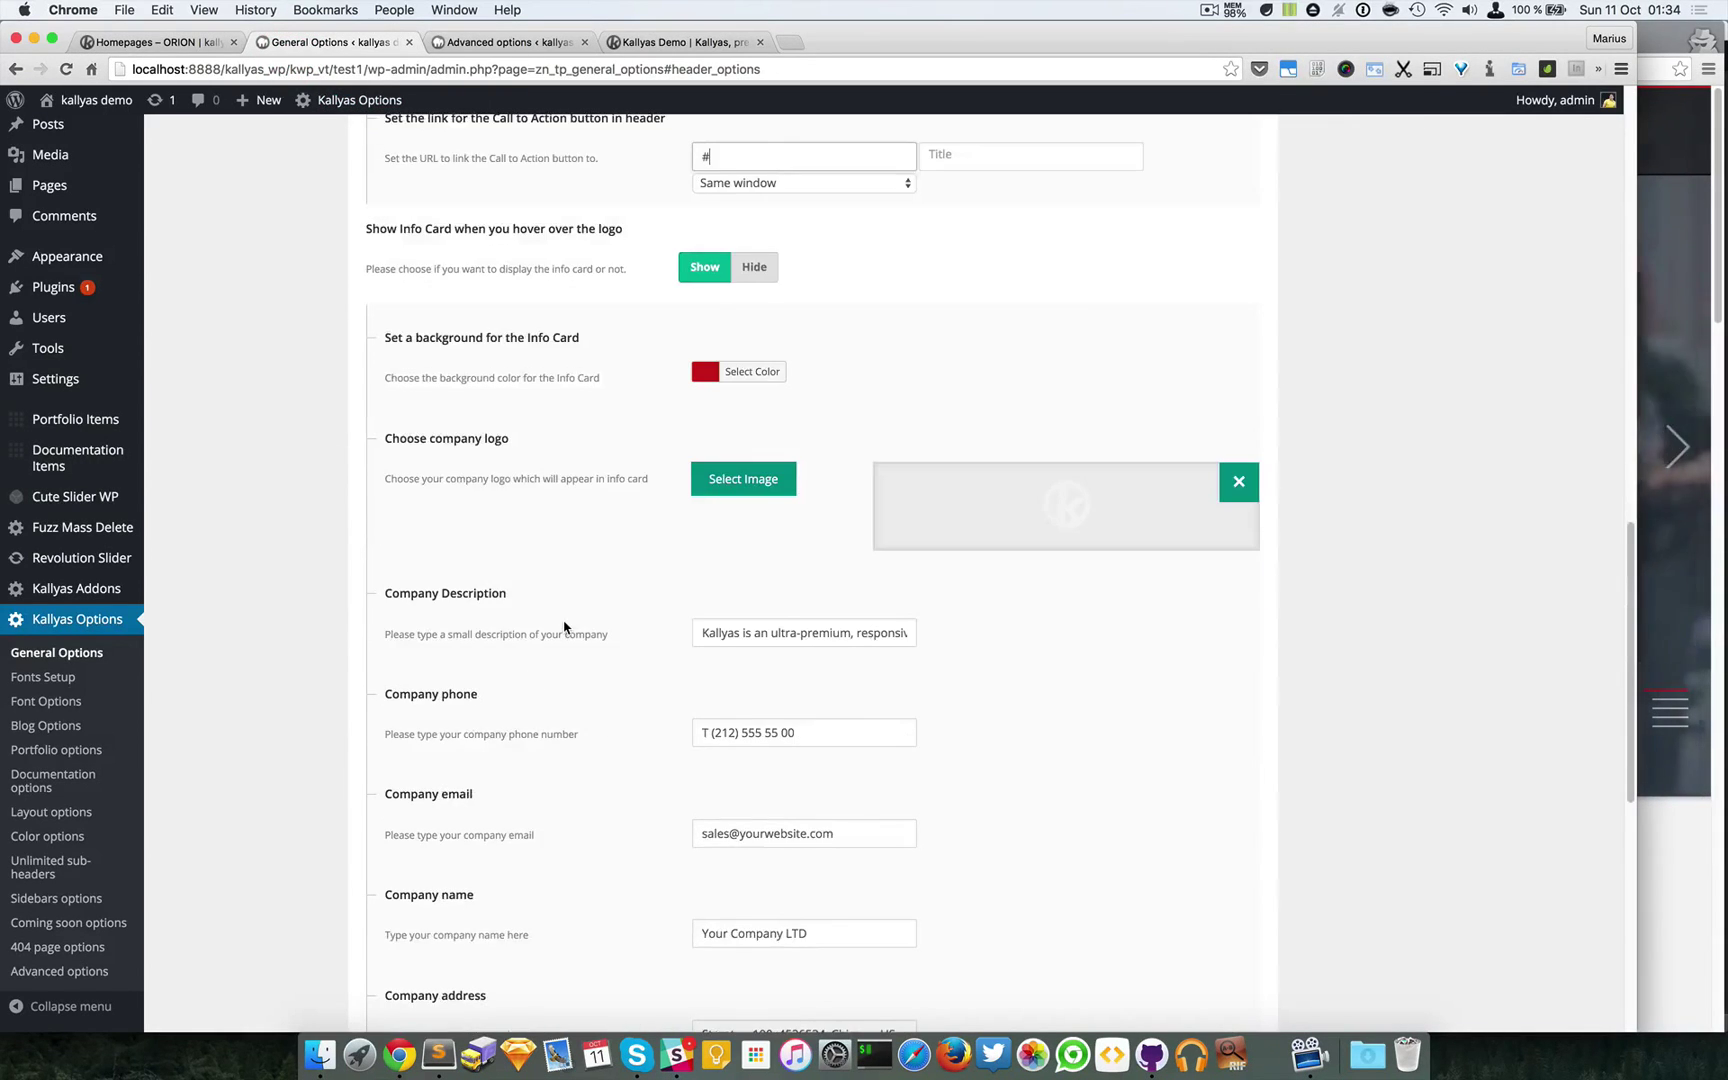
scroll(600, 690, up, 4)
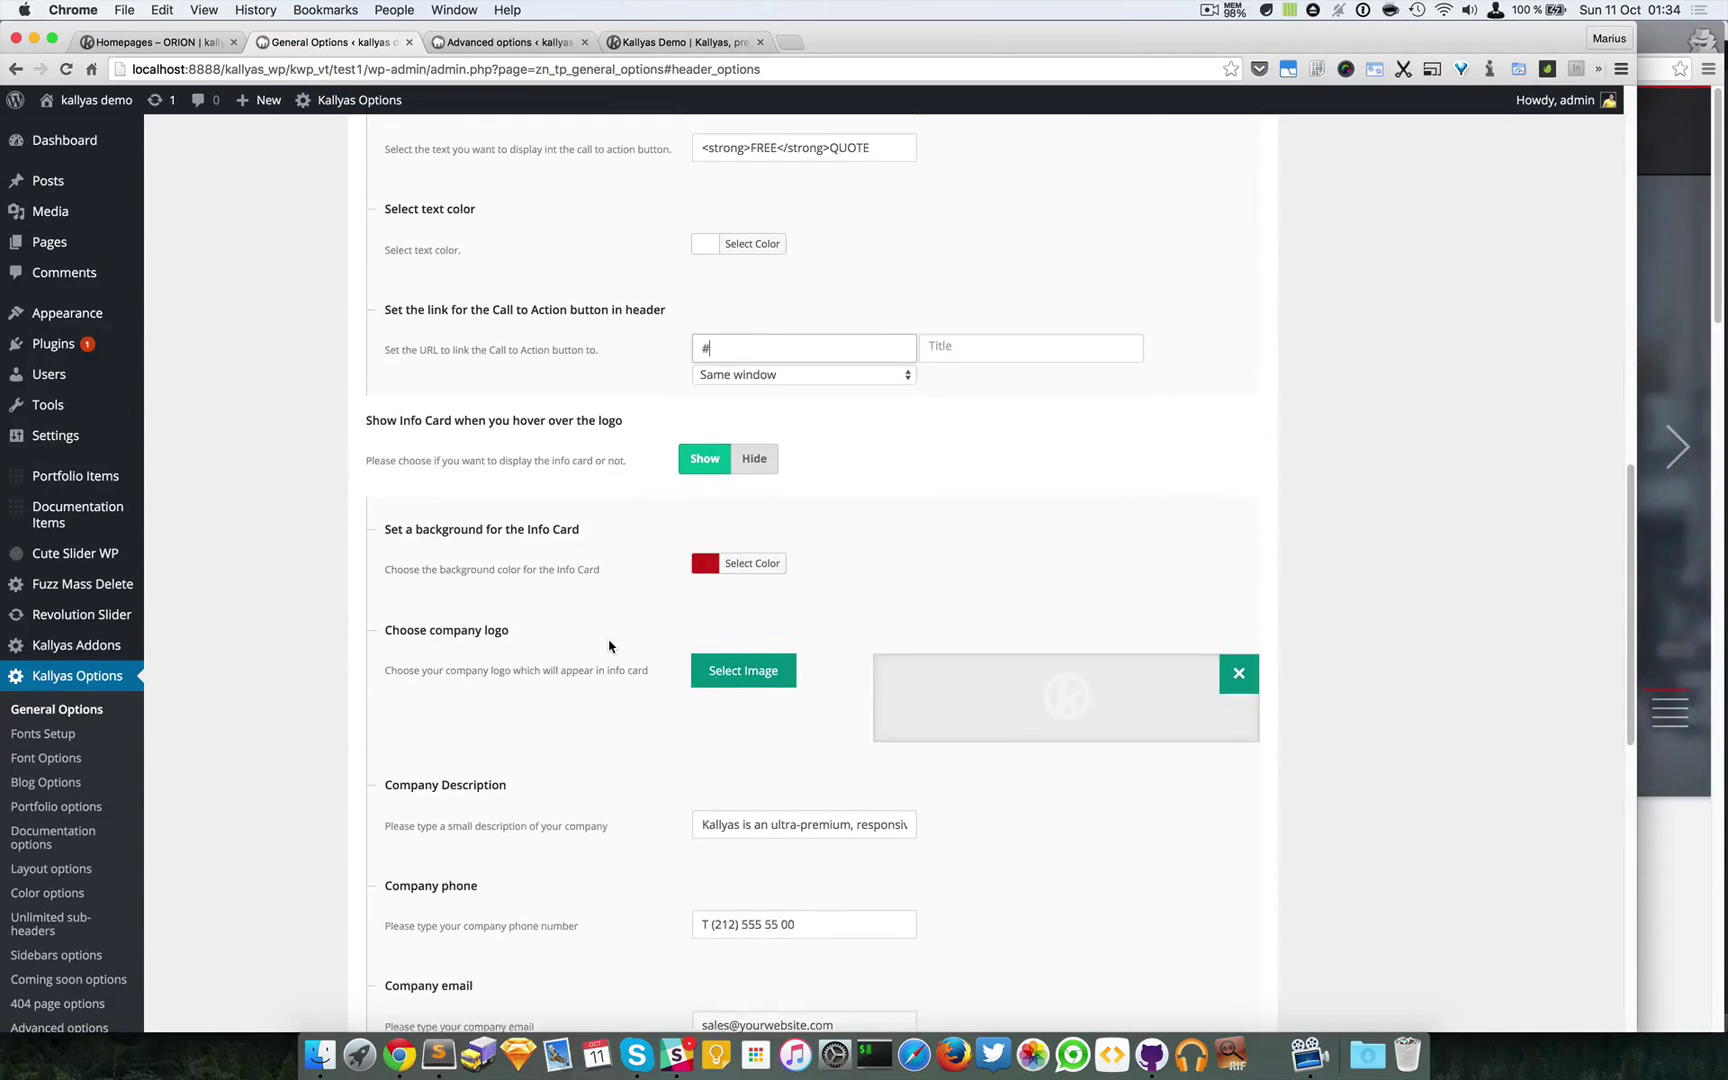
click(757, 517)
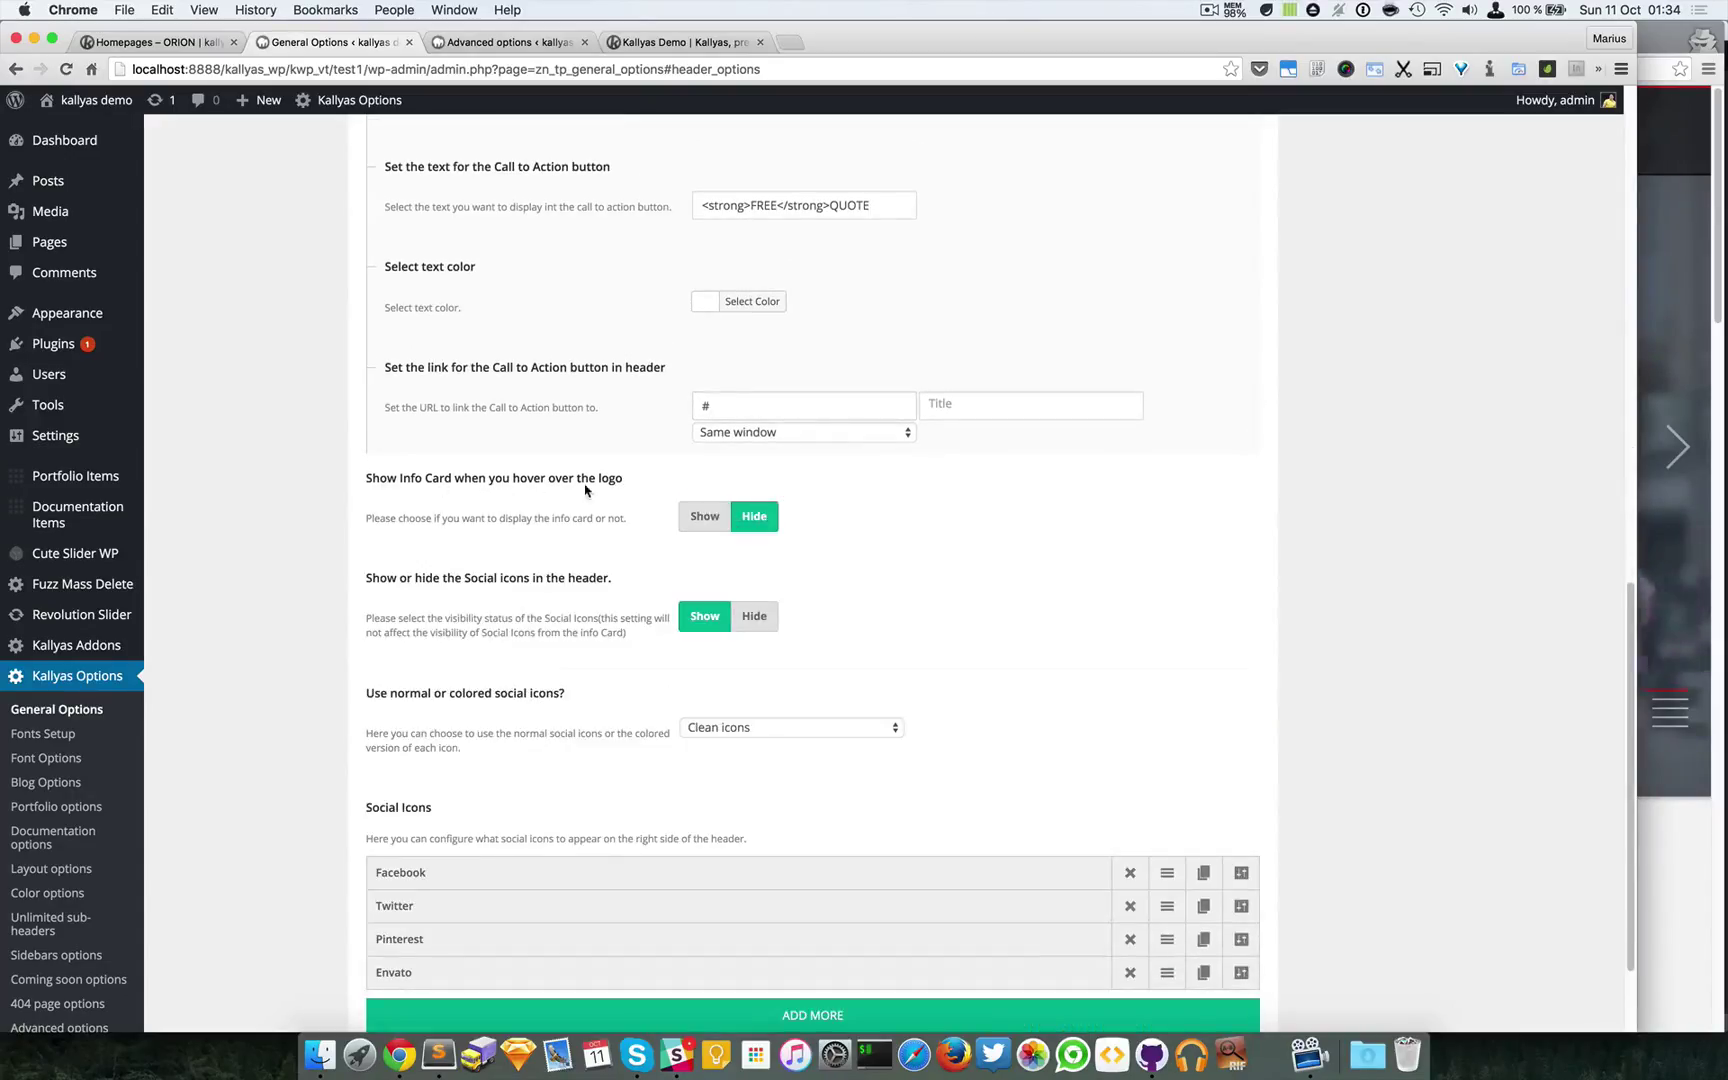
click(718, 517)
Review the info card's company fields and the social icon options, and check the header's social icons on the Orion homepage
scroll(672, 607, down, 5)
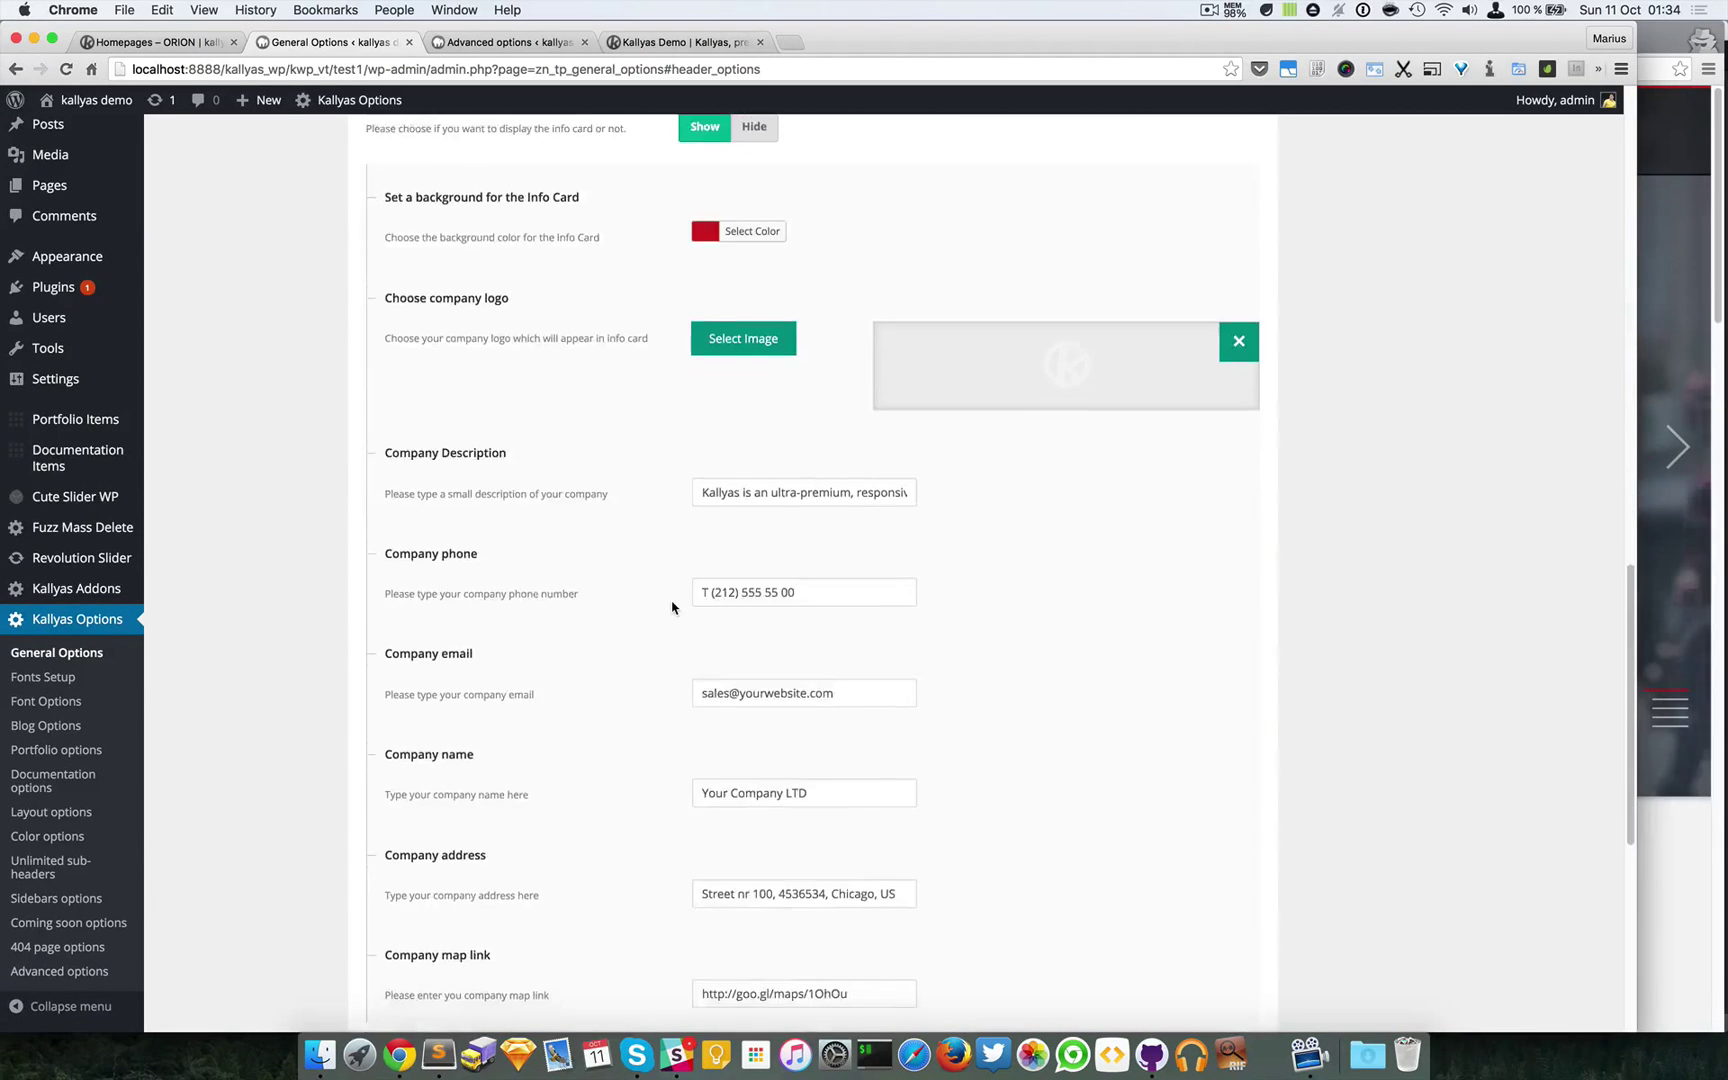
scroll(672, 607, down, 5)
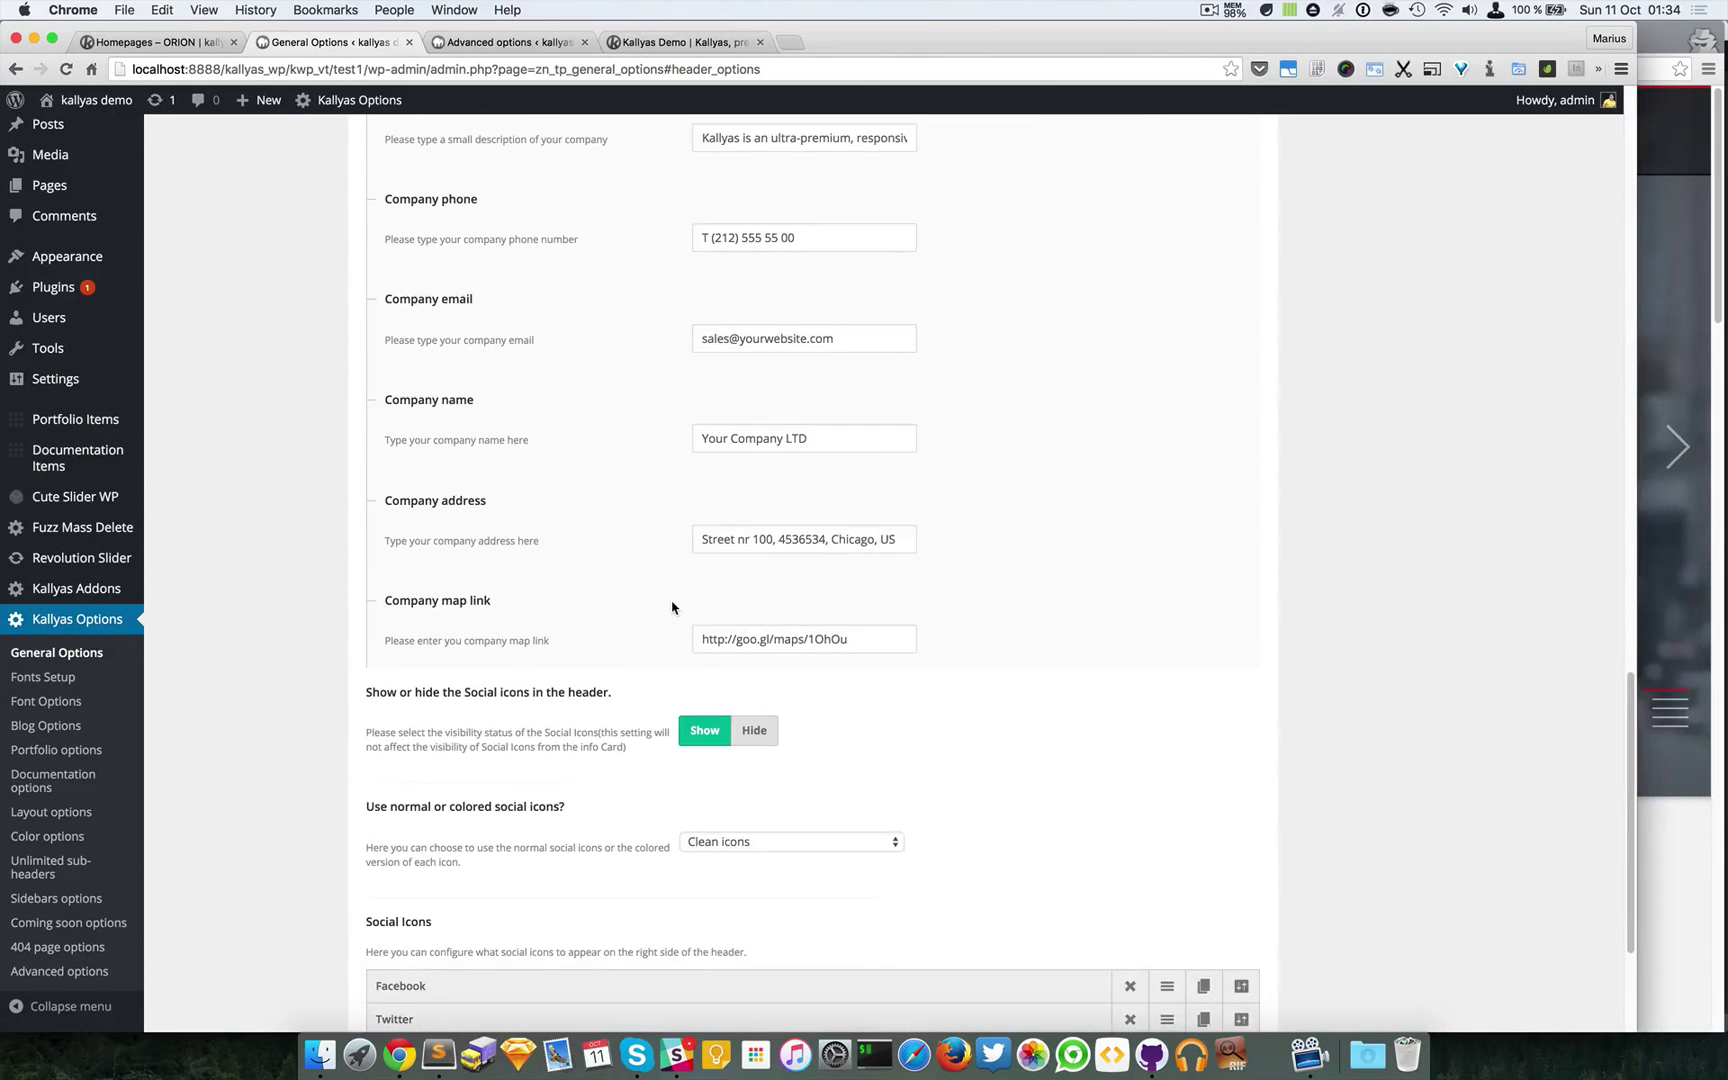
scroll(672, 607, down, 3)
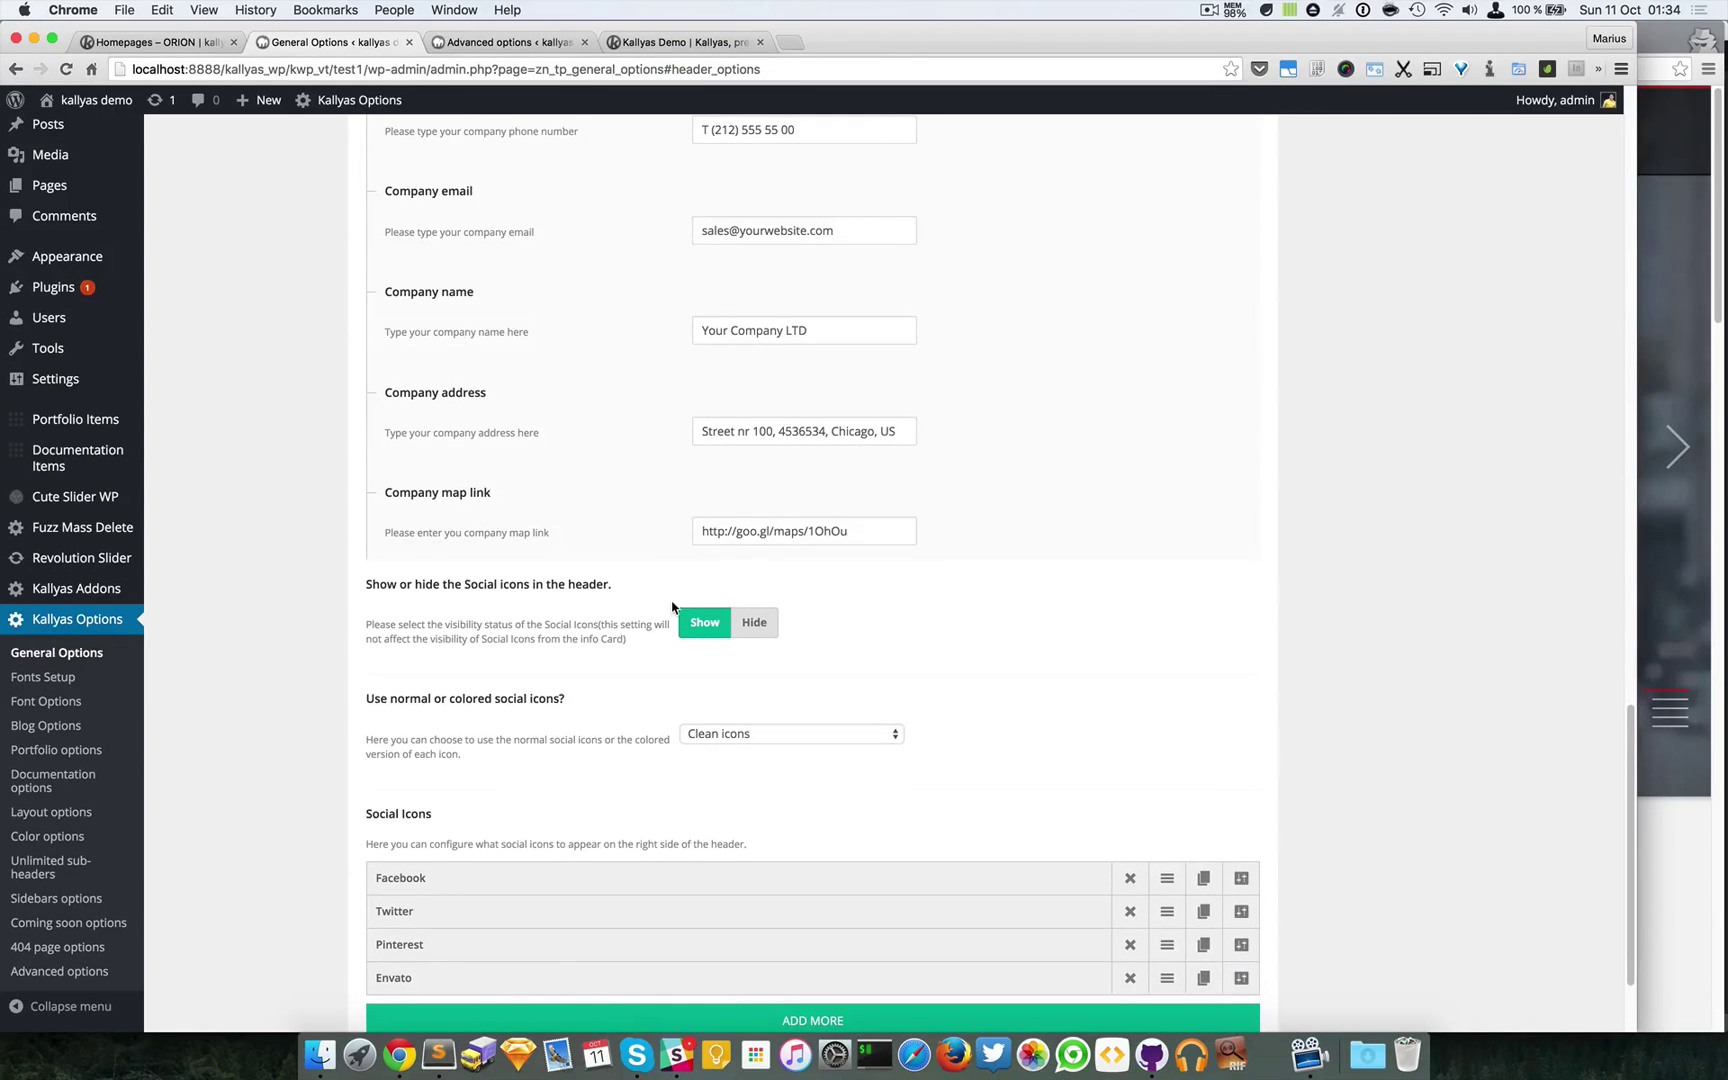
scroll(672, 607, down, 2)
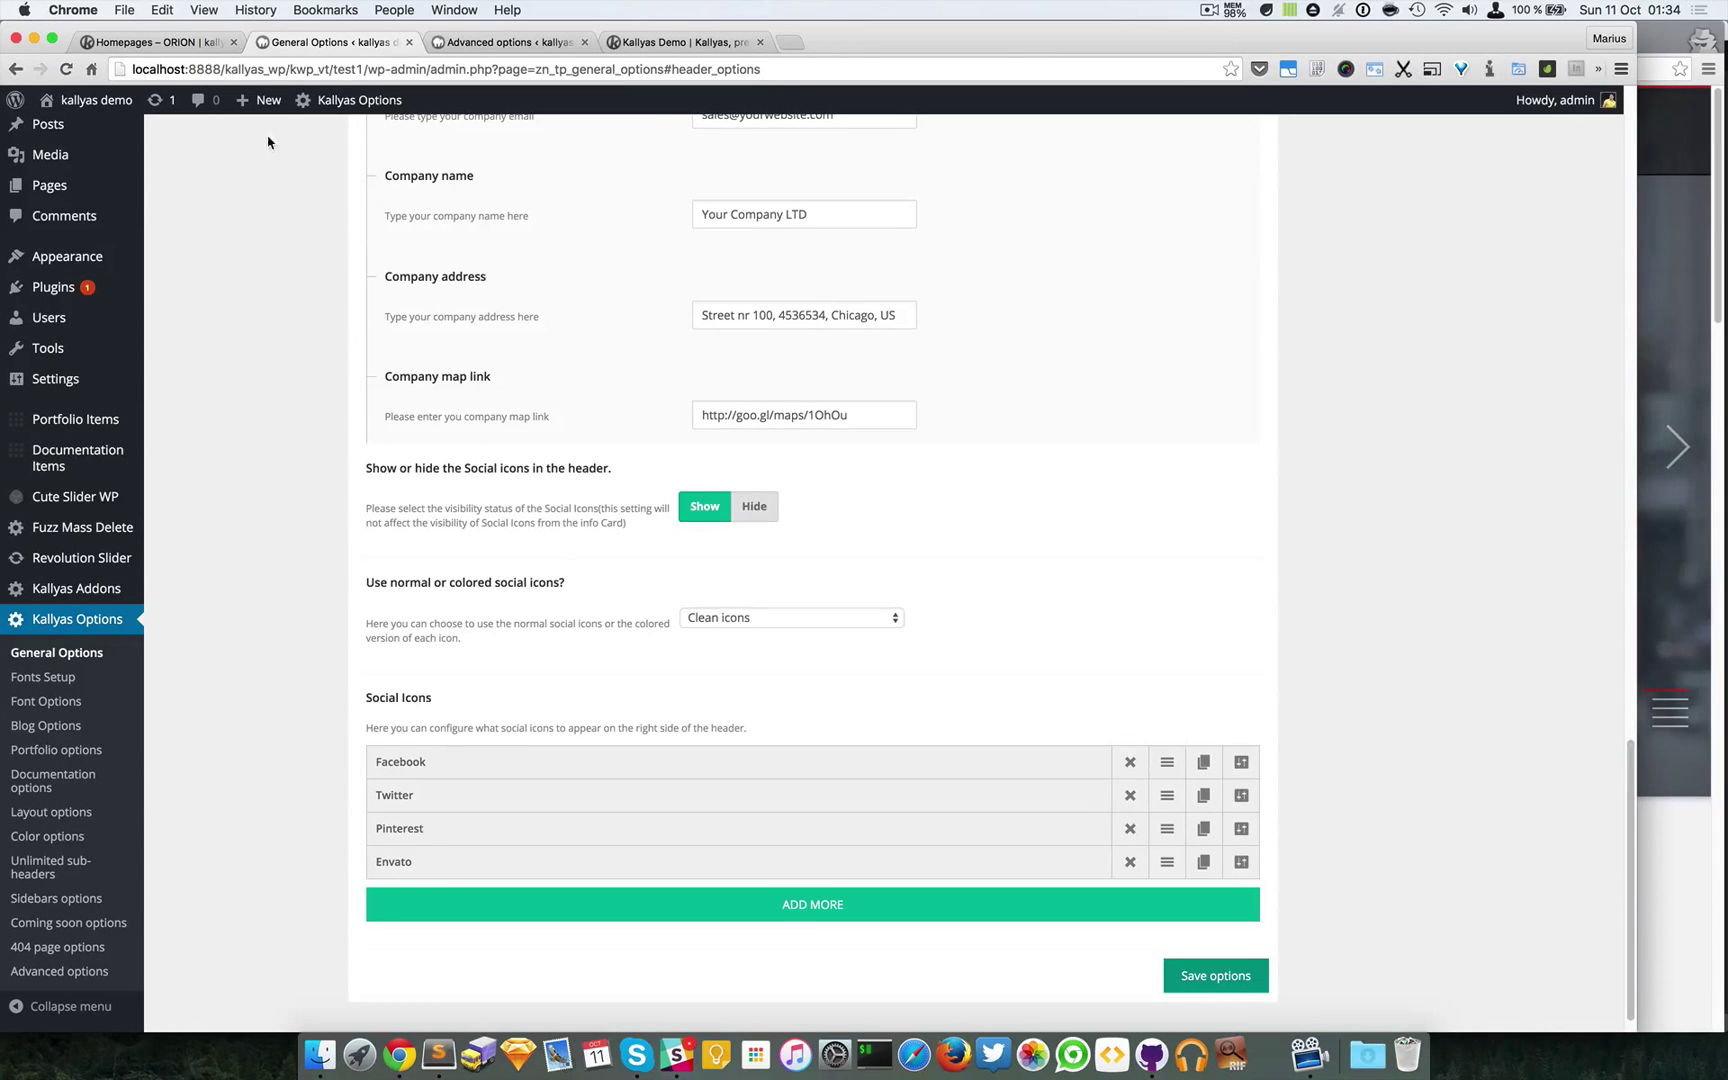
click(133, 41)
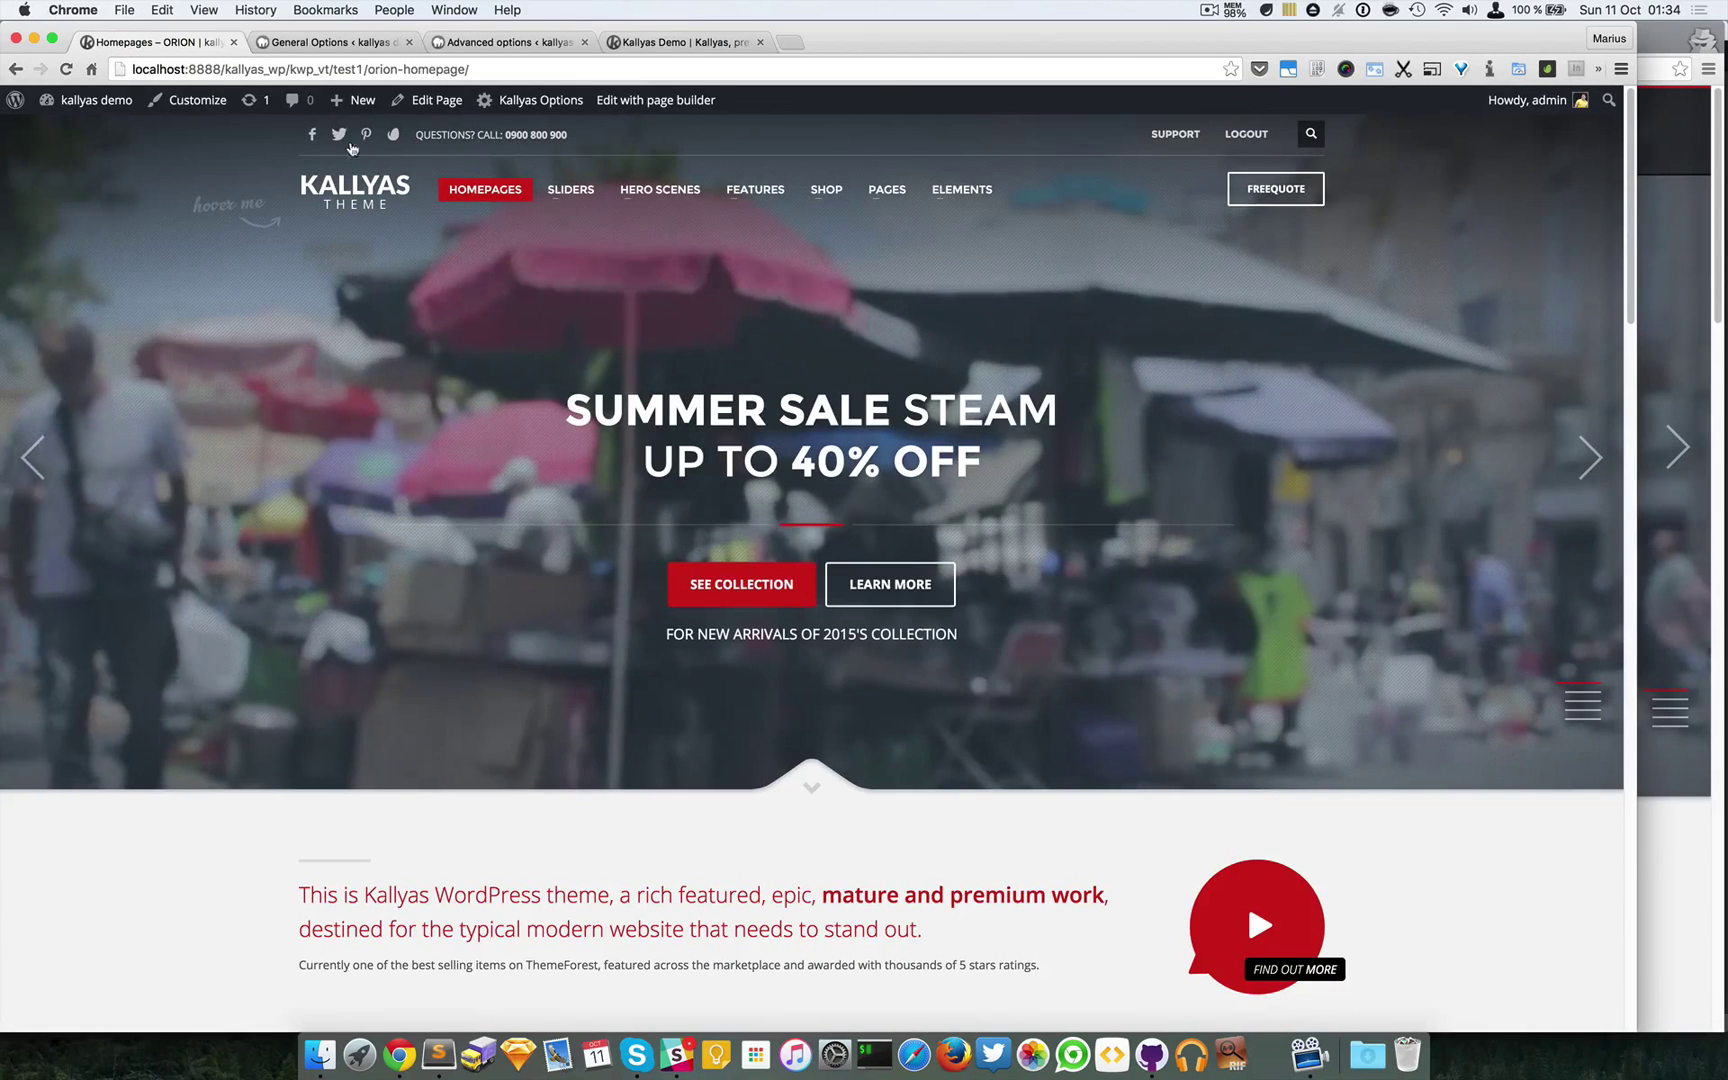
click(330, 42)
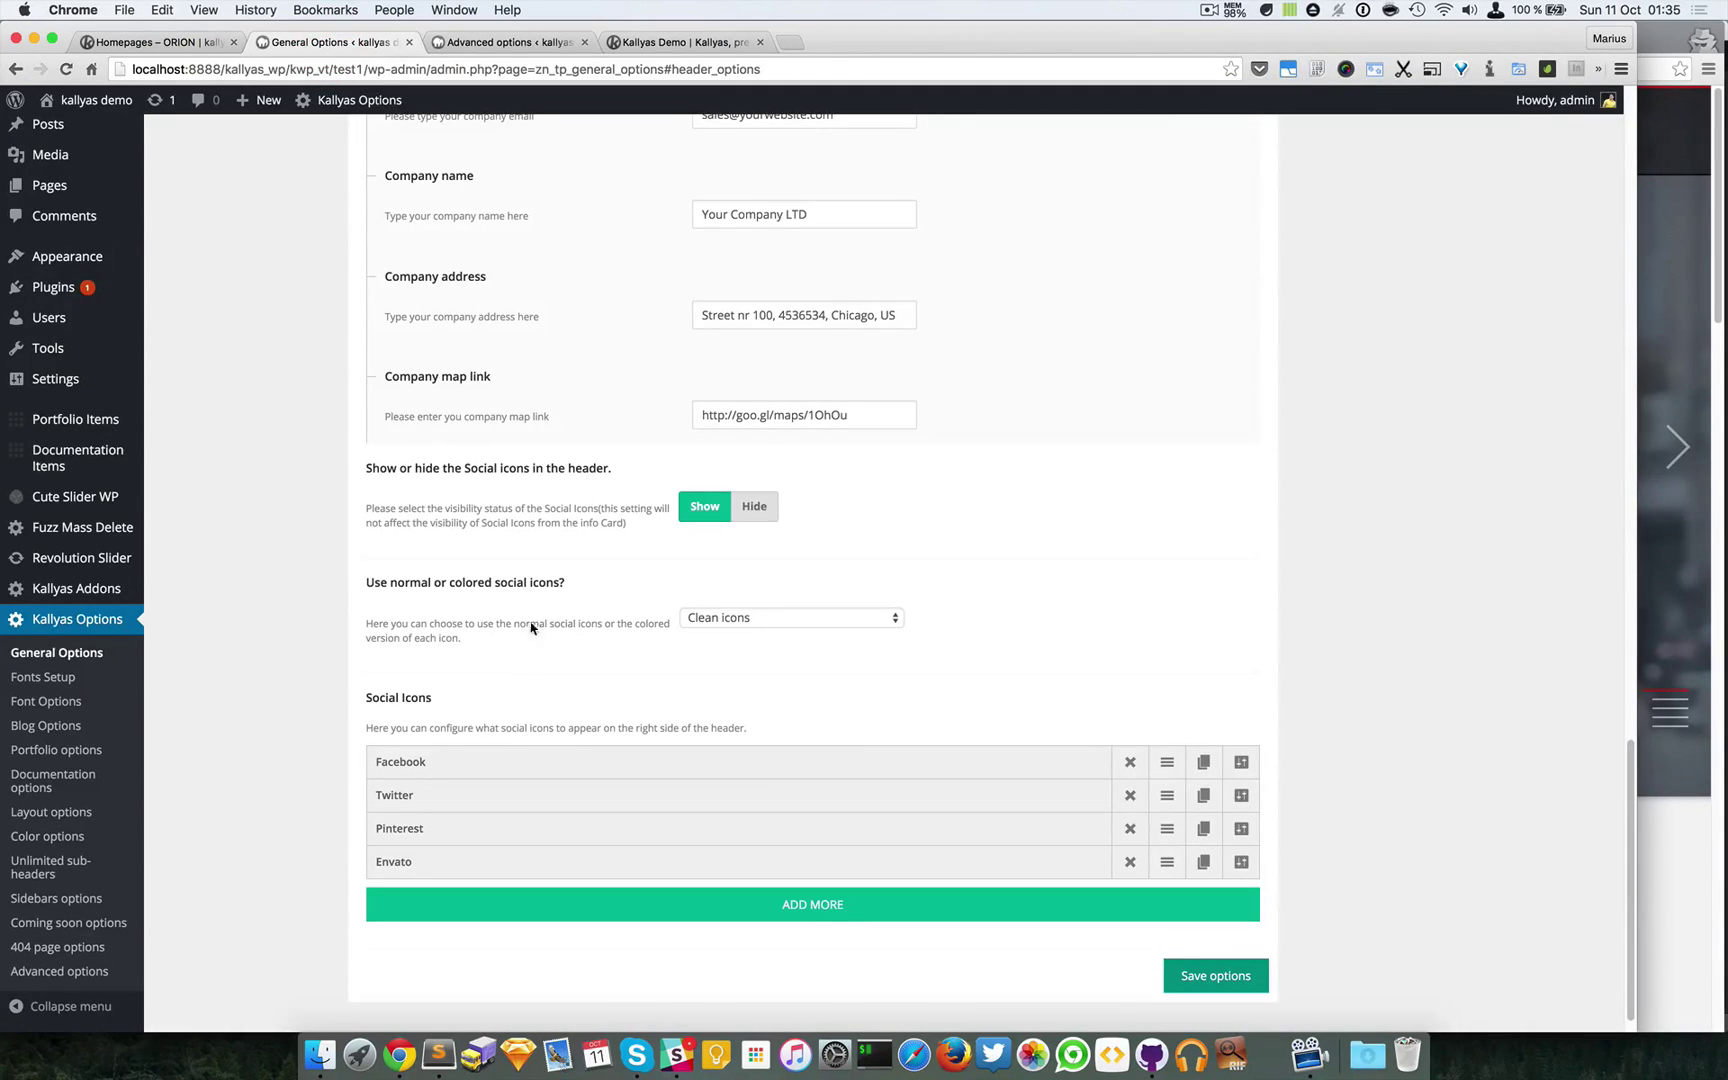
Set the header's social icon style to Normal Icons, save the options and reload the Orion homepage
click(762, 621)
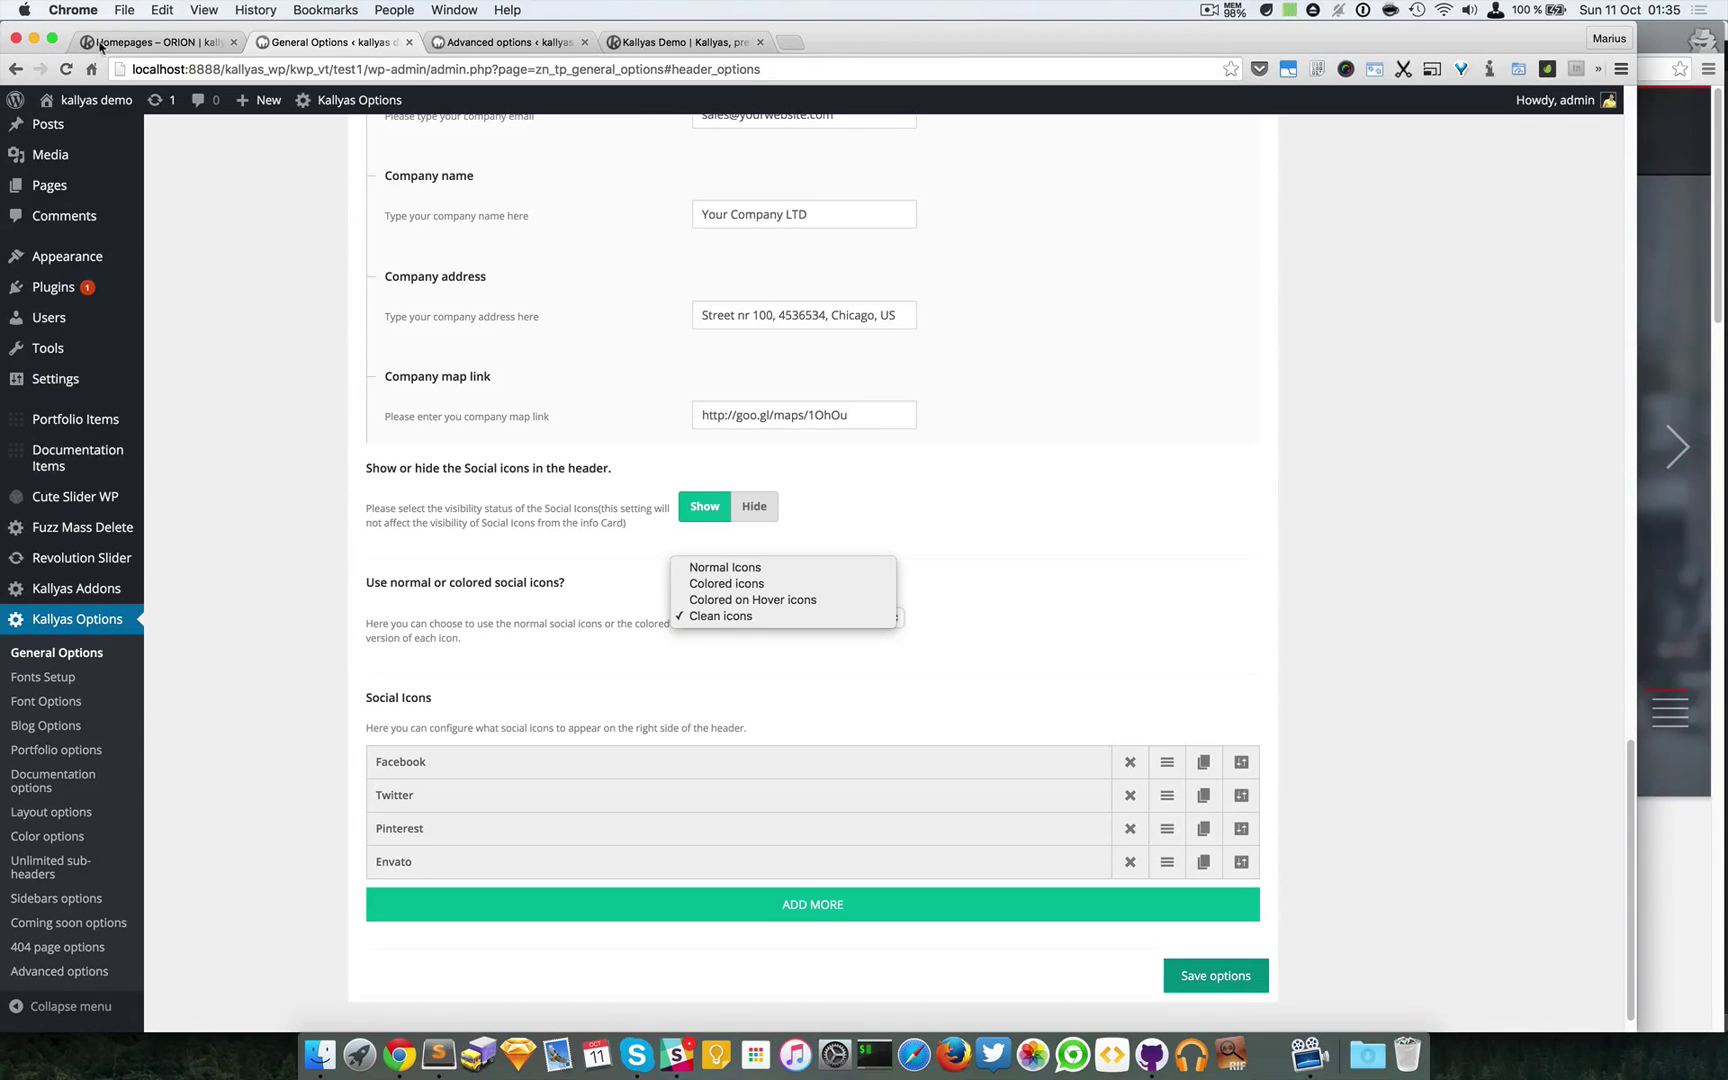
click(196, 48)
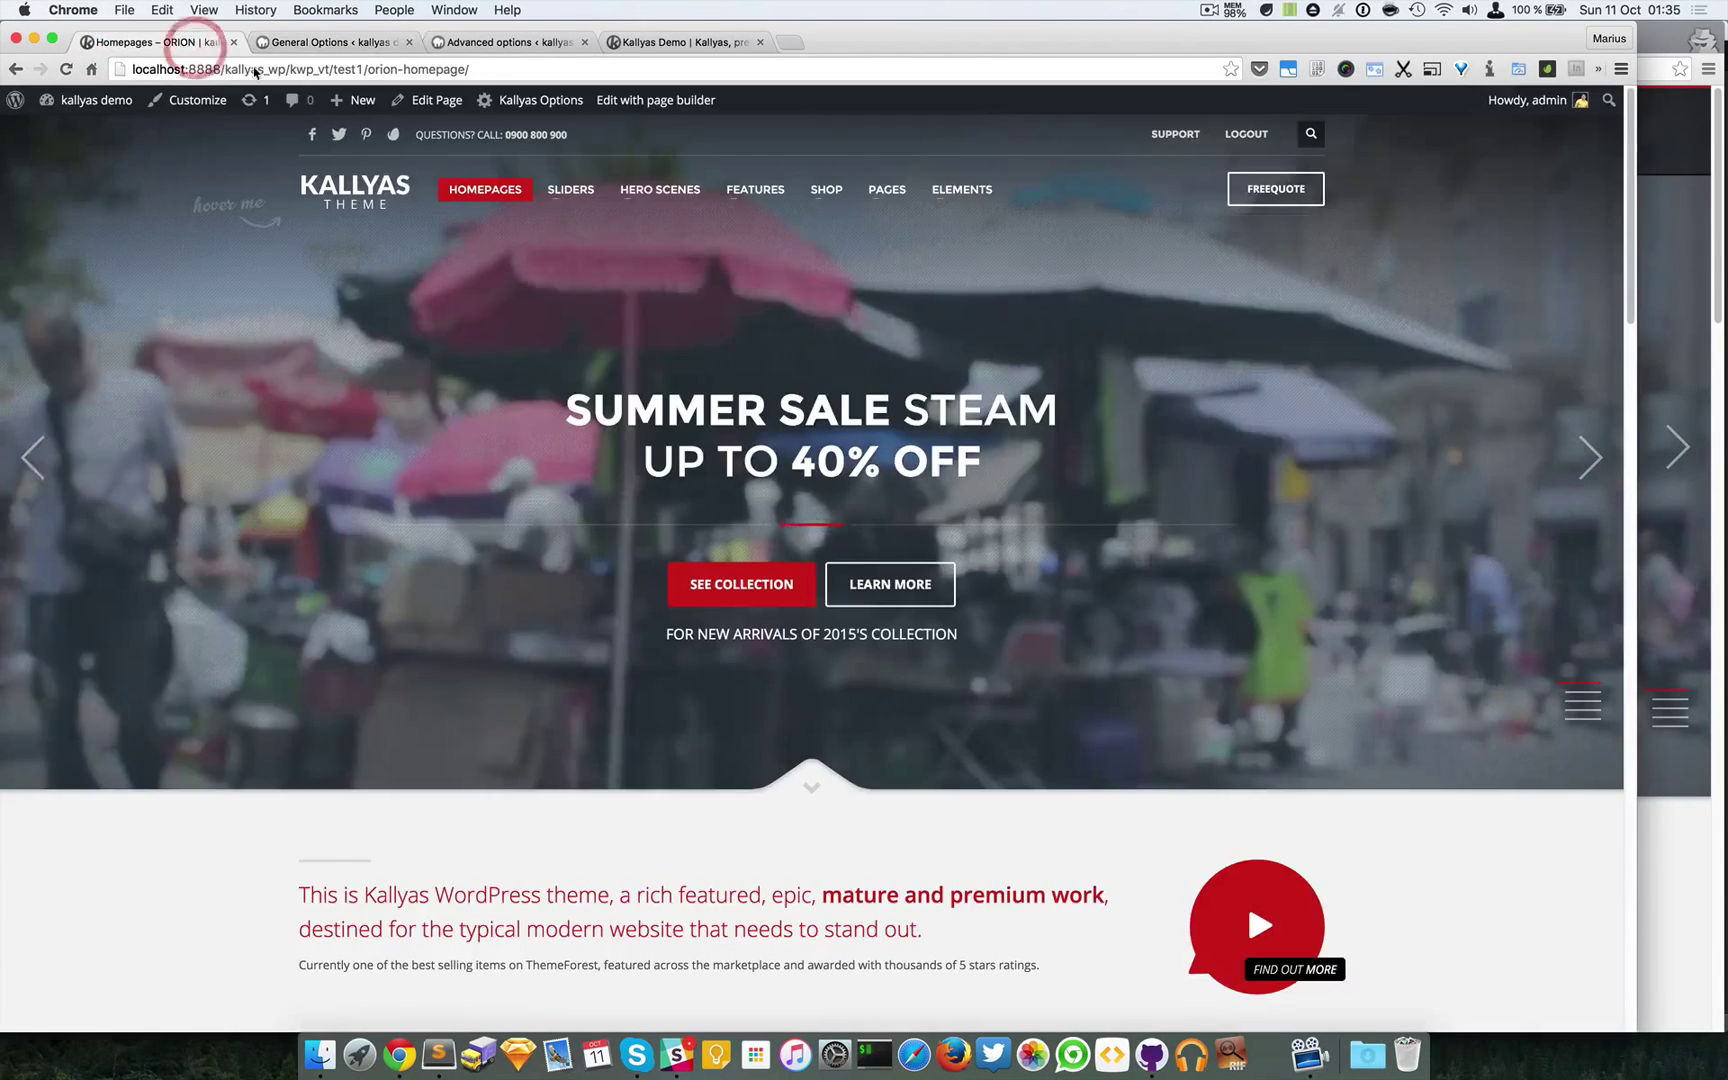
click(297, 45)
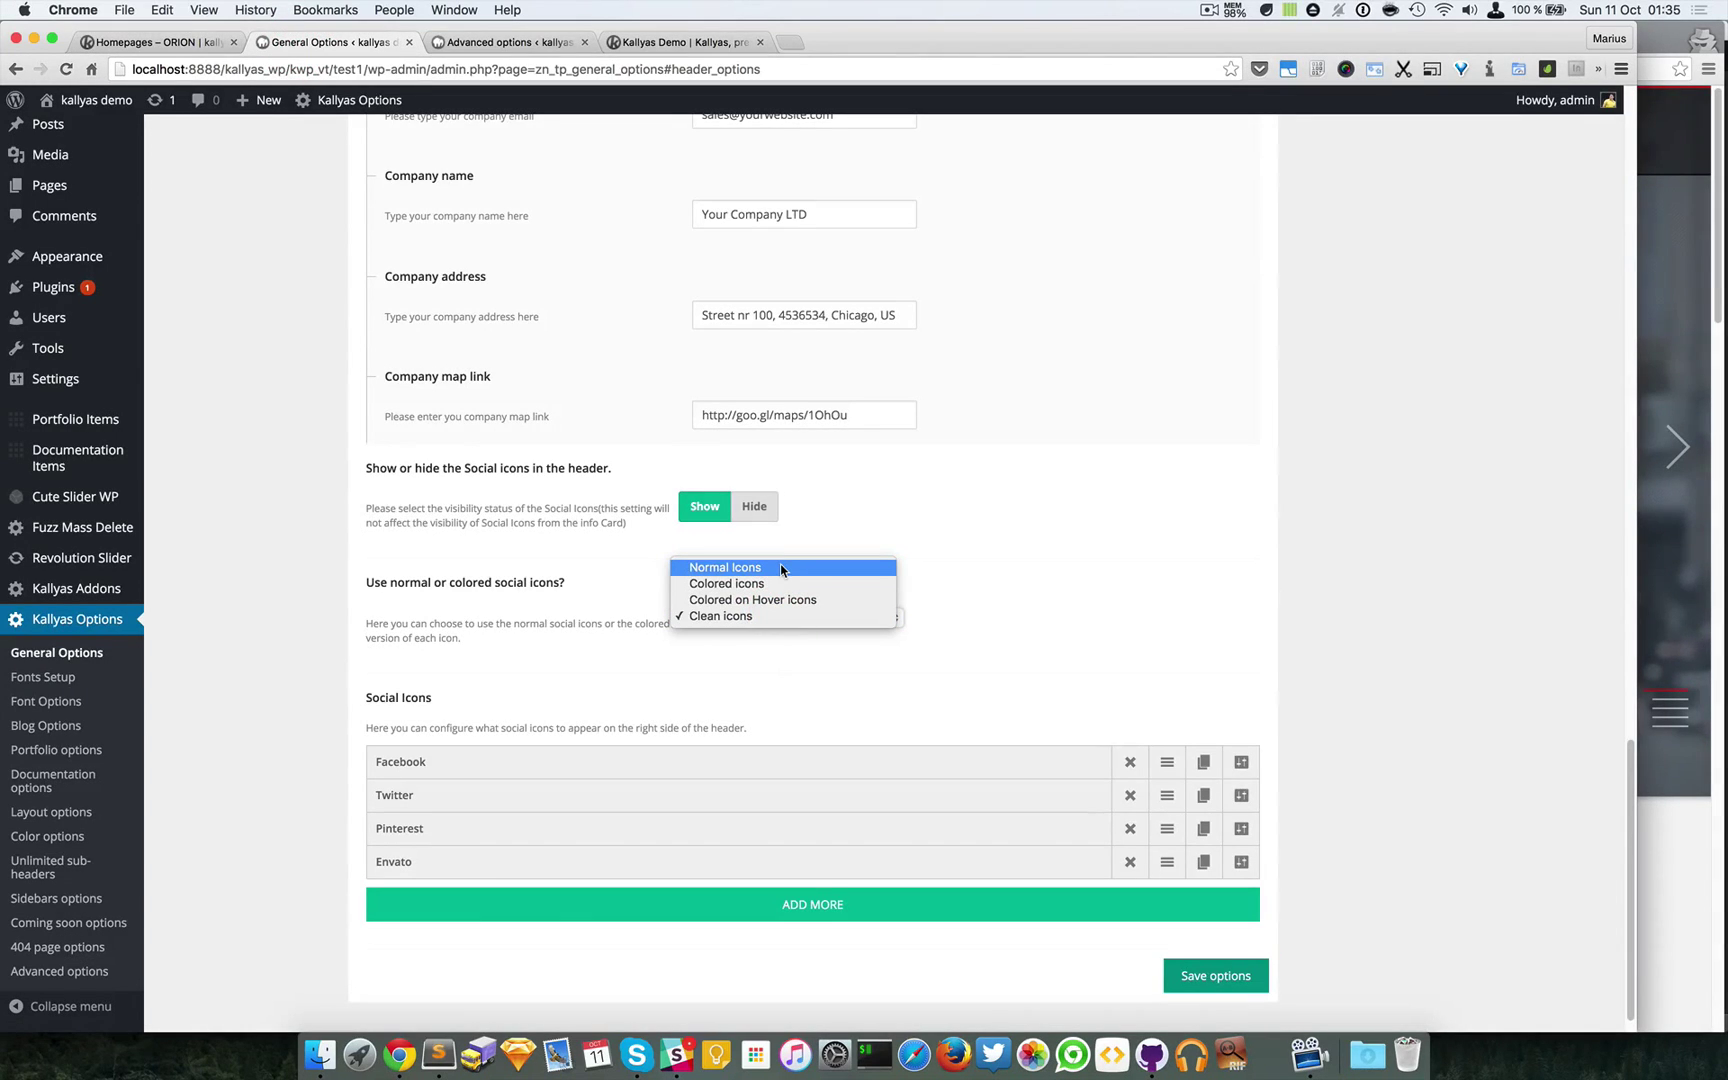
click(781, 568)
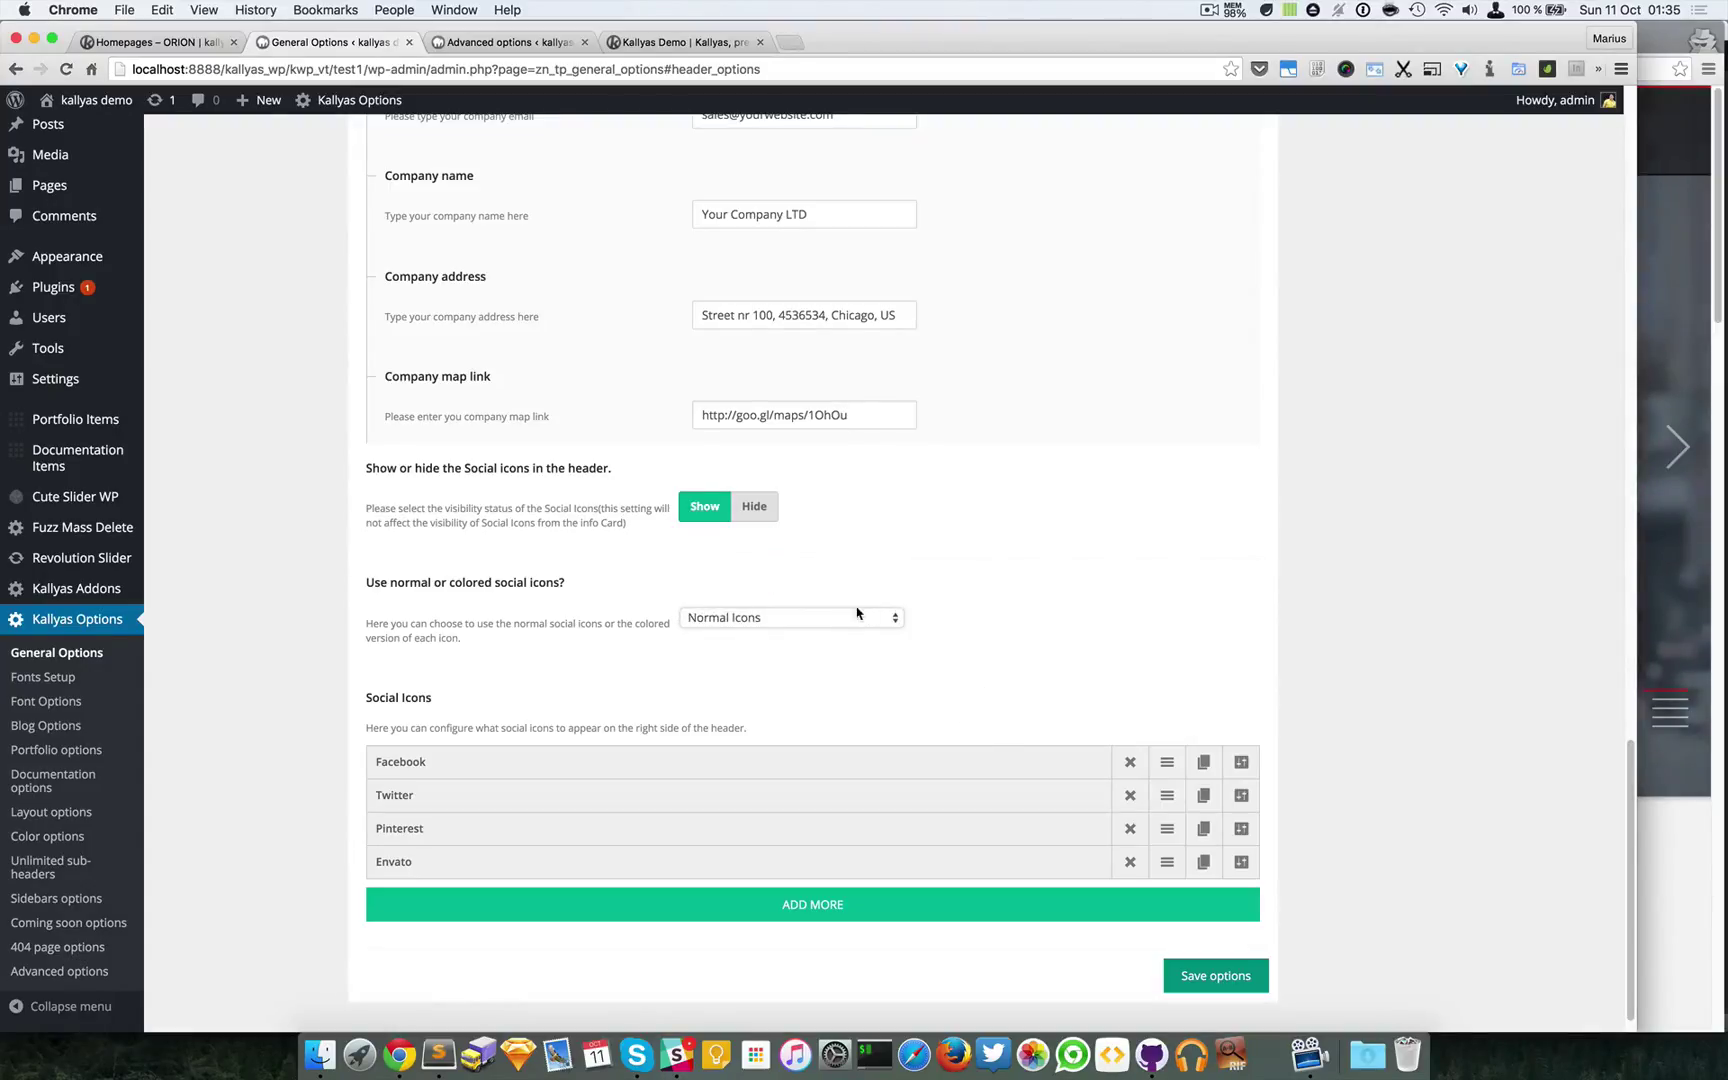
click(1243, 975)
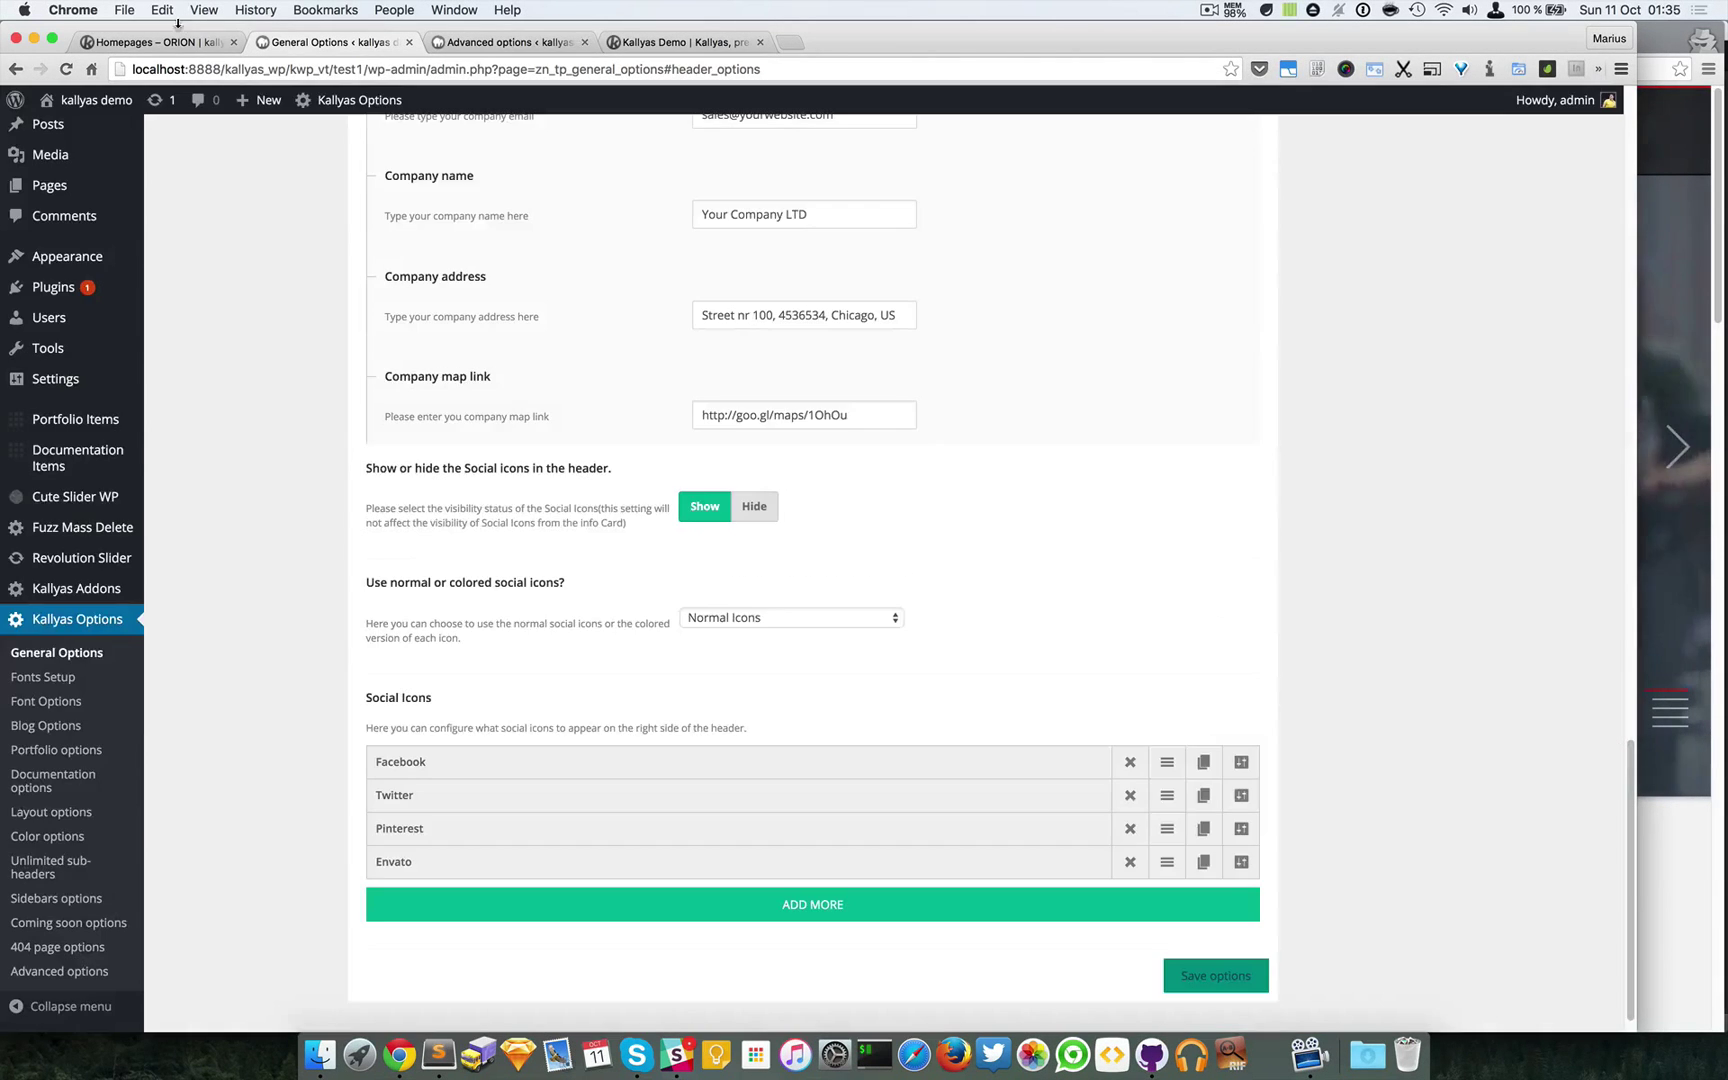
click(172, 40)
click(66, 69)
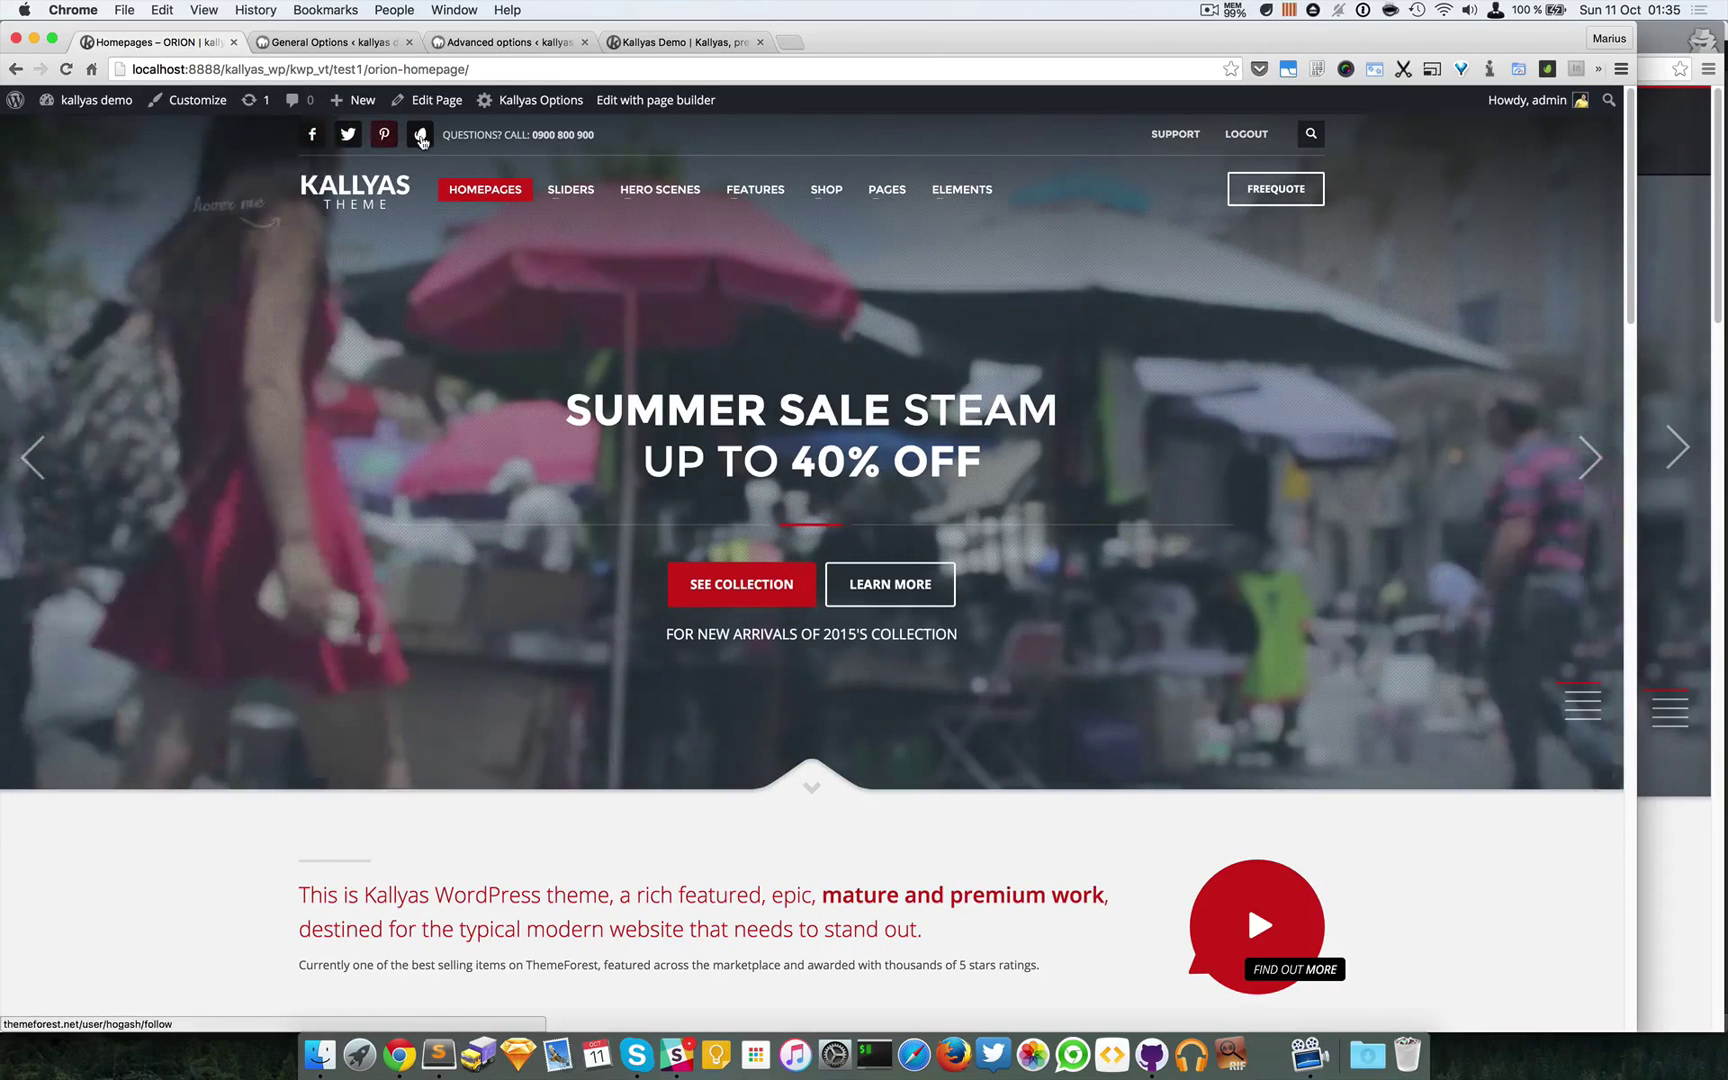
Add a new entry to the header's social icons list in General Options and open its element options
click(321, 43)
scroll(860, 700, down, 1)
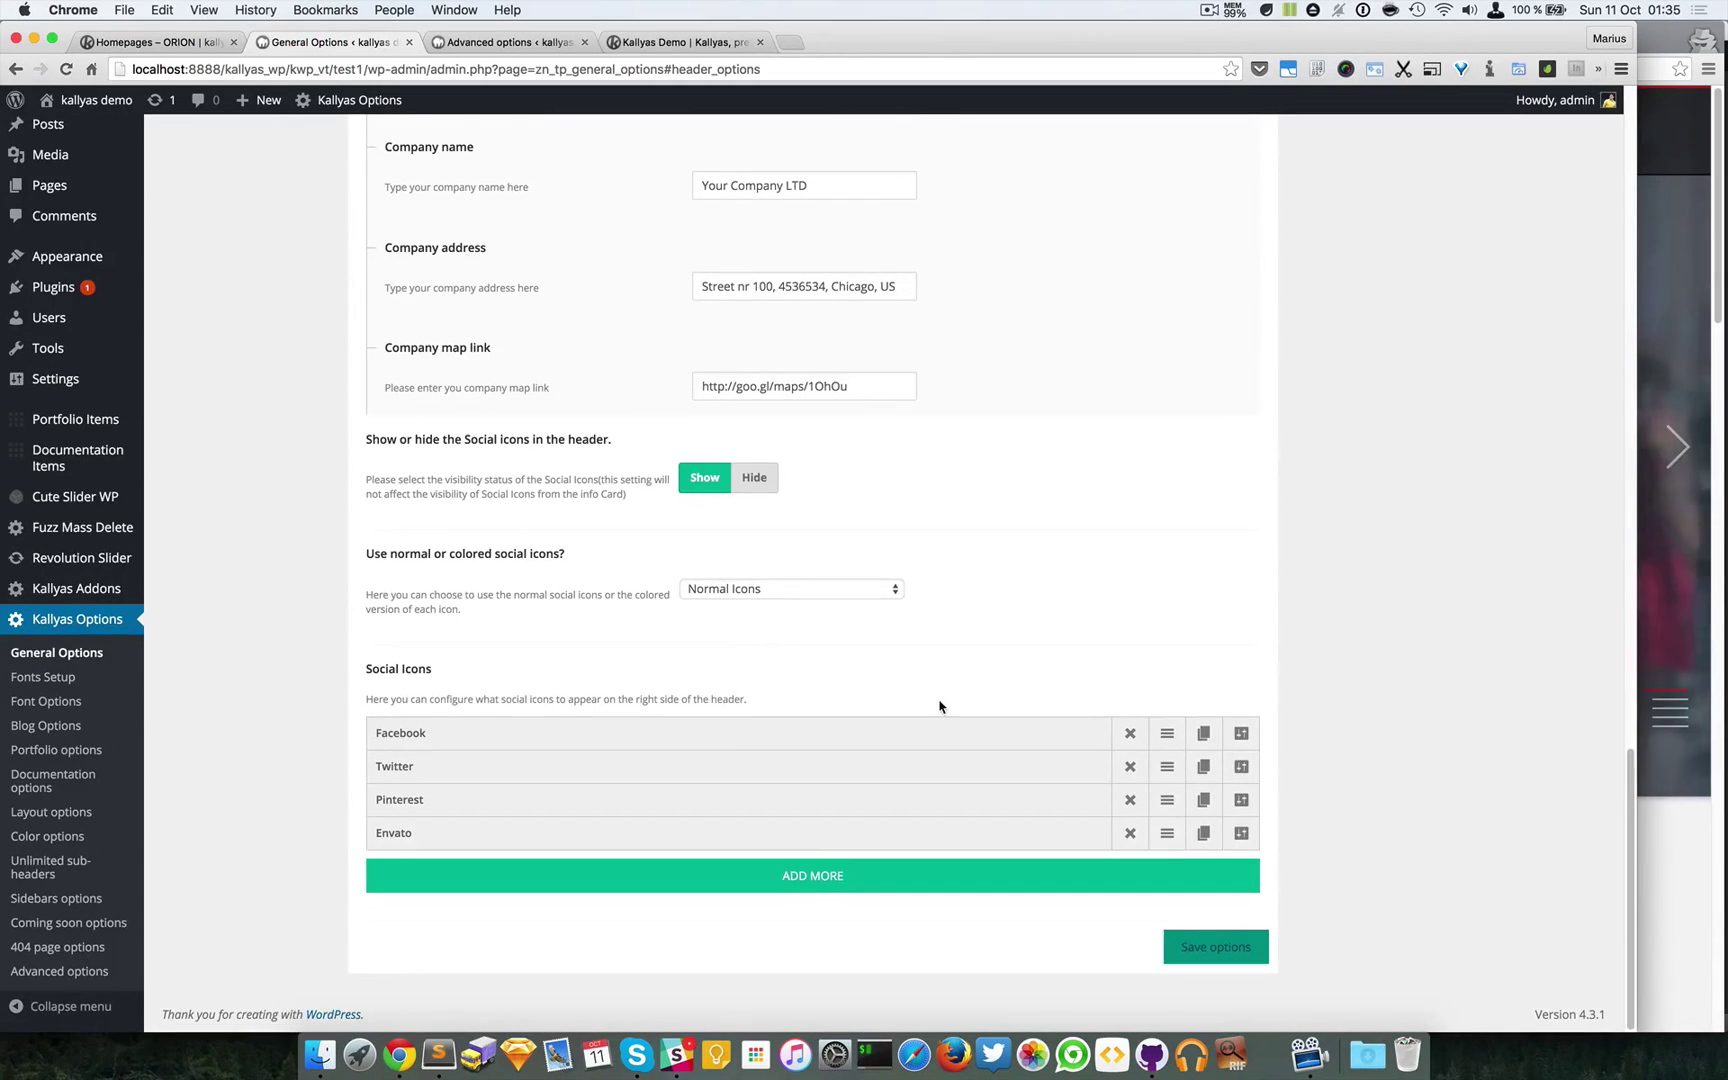
click(795, 890)
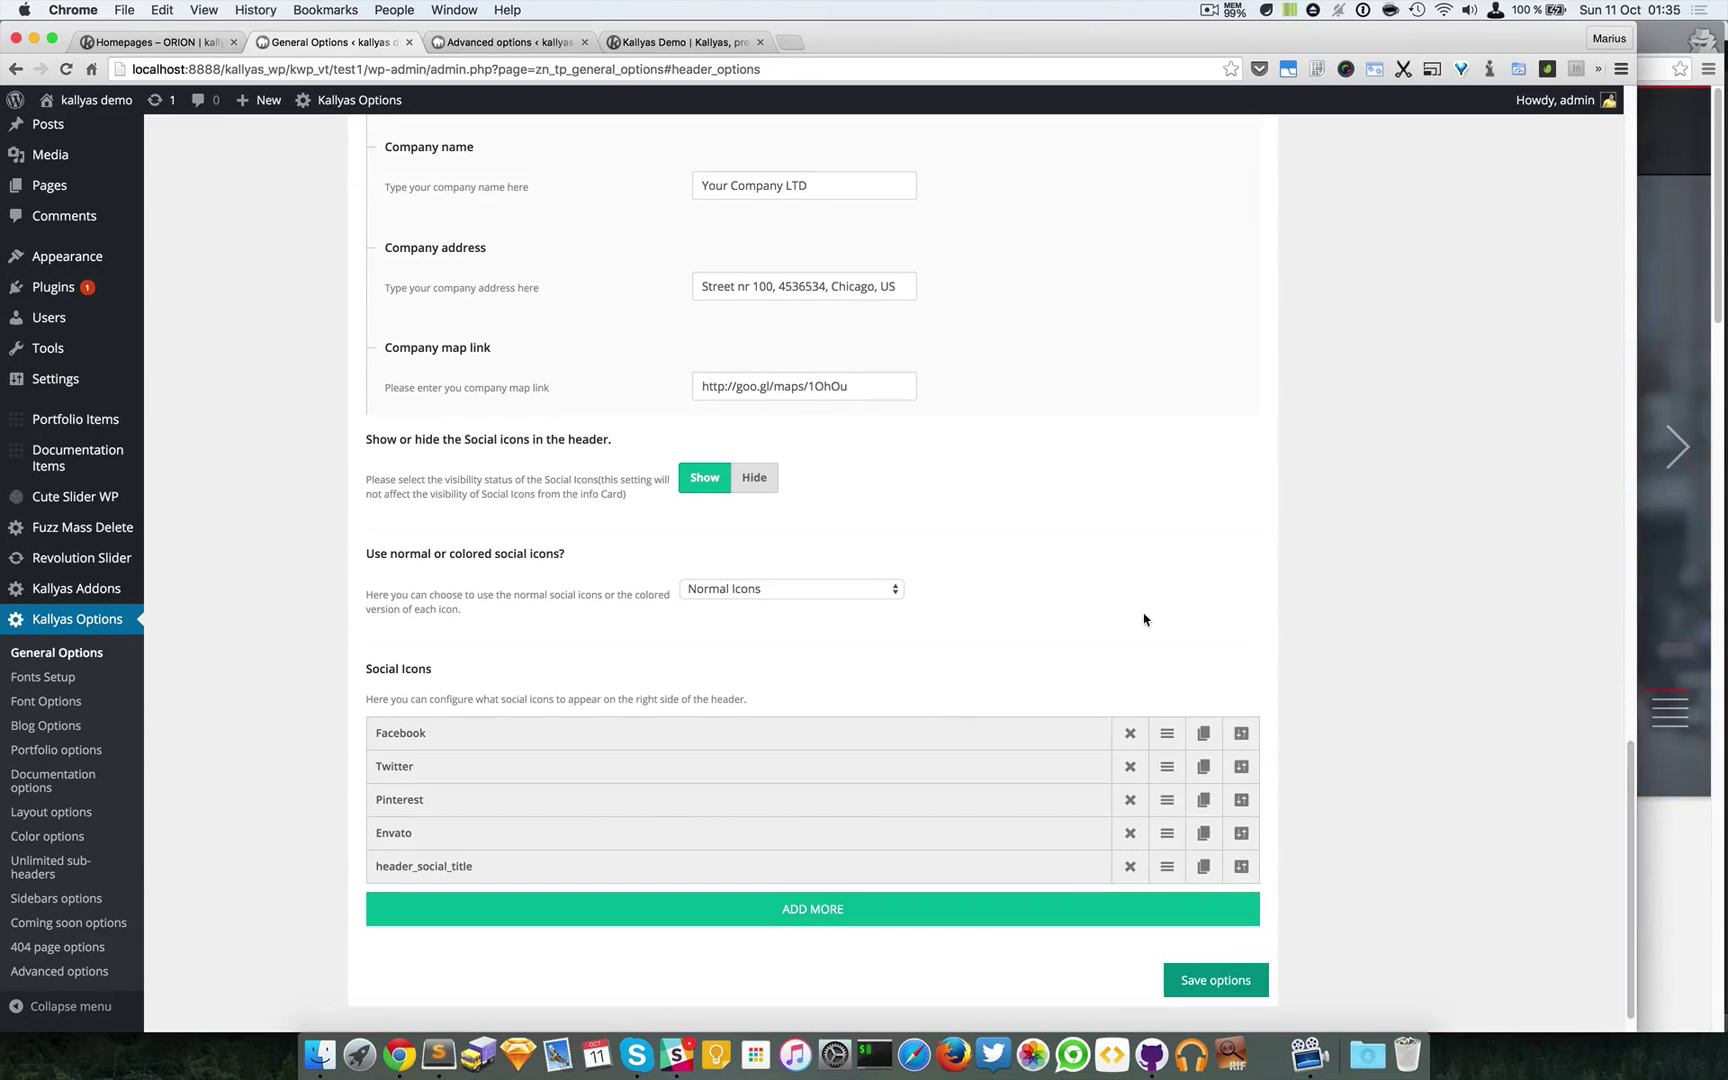
scroll(1150, 720, down, 1)
click(1241, 833)
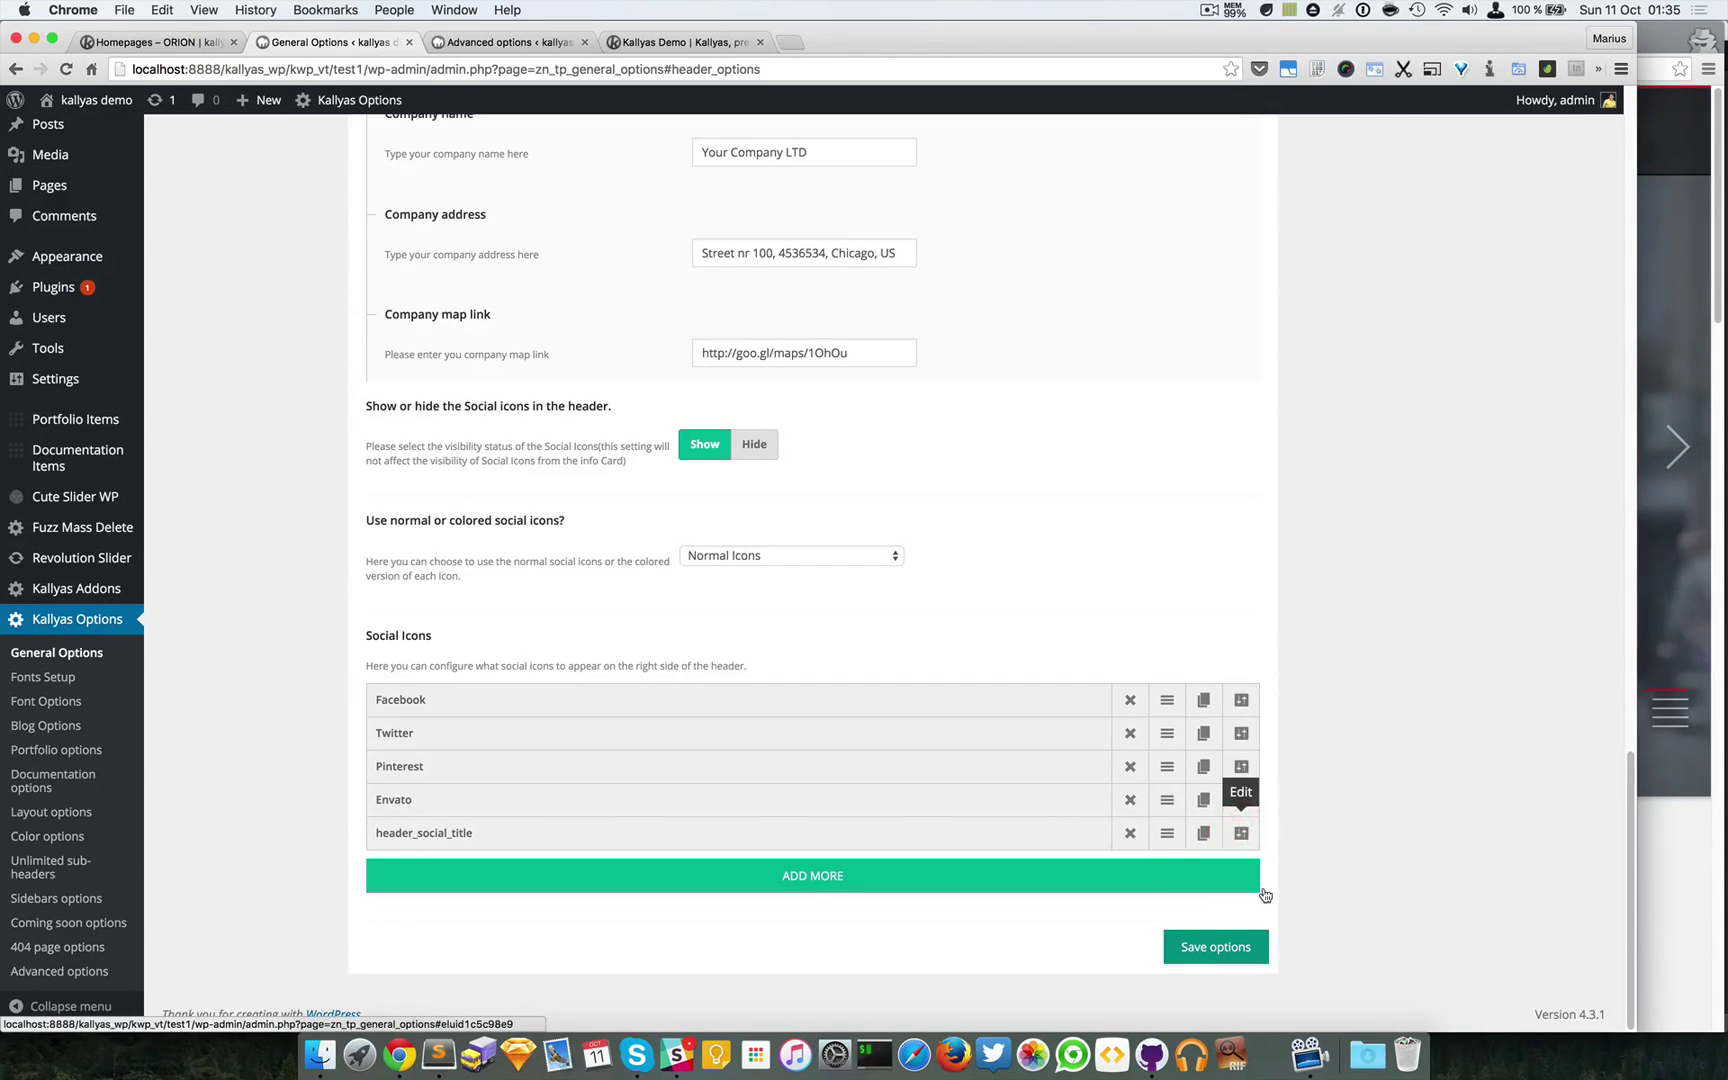
Browse the icon picker in the new entry's options and examine the kl-social-icons font set
drag(1223, 444, 1222, 614)
click(1185, 557)
scroll(1192, 555, down, 6)
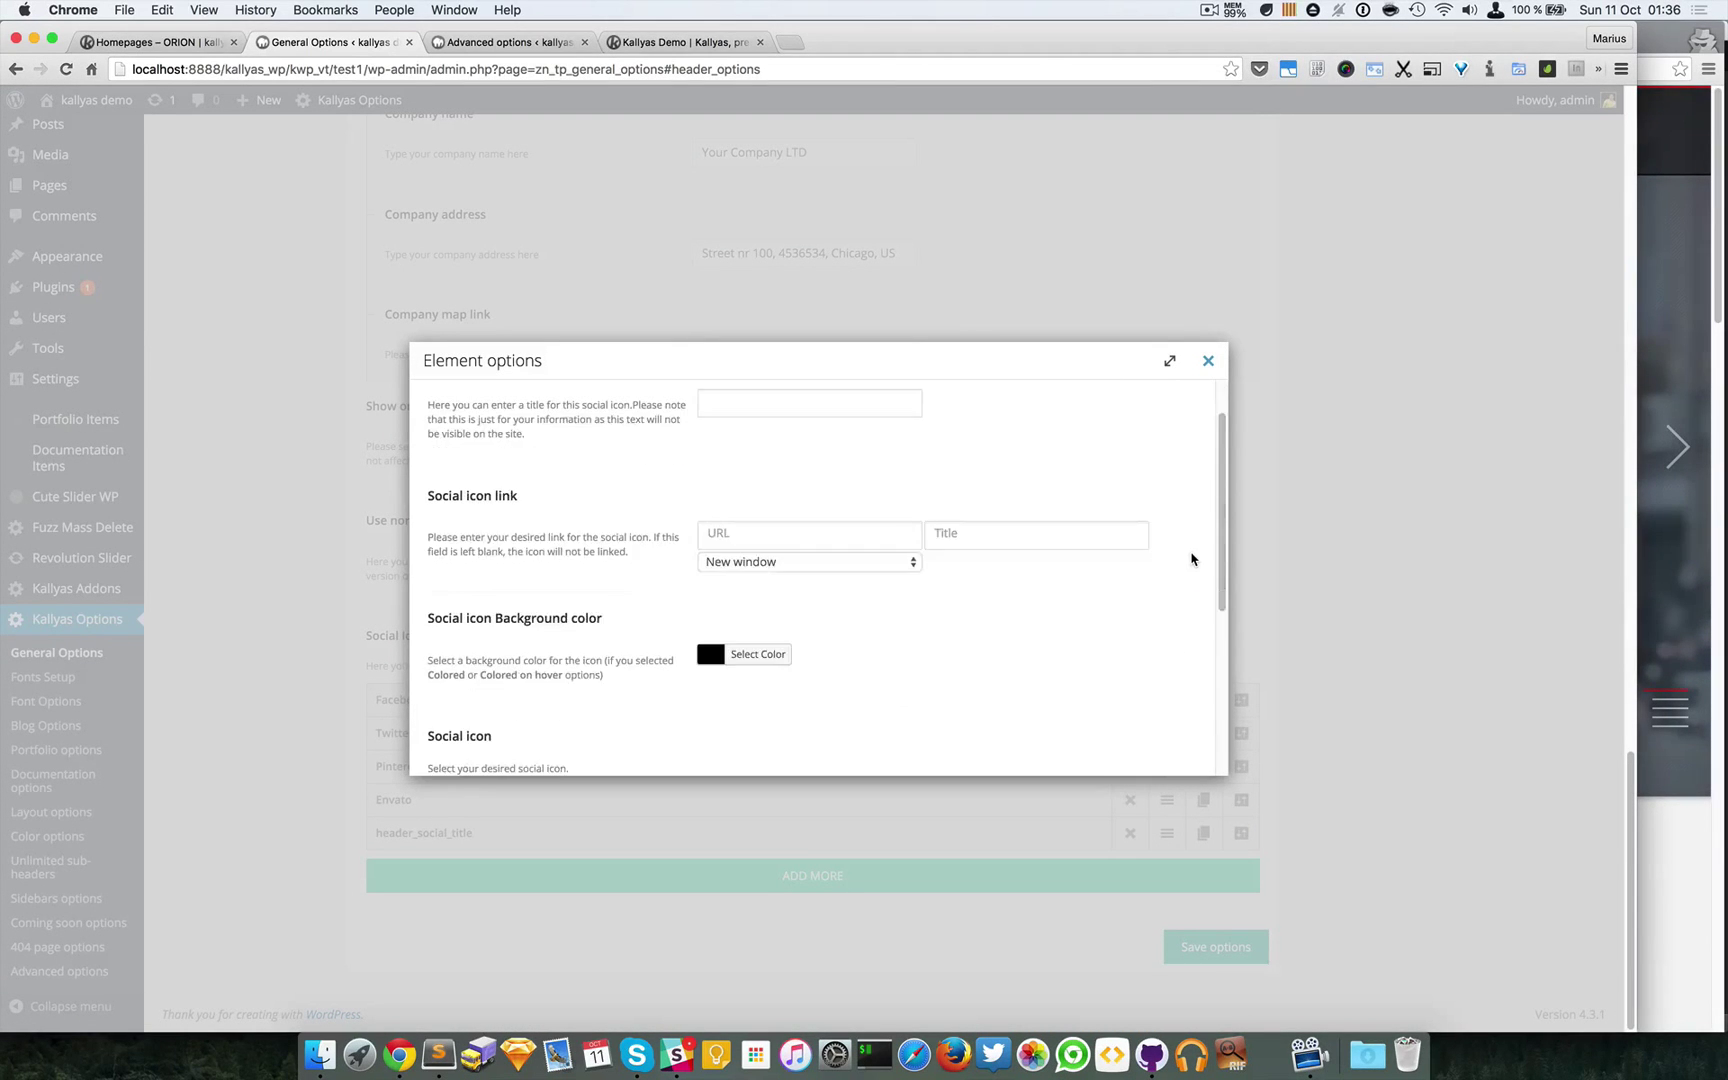
scroll(1191, 560, down, 3)
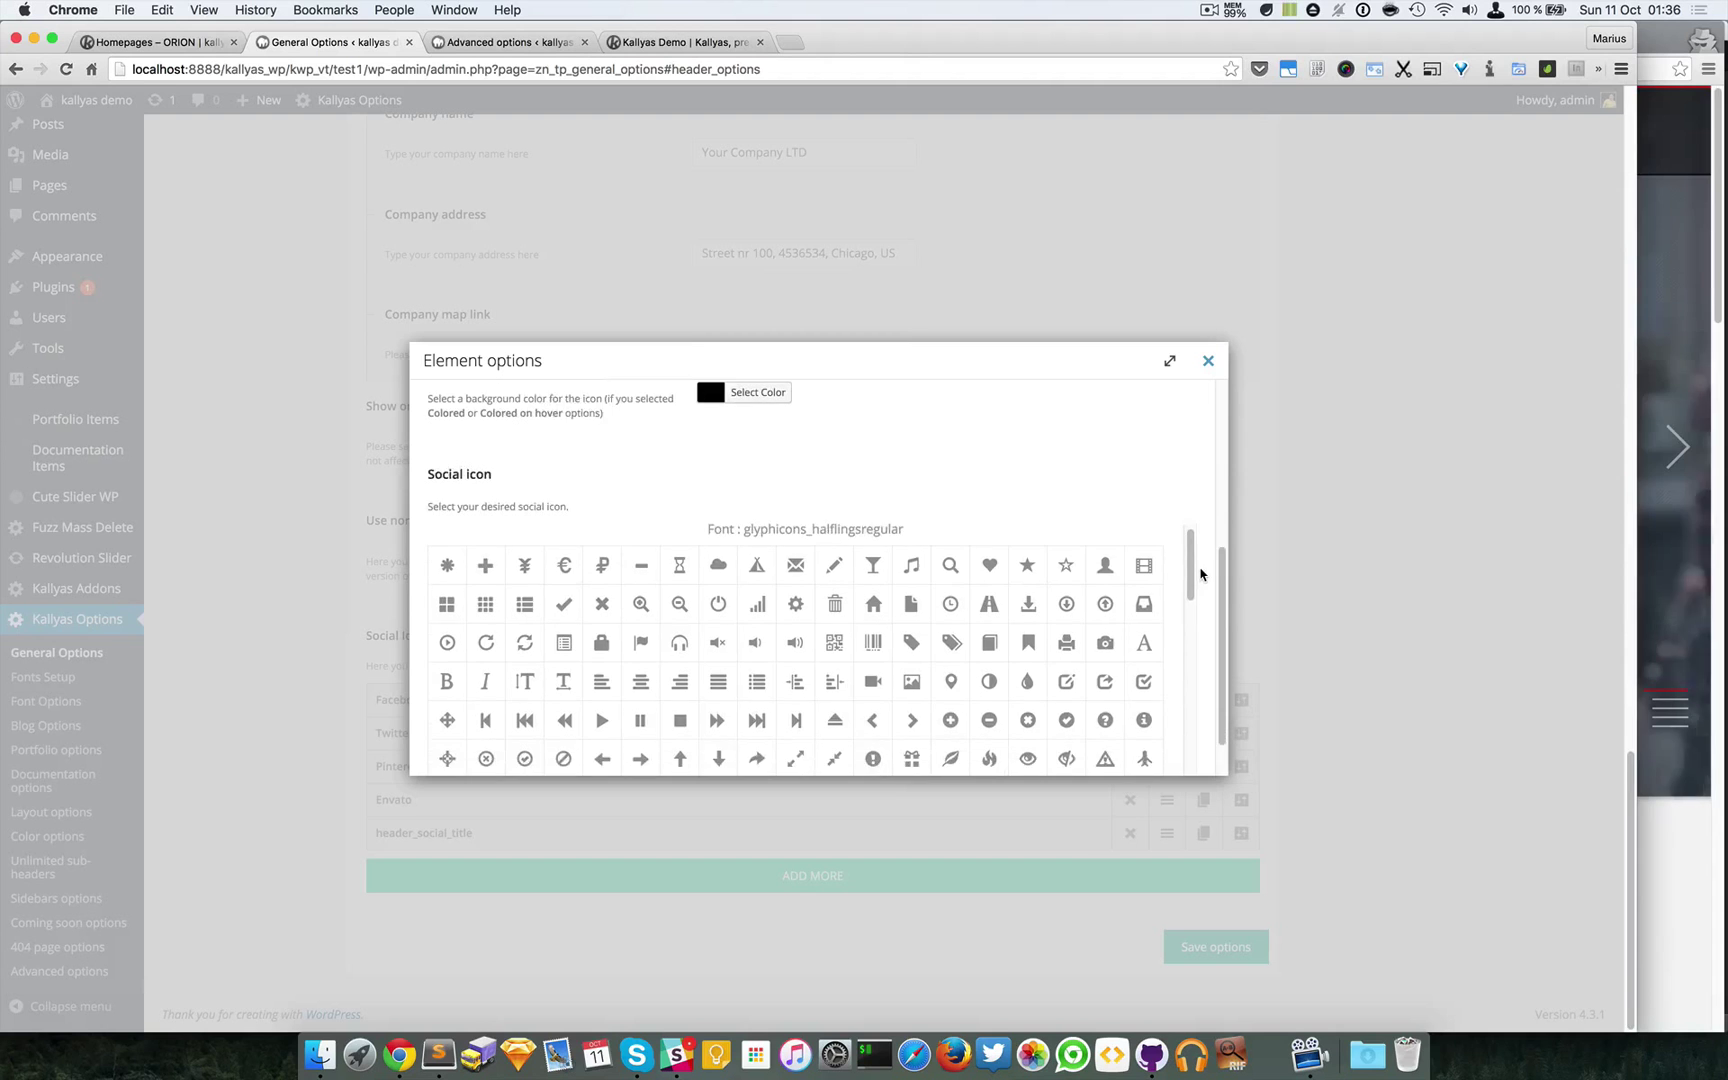
drag(1191, 561, 1191, 673)
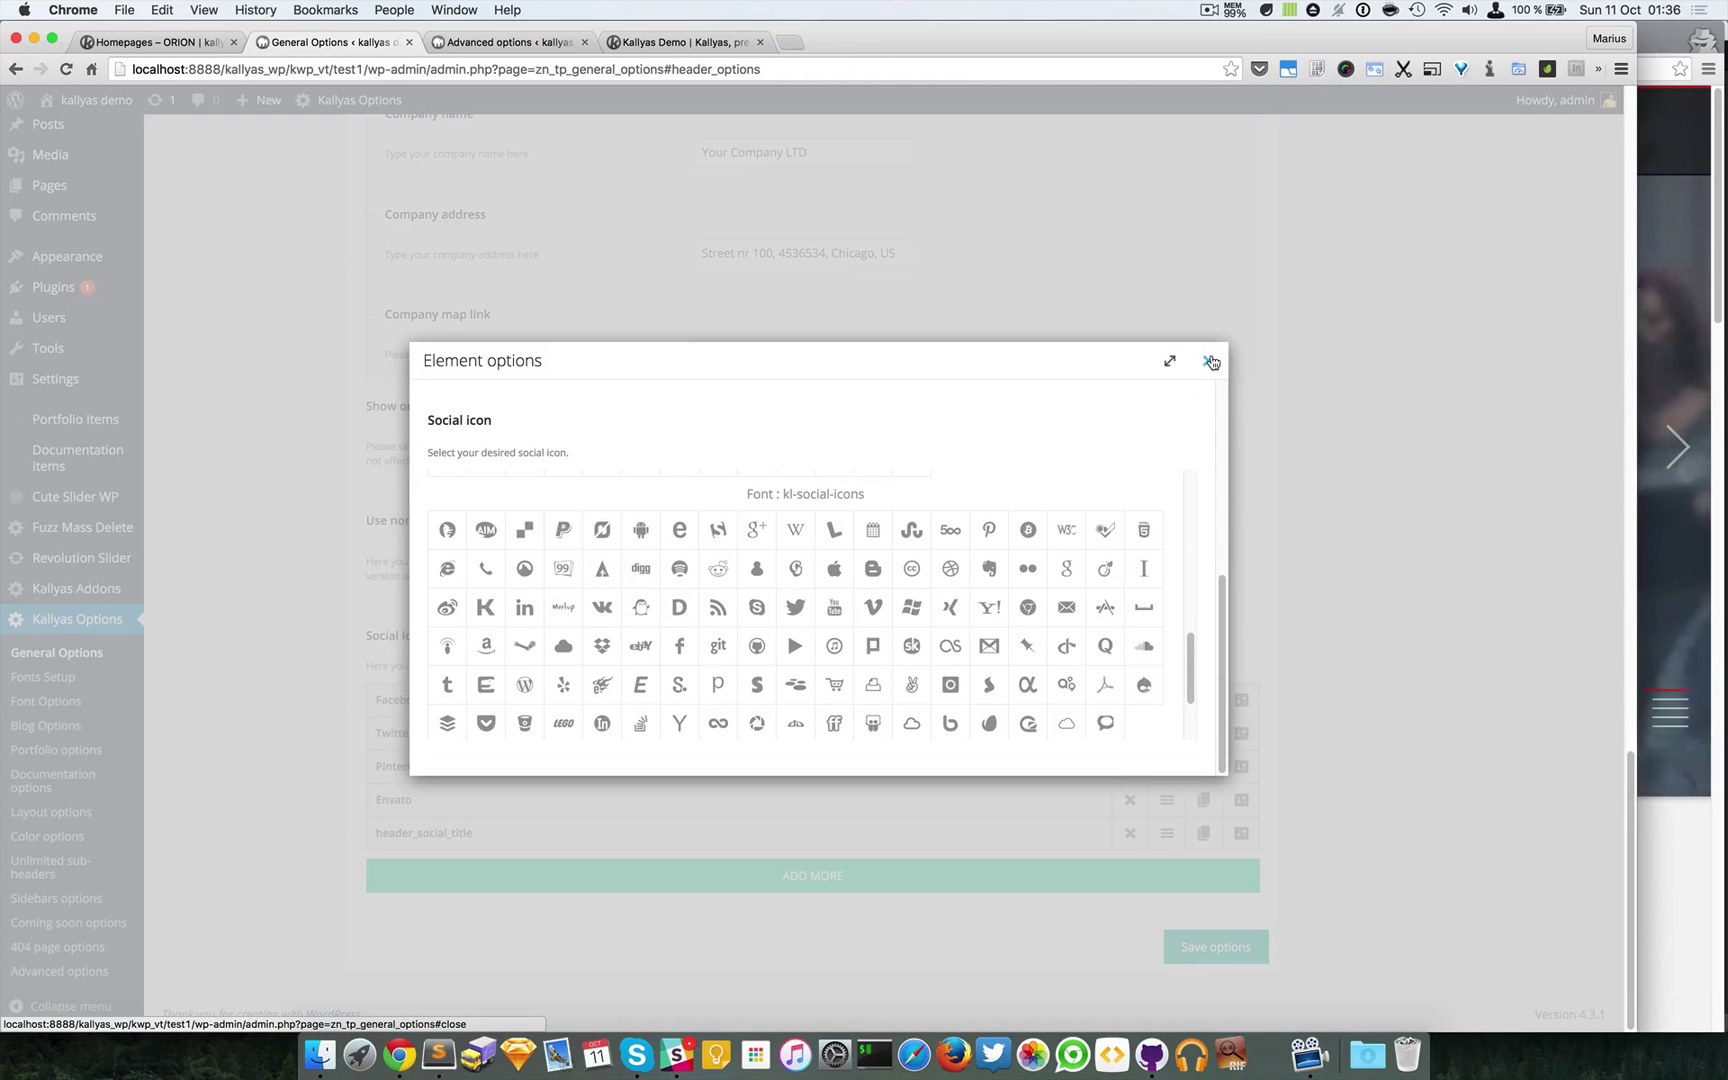
scroll(1082, 578, up, 3)
scroll(1082, 578, down, 3)
scroll(1082, 578, down, 1)
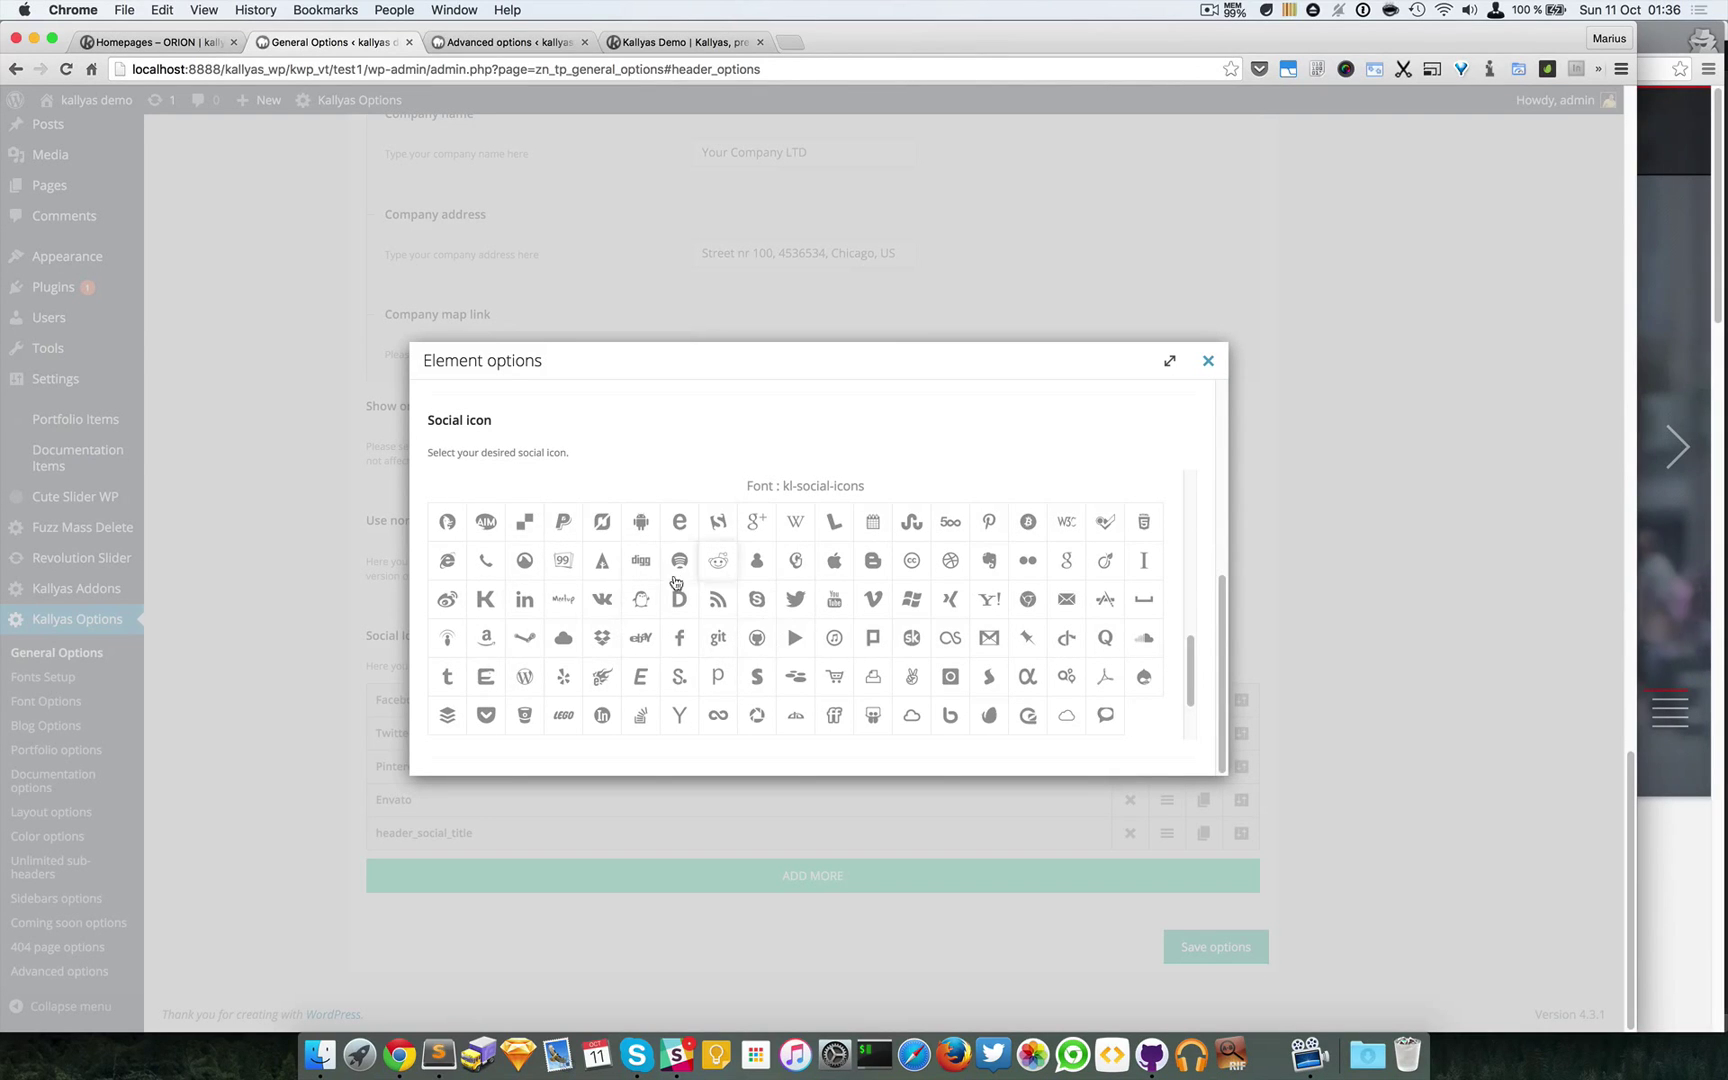
Review the new entry's icon title, link, background color and icon settings, and close its element options
scroll(790, 590, up, 8)
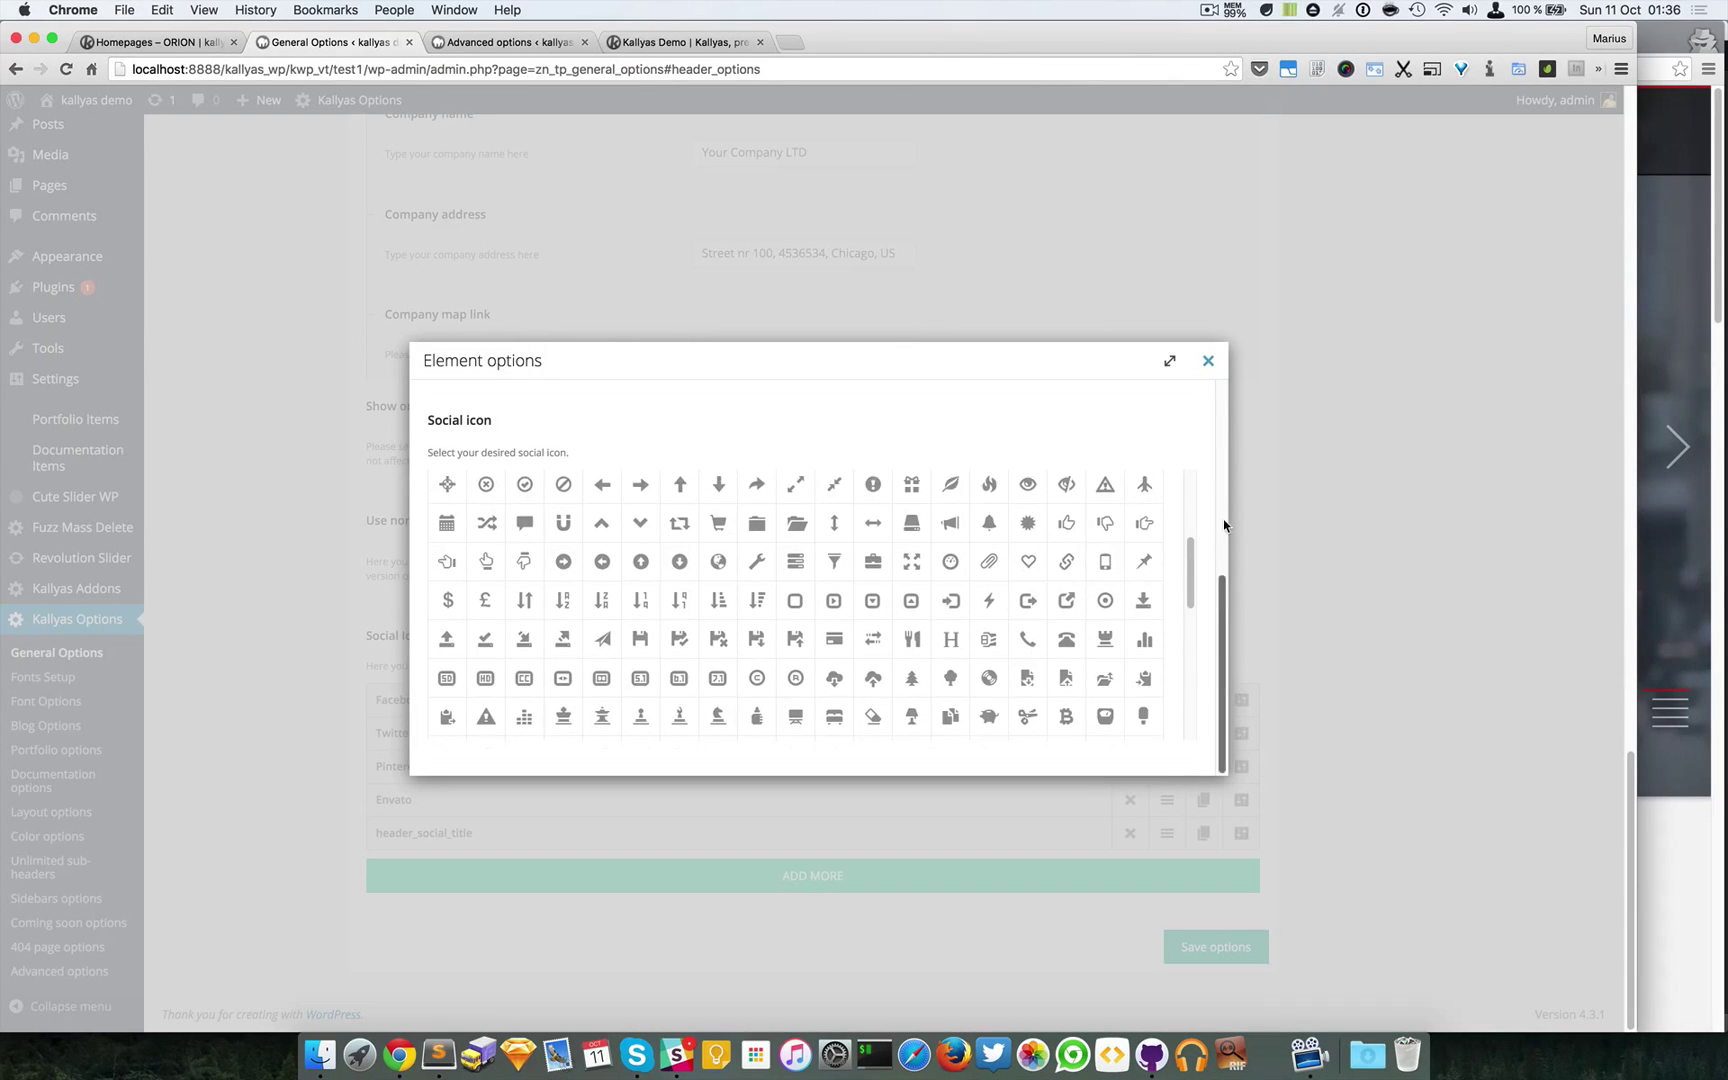
scroll(1199, 526, up, 5)
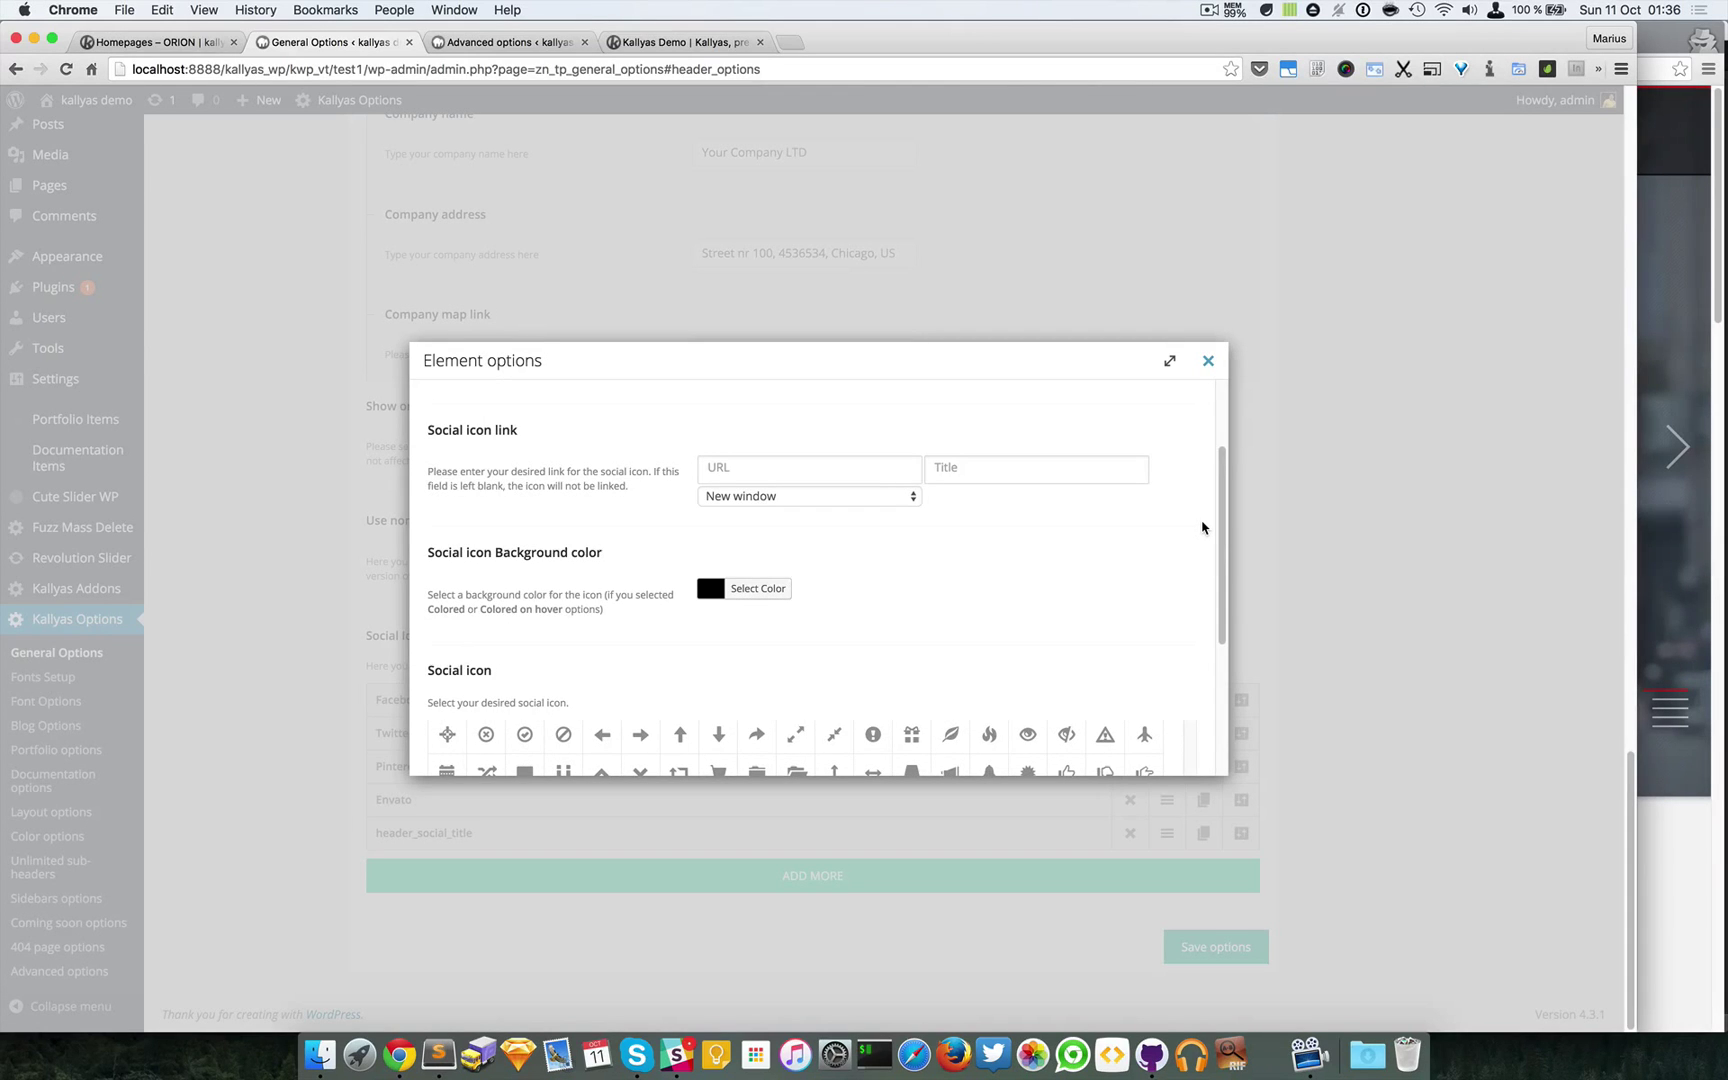
scroll(1202, 527, up, 4)
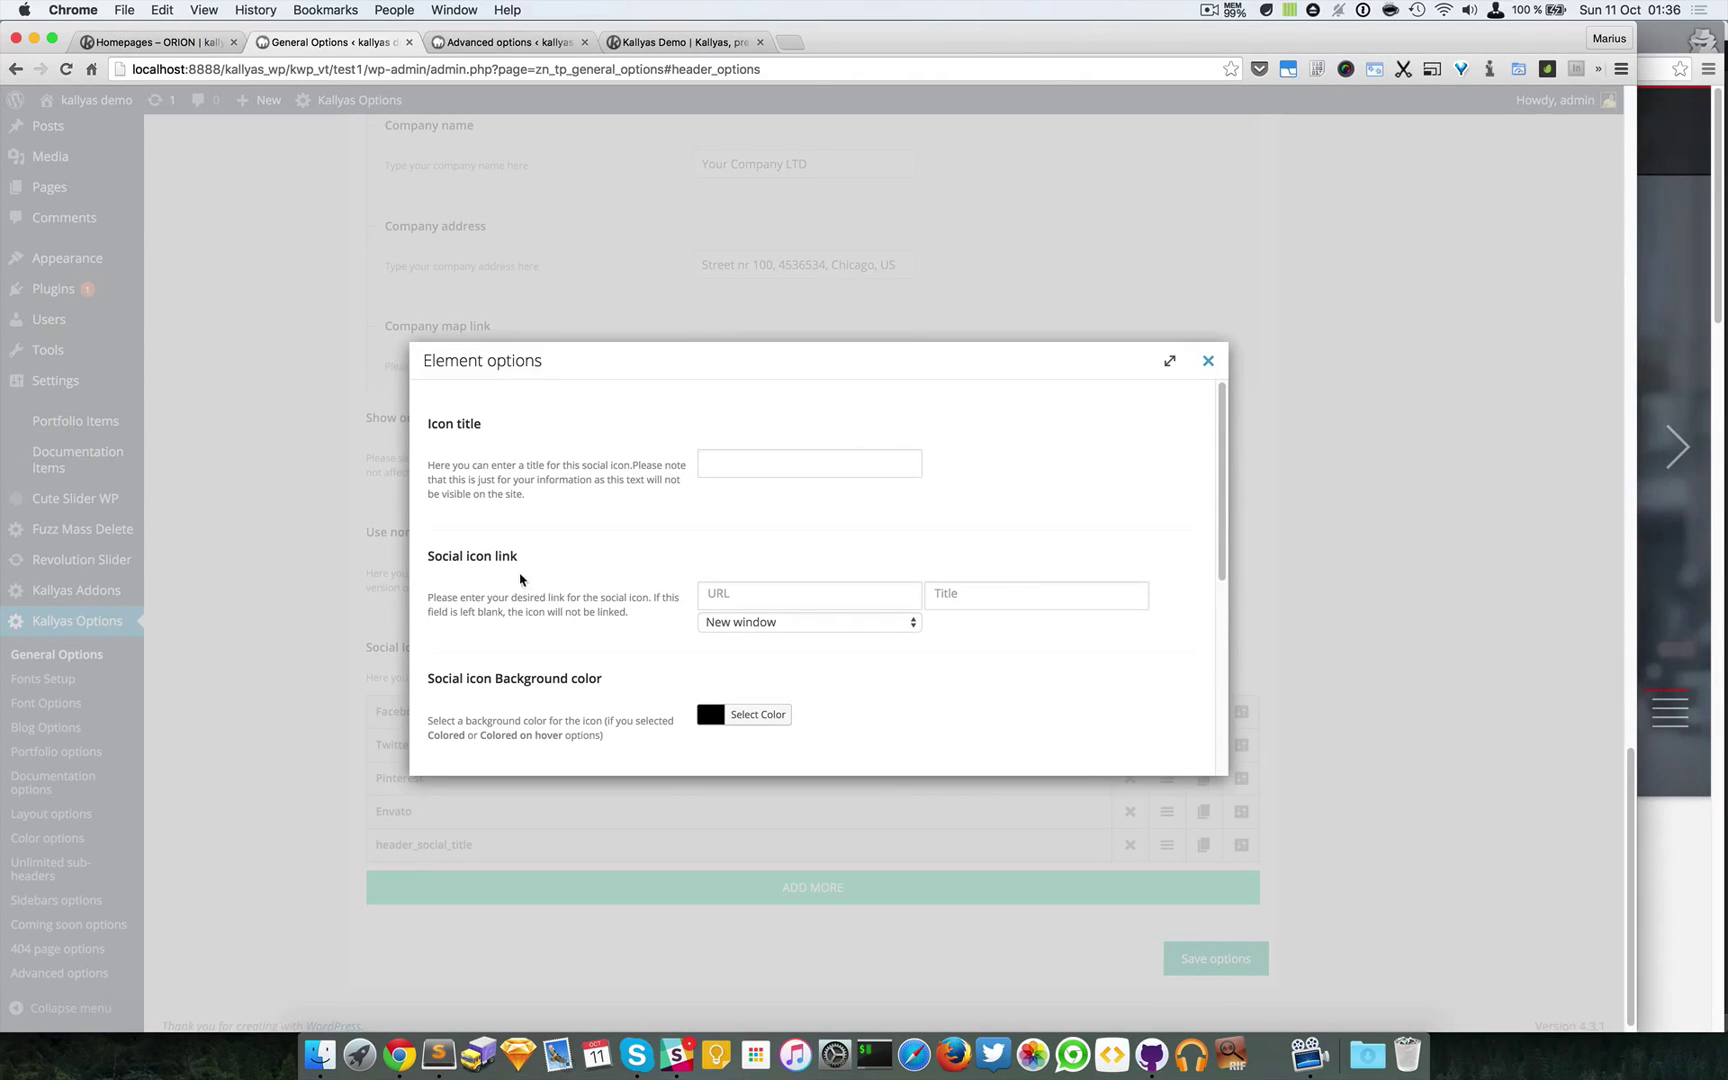
scroll(767, 583, down, 4)
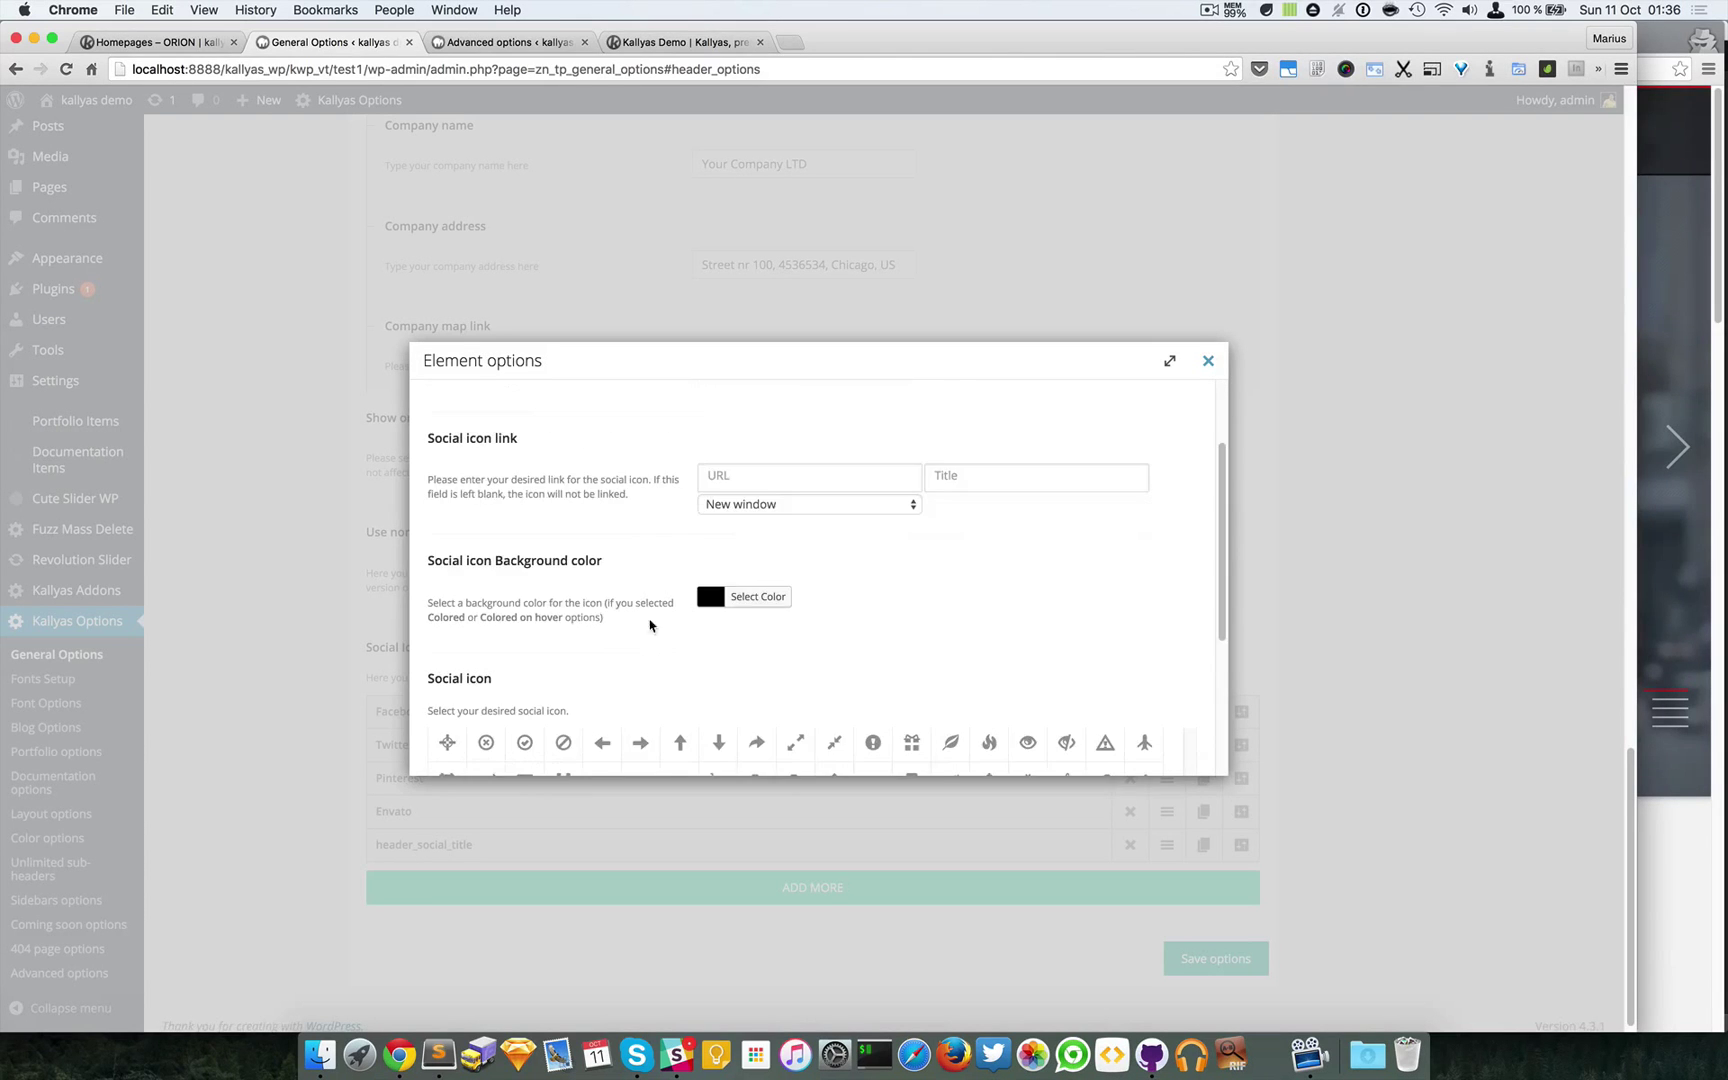
scroll(1164, 625, down, 5)
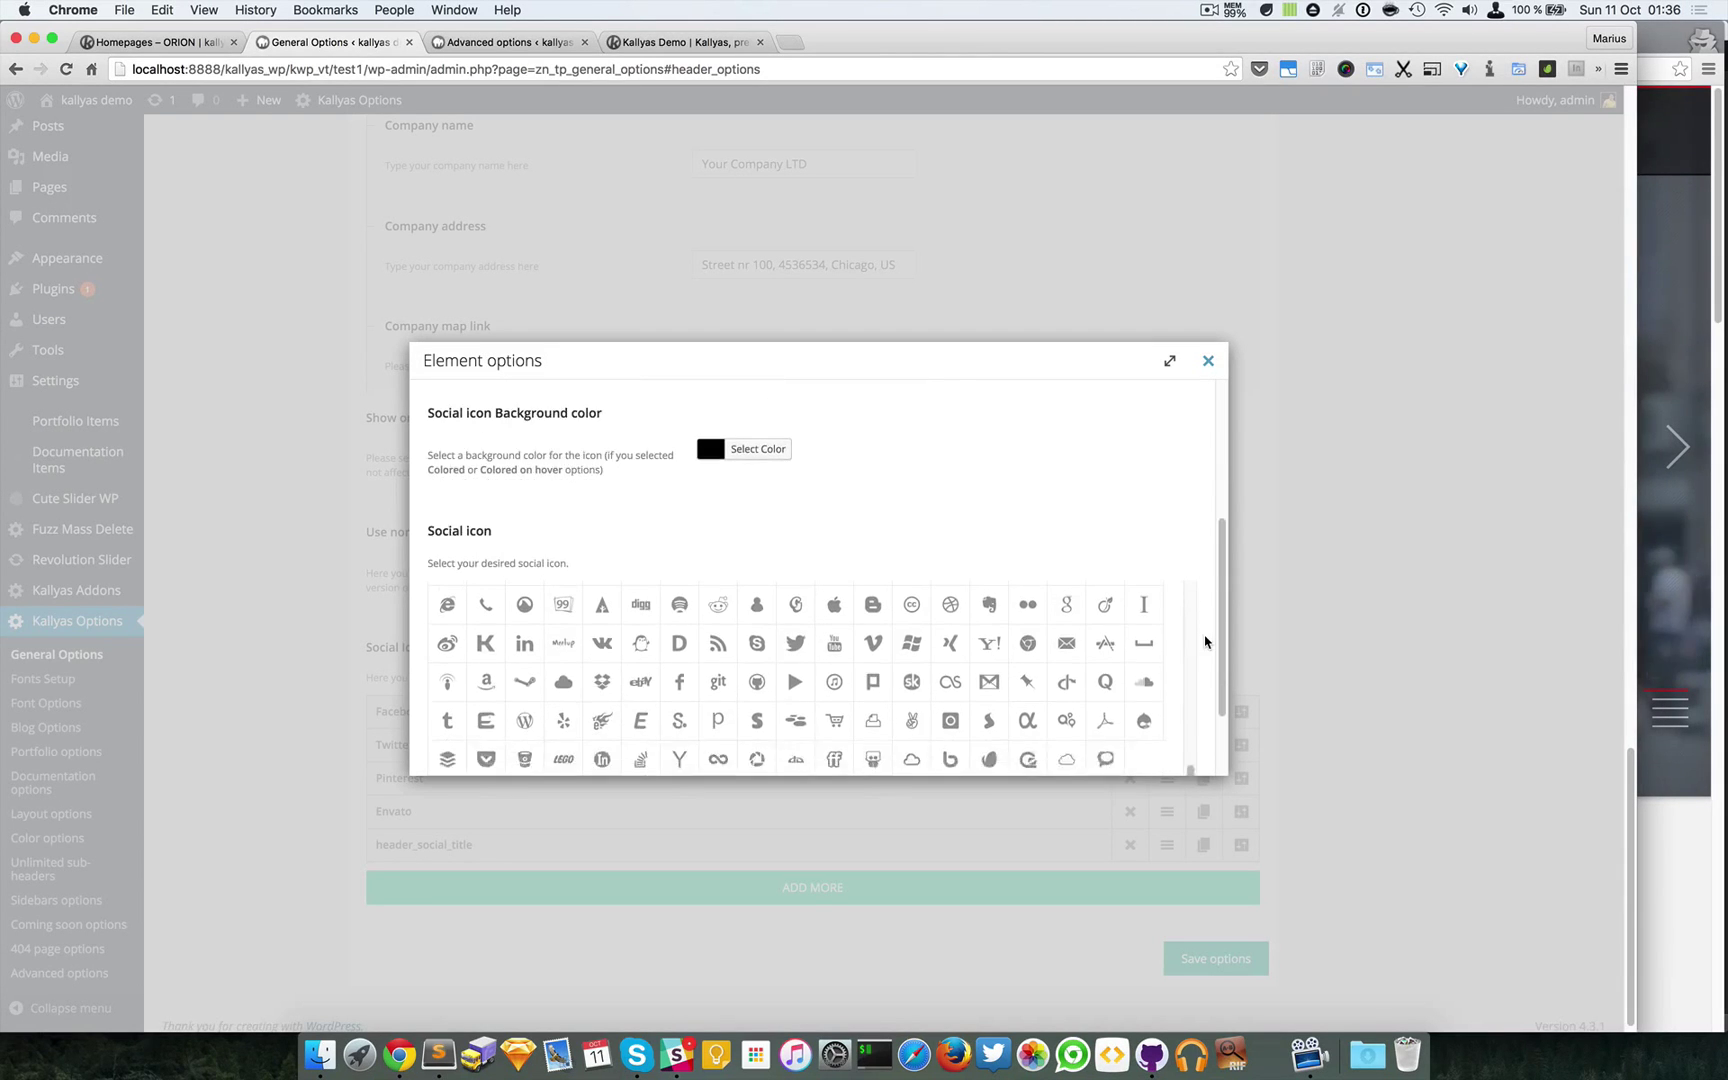
scroll(1203, 635, up, 5)
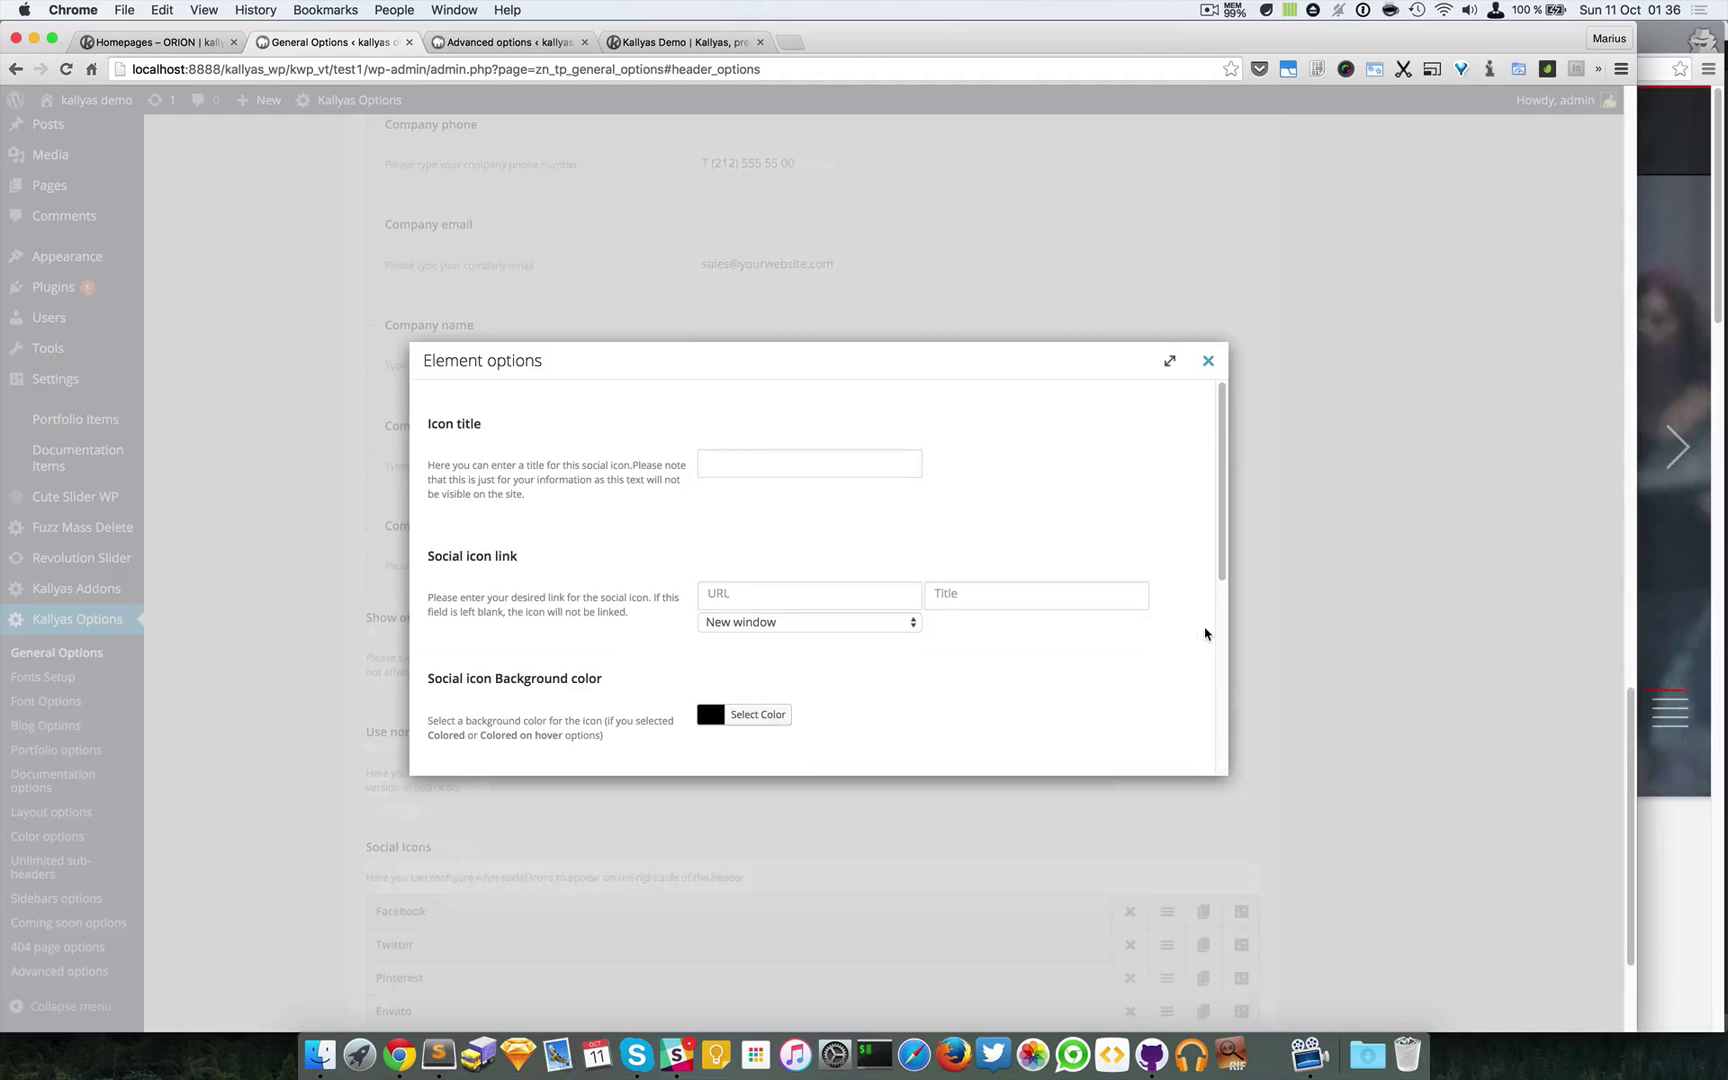
click(1208, 360)
Check the Orion homepage briefly and return to the header options in General Options
scroll(1274, 530, down, 5)
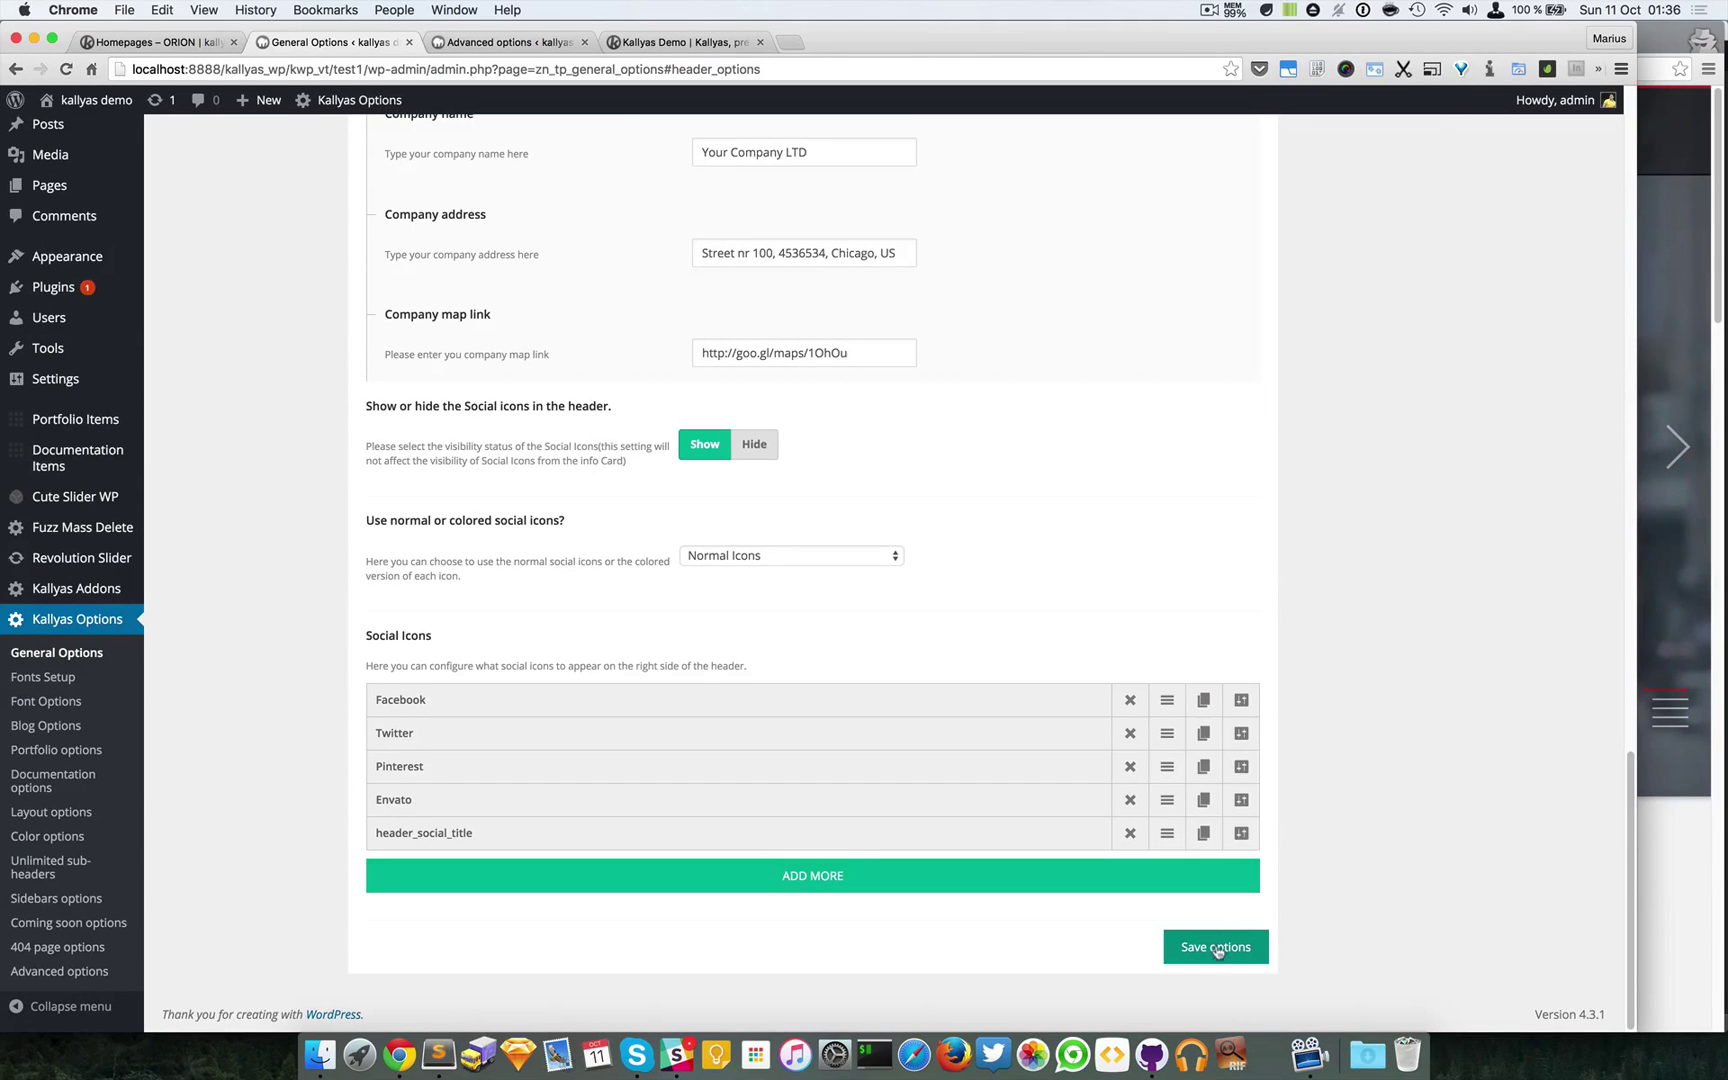
click(197, 45)
click(333, 42)
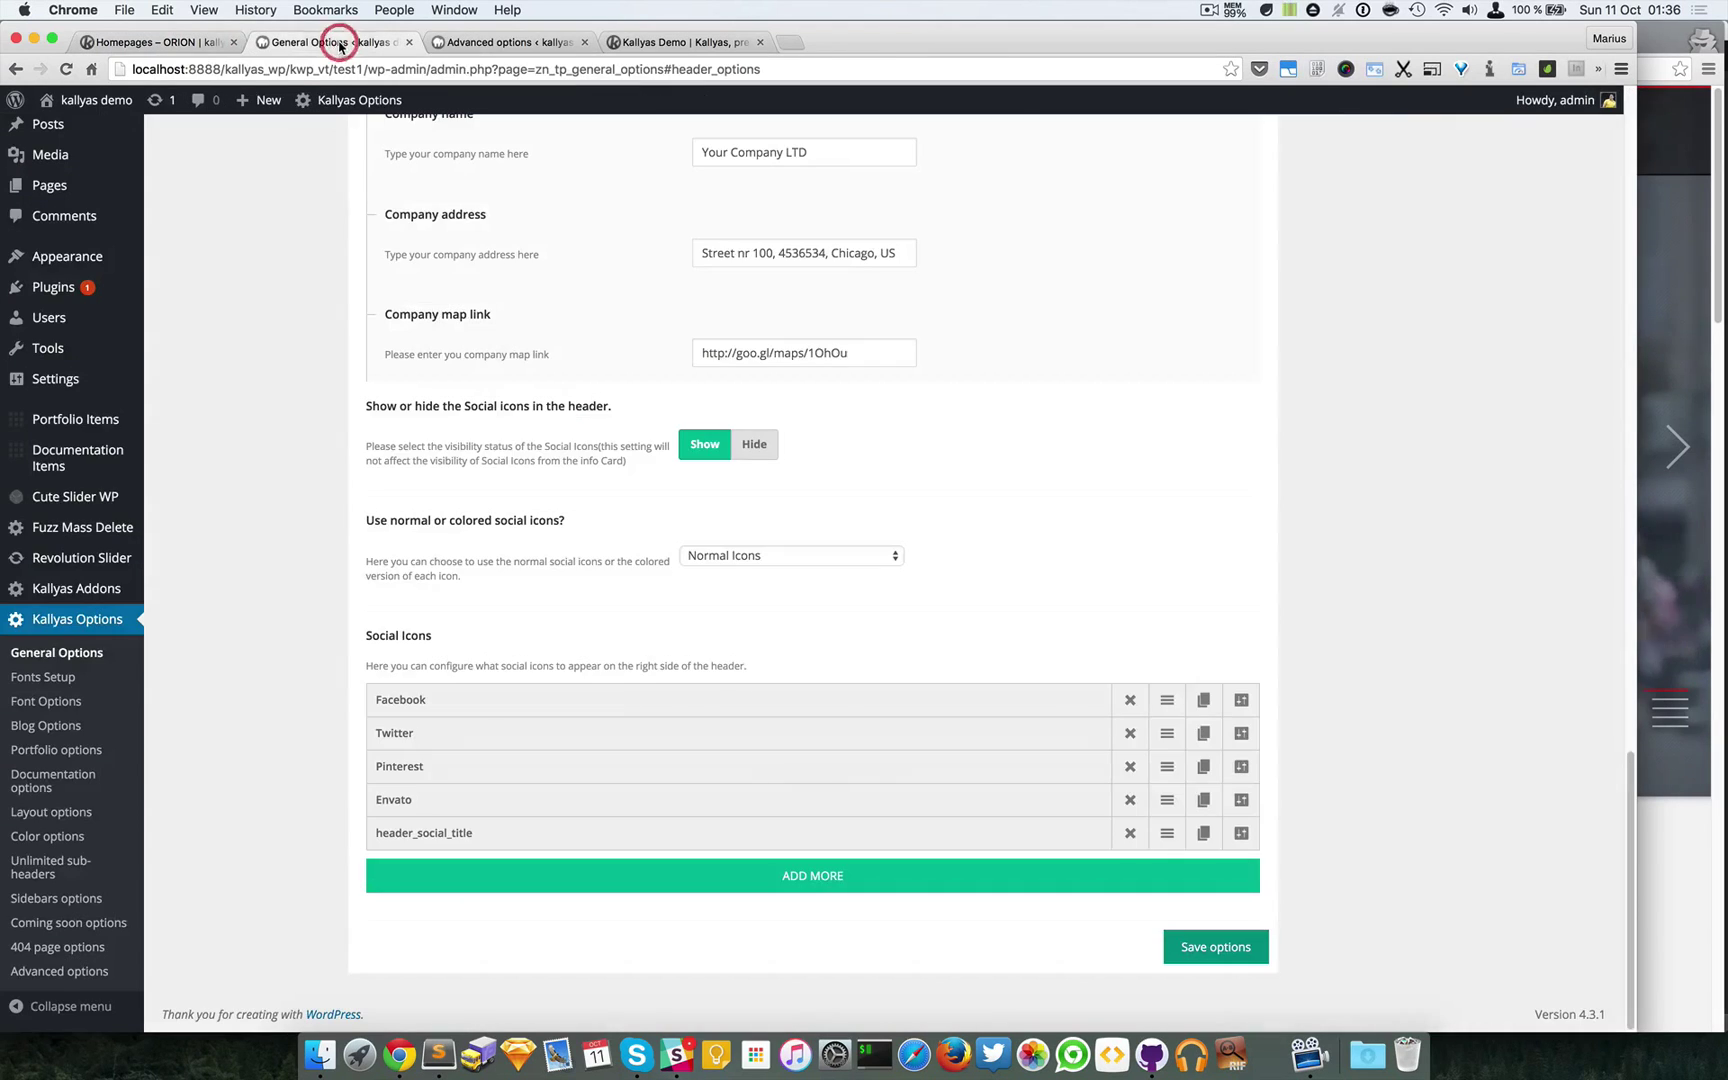
Review the header options again, from the header layout to the element display and call-to-action settings
scroll(1390, 509, up, 10)
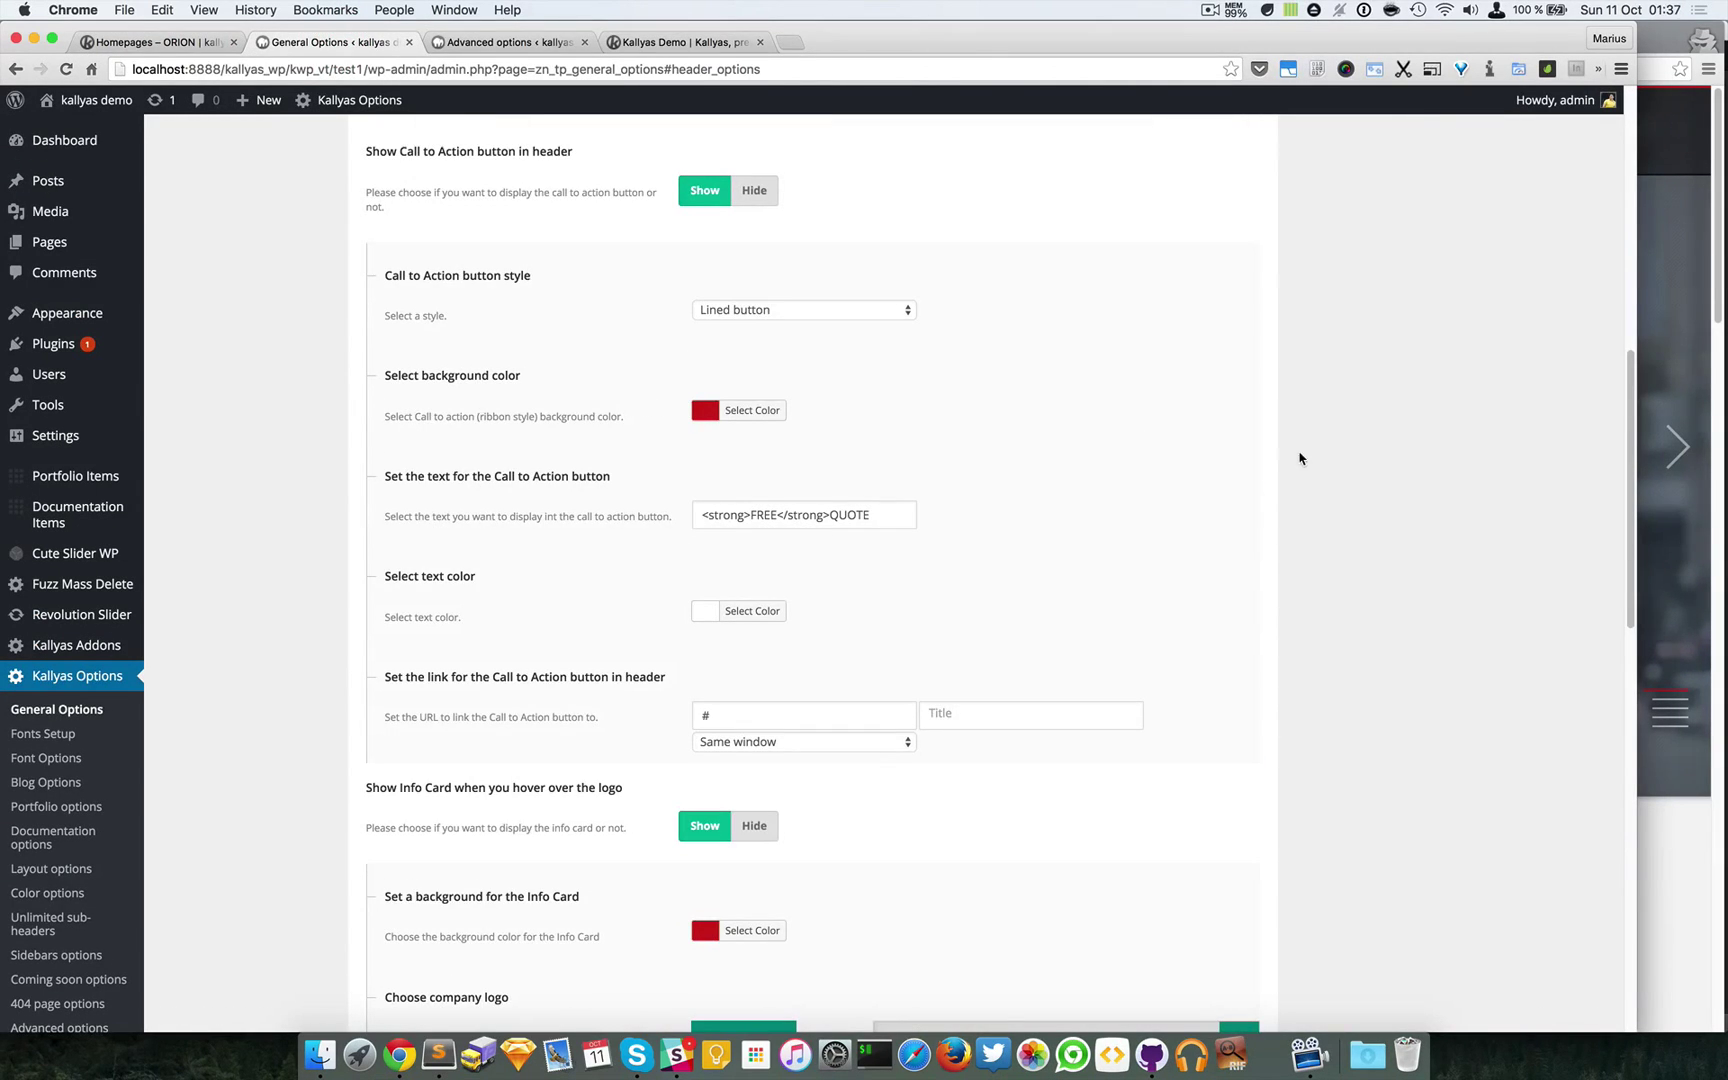
scroll(1300, 458, up, 10)
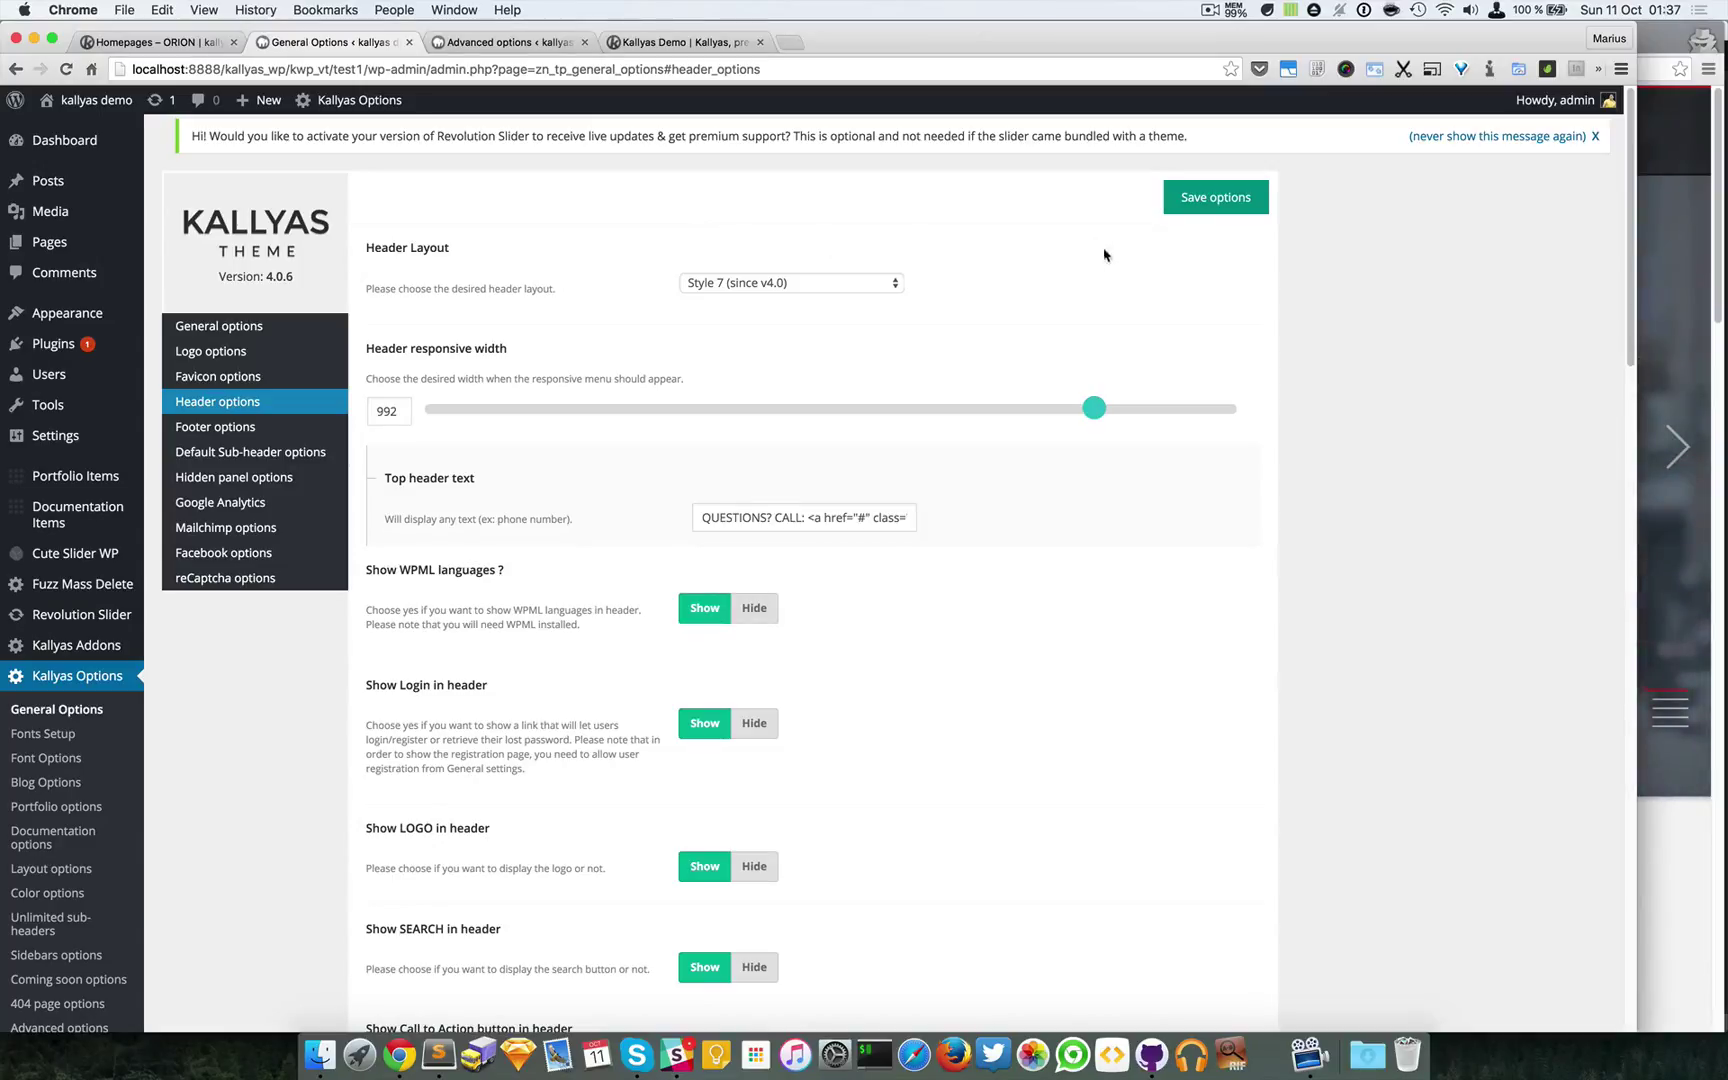
scroll(1382, 629, down, 8)
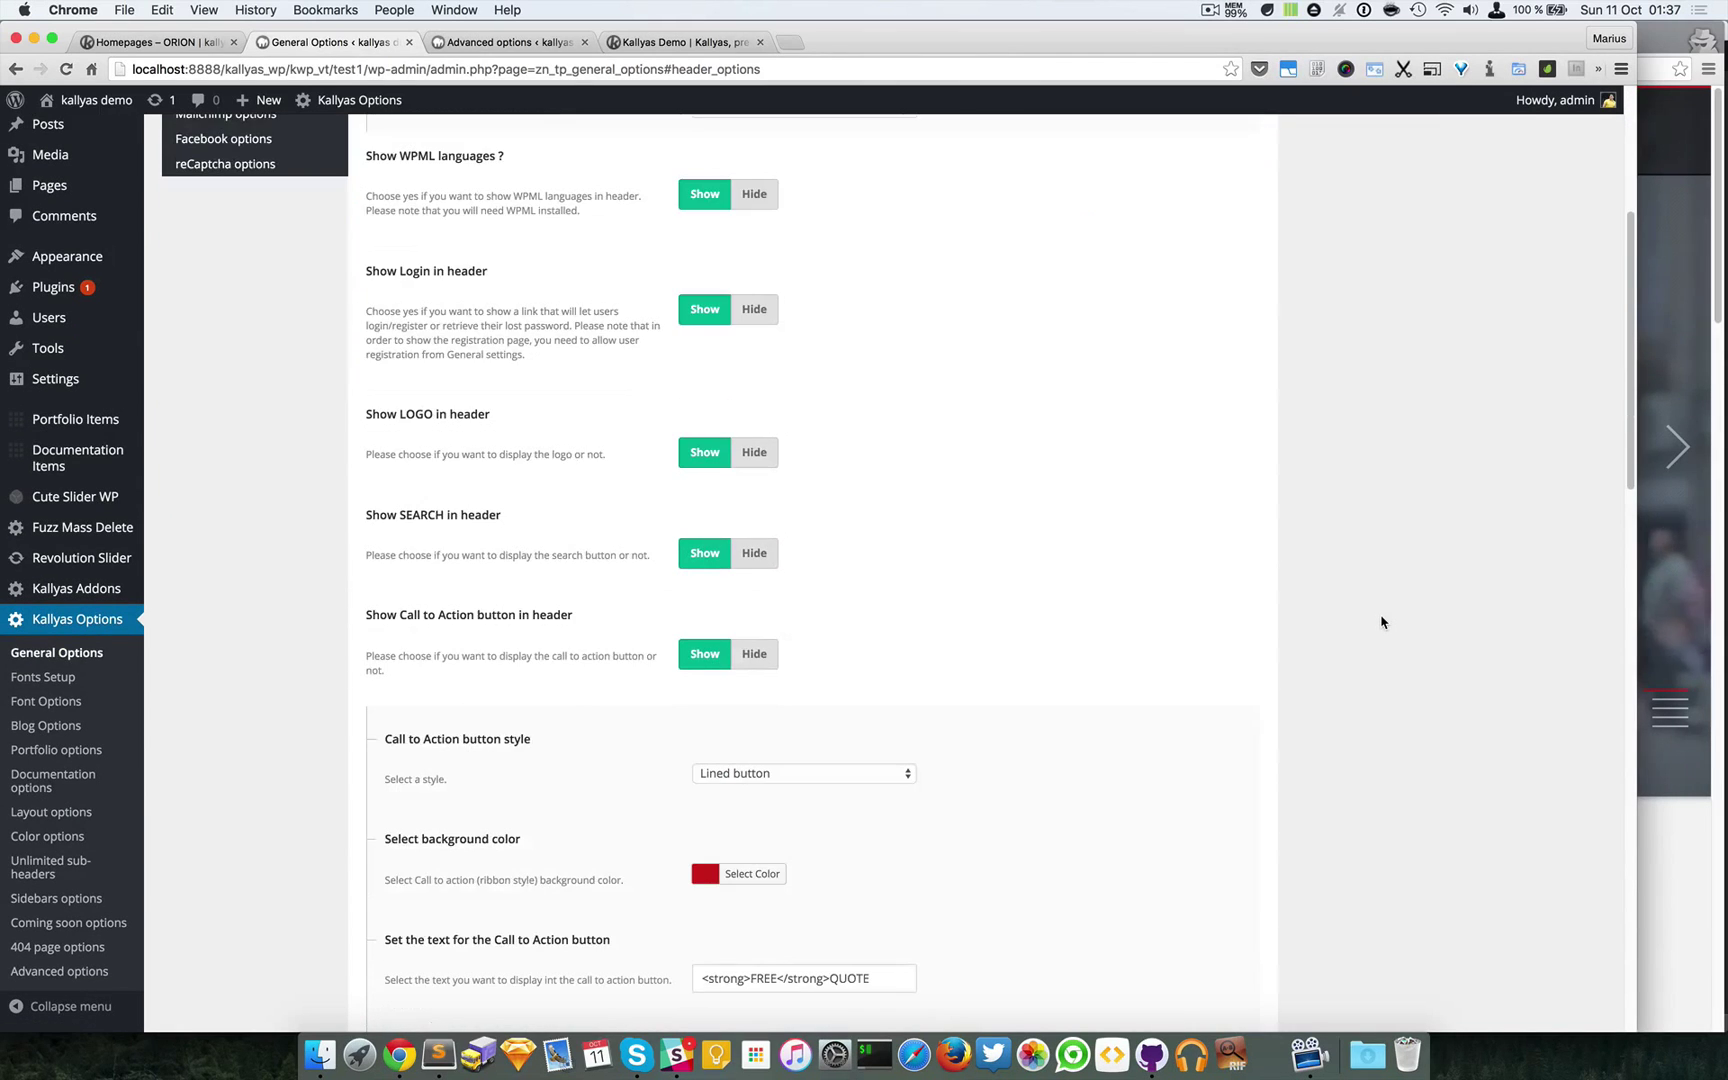